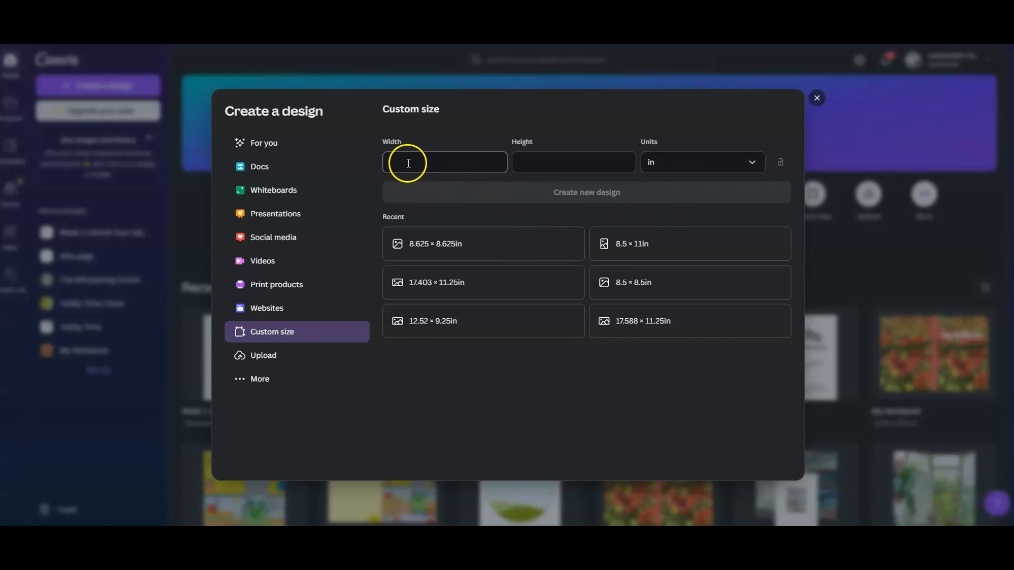
Create a new custom-size design 8.625 in wide and 8.75 in high
click(431, 159)
text(8.625)
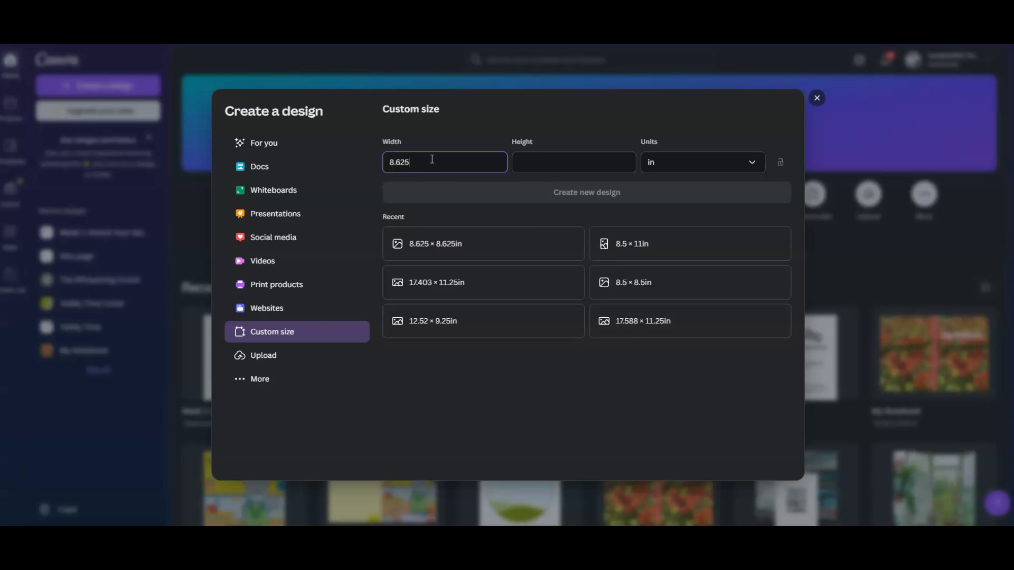
click(535, 156)
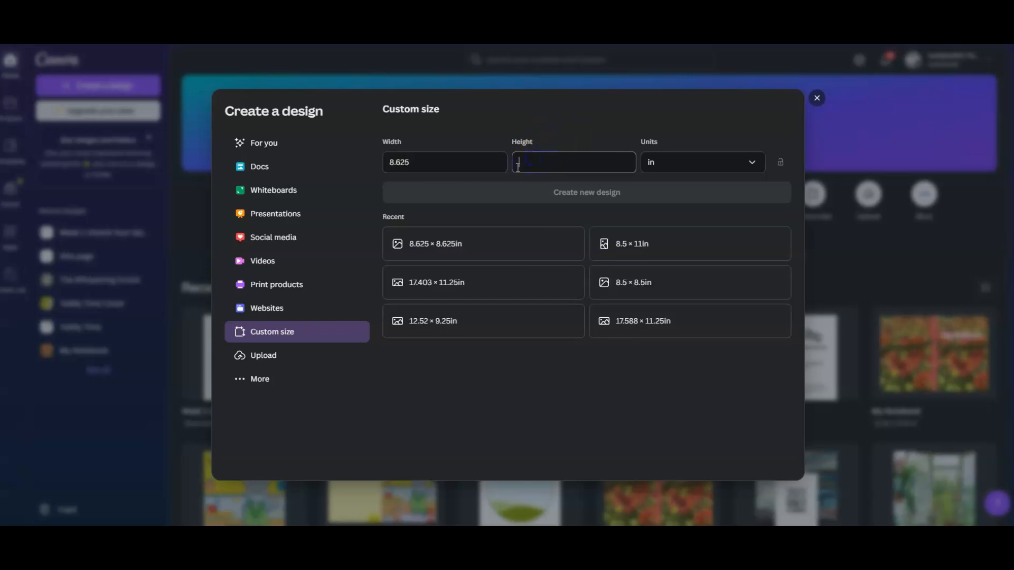
text(8.)
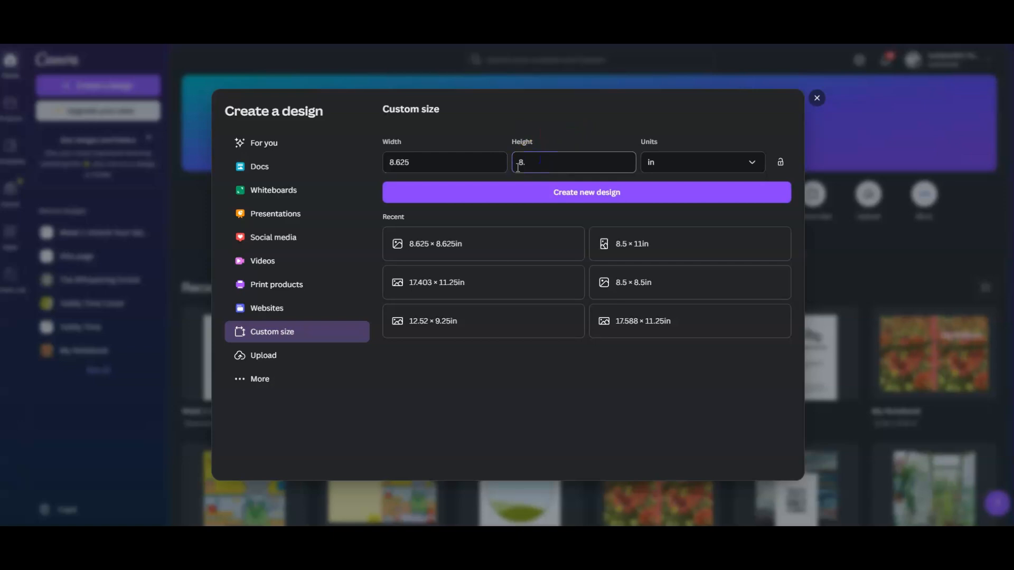
text(75)
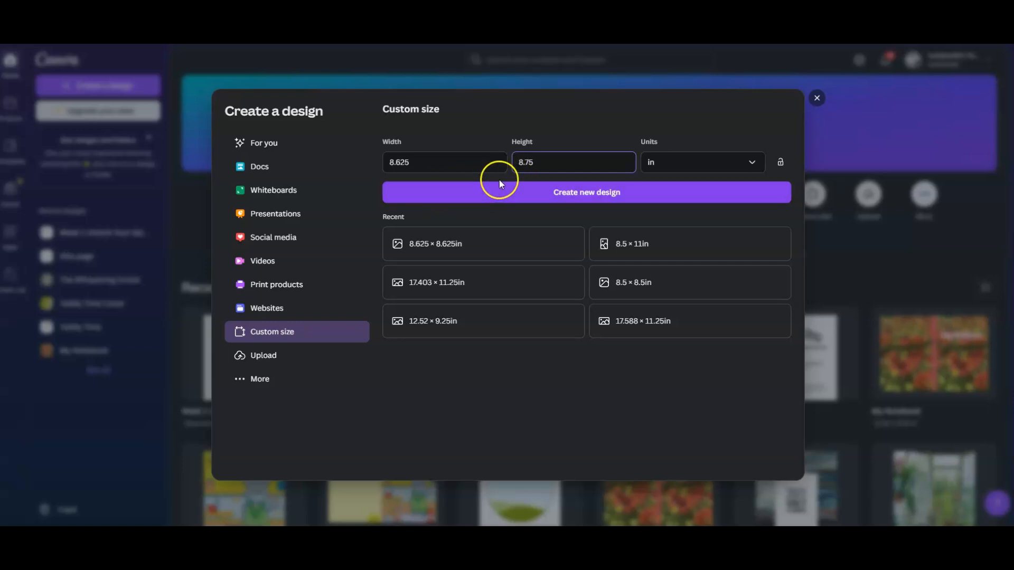
click(486, 188)
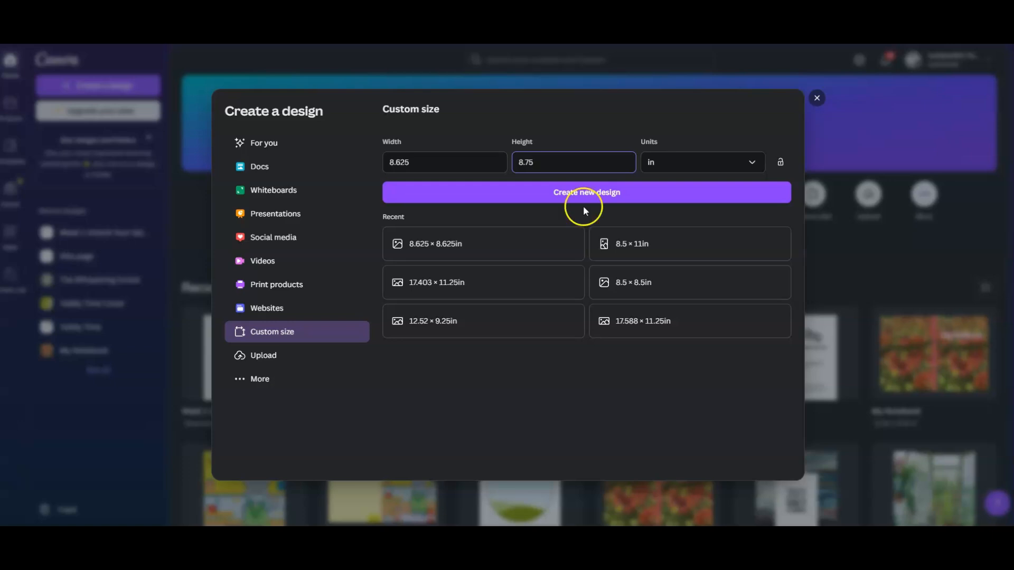
click(600, 197)
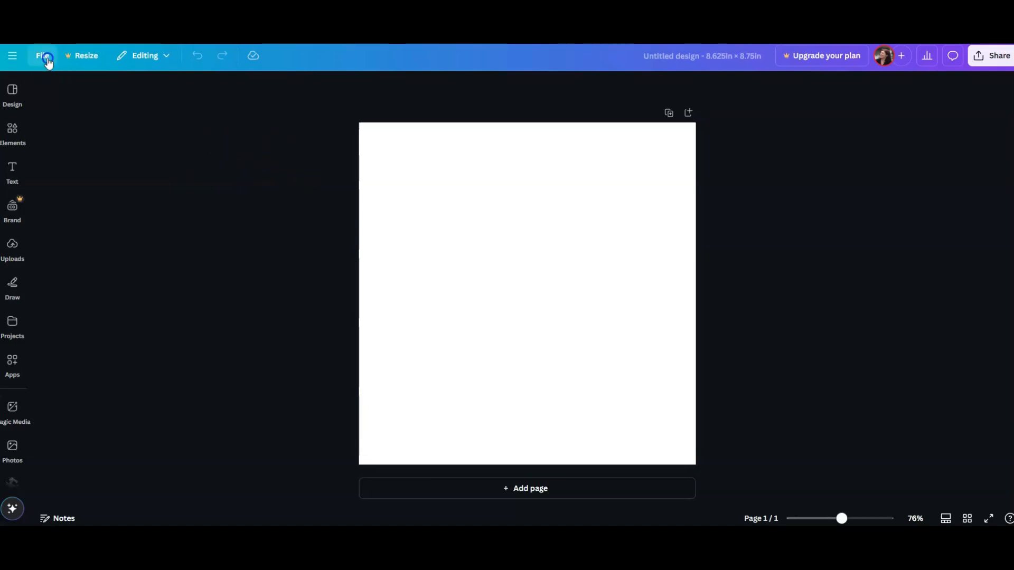
Show the margins on the blank page
click(46, 60)
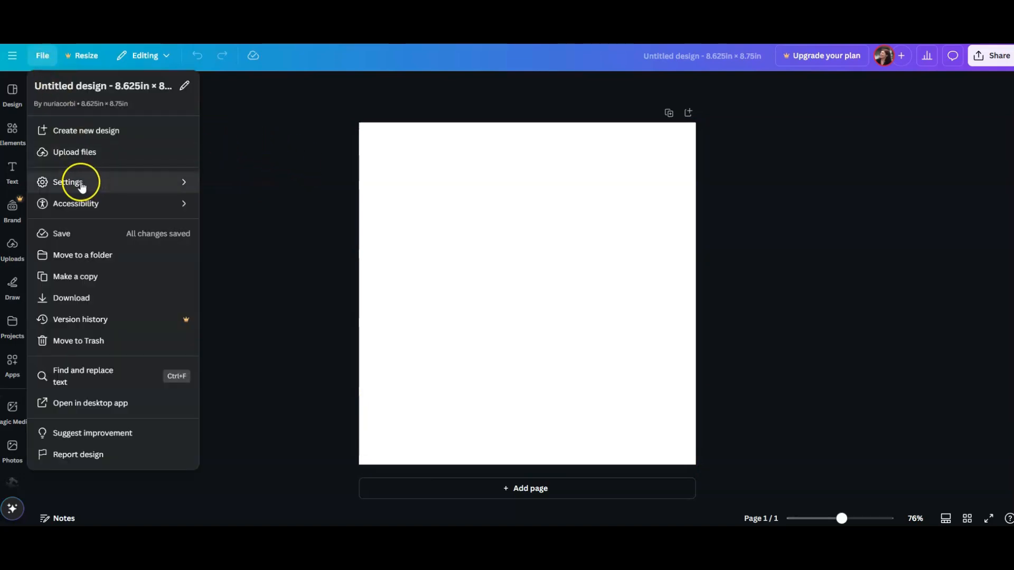
mouse_move(143, 185)
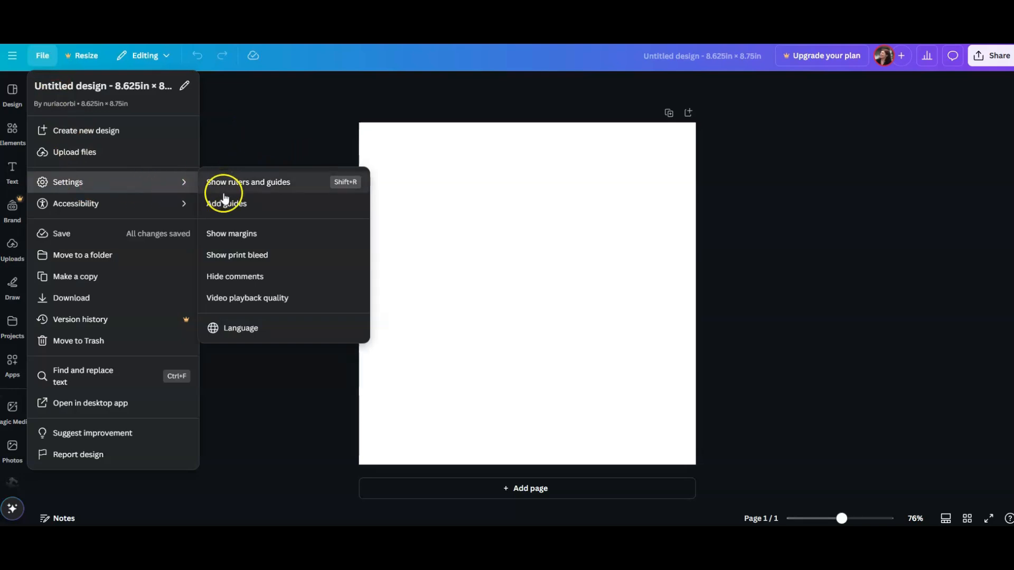
click(236, 239)
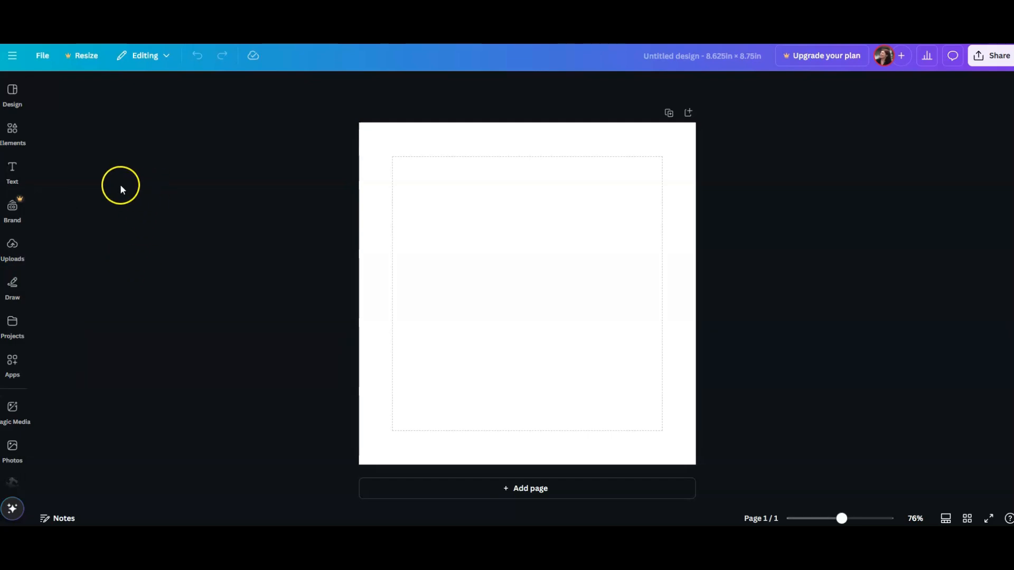
Look through the uploaded images for the book's backgrounds, fox characters and other illustrations
click(12, 250)
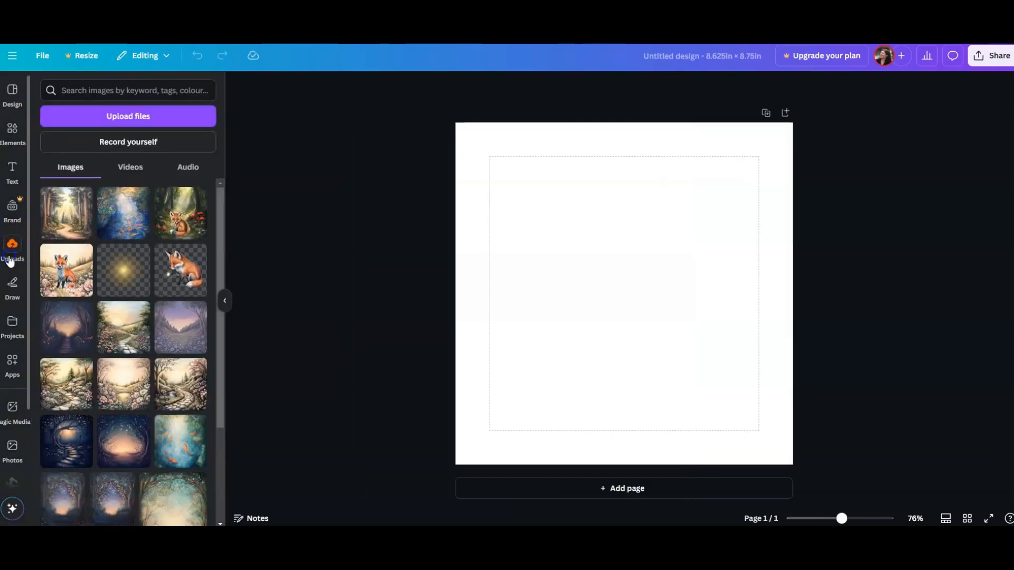
mouse_move(184, 198)
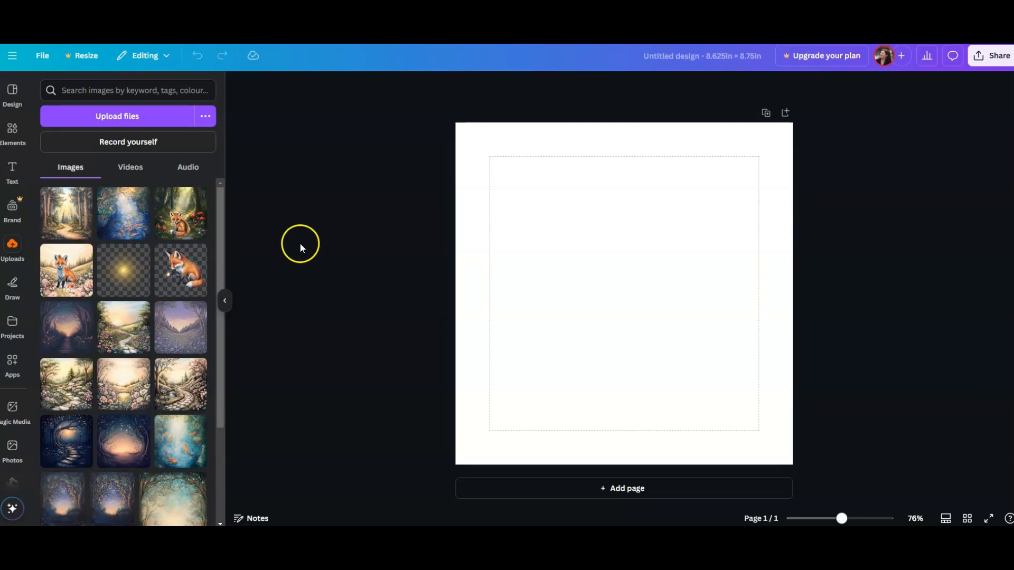
scroll(192, 337, down, 5)
scroll(192, 340, down, 10)
scroll(192, 340, down, 10)
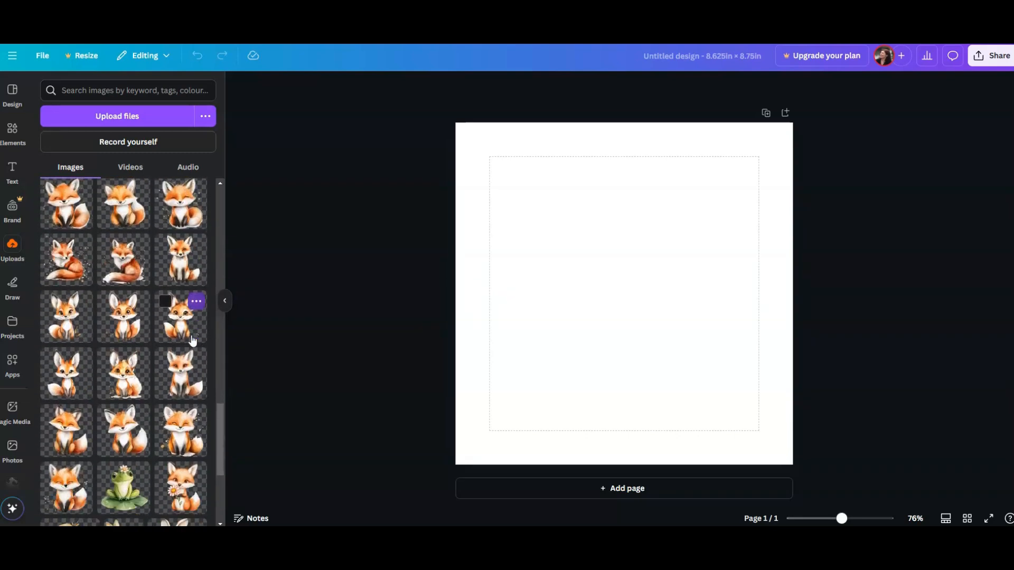
scroll(192, 341, down, 3)
scroll(193, 341, down, 3)
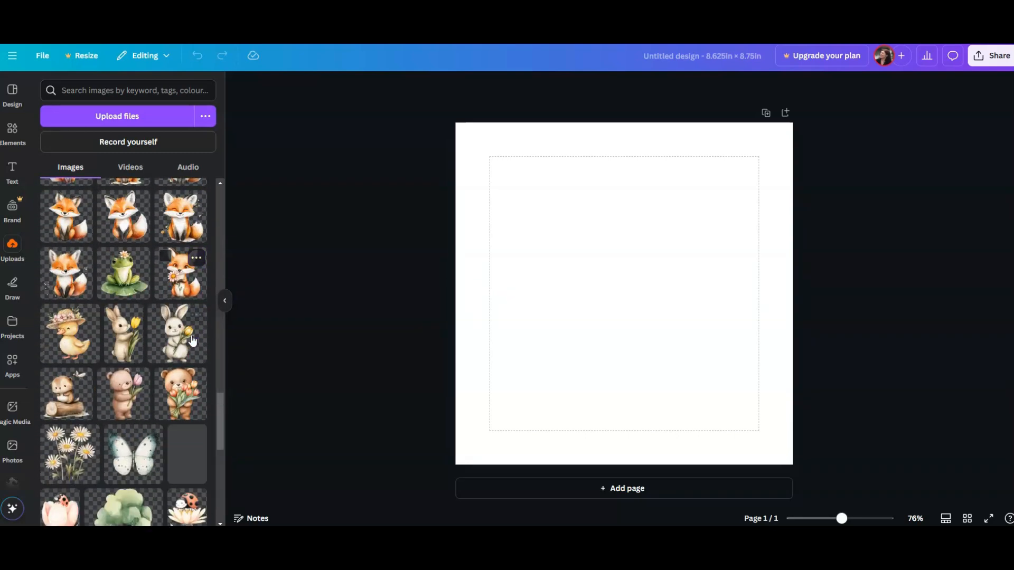
scroll(193, 340, down, 2)
scroll(193, 341, up, 10)
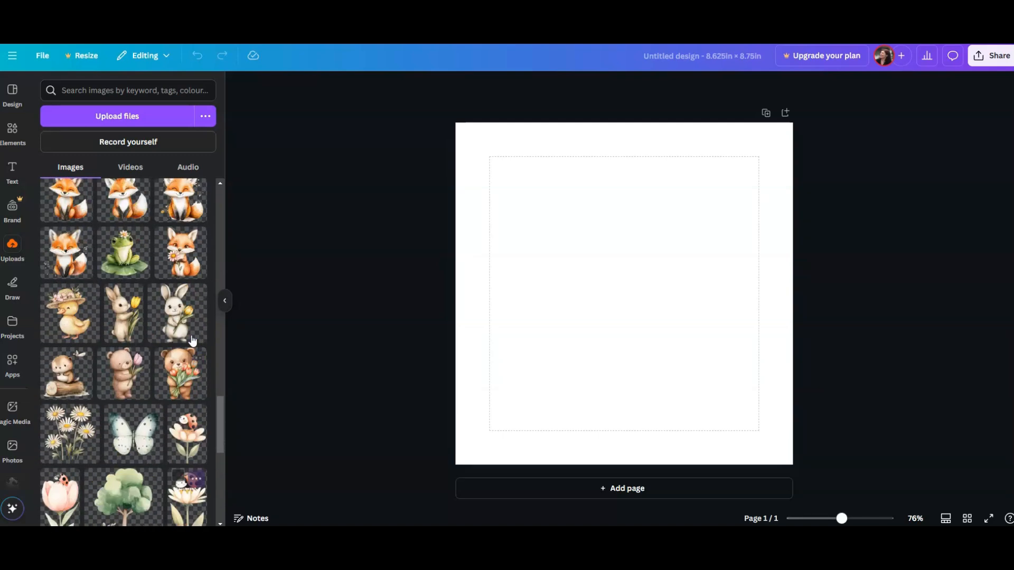
scroll(193, 341, up, 10)
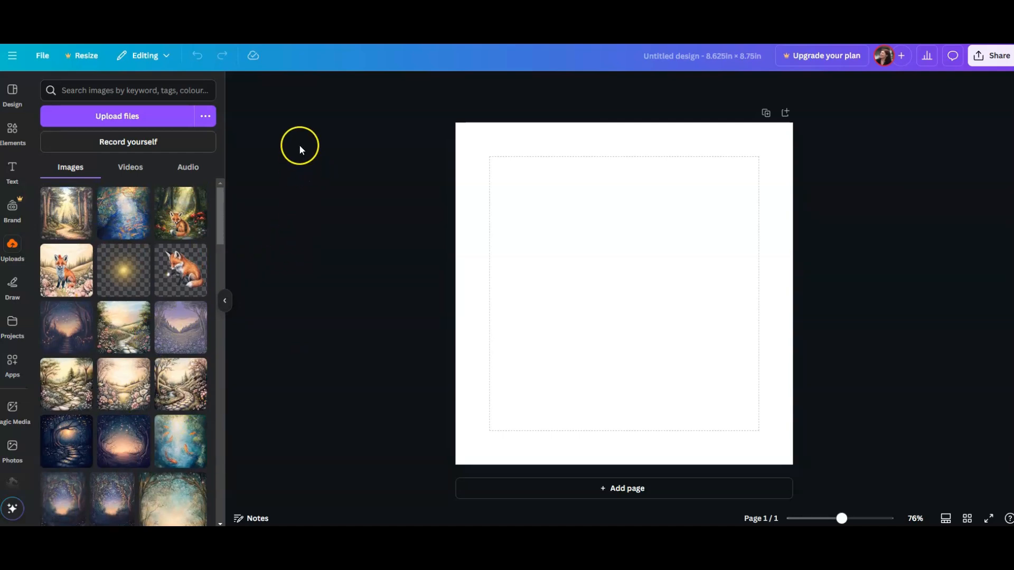
click(129, 114)
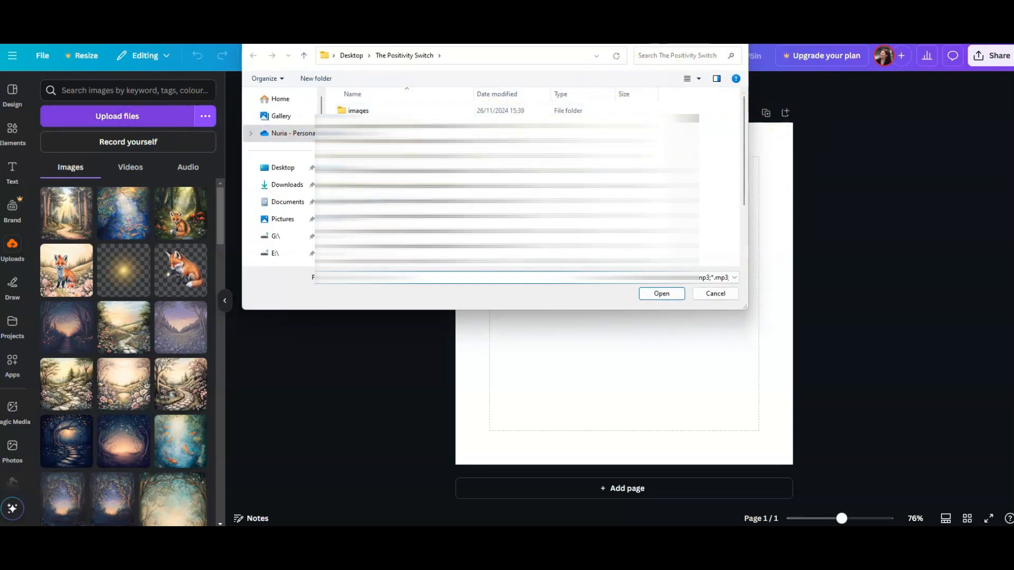
click(735, 35)
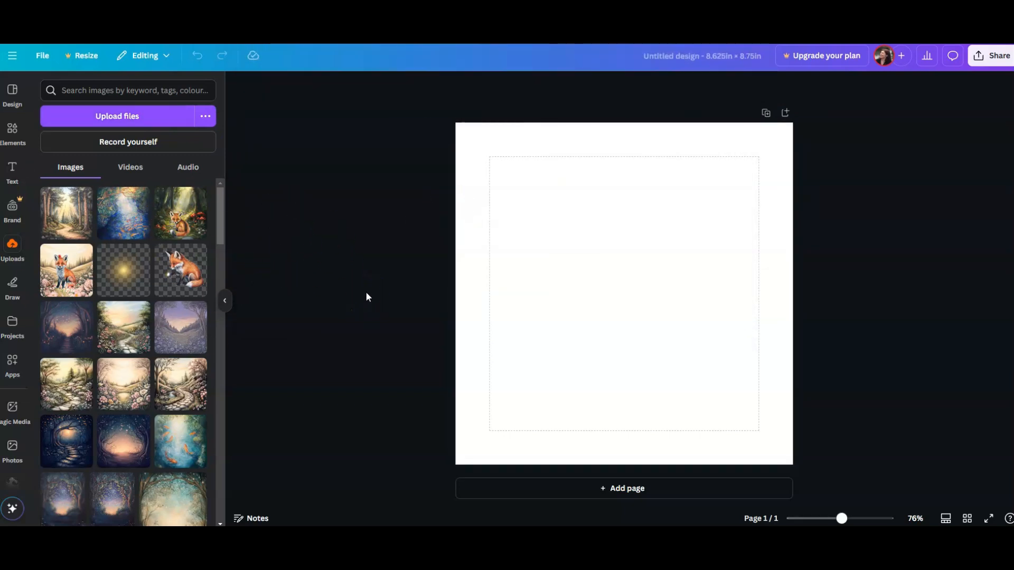
drag(80, 215, 507, 211)
drag(665, 205, 298, 203)
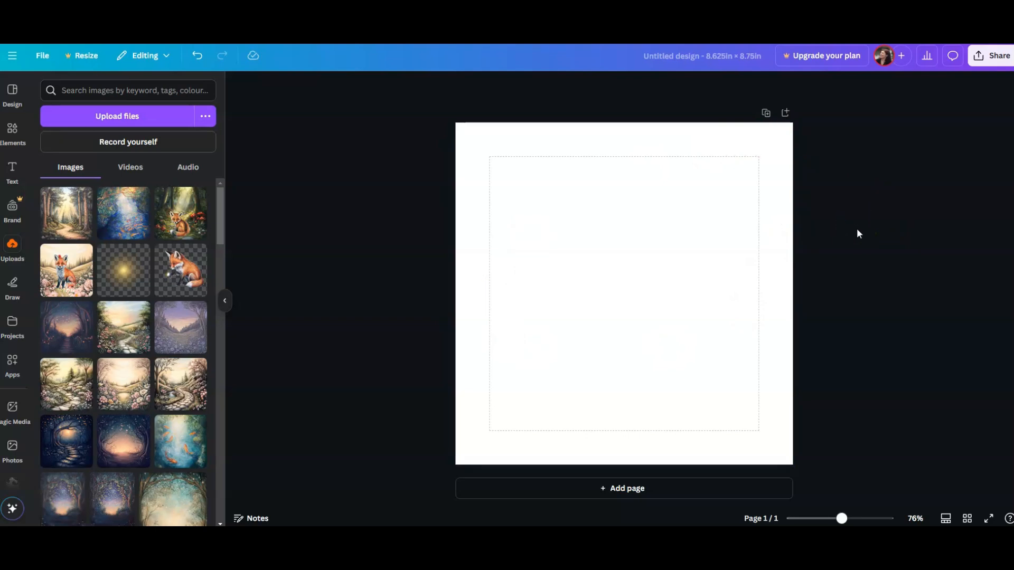
Add a heading to the first page with the text "title page"
click(7, 170)
click(110, 255)
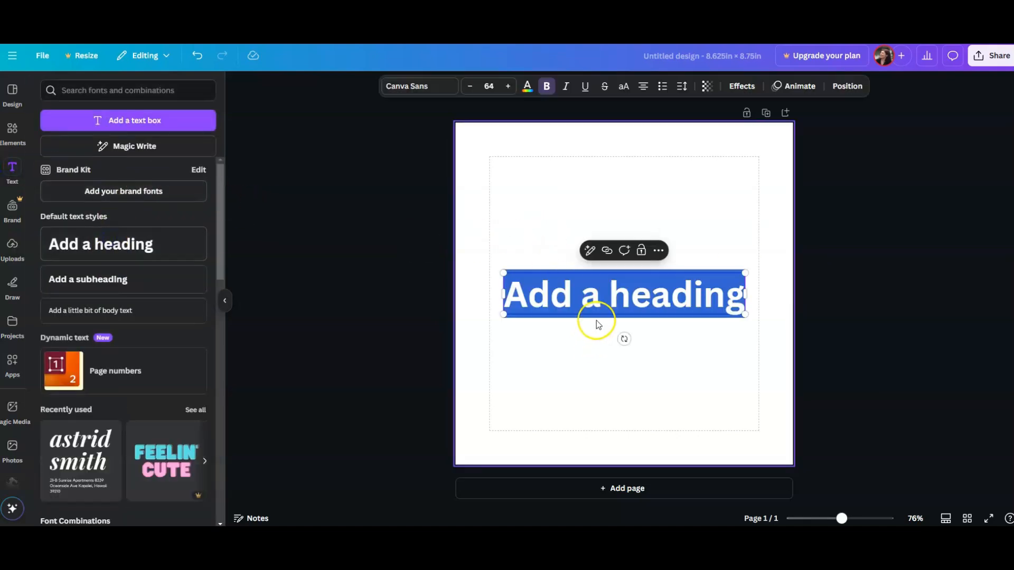
text(titl)
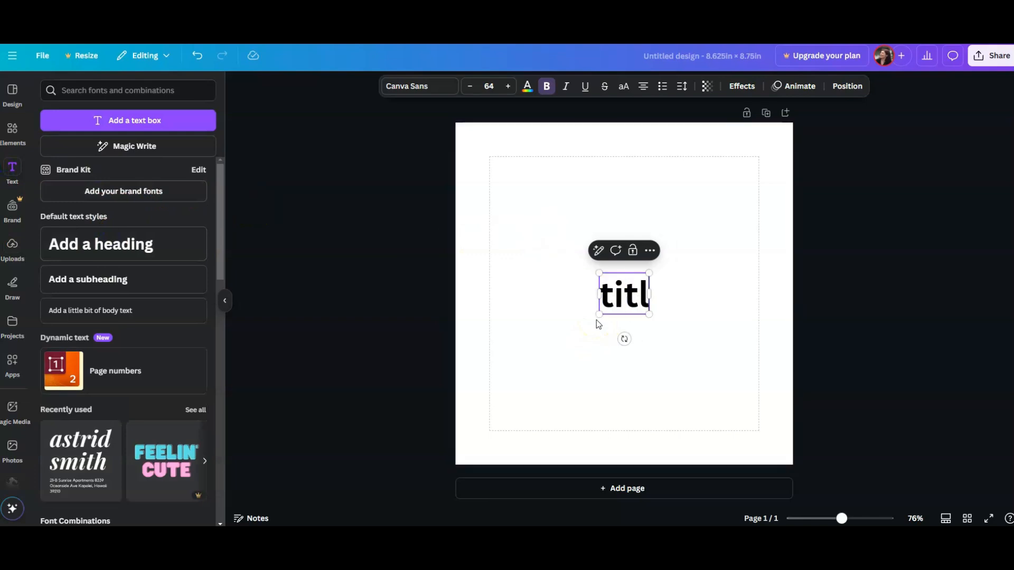
text(e page)
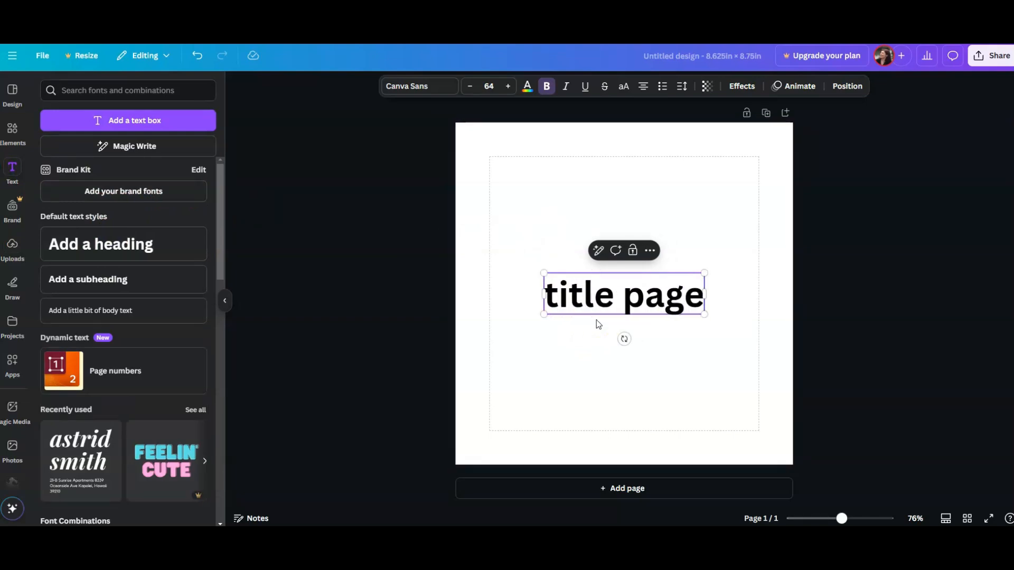
click(650, 315)
Add a second page and place a heading on it reading "copyright page"
click(654, 485)
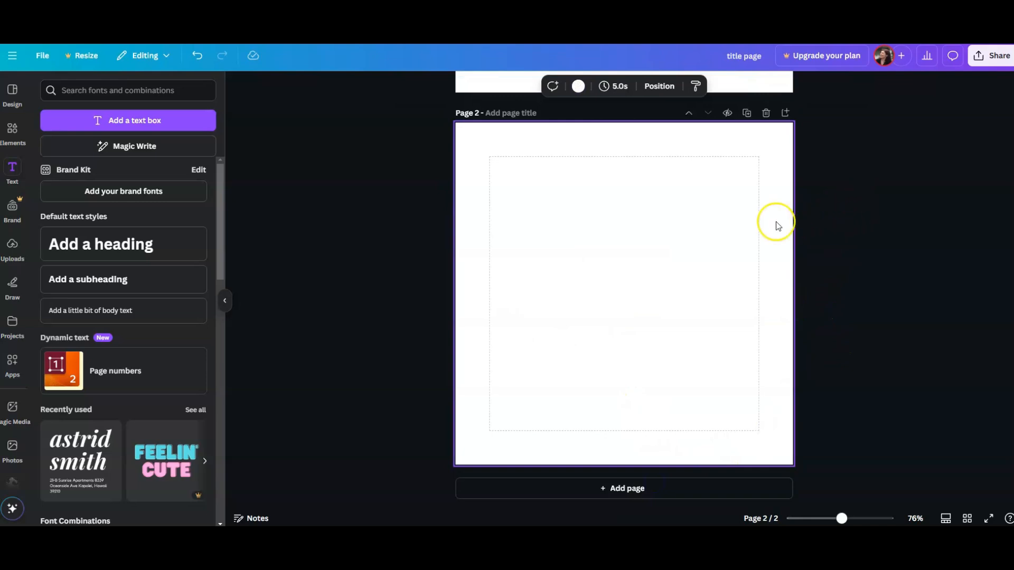
click(158, 247)
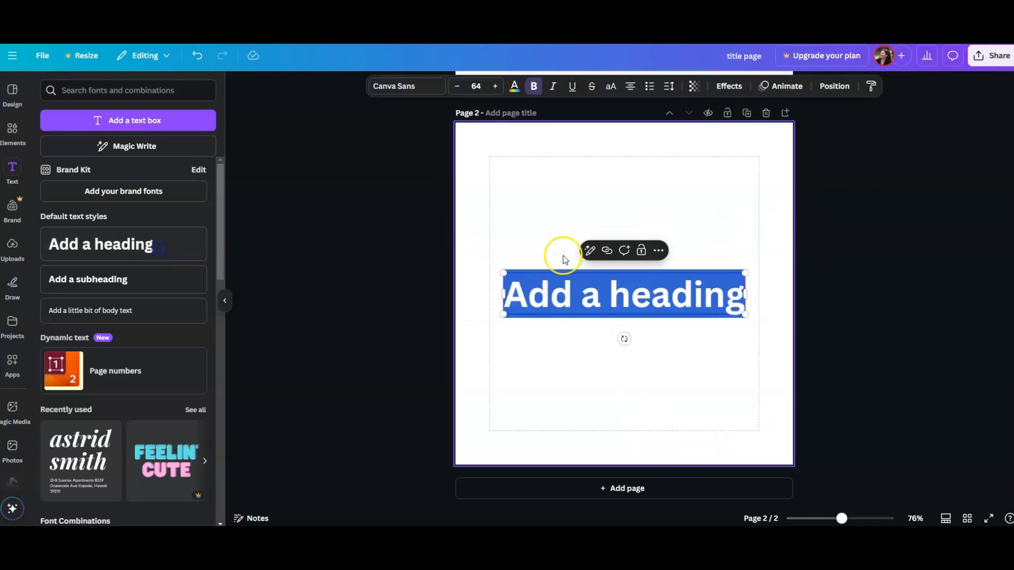
click(622, 299)
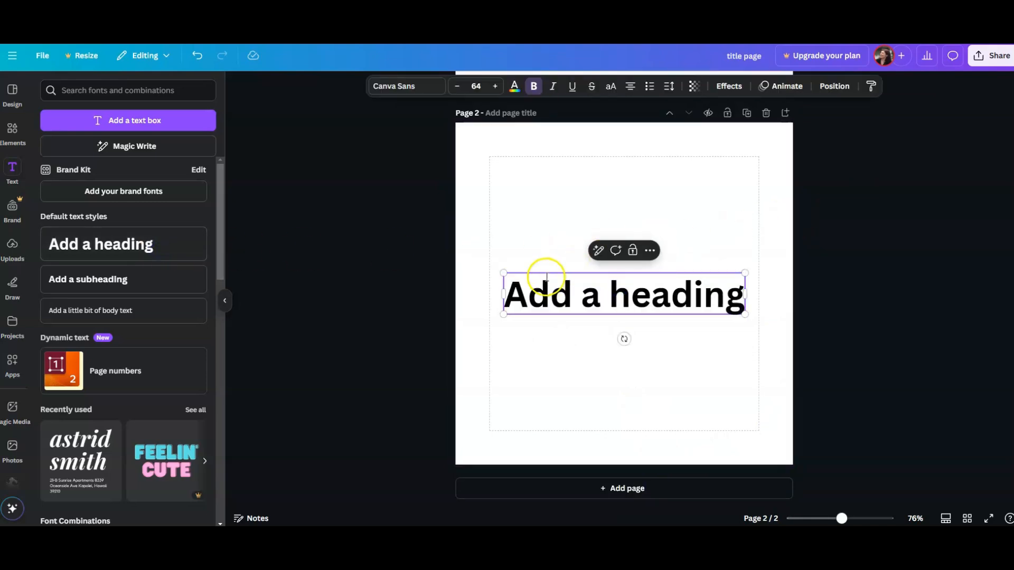
drag(499, 294, 771, 321)
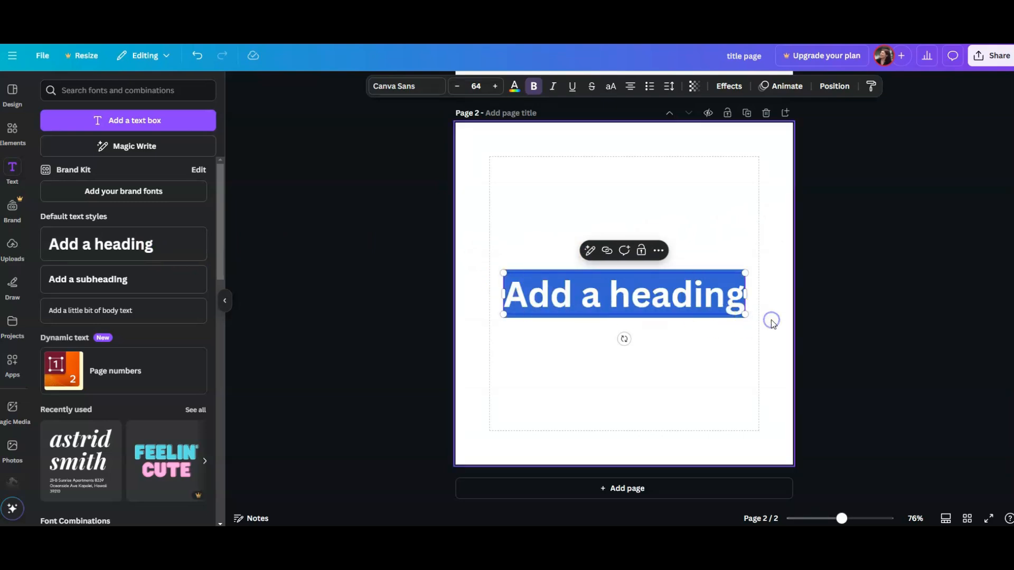
text(copyri)
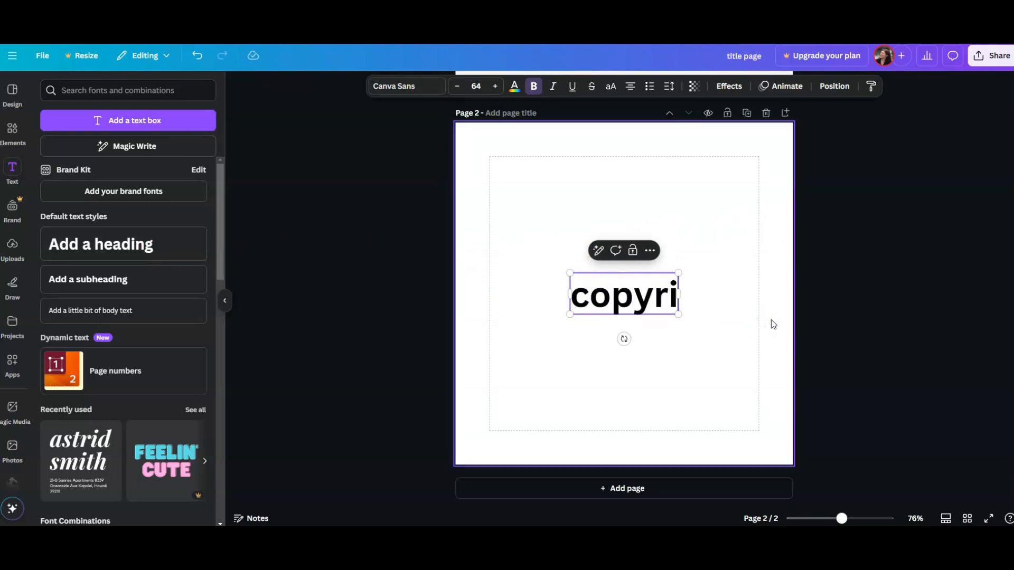
text(ght page)
click(698, 371)
scroll(898, 271, up, 5)
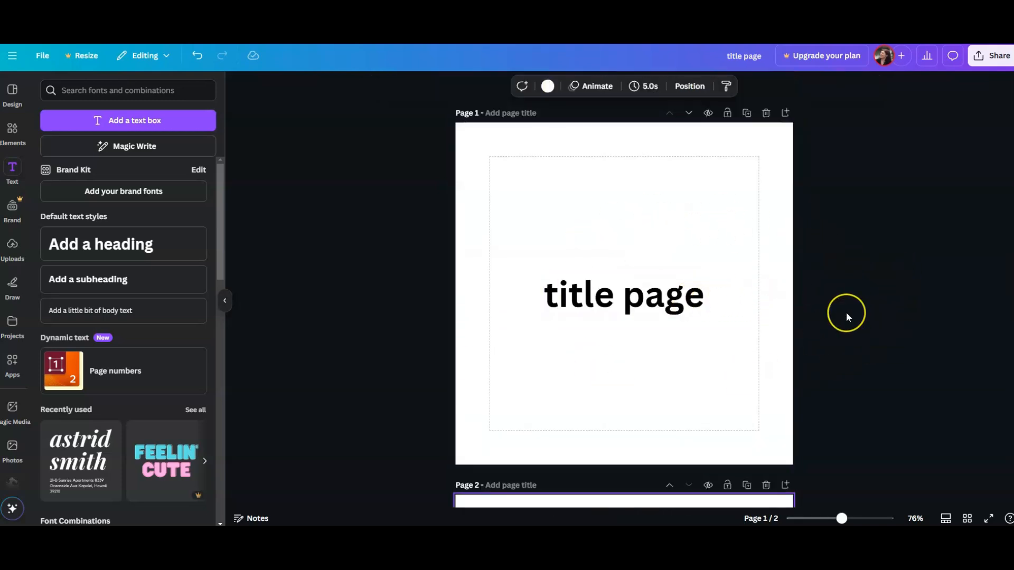
scroll(846, 315, down, 5)
scroll(846, 312, down, 1)
scroll(826, 112, up, 3)
scroll(858, 276, down, 3)
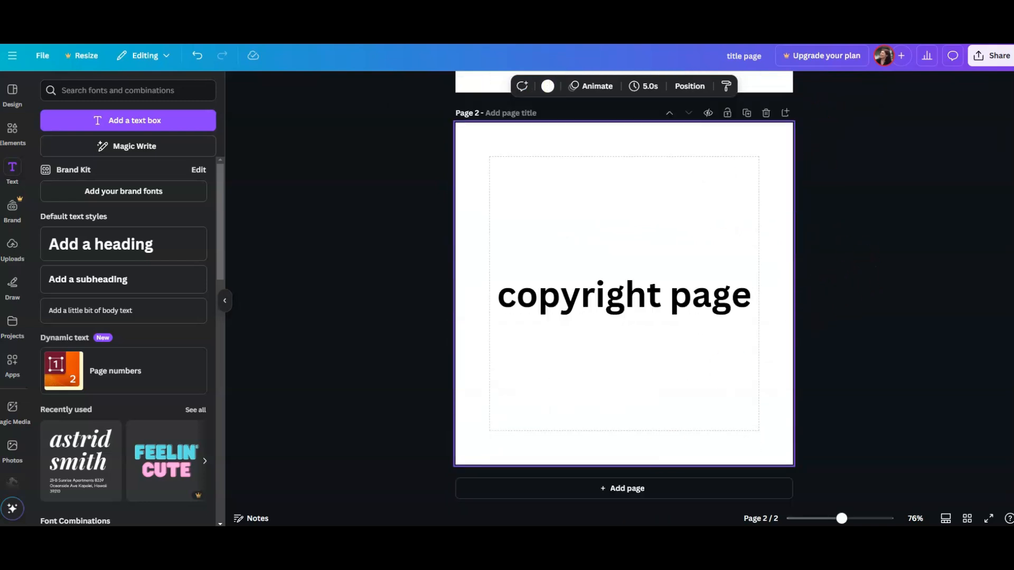
Add a third page and place a heading on it reading "to parents"
key(ctrl+Return)
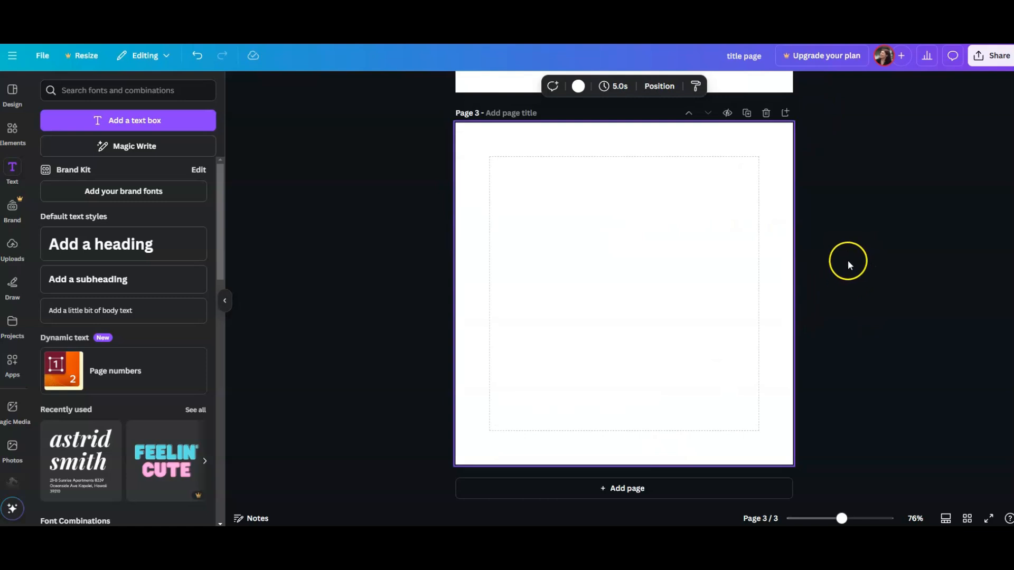
click(136, 255)
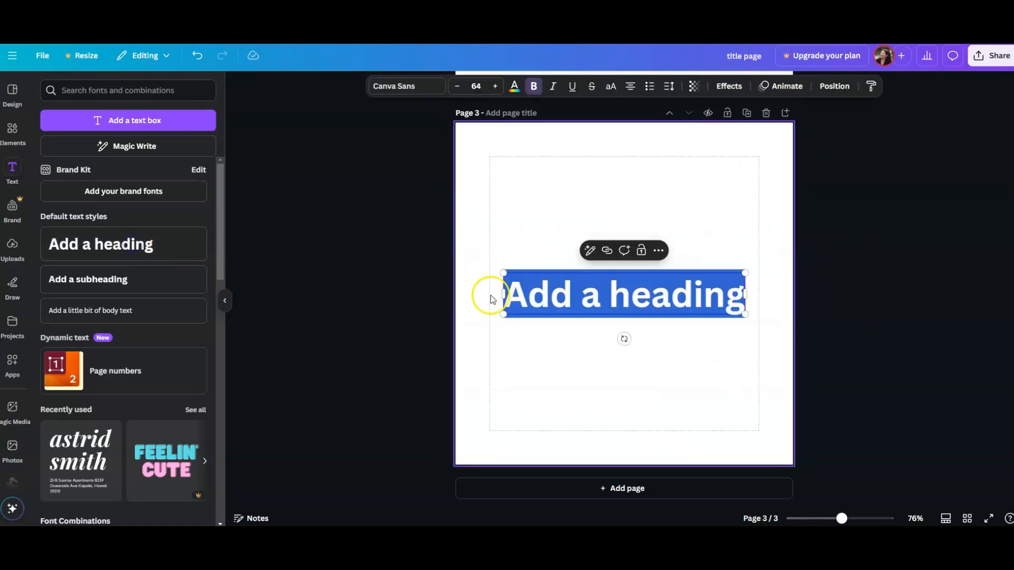
click(577, 295)
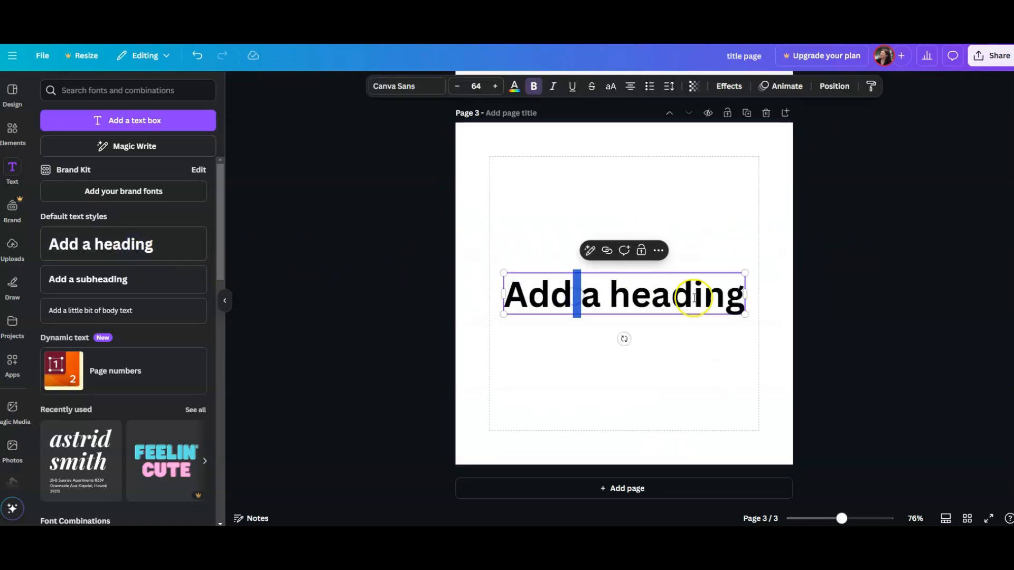
drag(746, 295, 508, 295)
text(to parents)
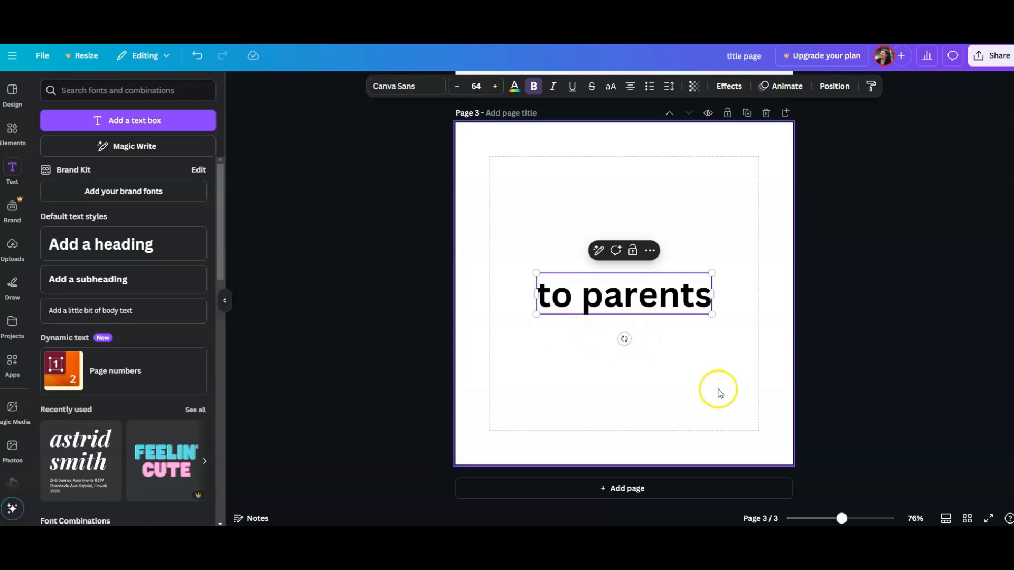
scroll(740, 235, up, 10)
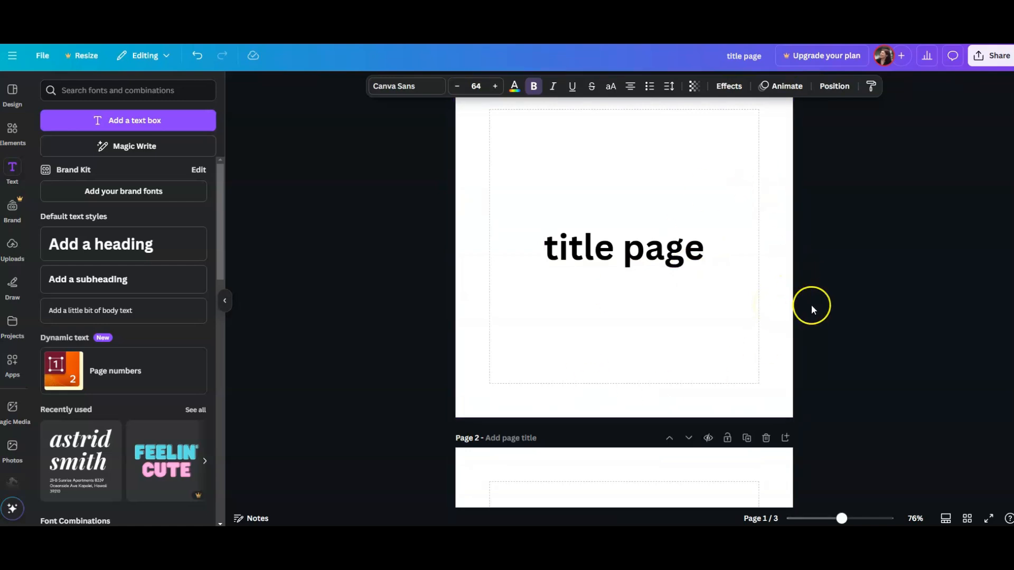
scroll(821, 304, down, 2)
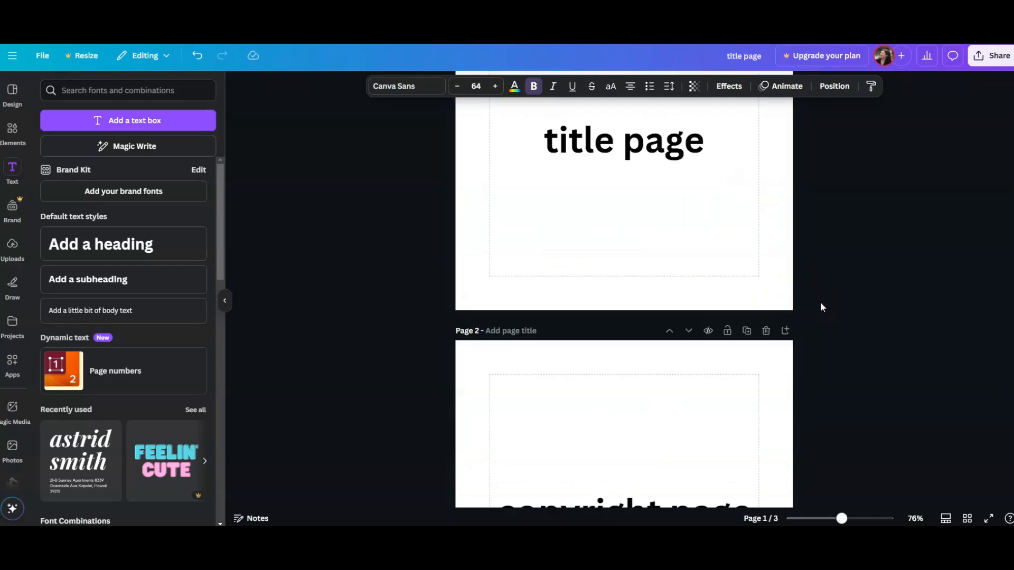
scroll(821, 306, down, 10)
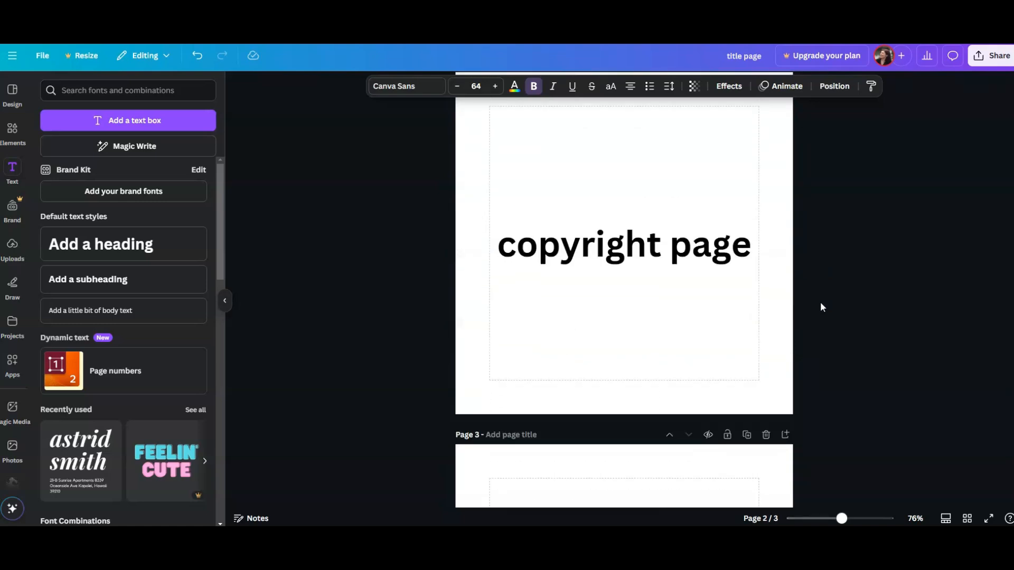
Add a blank fourth page after the "to parents" page and bring up the forest backgrounds among the uploaded images
scroll(821, 306, down, 2)
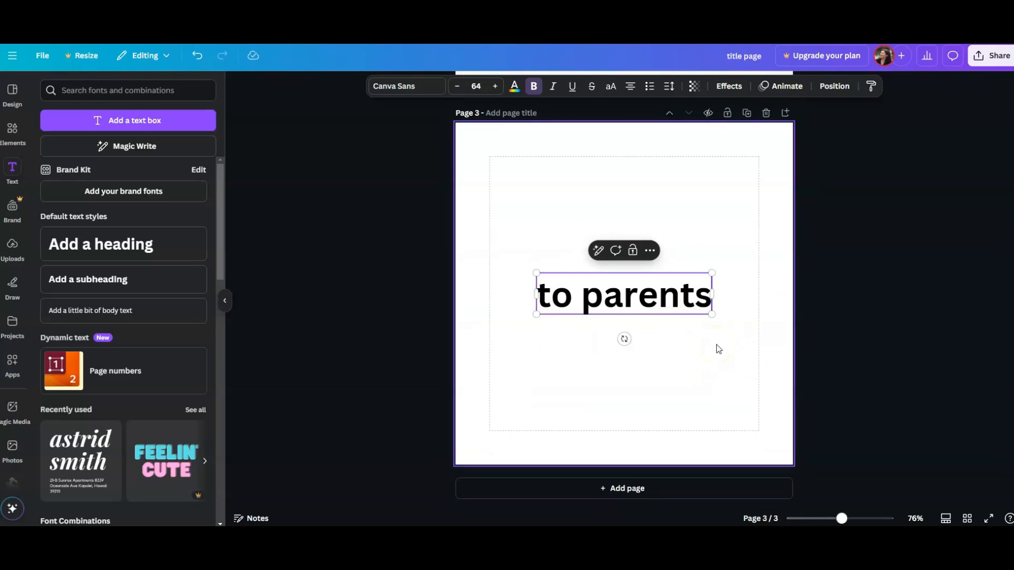
click(845, 373)
scroll(845, 373, up, 2)
scroll(846, 373, down, 2)
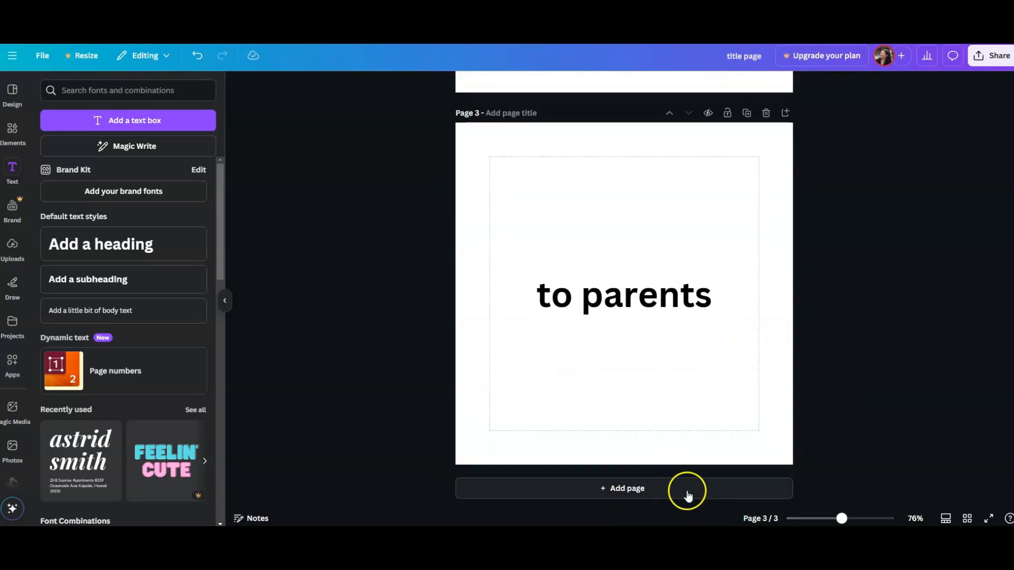
click(643, 497)
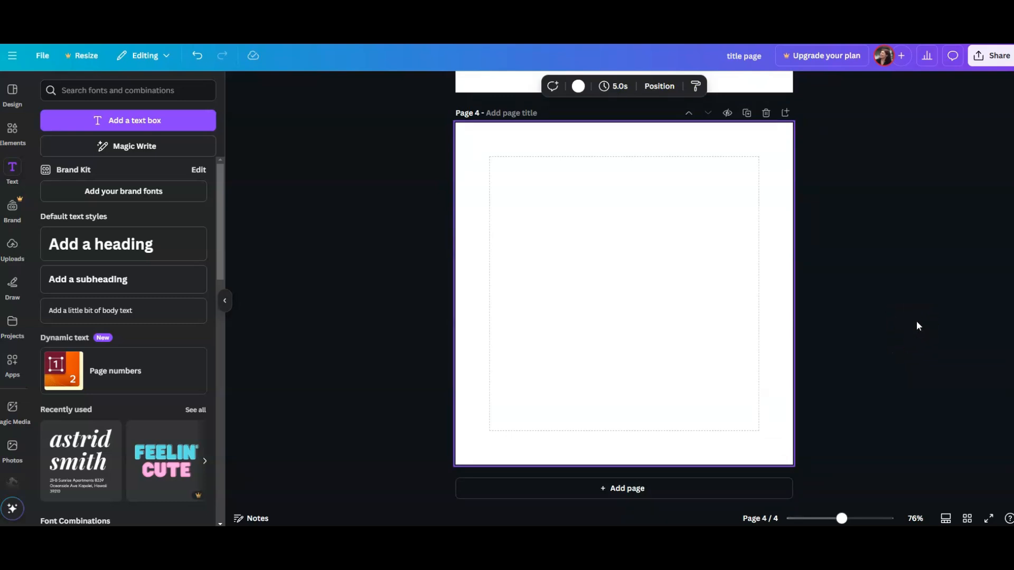
click(12, 248)
scroll(159, 335, down, 4)
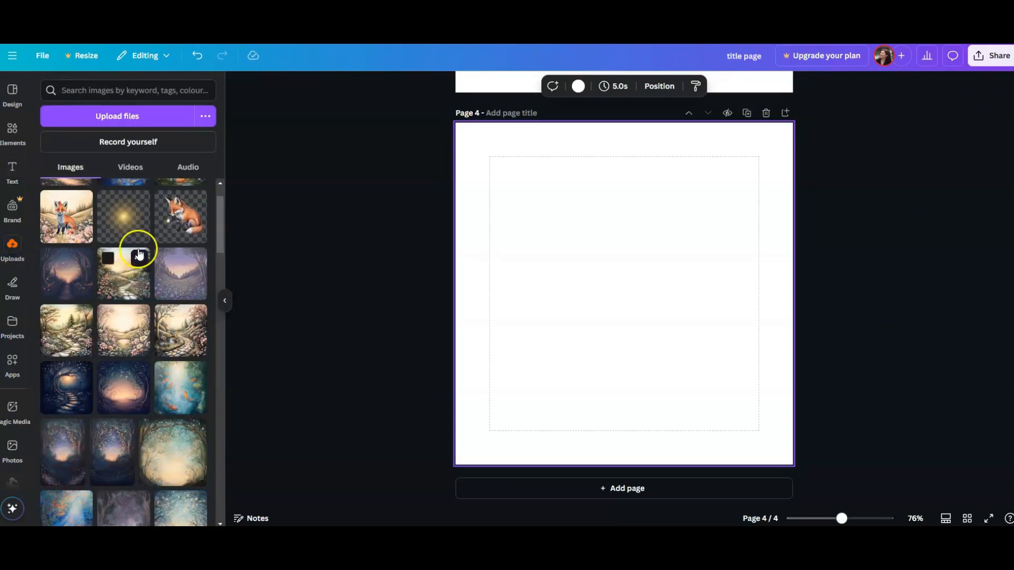
scroll(169, 322, down, 1)
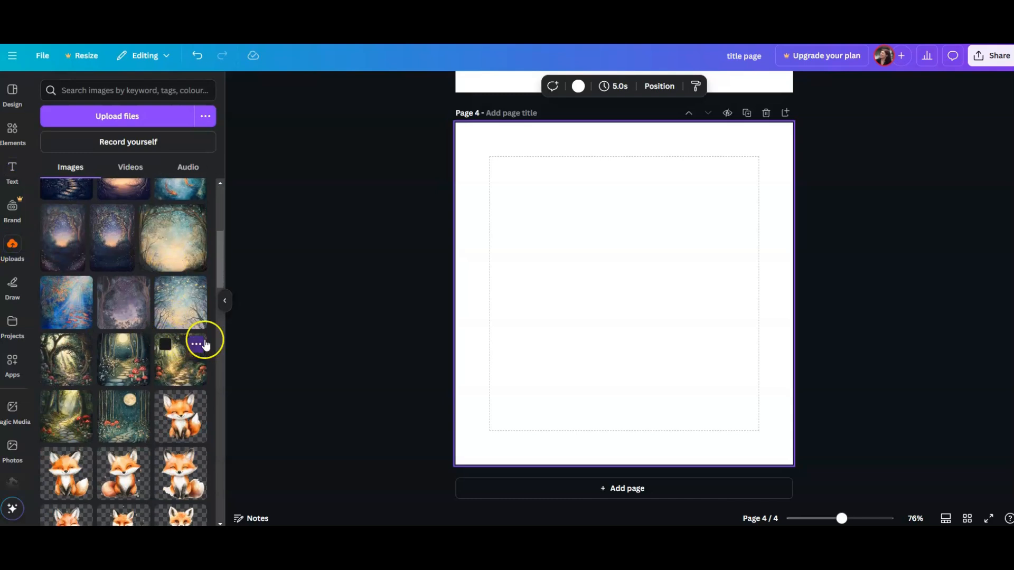
click(269, 350)
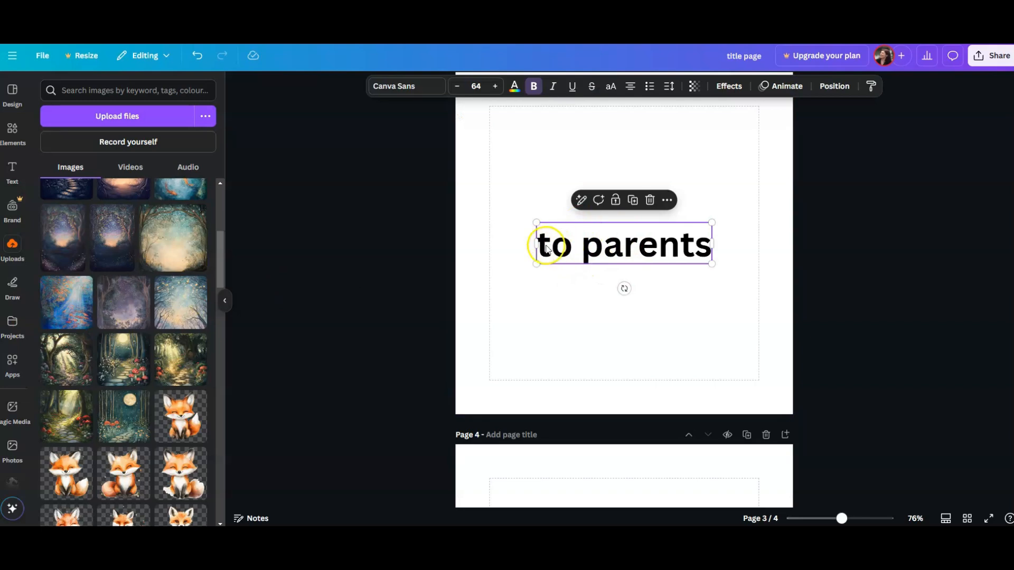
Reduce the "to parents" text on page 3 to font size 26
double_click(610, 252)
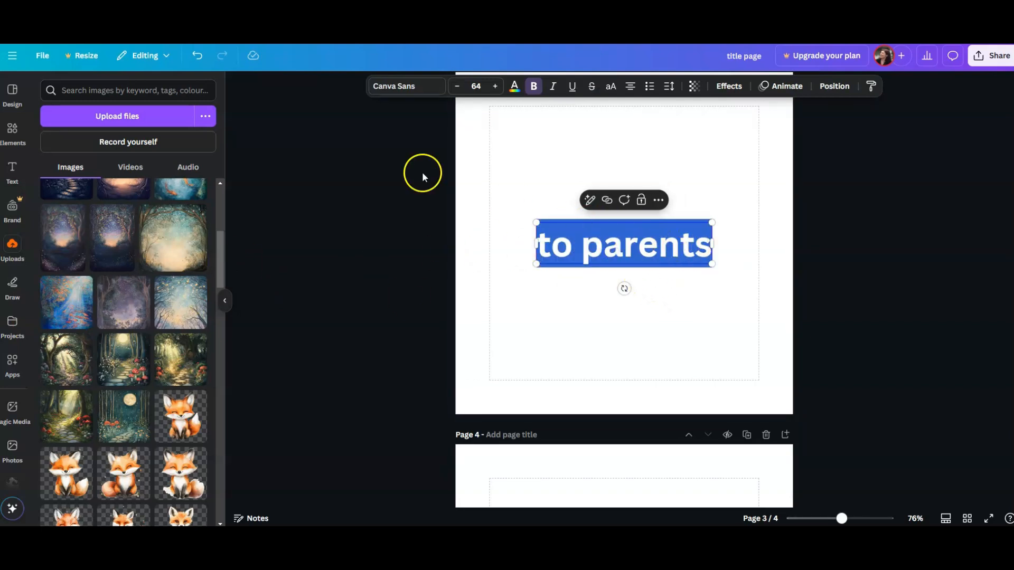
scroll(711, 322, up, 2)
scroll(771, 326, down, 2)
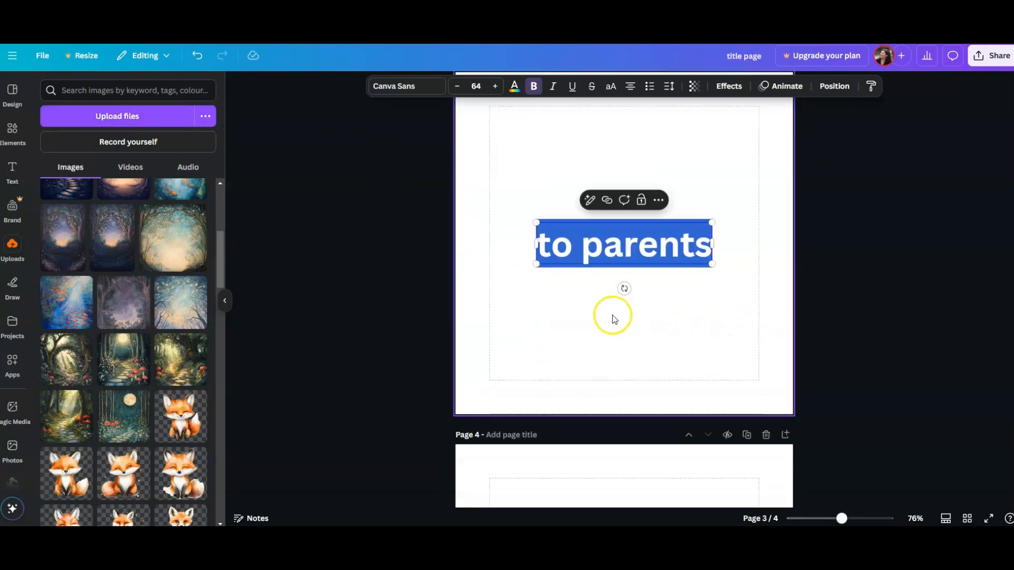
scroll(628, 327, up, 1)
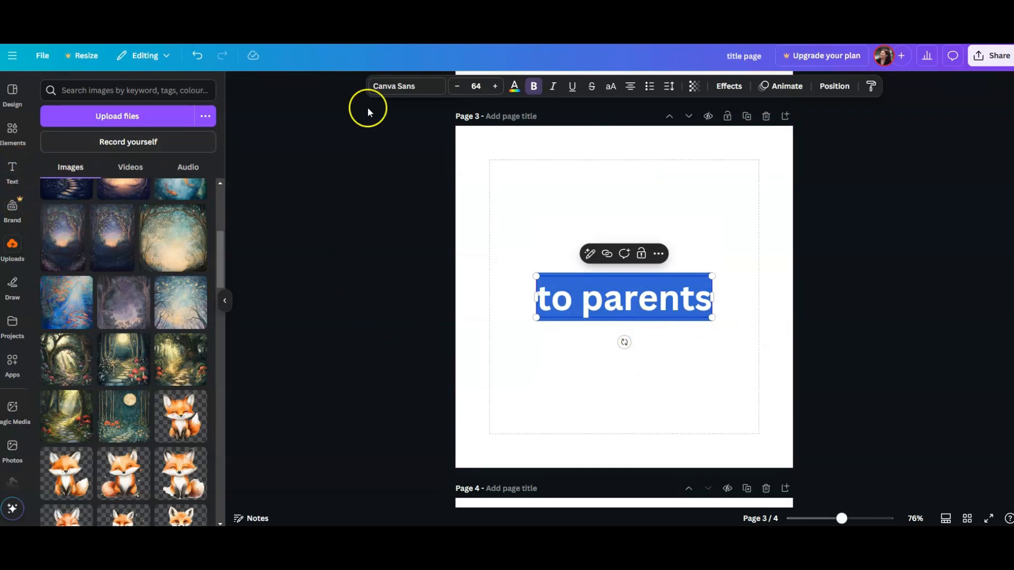
click(459, 87)
click(459, 87)
click(458, 86)
click(458, 86)
click(459, 86)
click(459, 86)
click(458, 86)
click(458, 86)
click(458, 86)
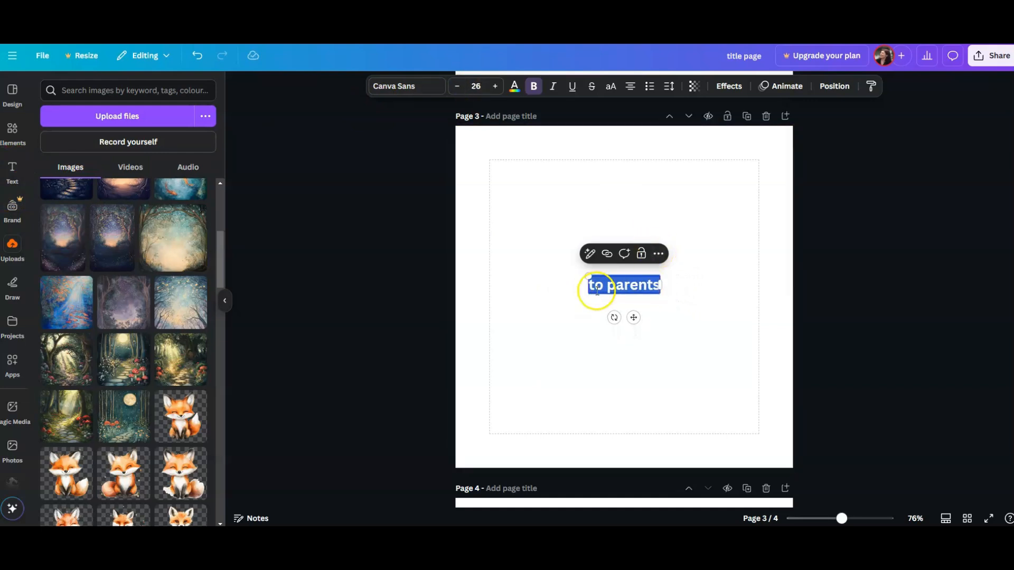
Replace the "to parents" placeholder with the copied note beginning "Journey through the forest with a little fox" and move it up the page
right_click(602, 283)
click(642, 47)
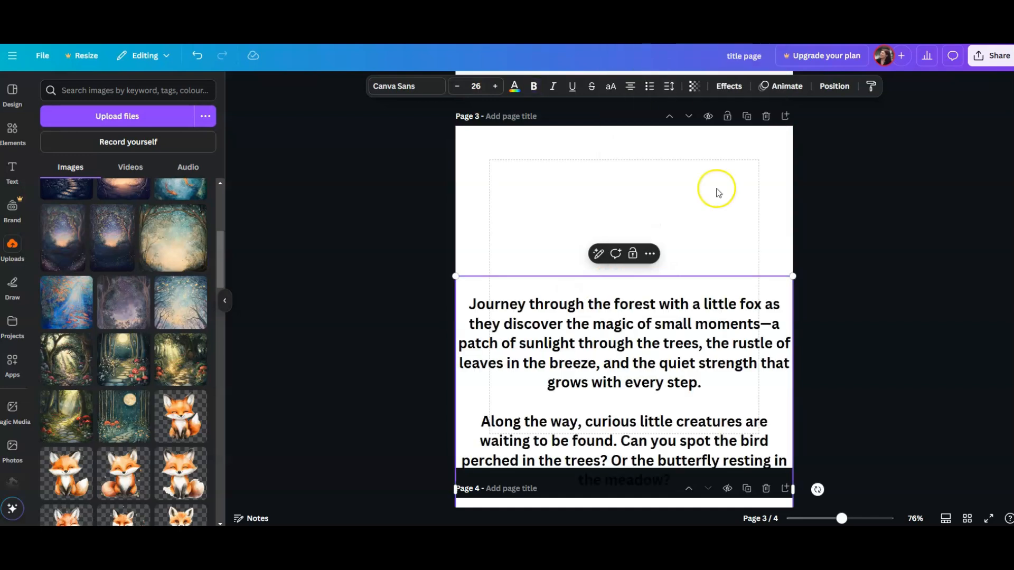
click(836, 422)
click(602, 410)
drag(602, 410, 594, 253)
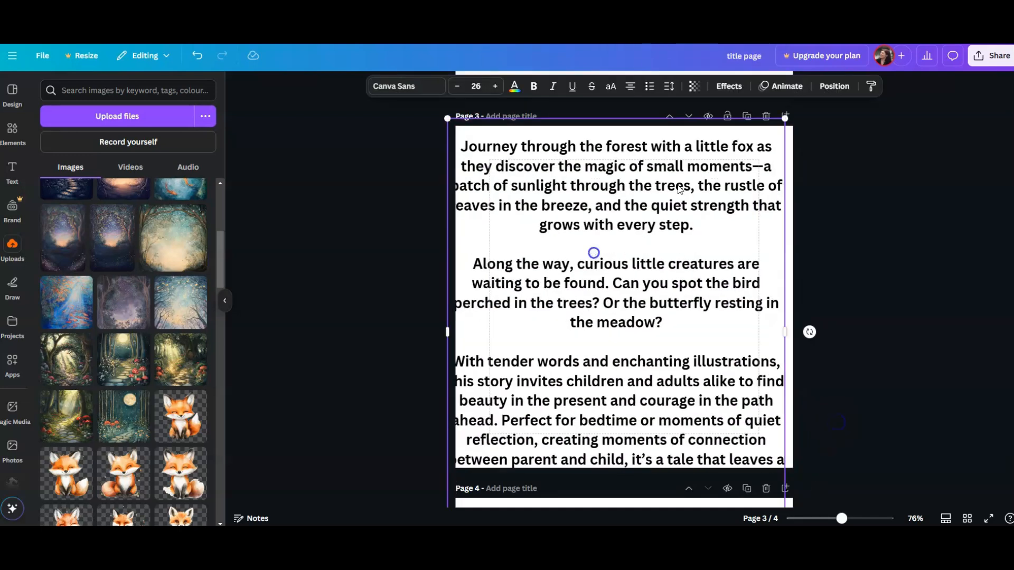
Scale the pasted note on page 3 down to font size 17.7 and centre it horizontally on the page
drag(787, 116, 641, 220)
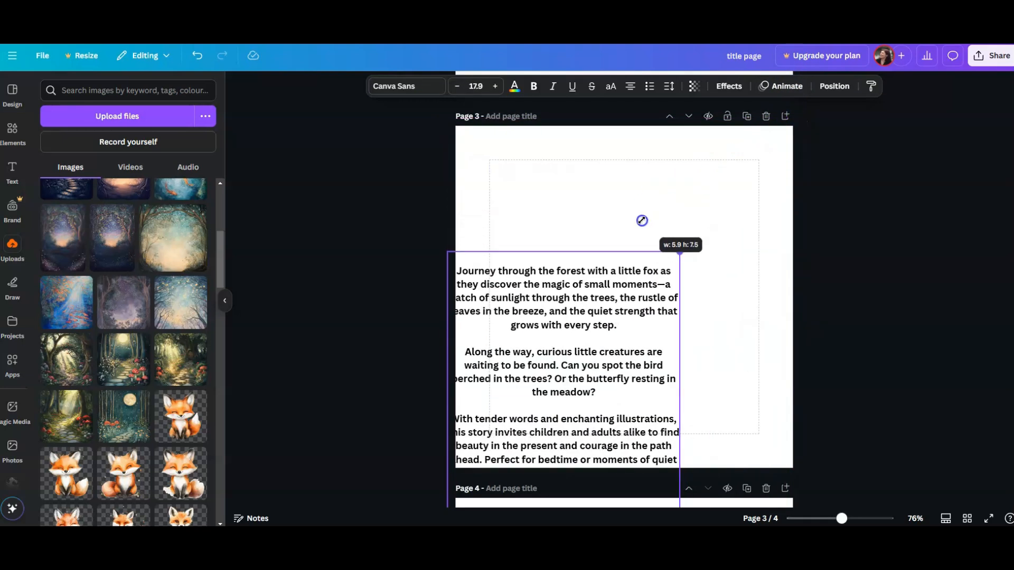
drag(606, 414, 668, 313)
click(643, 395)
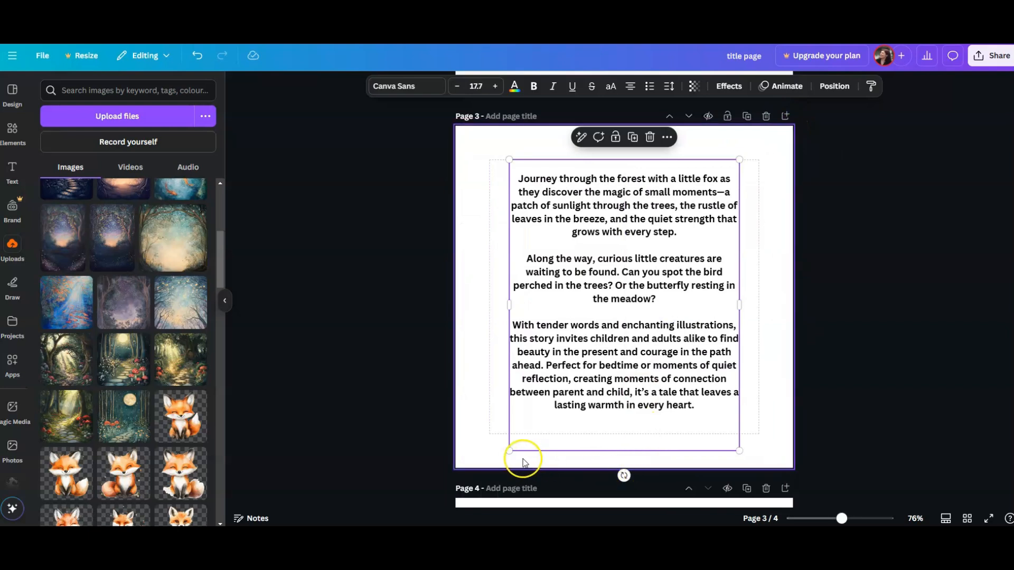
Widen the note's text box to both side margins and move it slightly down between the upper and lower margins
drag(508, 303, 489, 304)
drag(740, 294, 761, 292)
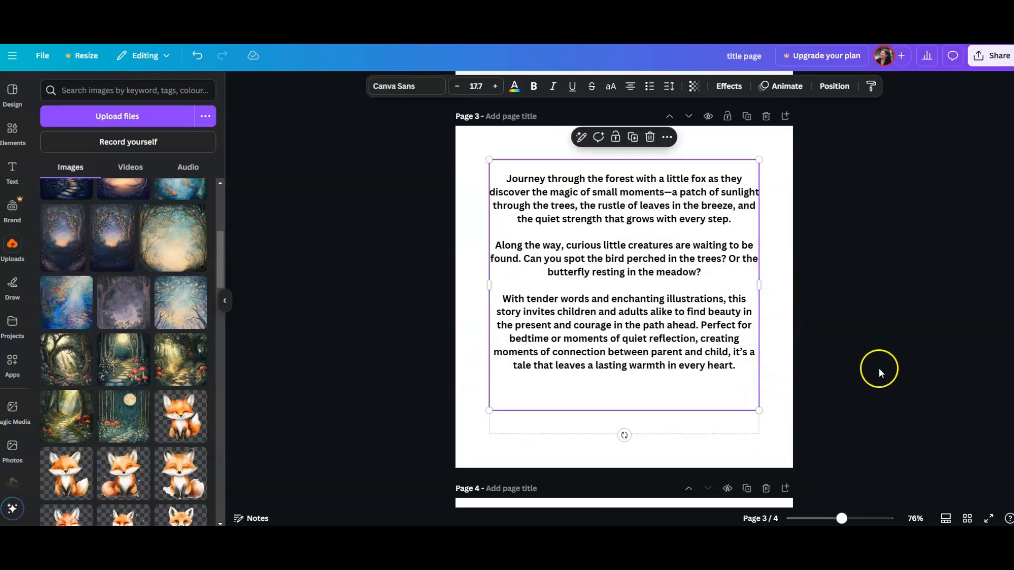
drag(638, 392, 638, 402)
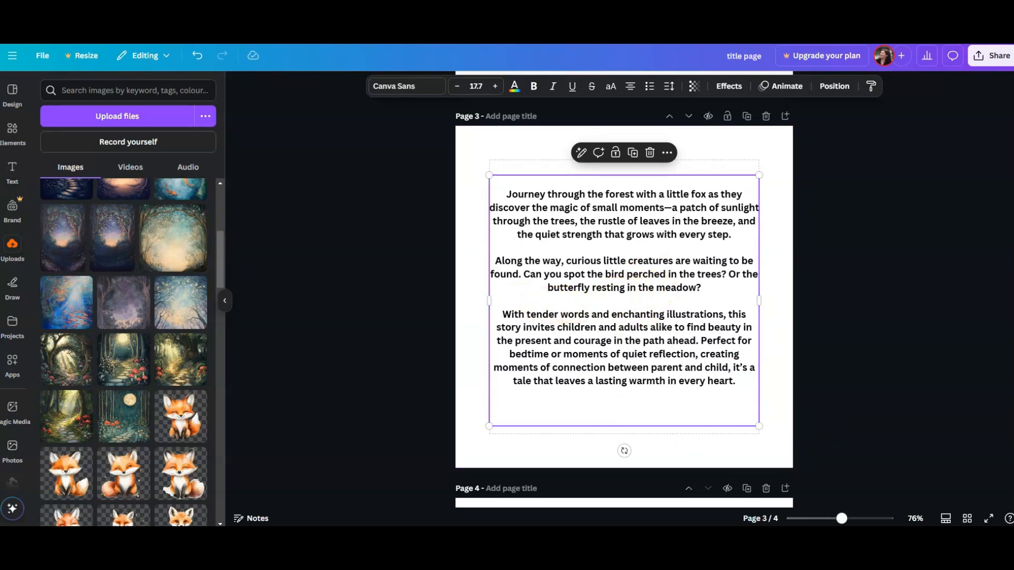
Change the font of the whole note on page 3 to Walter Turncoat
double_click(563, 221)
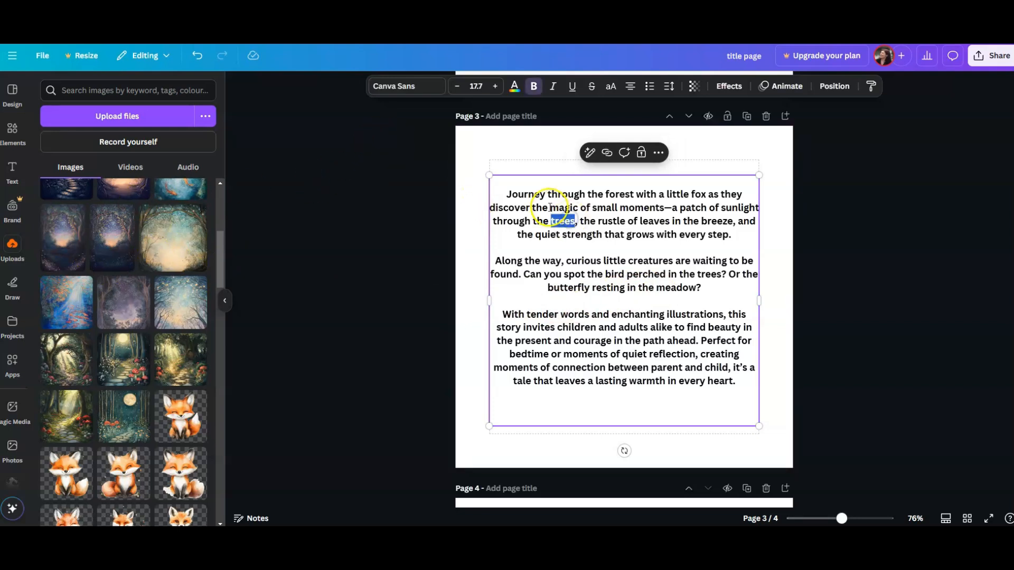
click(507, 194)
drag(507, 194, 602, 390)
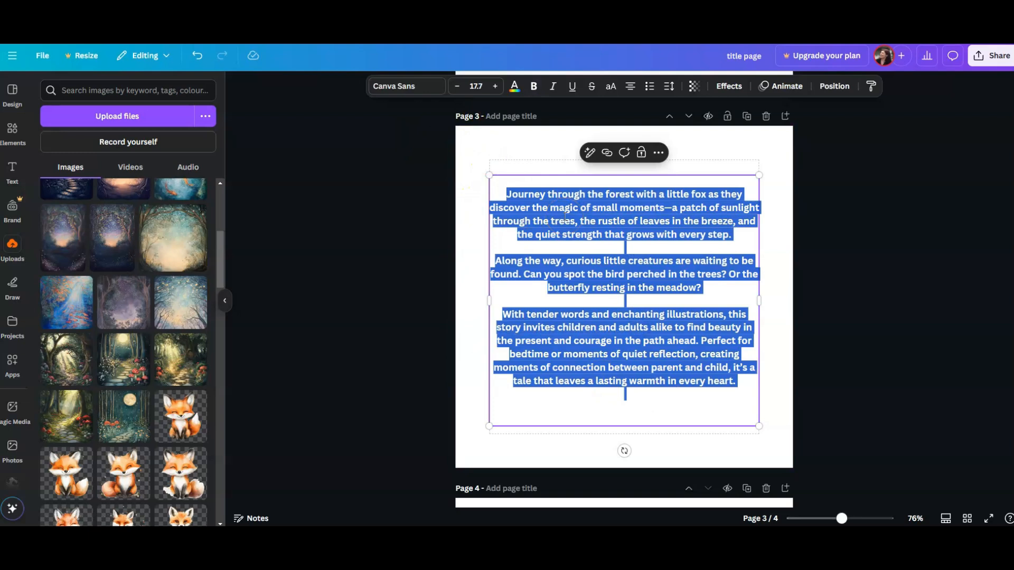
click(441, 94)
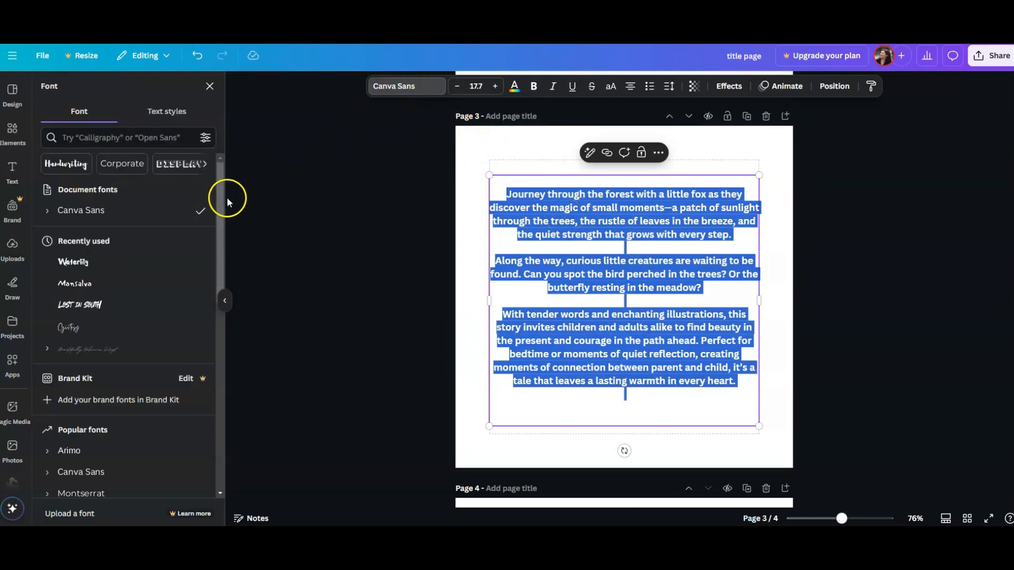
click(111, 139)
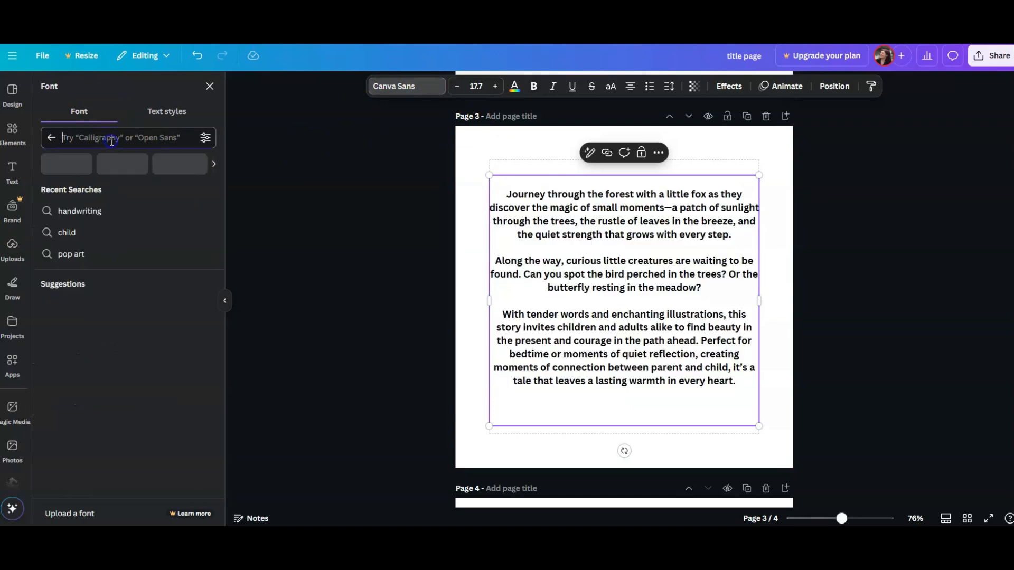
text(walt)
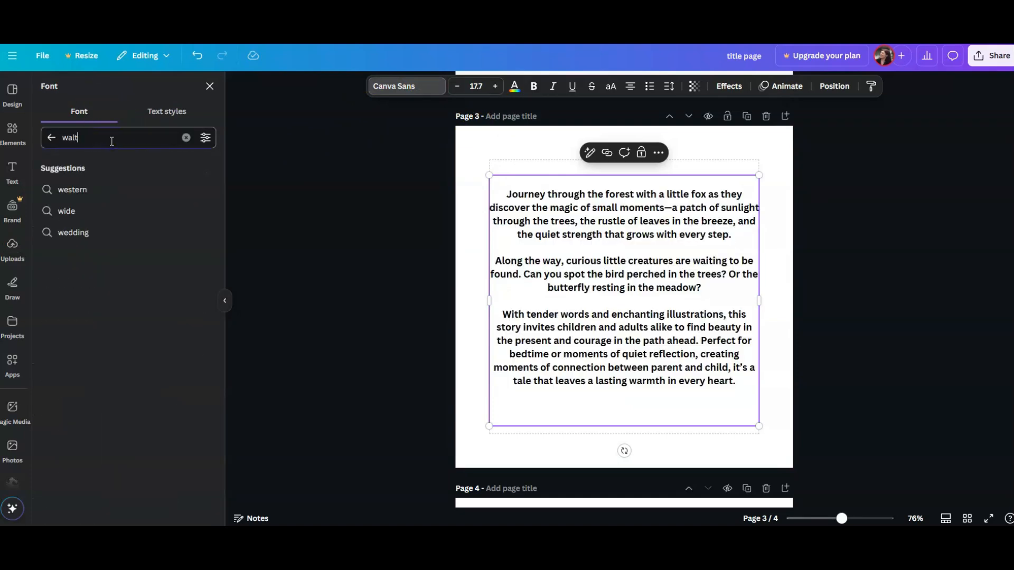
text(er tunrncoat)
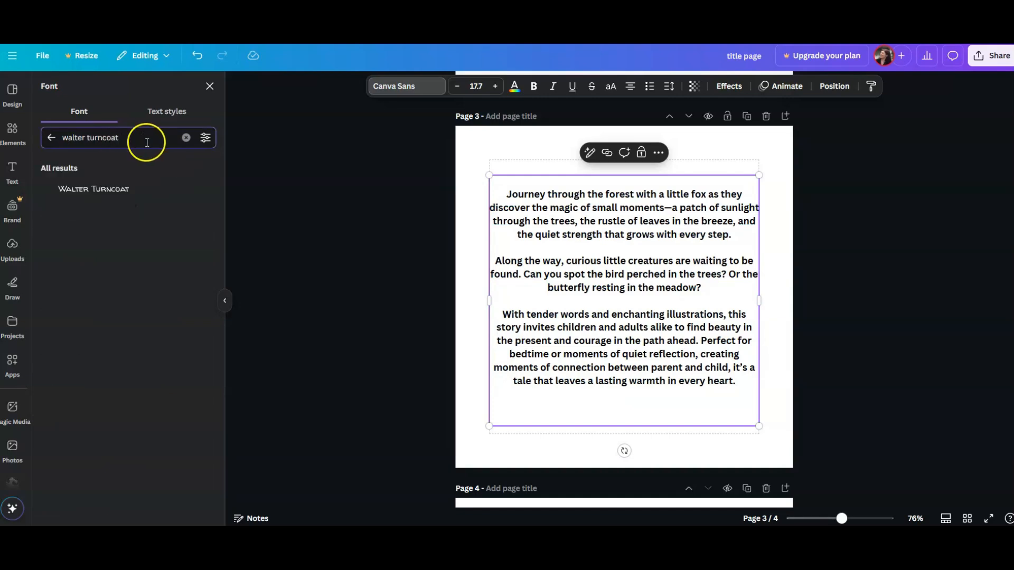
click(112, 137)
click(99, 191)
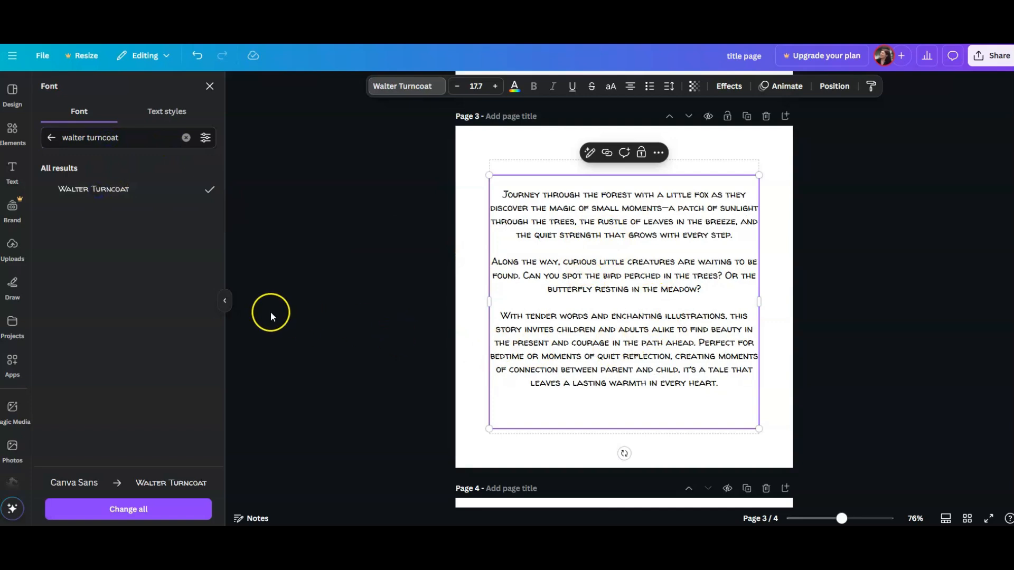
click(415, 265)
Justify all paragraphs of the note on page 3
click(680, 312)
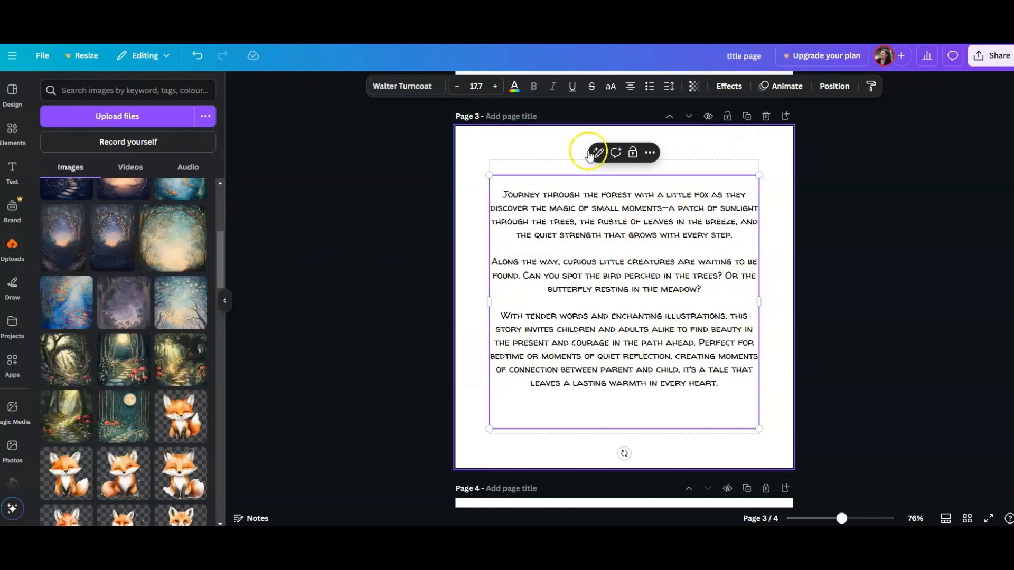
click(630, 86)
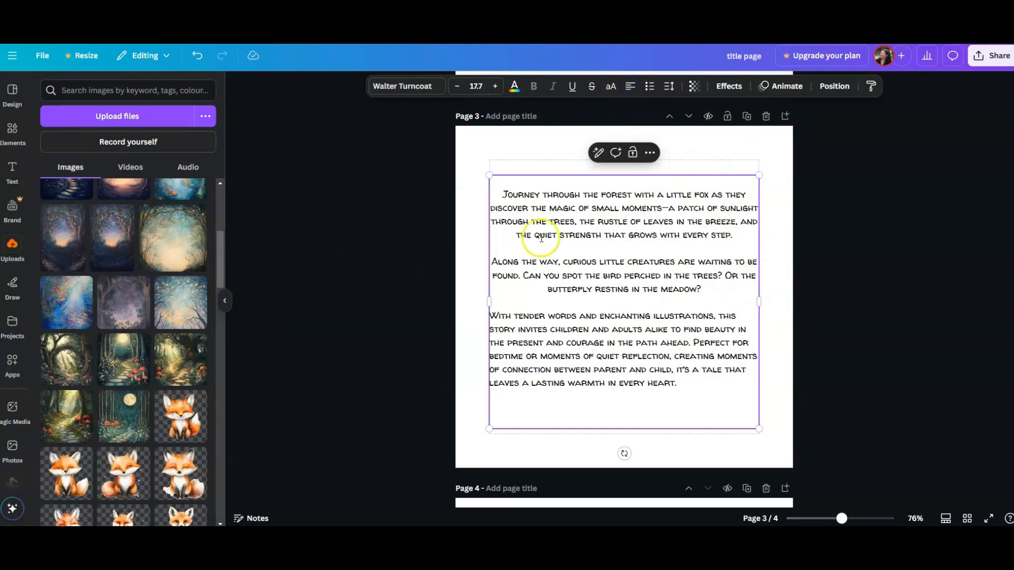
drag(505, 195, 706, 424)
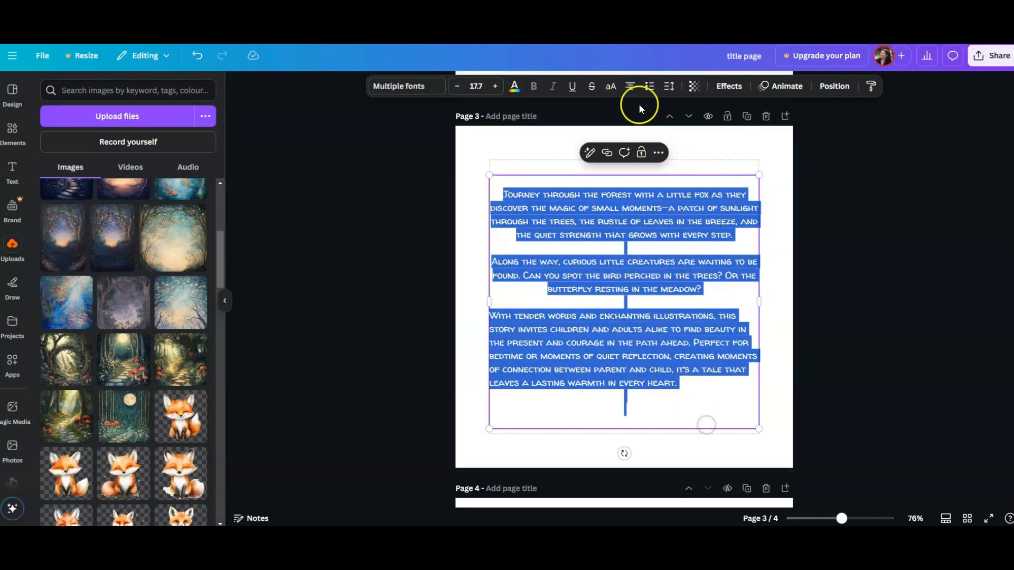
click(630, 86)
click(631, 86)
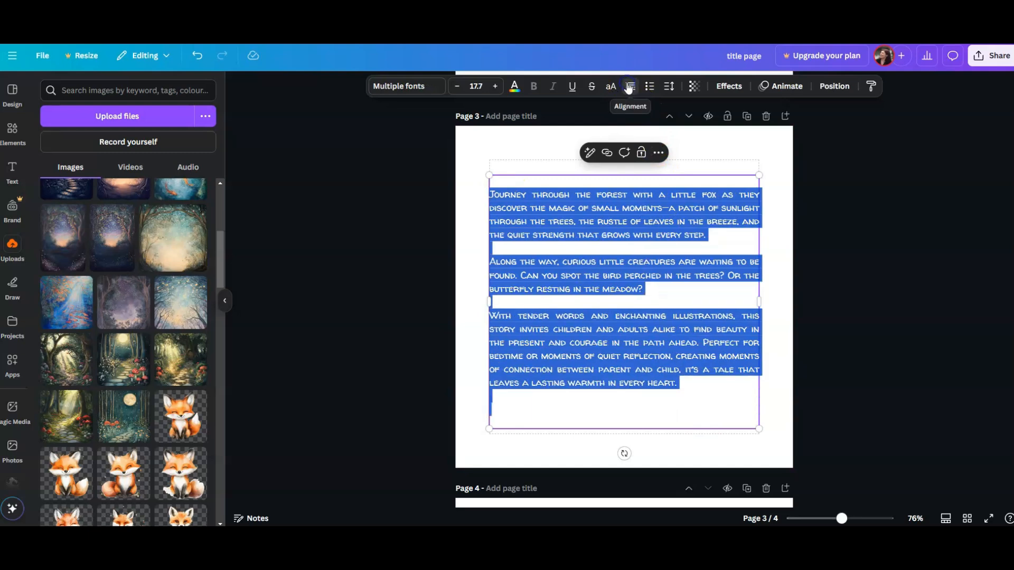
click(686, 410)
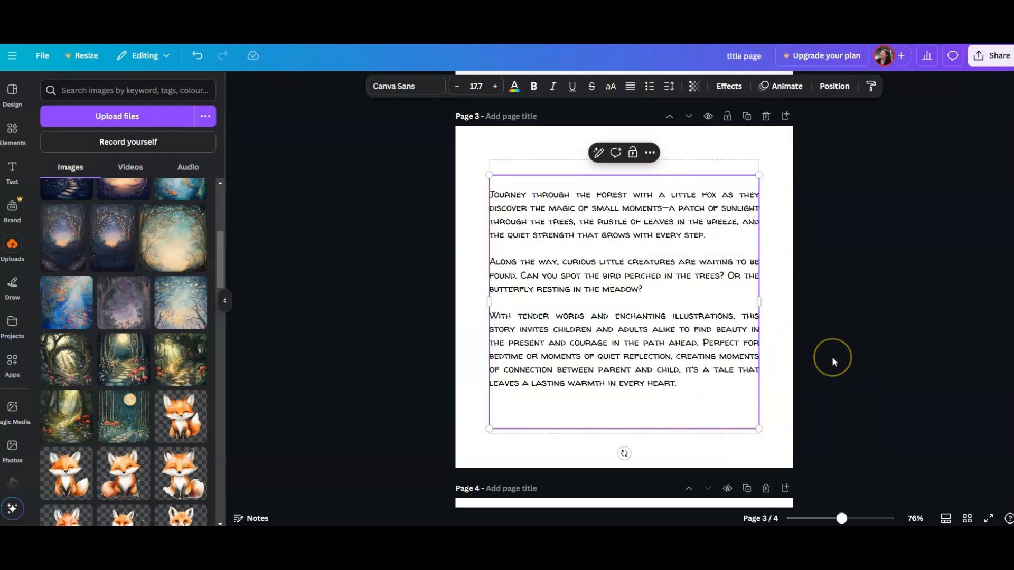
Place the uploaded forest path illustration with arching trees and red mushrooms on page 4
scroll(832, 357, down, 1)
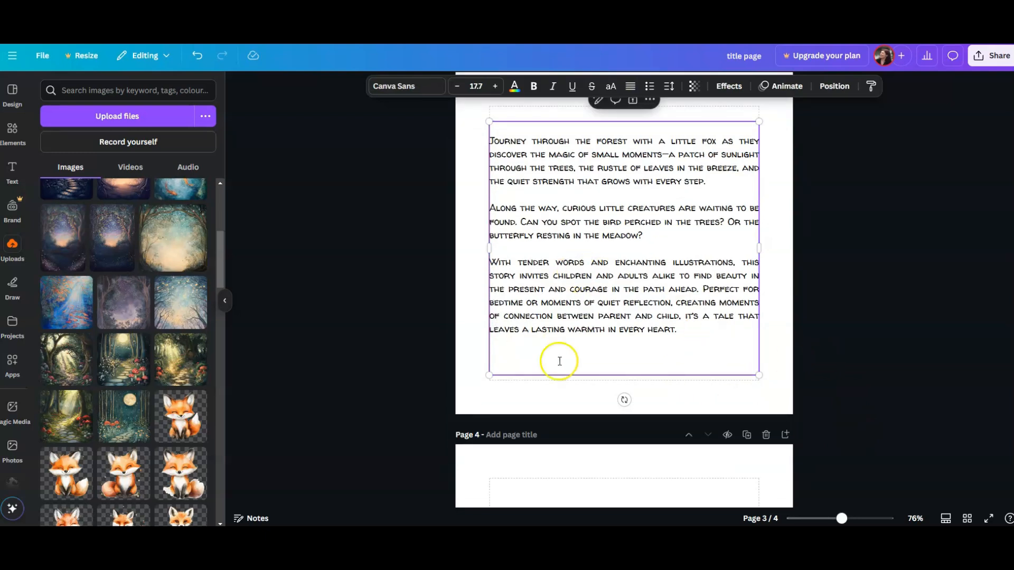
scroll(695, 312, up, 1)
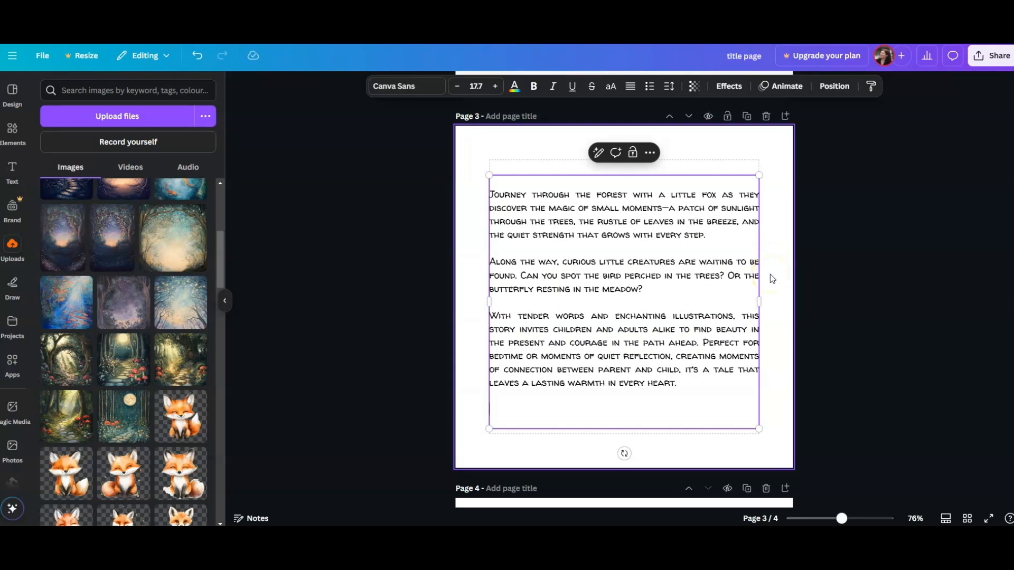
scroll(713, 368, down, 2)
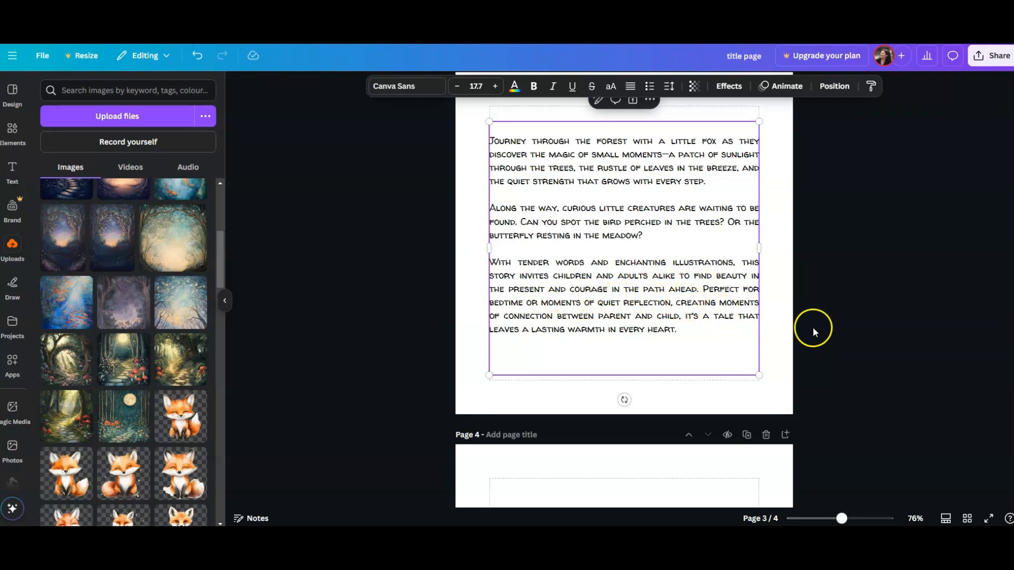
scroll(713, 322, down, 2)
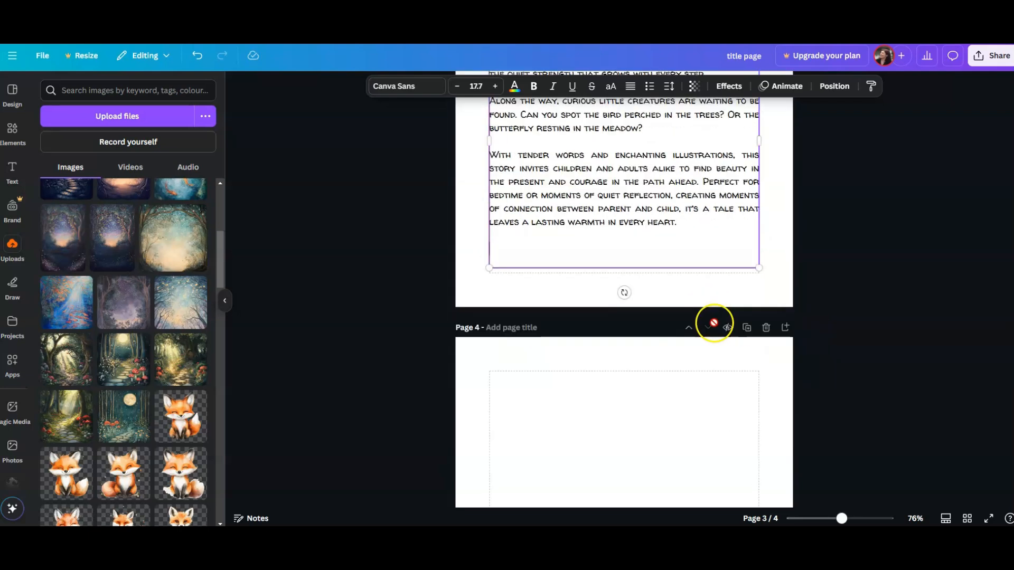
scroll(713, 324, down, 3)
scroll(388, 287, down, 1)
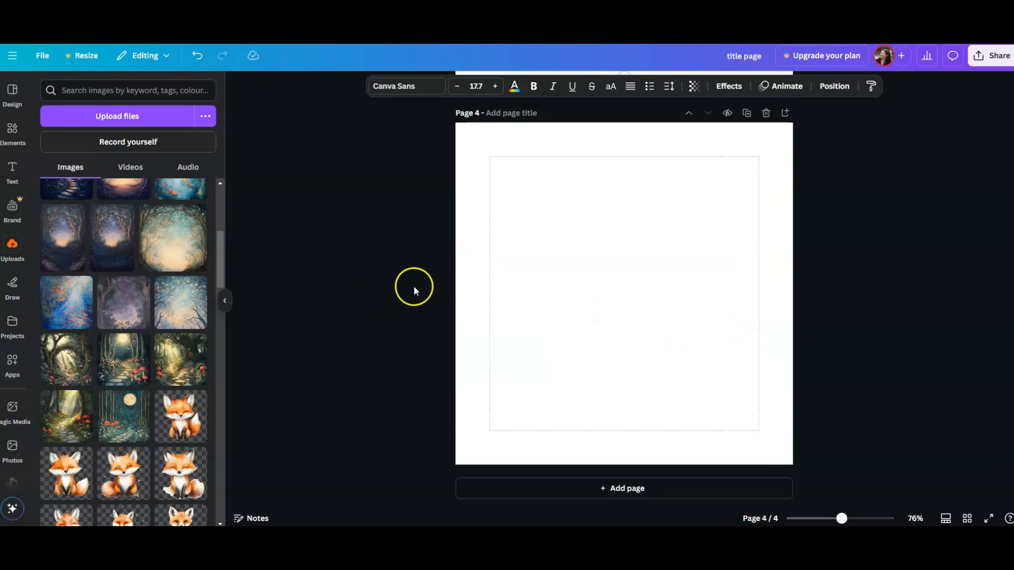
scroll(412, 286, up, 1)
click(67, 358)
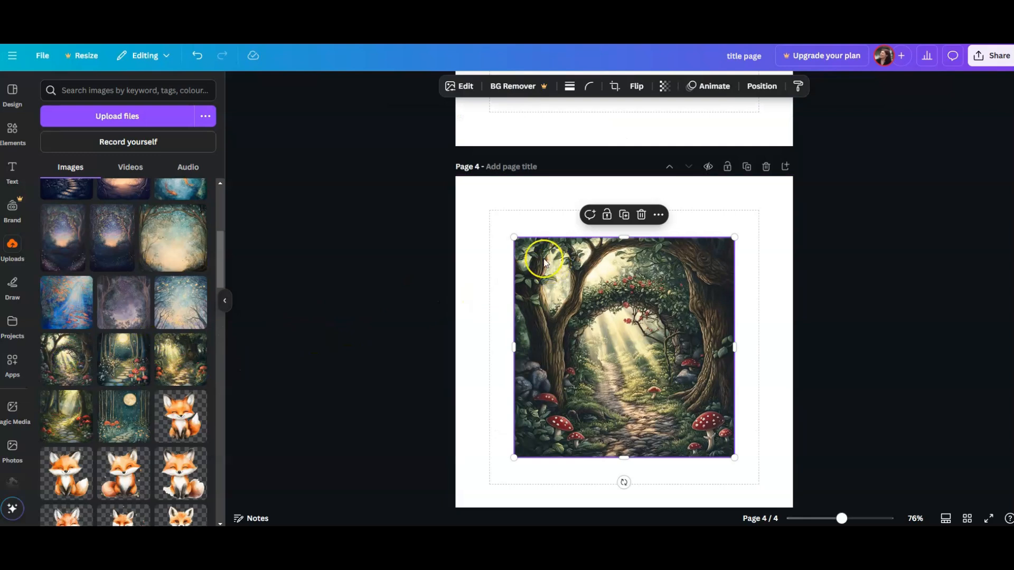
Enlarge the forest illustration on page 4 and fit it against the page's upper-left corner
drag(509, 237, 465, 215)
right_click(638, 315)
click(595, 295)
drag(513, 237, 450, 187)
drag(544, 307, 544, 305)
Set the forest path illustration as the full-page background of page 4
right_click(601, 288)
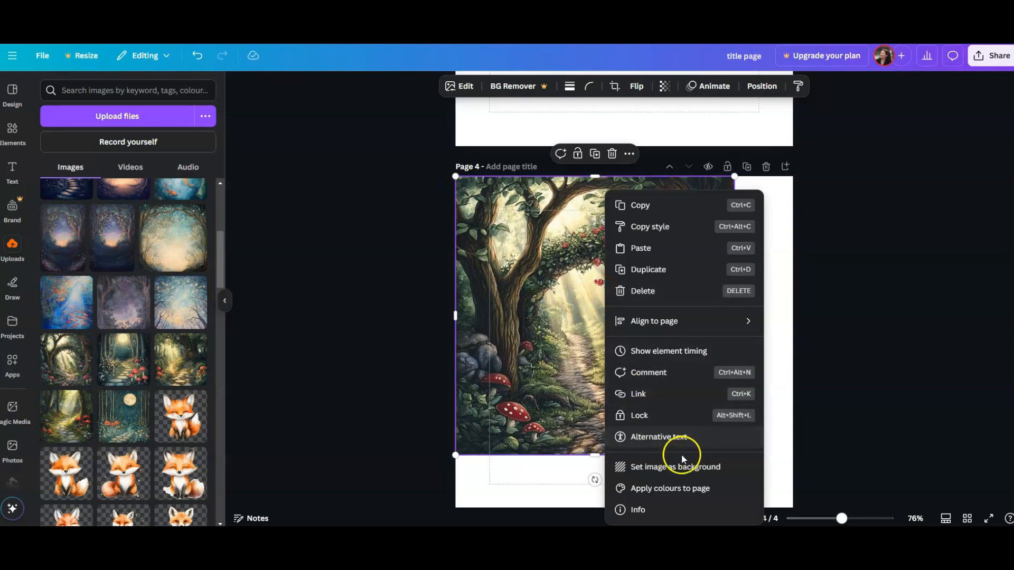
click(667, 467)
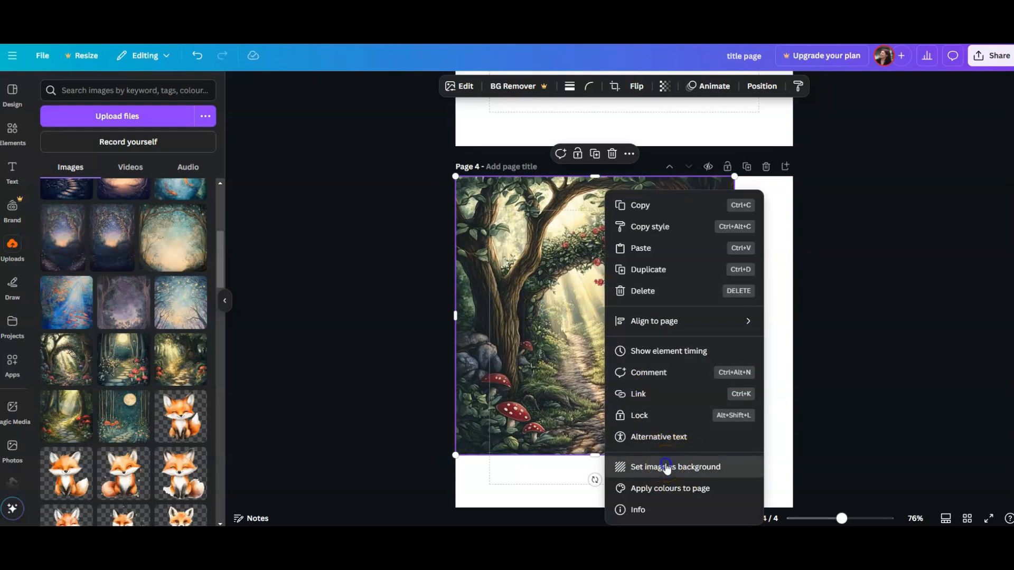
scroll(905, 354, down, 1)
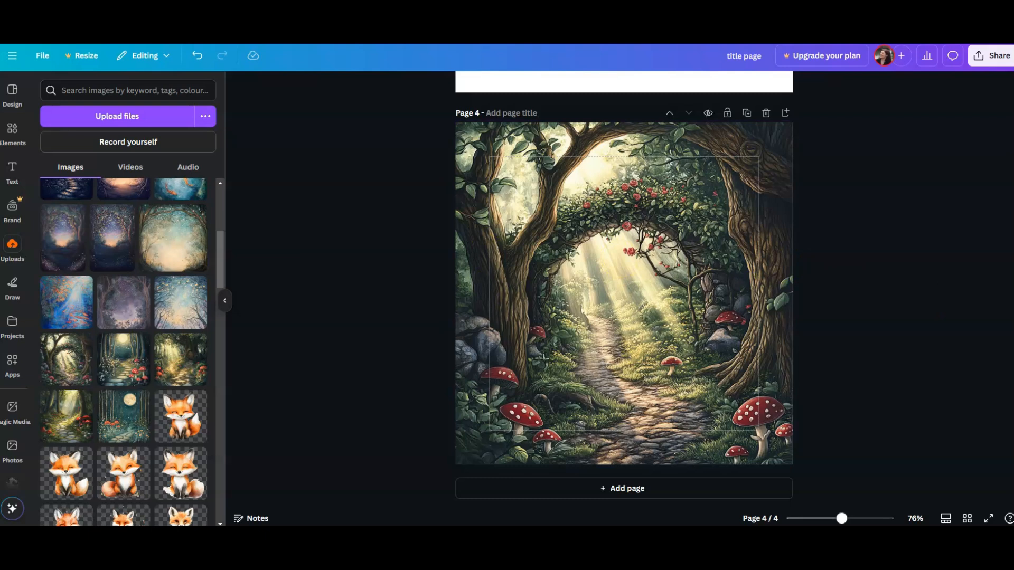
Review the page sequence from the title page through the copyright page and parents' note to the forest illustration
scroll(835, 270, up, 3)
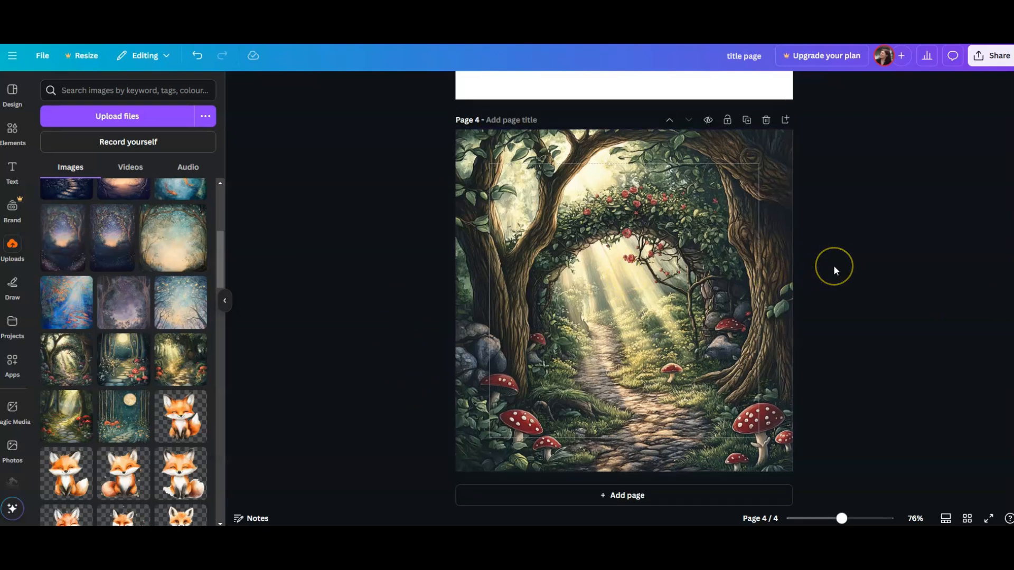
scroll(835, 271, up, 15)
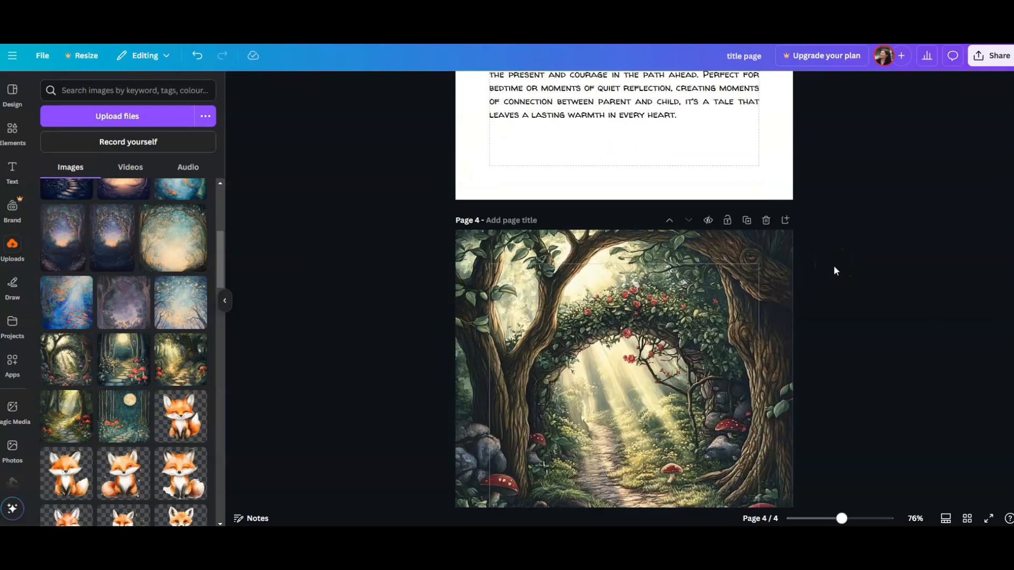
scroll(833, 264, up, 4)
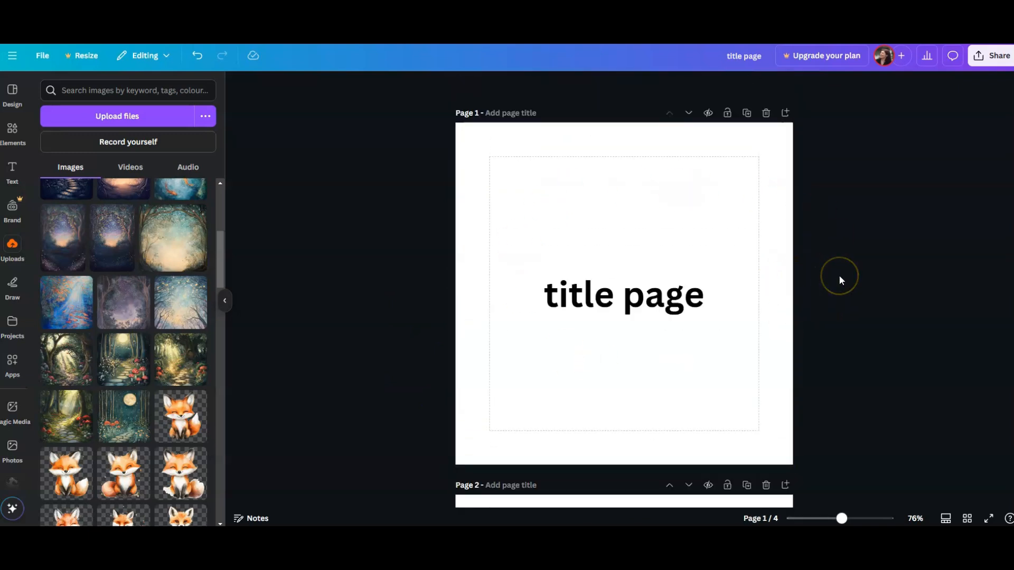
scroll(840, 278, down, 6)
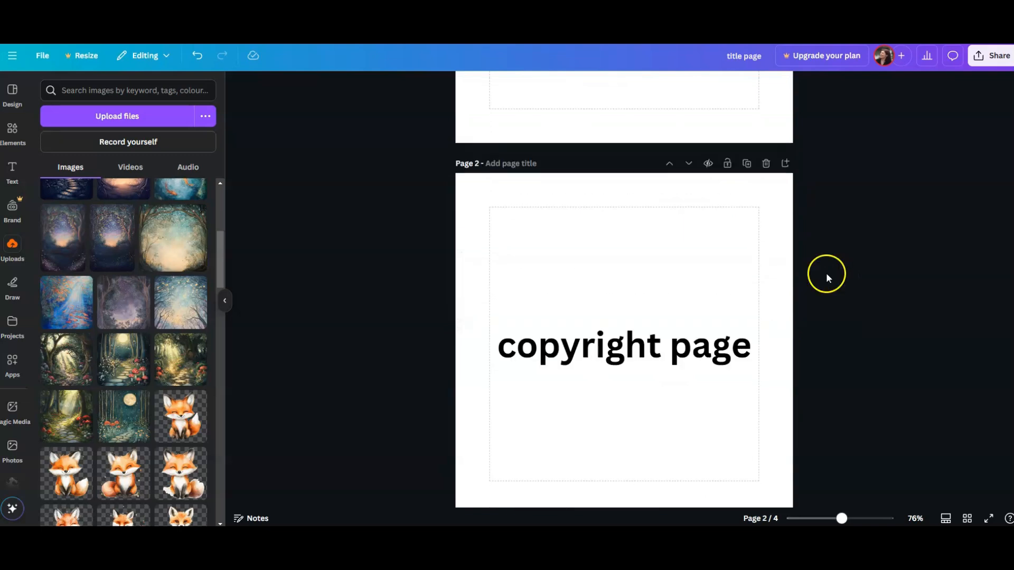
scroll(841, 313, down, 6)
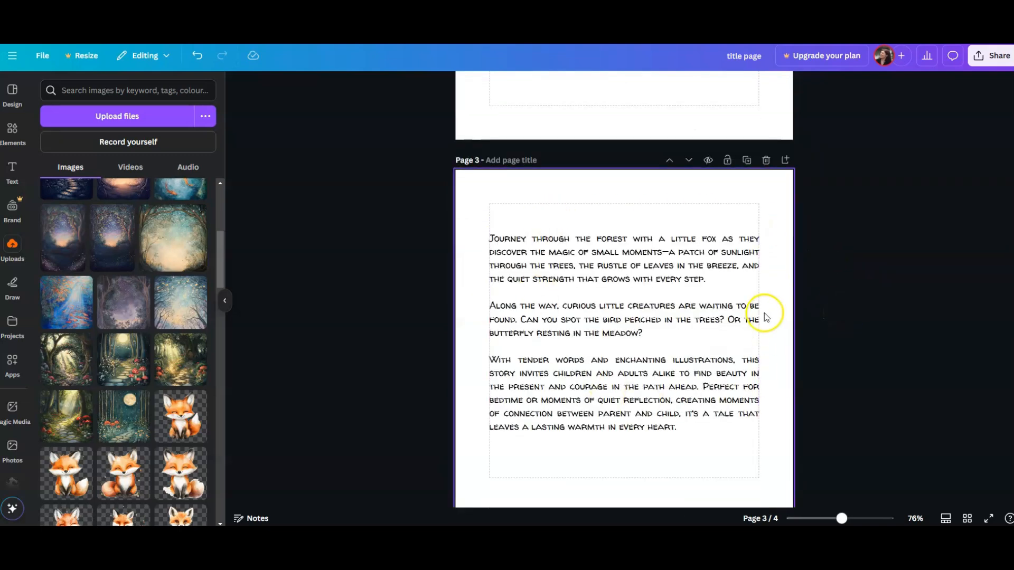
scroll(770, 314, down, 6)
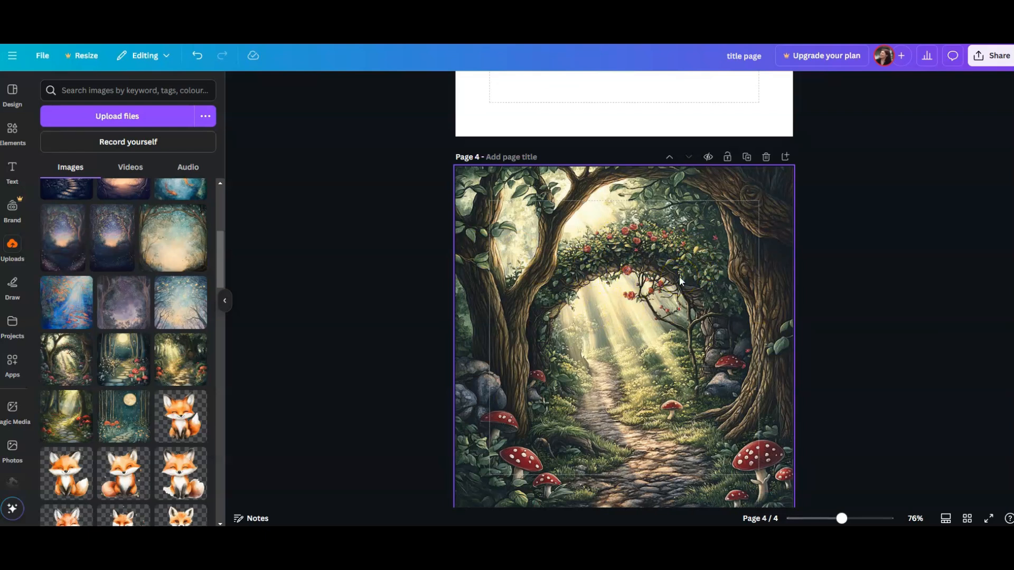
scroll(857, 287, up, 2)
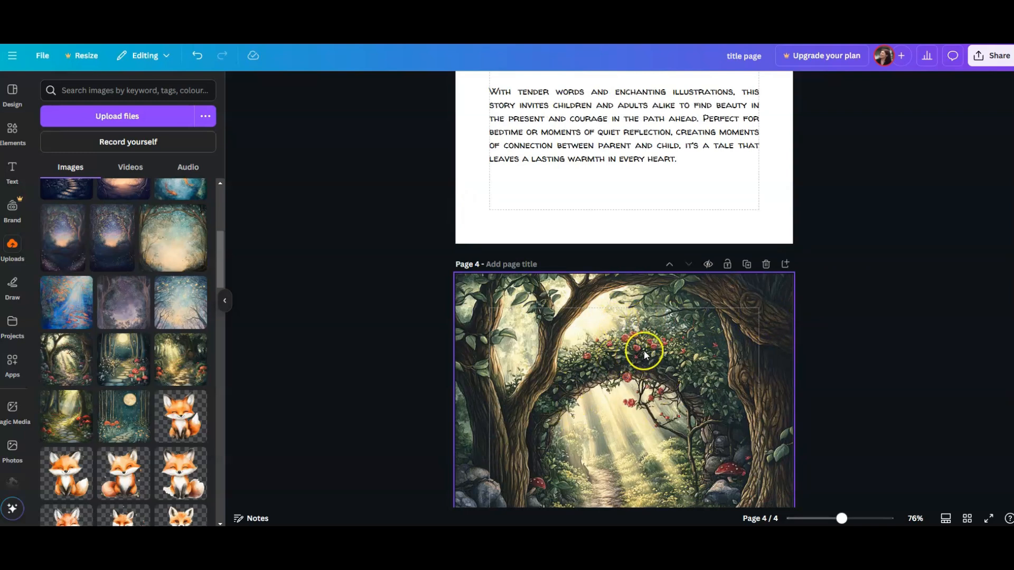
scroll(838, 375, down, 1)
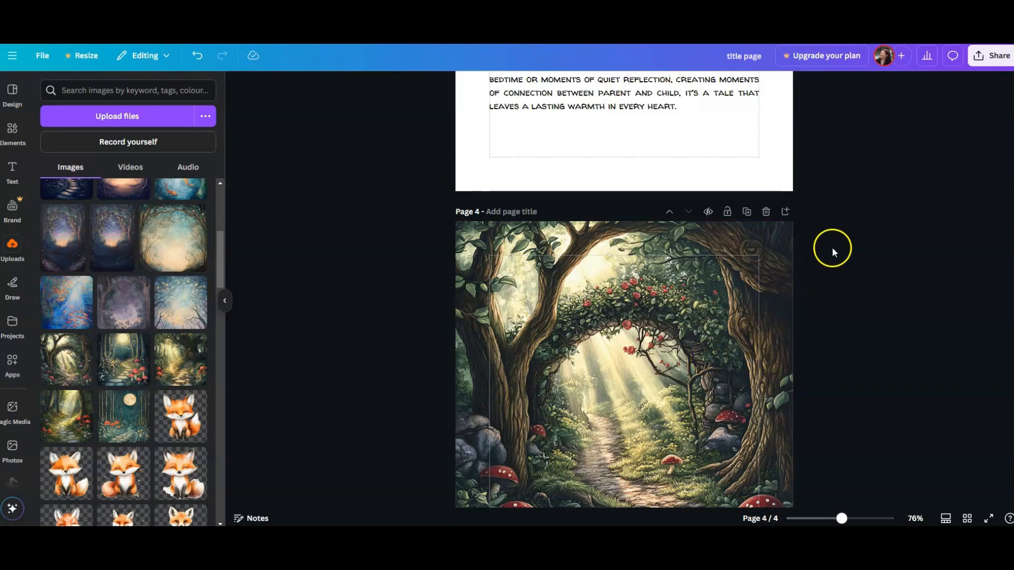
Add a blank page directly after the note on page 3, ahead of the forest illustration
scroll(824, 253, up, 2)
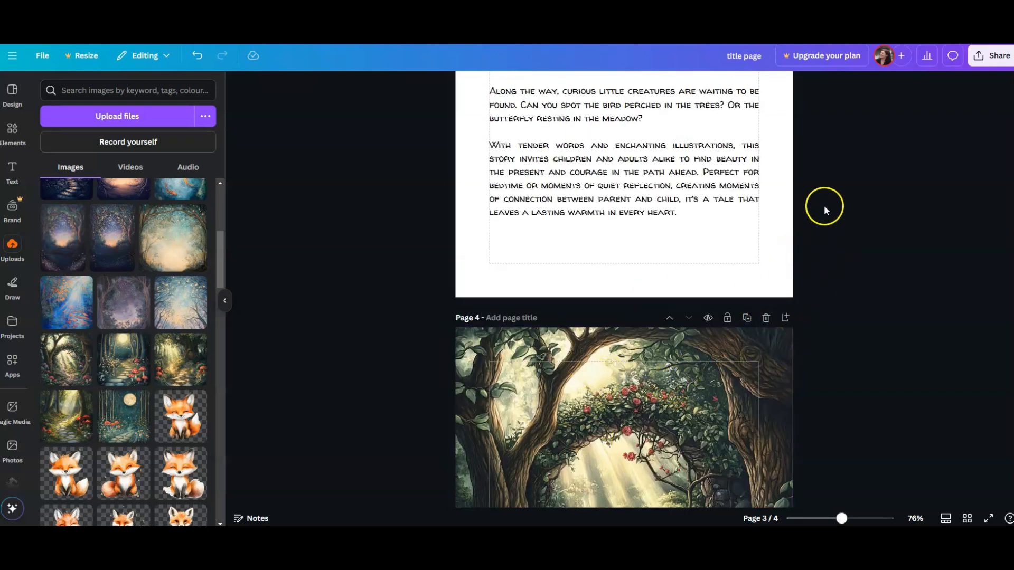
scroll(824, 203, up, 4)
click(786, 162)
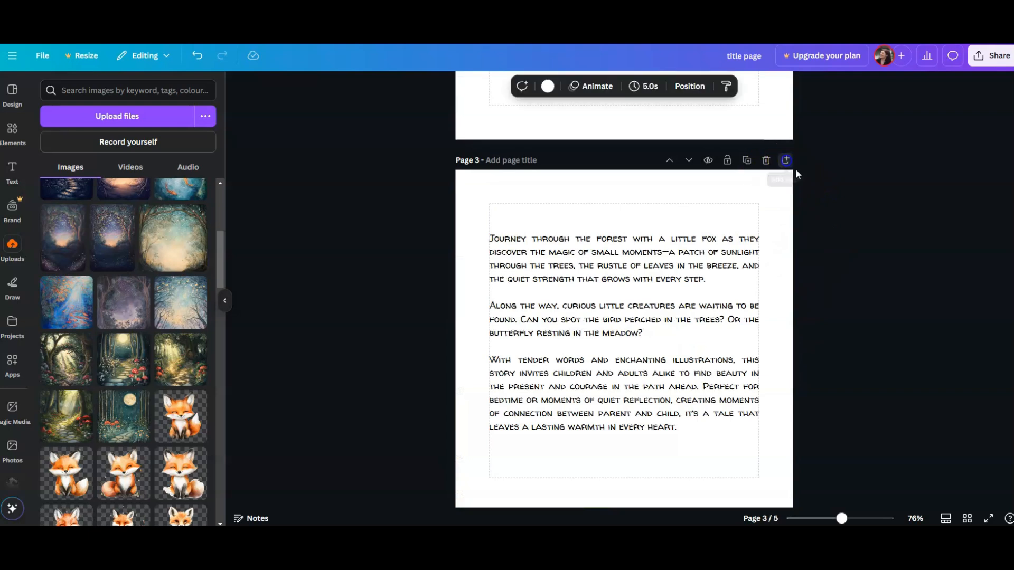
scroll(841, 302, down, 2)
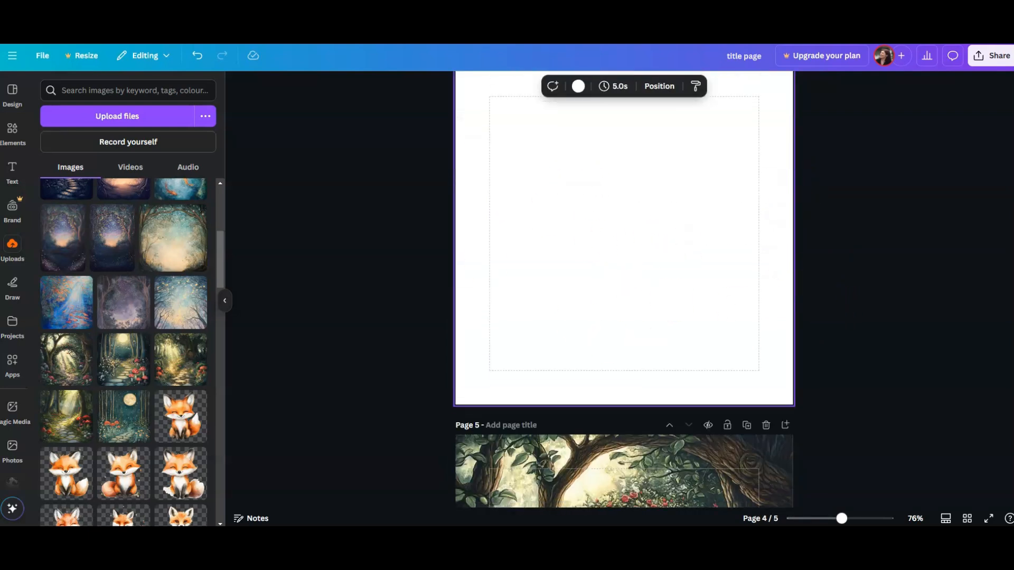
scroll(494, 272, down, 1)
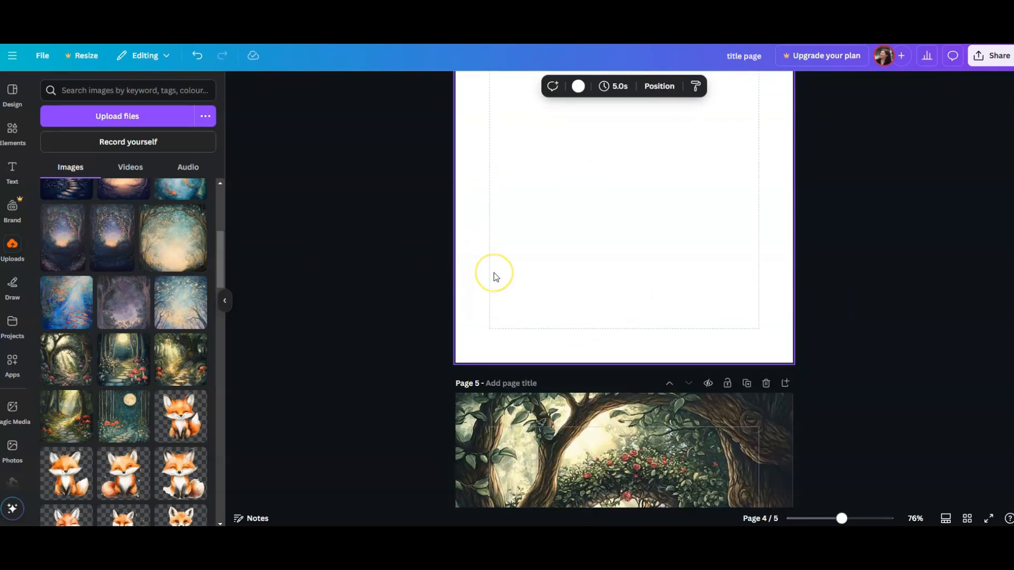
scroll(493, 272, up, 3)
scroll(844, 270, down, 1)
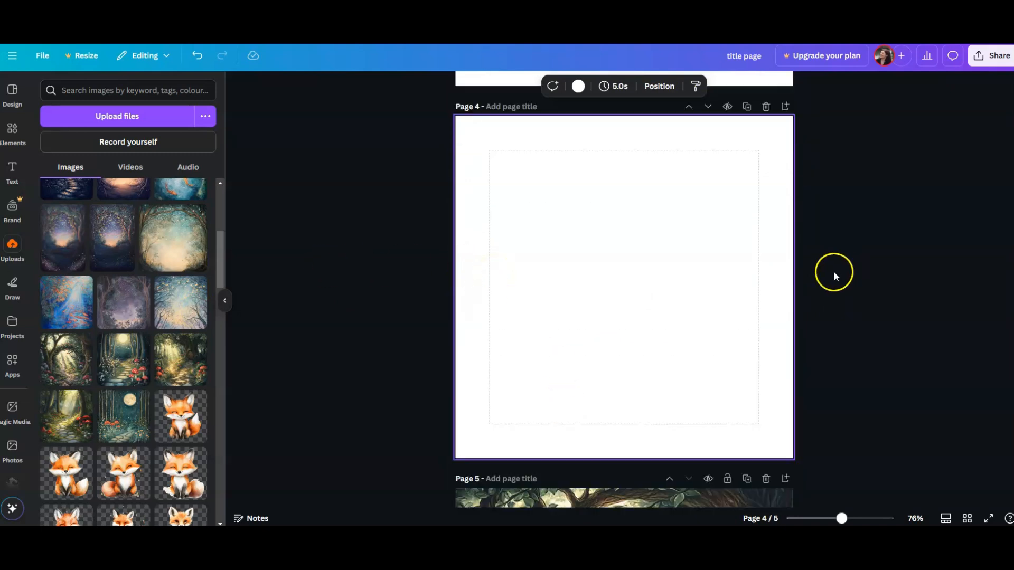
Paste the copied text box "In a quiet forest, there was a little path, waiting for someone to follow it." onto blank page 4
scroll(808, 340, down, 3)
scroll(813, 341, down, 3)
scroll(813, 340, up, 6)
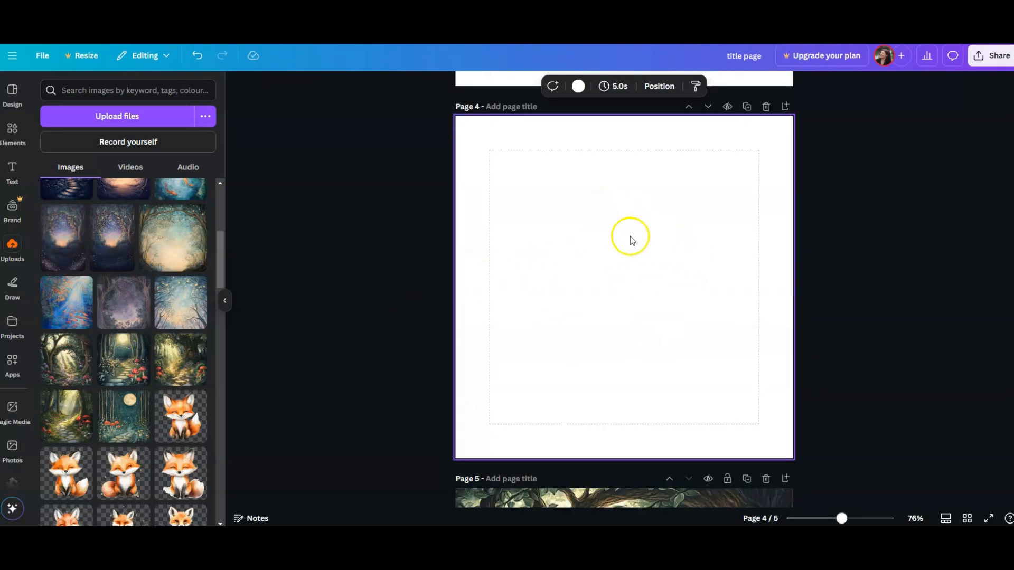
right_click(632, 240)
click(671, 295)
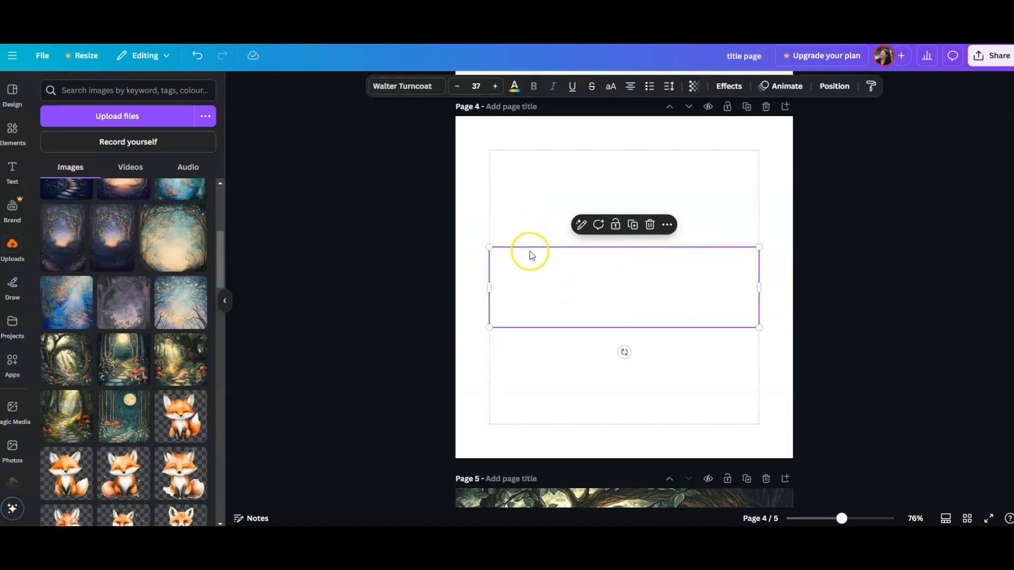
scroll(663, 434, down, 2)
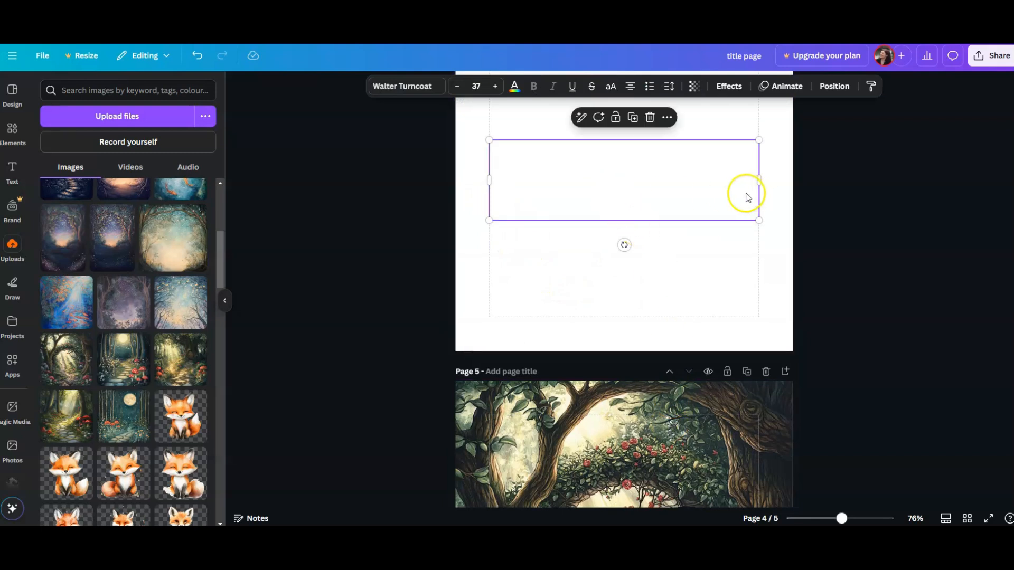
scroll(630, 332, up, 2)
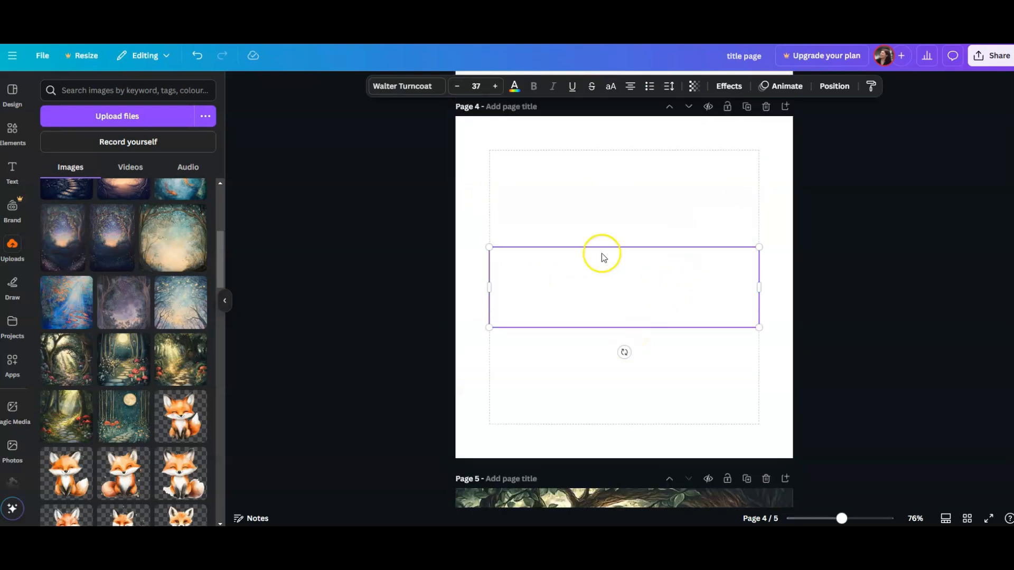
click(526, 187)
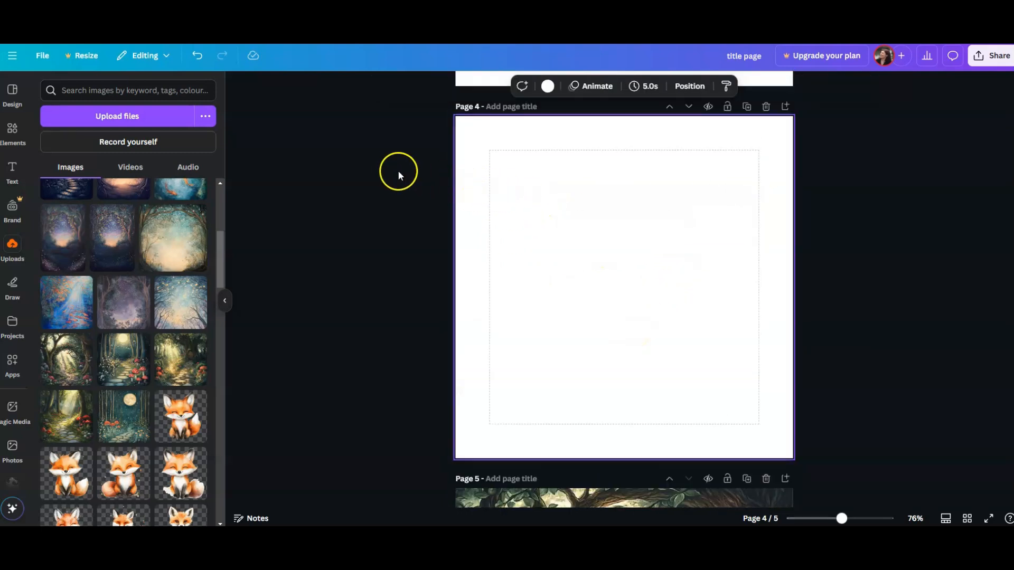
Set the background of page 4 to the muted olive-beige photo colour taken from the forest illustration
scroll(500, 471, down, 3)
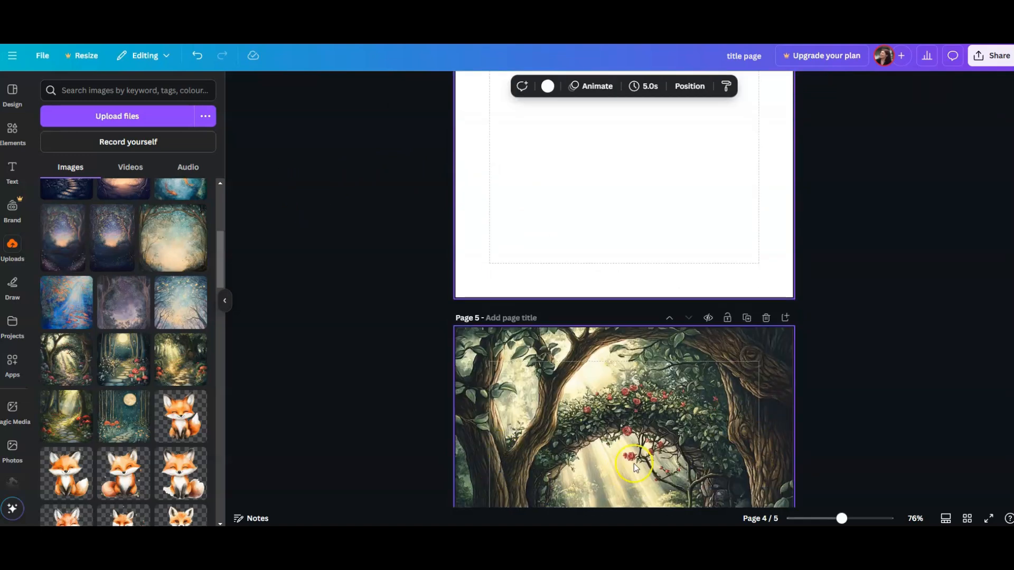
scroll(655, 462, down, 2)
scroll(667, 461, down, 1)
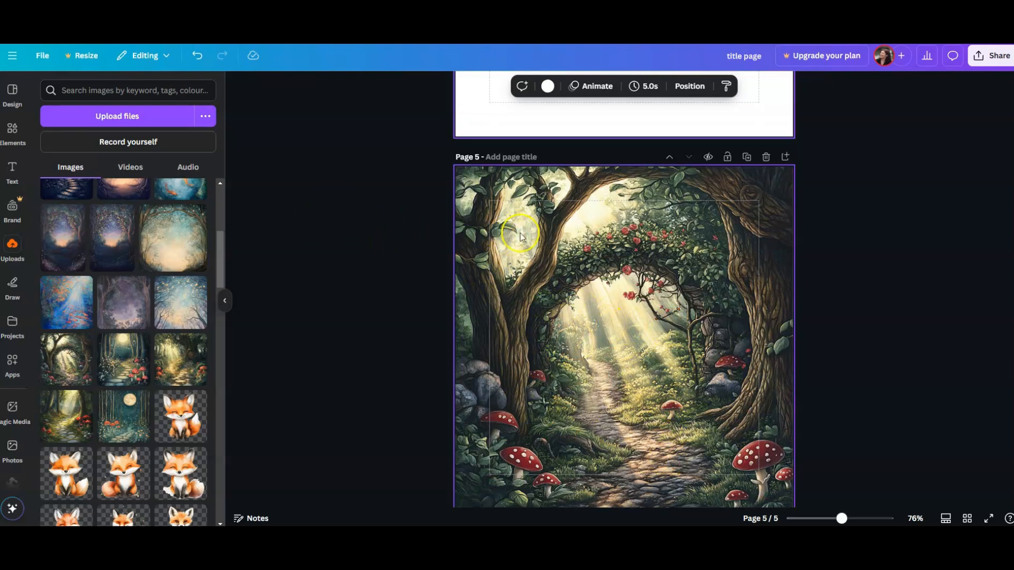
scroll(517, 140, up, 3)
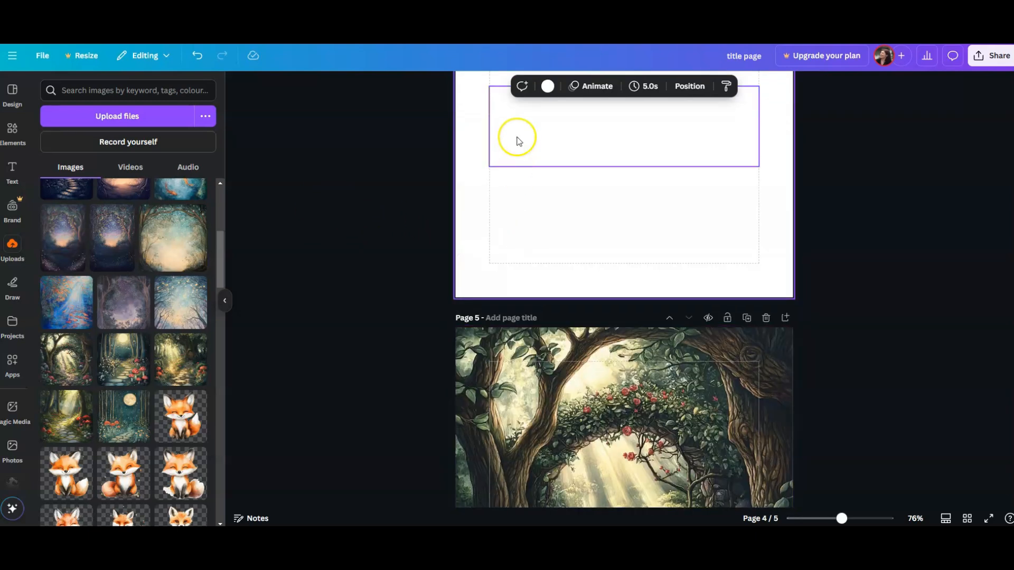
click(548, 87)
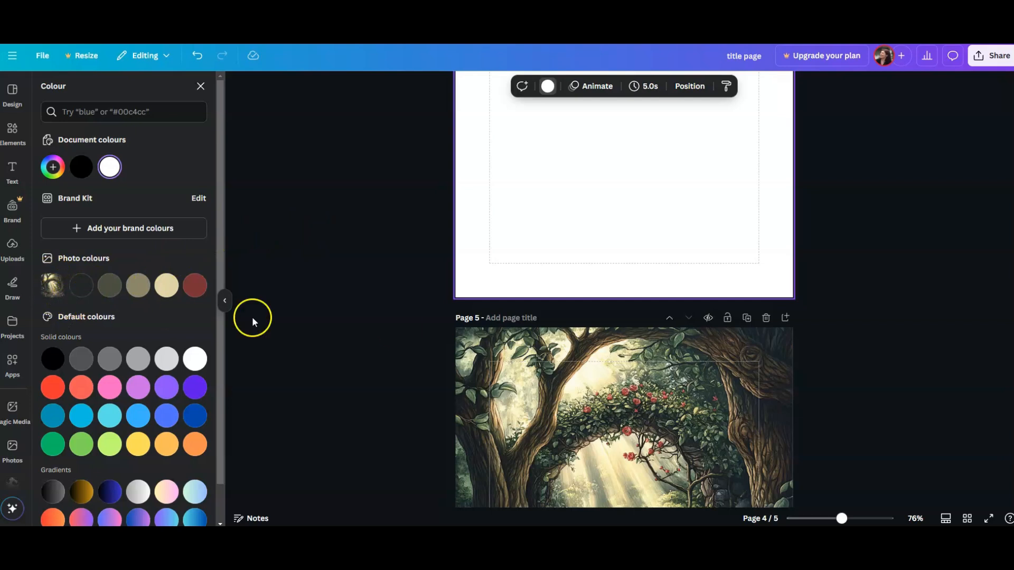
scroll(396, 328, down, 1)
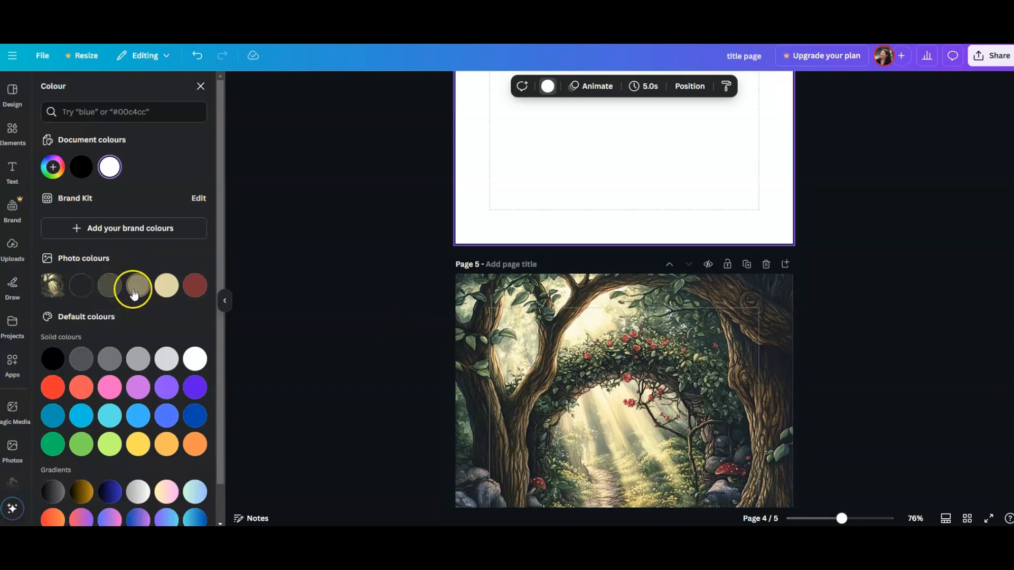
scroll(278, 273, up, 1)
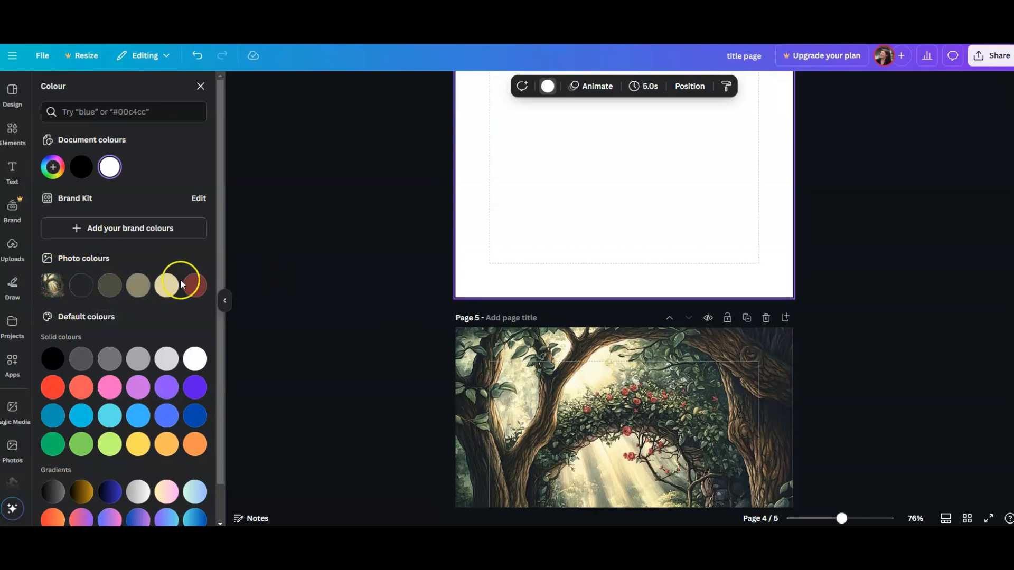
click(138, 285)
scroll(352, 313, up, 4)
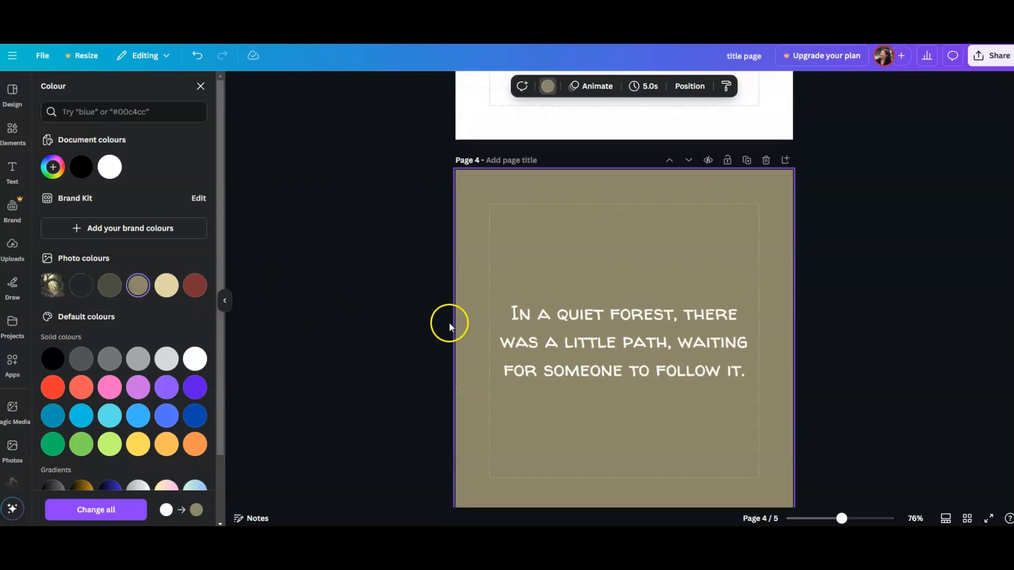
Duplicate page 4, the olive-beige page with the quiet forest story text
scroll(449, 322, down, 1)
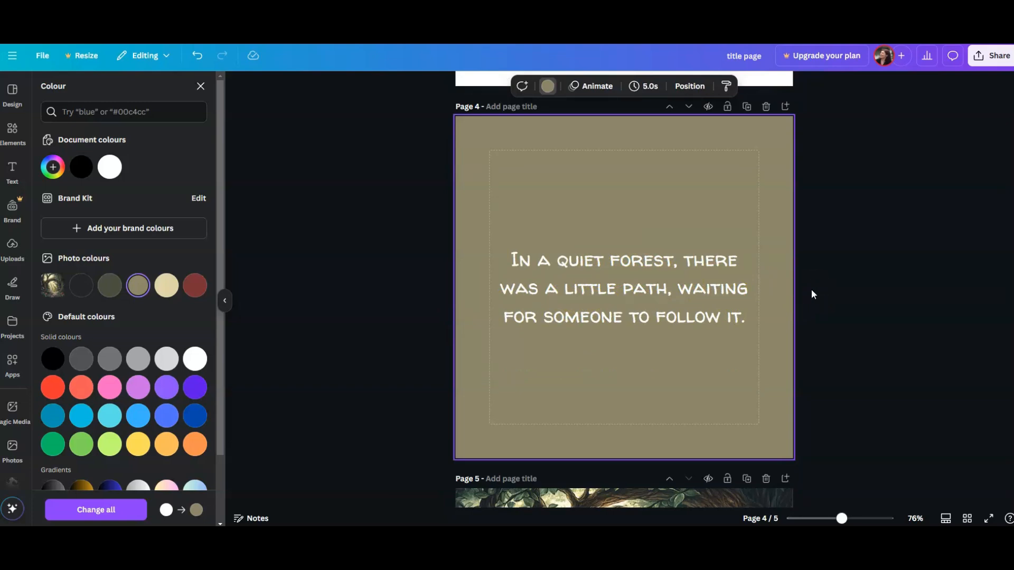
scroll(804, 323, down, 3)
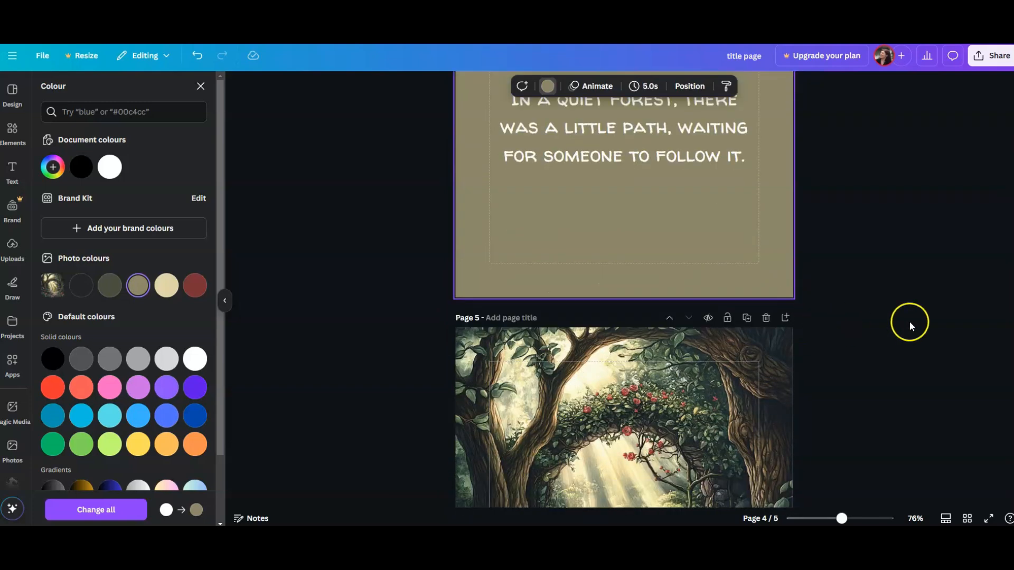
scroll(909, 322, down, 4)
scroll(911, 324, up, 3)
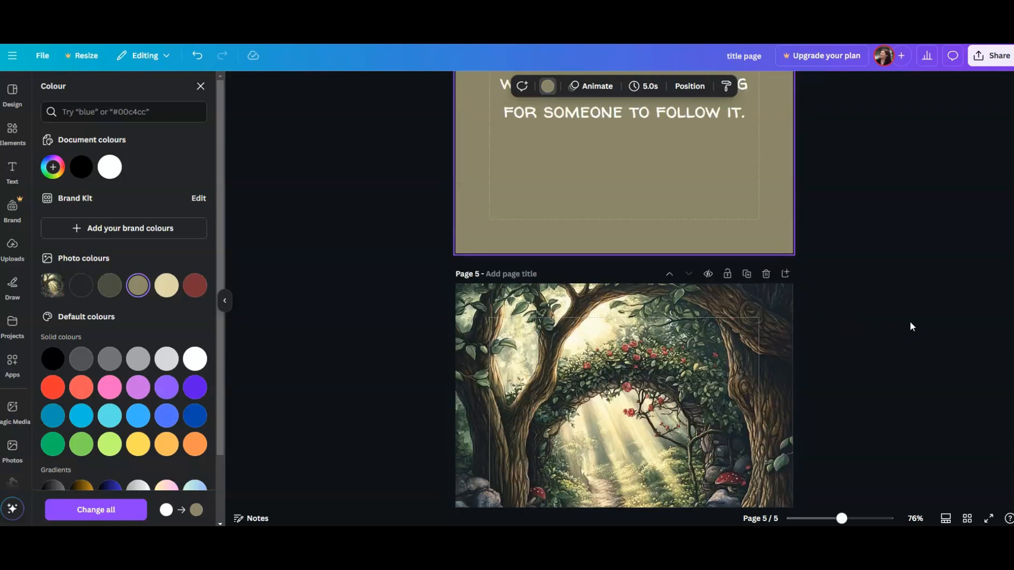
scroll(908, 317, up, 3)
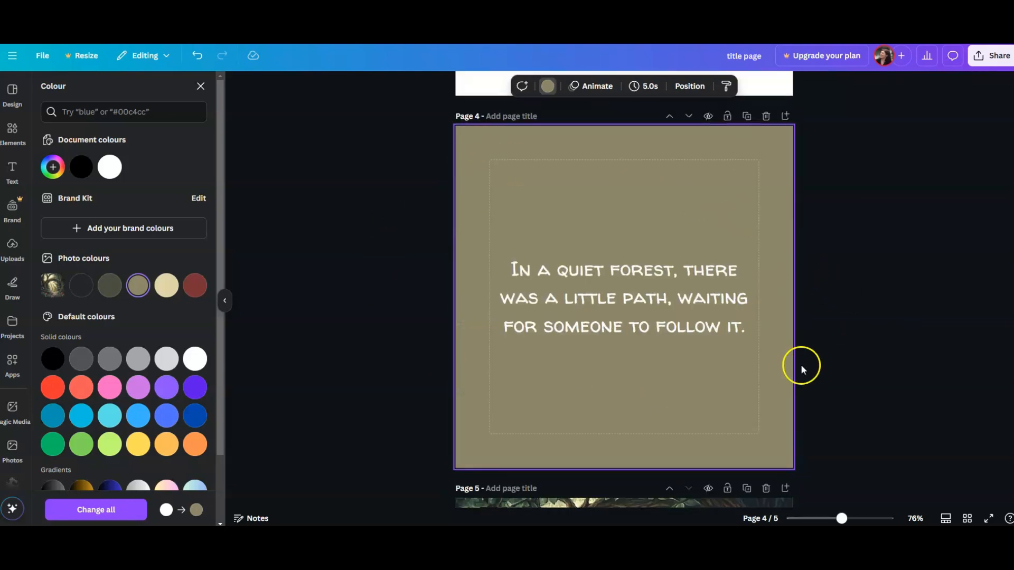
scroll(842, 377, down, 3)
scroll(842, 378, down, 1)
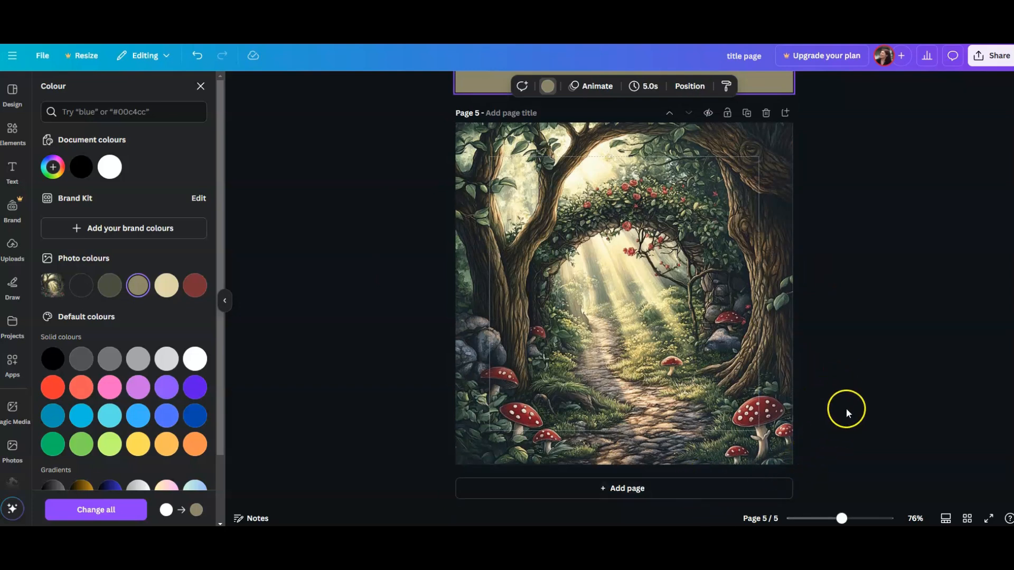
scroll(846, 408, up, 6)
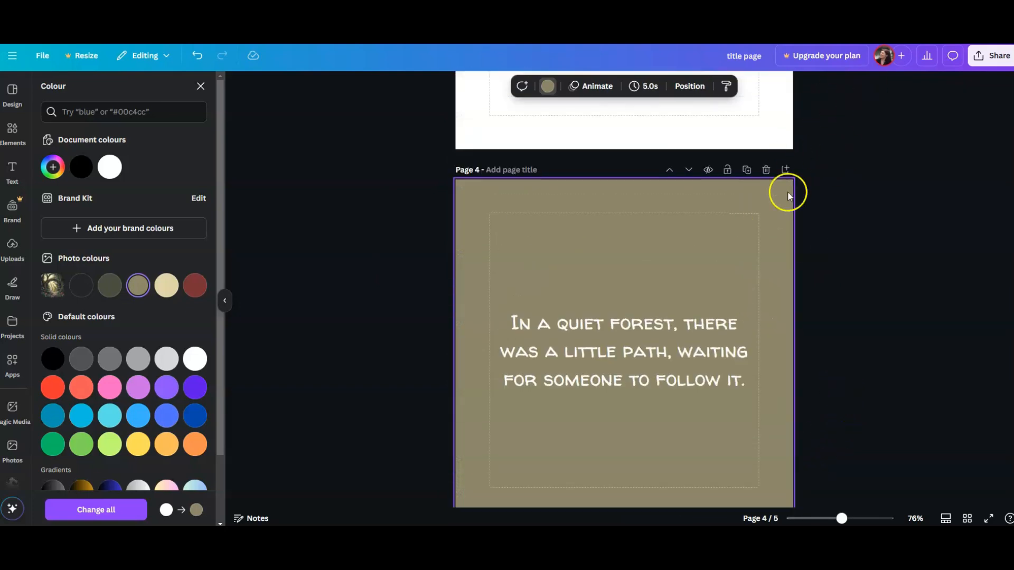
click(747, 170)
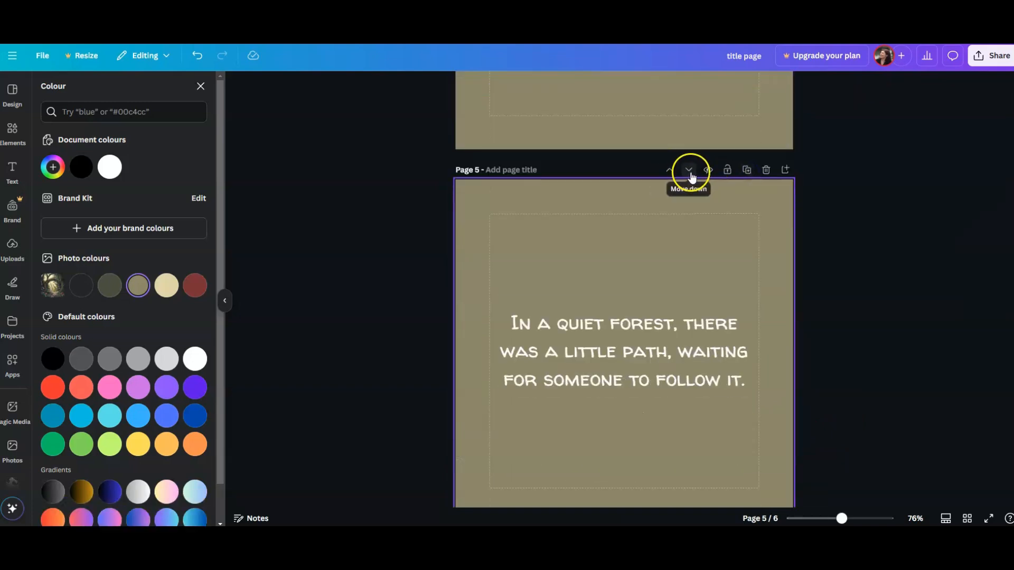
Move the duplicated quiet forest text page down so it follows the forest illustration as page 6
click(689, 170)
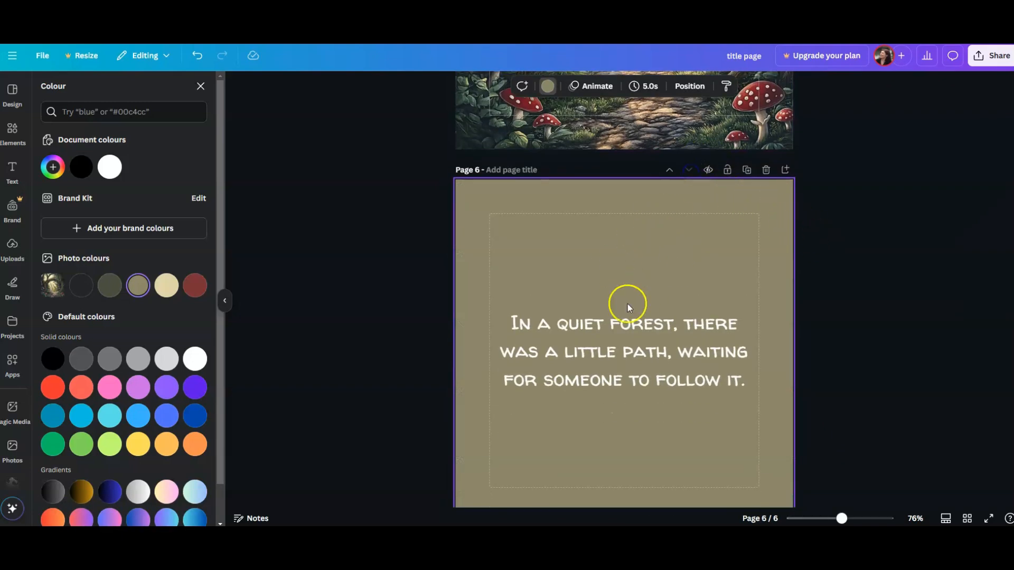
scroll(869, 216, up, 4)
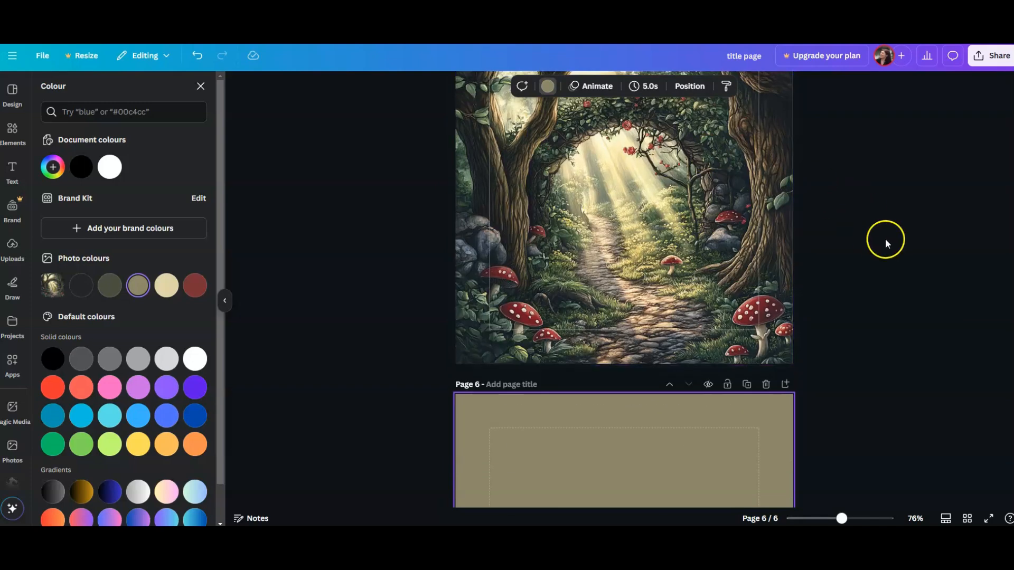
scroll(886, 239, down, 3)
scroll(885, 238, down, 2)
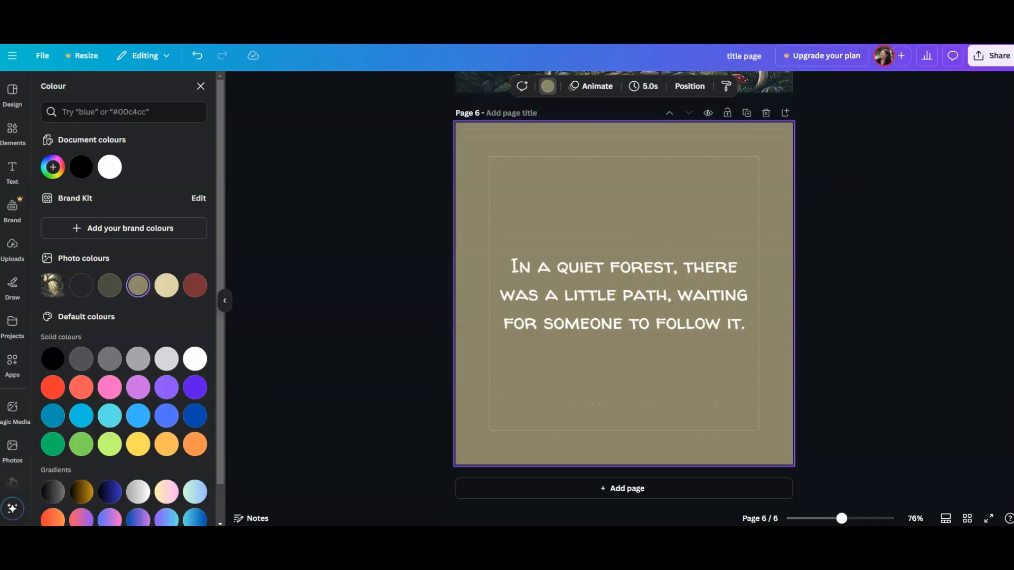
Replace page 6's text with “Where will you take me?” whispered the small traveller, a curious fox with a bushy tail. Move it up slightly
double_click(495, 273)
right_click(547, 264)
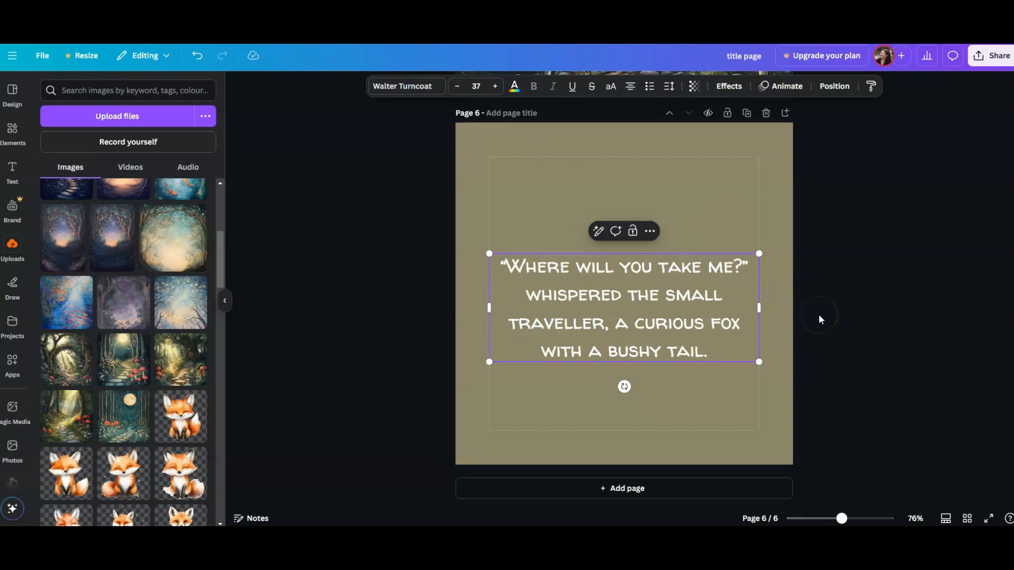
click(619, 322)
drag(619, 322, 619, 307)
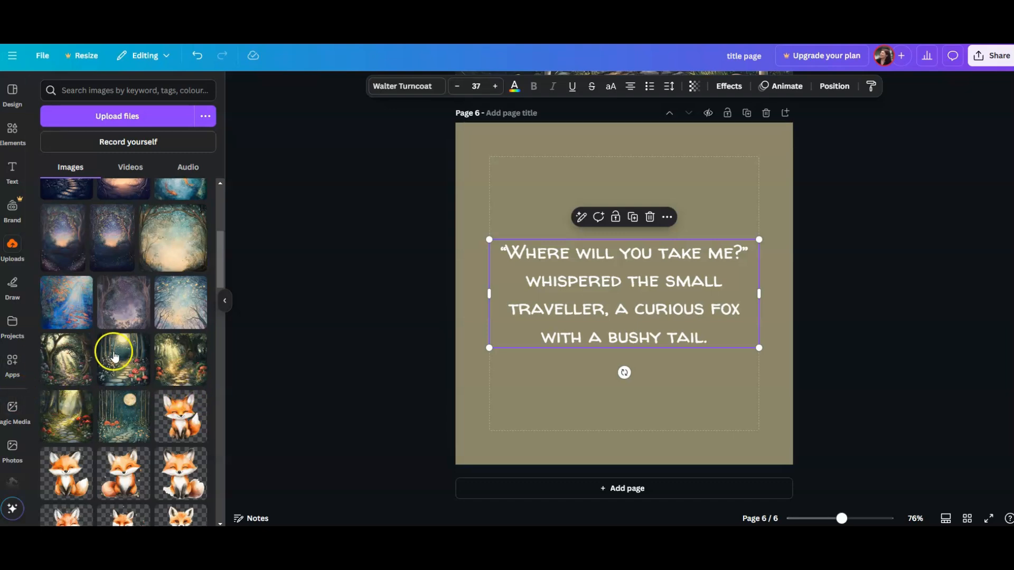
Browse the uploaded forest illustrations and add a new page after the curious fox text page
scroll(122, 346, up, 4)
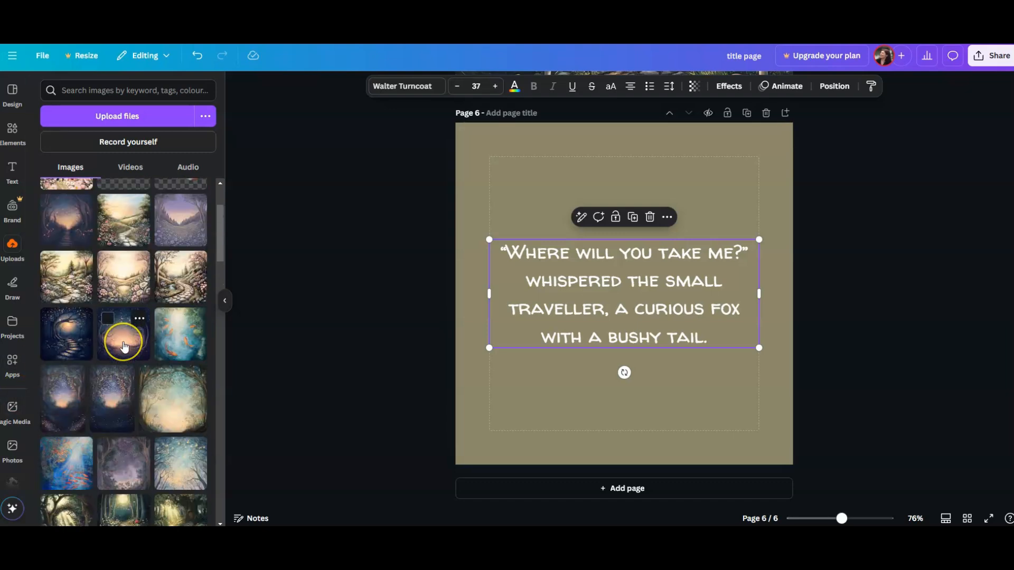
scroll(124, 347, up, 2)
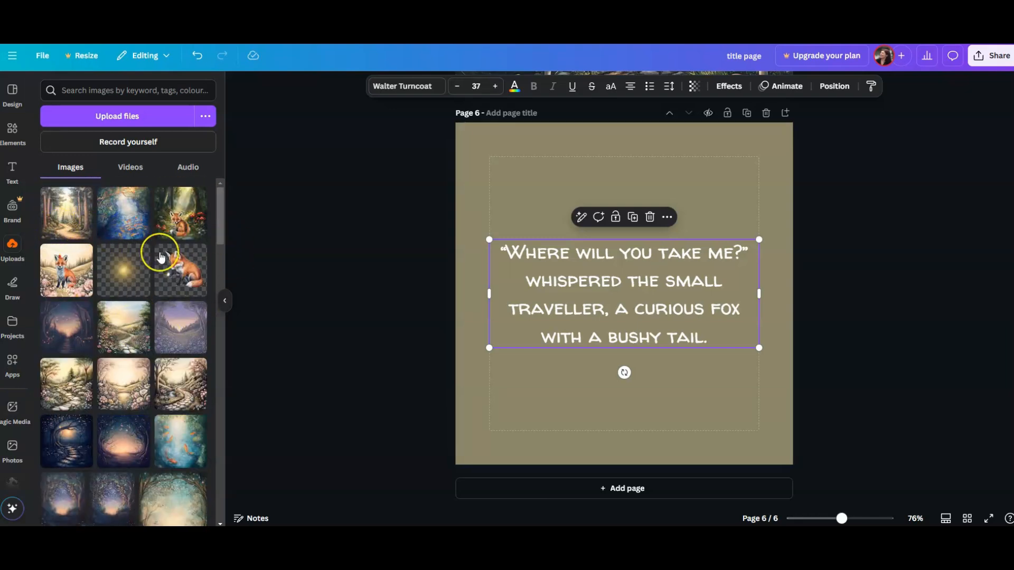
scroll(133, 317, down, 6)
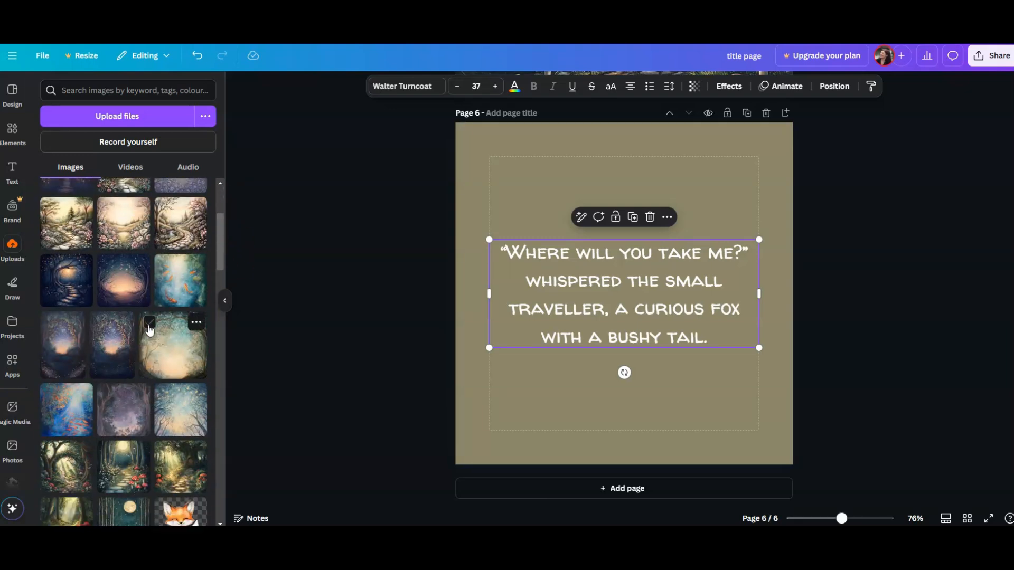
click(652, 486)
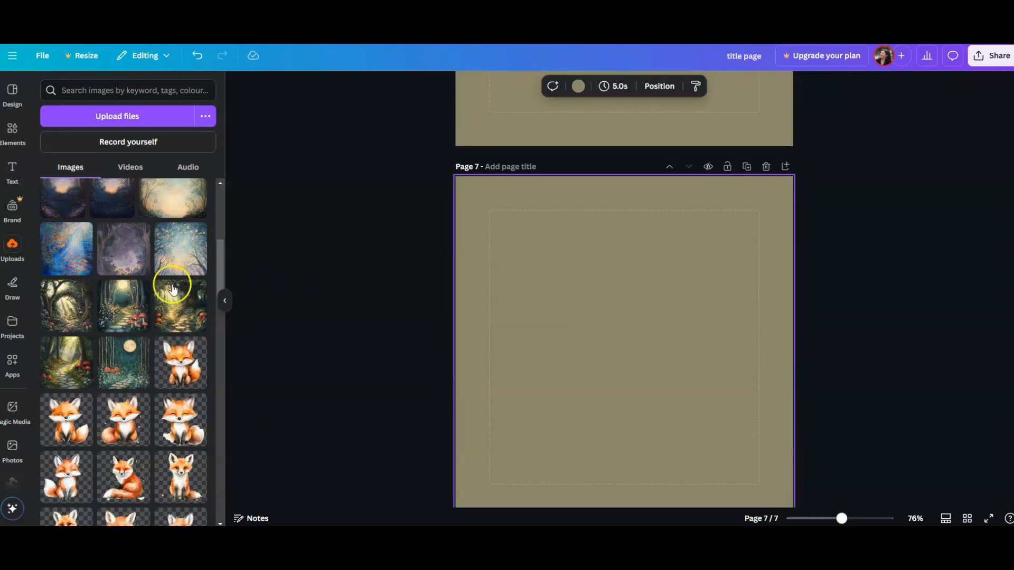
Place the uploaded sunlit forest picture with a stone path on page 7 and make it the page background
mouse_move(141, 287)
scroll(295, 360, up, 10)
scroll(296, 360, down, 10)
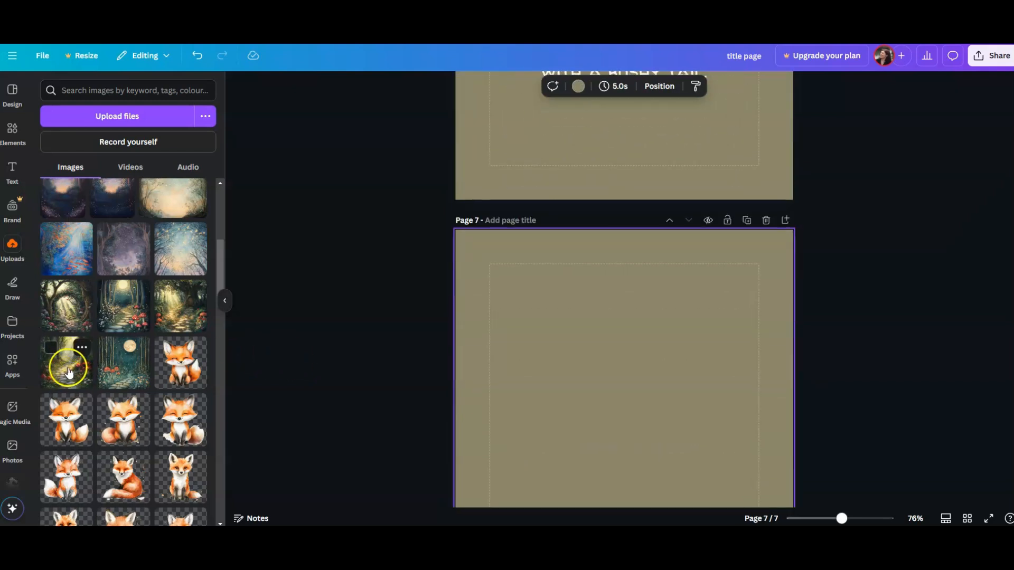
scroll(294, 319, down, 3)
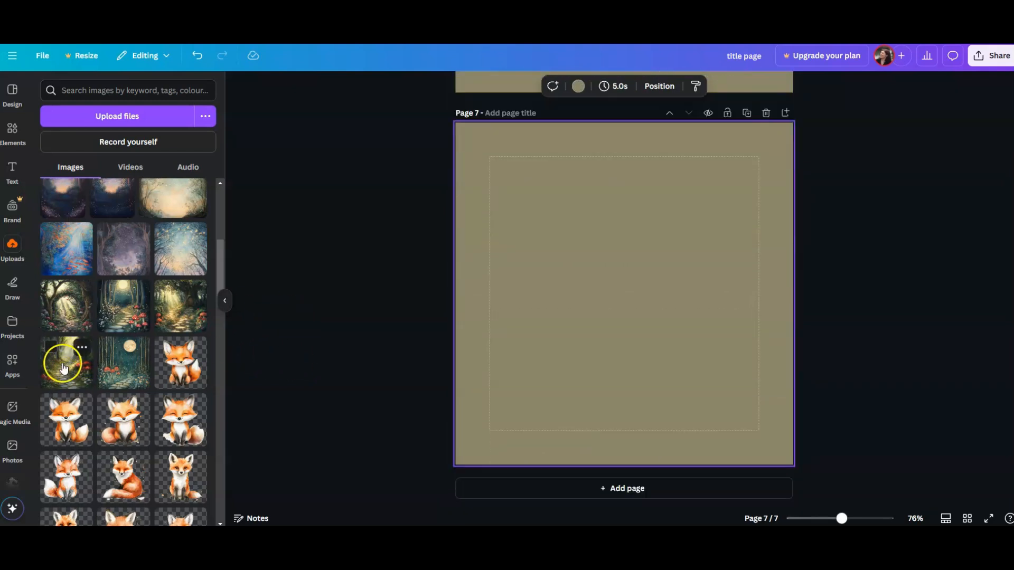
click(61, 359)
right_click(674, 255)
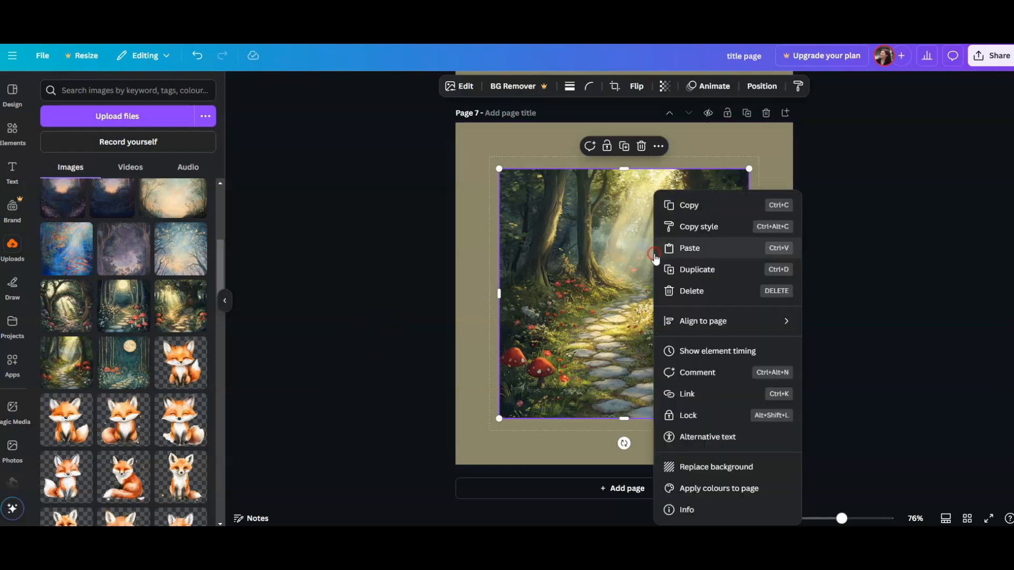
click(720, 468)
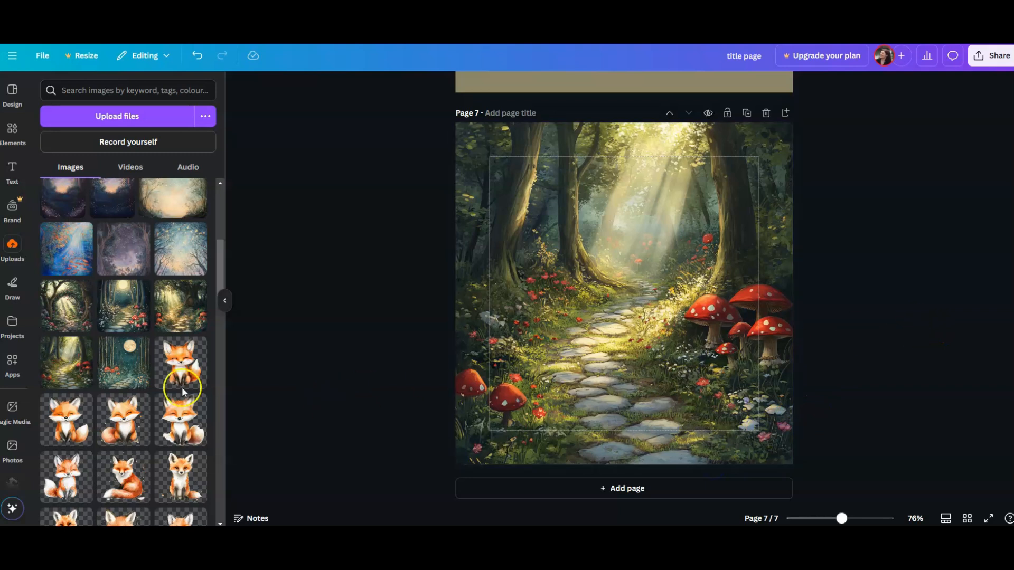
Add an uploaded sitting fox to page 7, shrink it and position it on the stone path
scroll(115, 377, down, 2)
scroll(117, 386, down, 4)
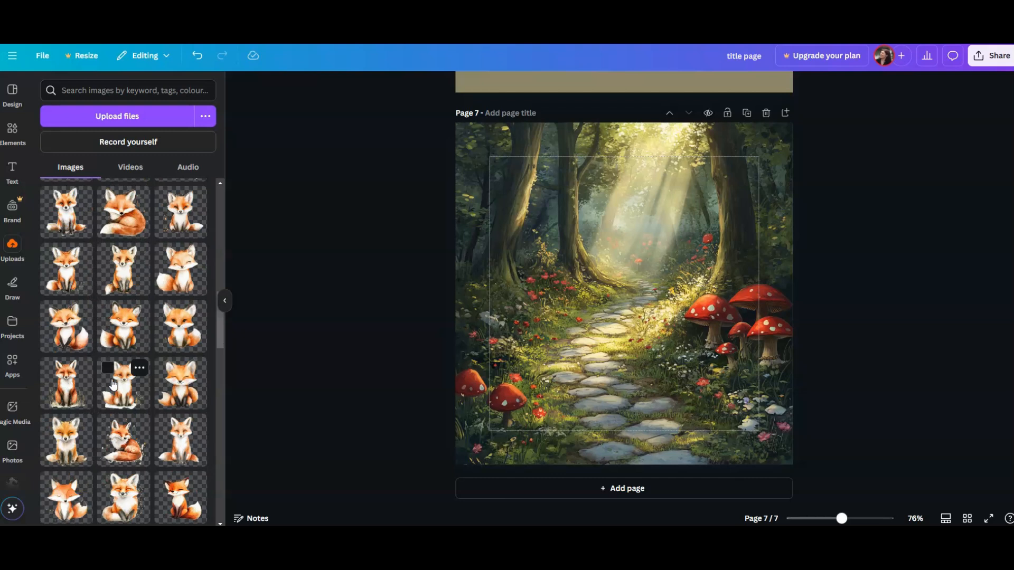
scroll(106, 380, down, 3)
scroll(106, 380, down, 3)
scroll(107, 380, down, 1)
scroll(106, 376, down, 3)
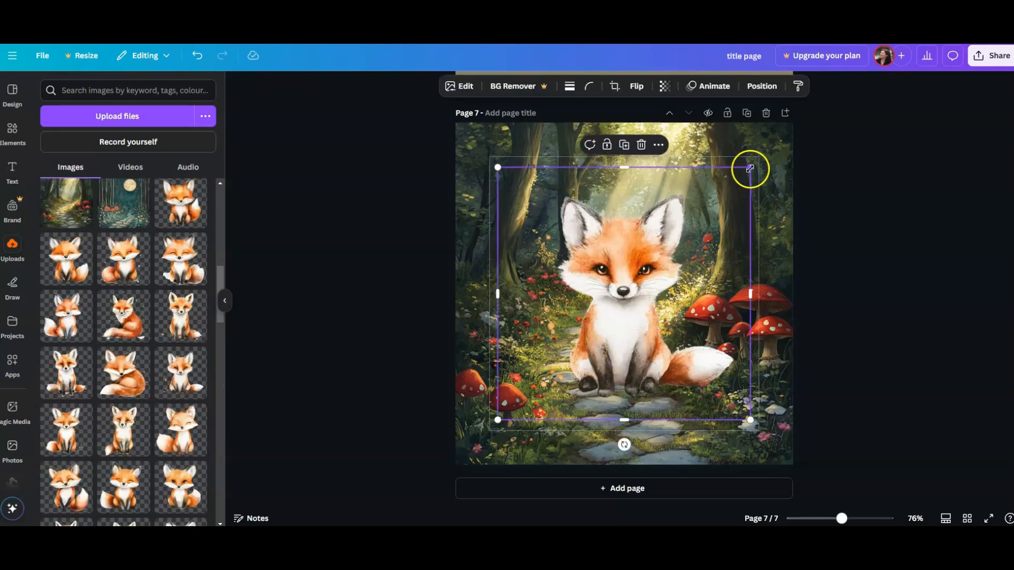
drag(750, 165, 662, 256)
drag(585, 364, 619, 381)
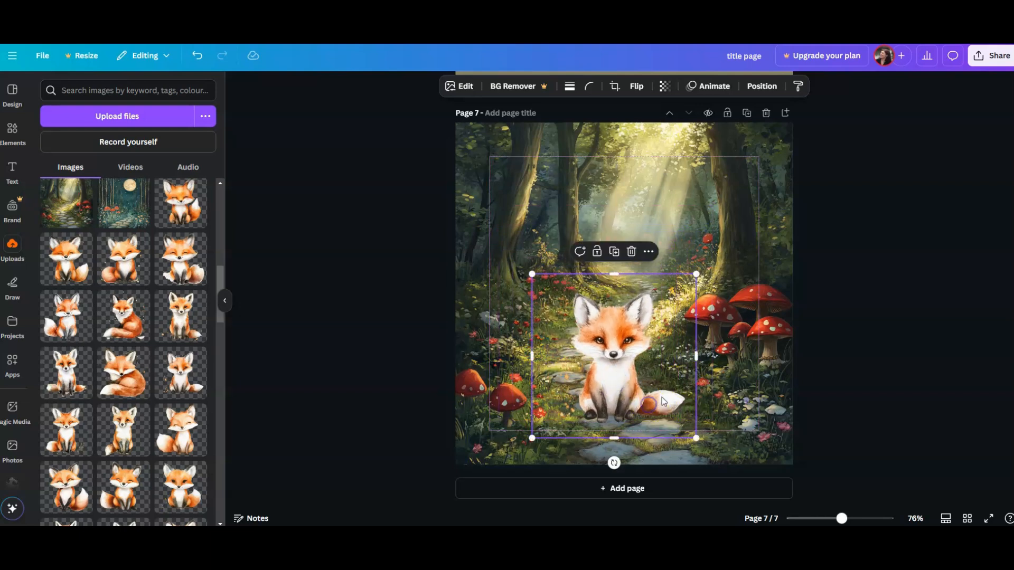
click(721, 381)
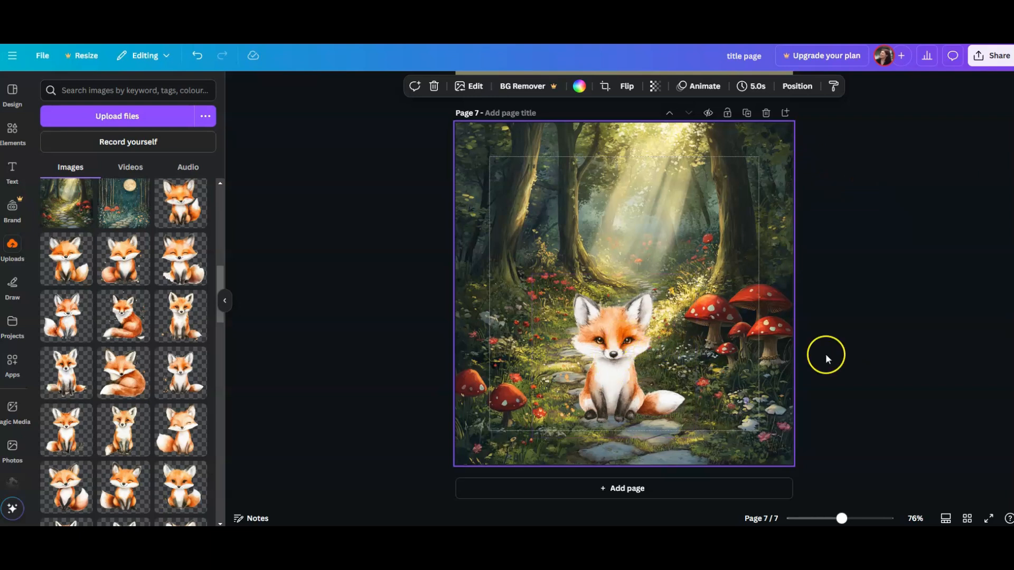
Nudge the fox slightly up and to the left on the stone path
click(662, 363)
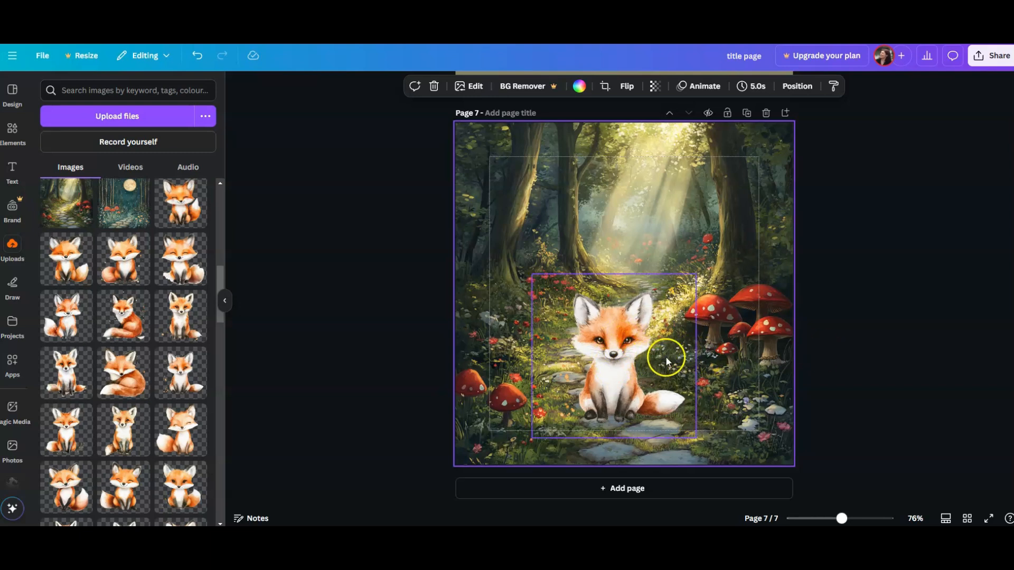
click(636, 369)
drag(636, 368, 628, 363)
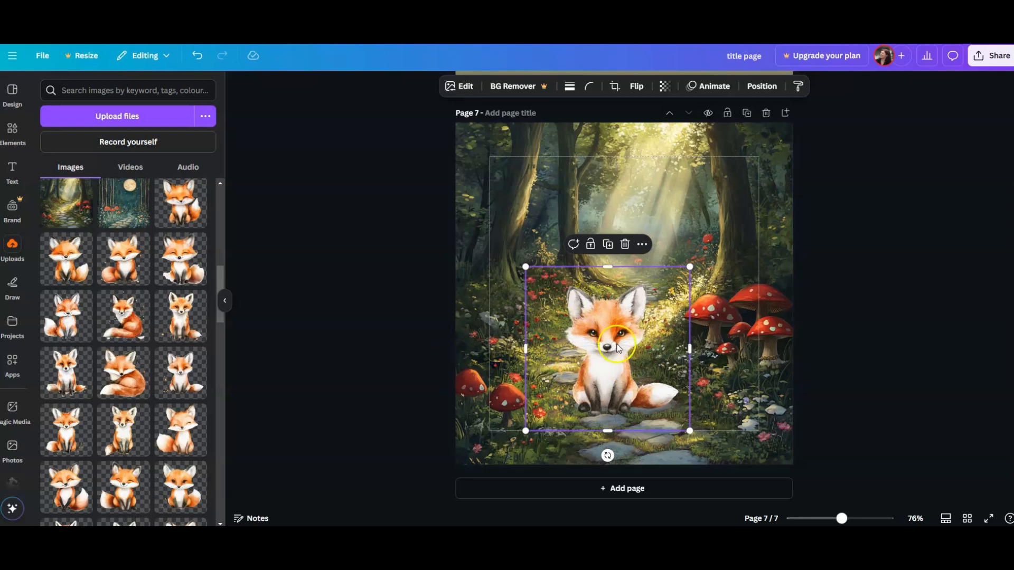
Try the Scandi filter from the Cool group on the fox and reset its filter to None
click(464, 88)
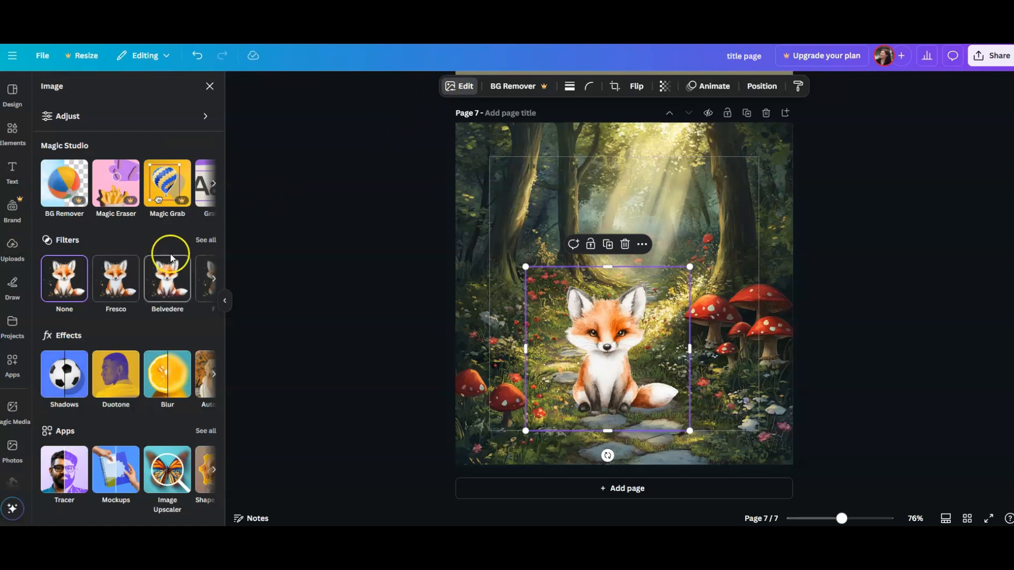
click(206, 240)
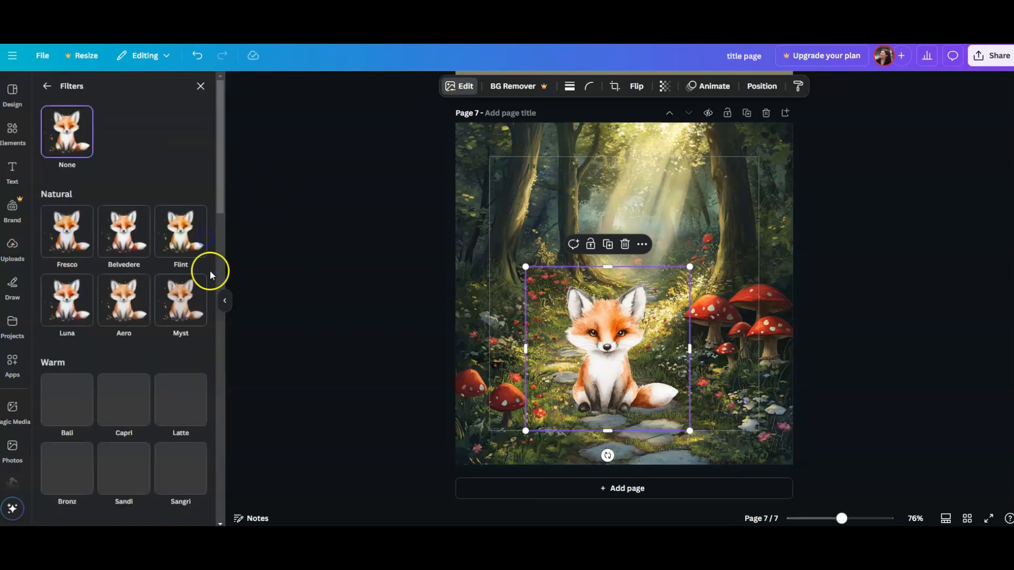
scroll(117, 390, down, 5)
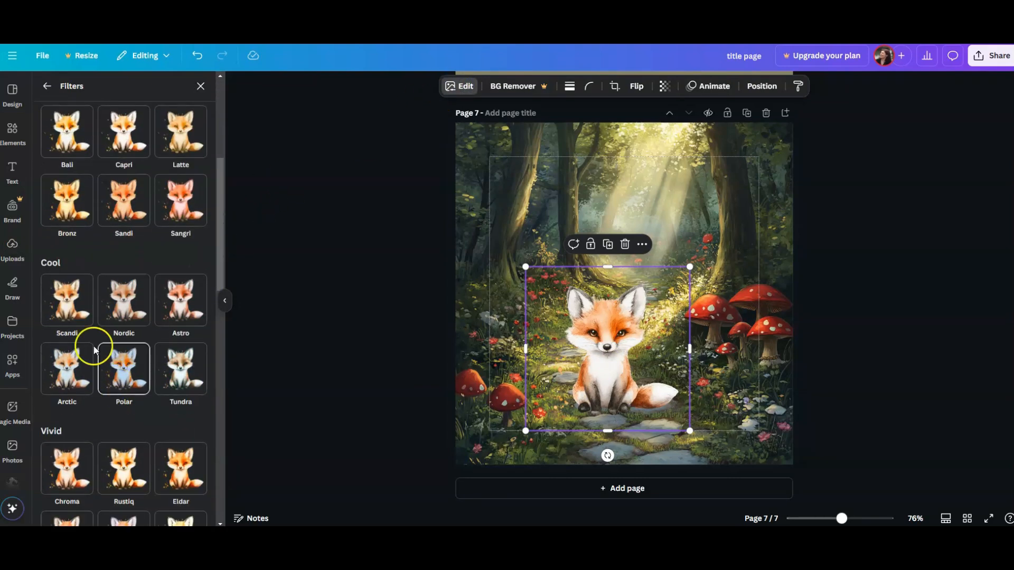
click(71, 302)
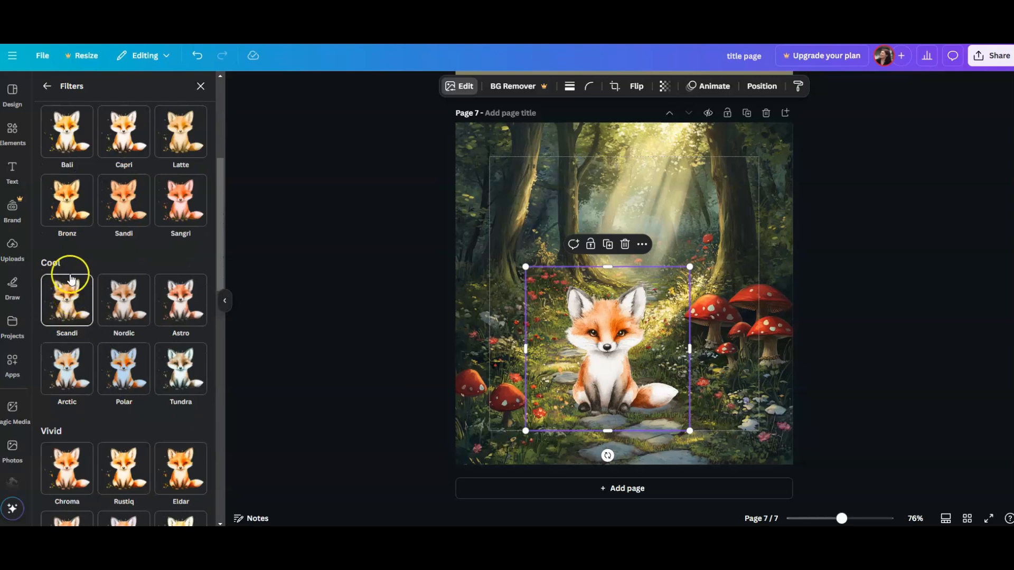
click(73, 303)
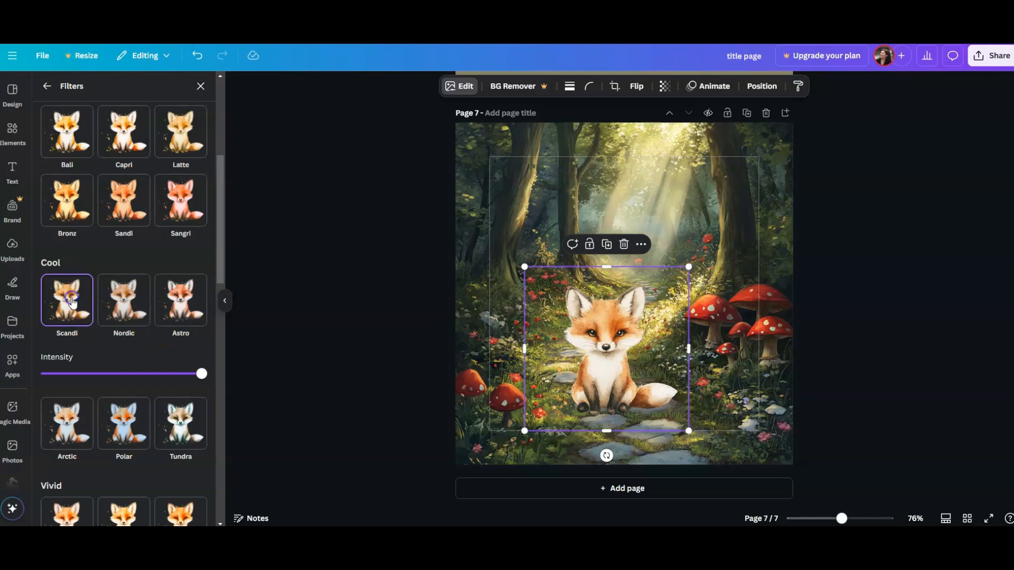
scroll(68, 294, up, 5)
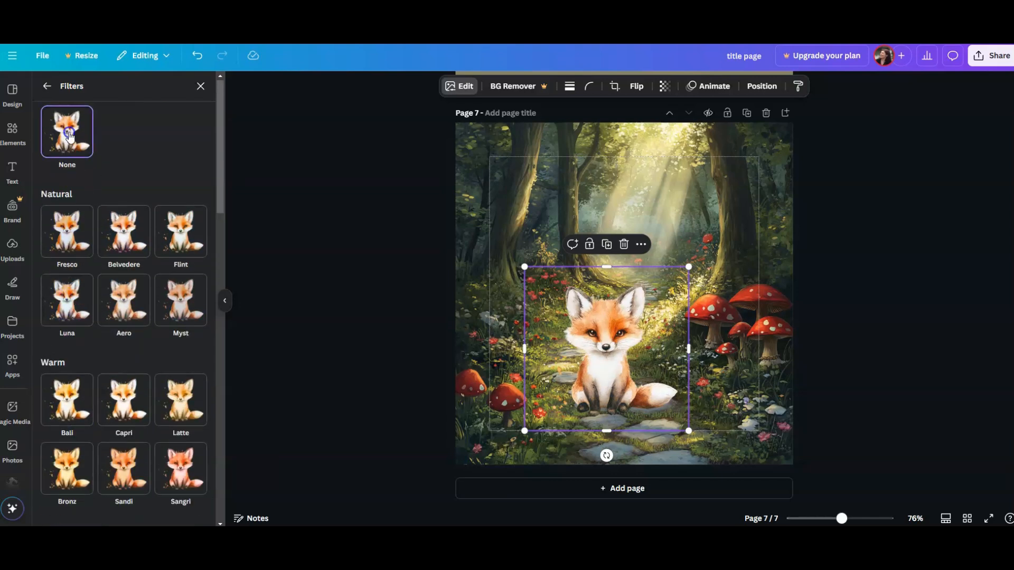
scroll(122, 367, down, 1)
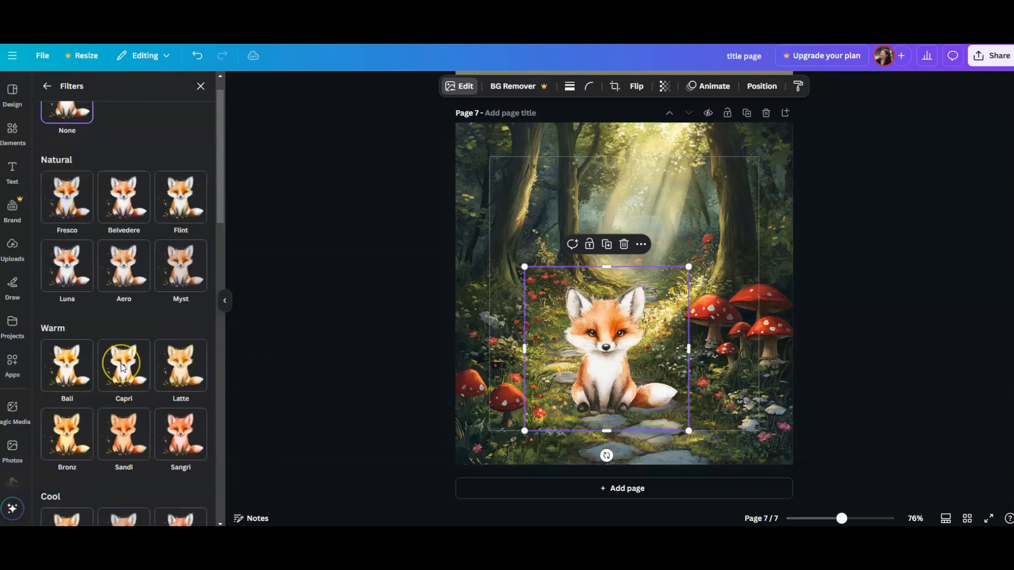
scroll(123, 367, down, 4)
scroll(121, 368, down, 3)
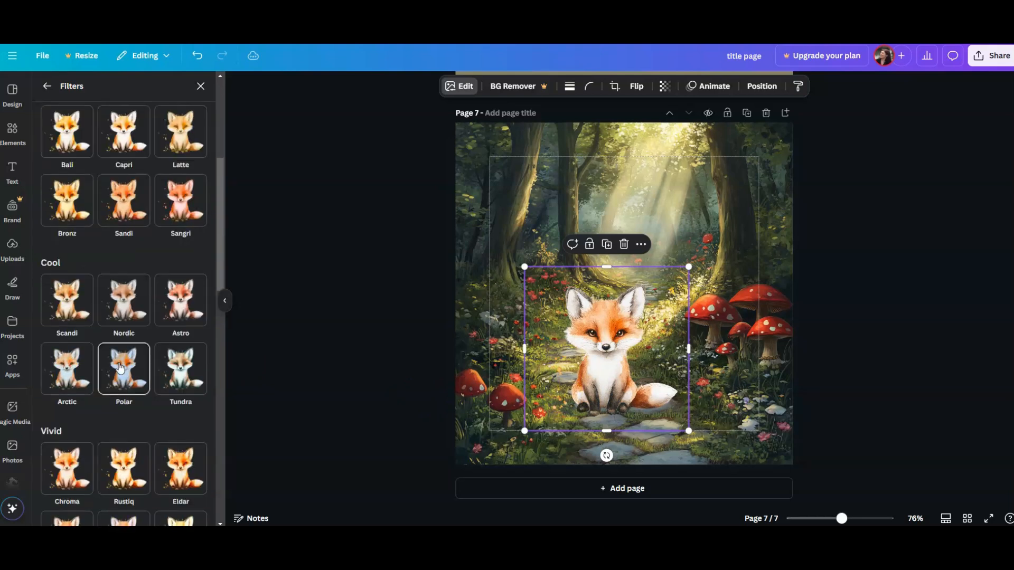
Shift the fox slightly up the path and apply the Scandi filter to it at reduced intensity
drag(580, 351, 580, 345)
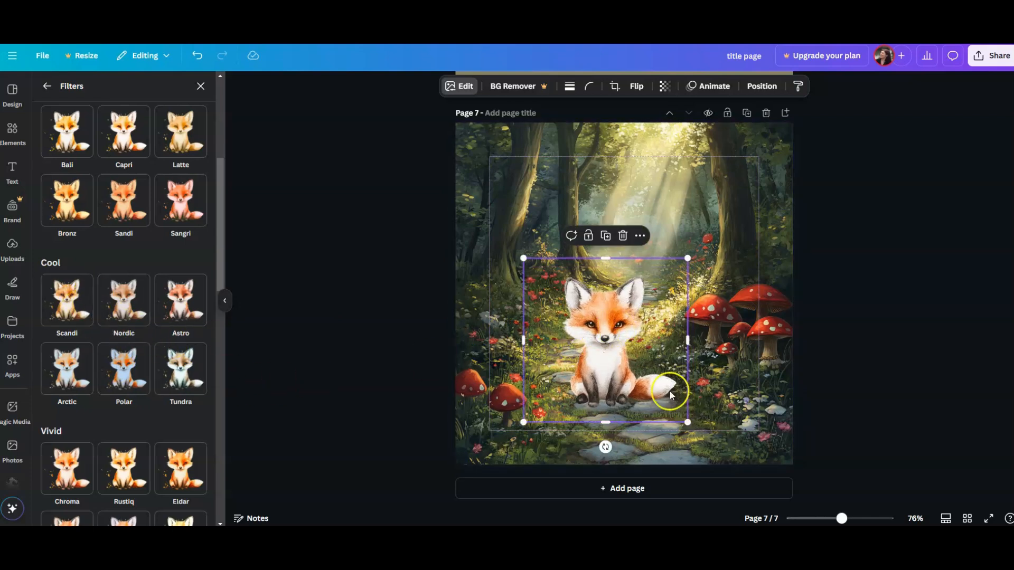
click(73, 309)
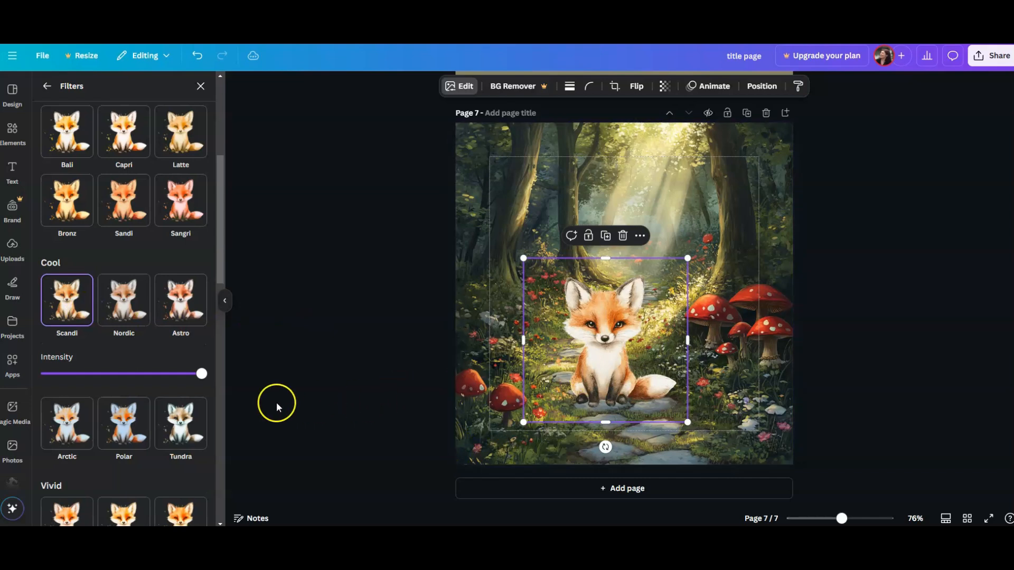
drag(202, 374, 140, 368)
click(360, 364)
click(386, 425)
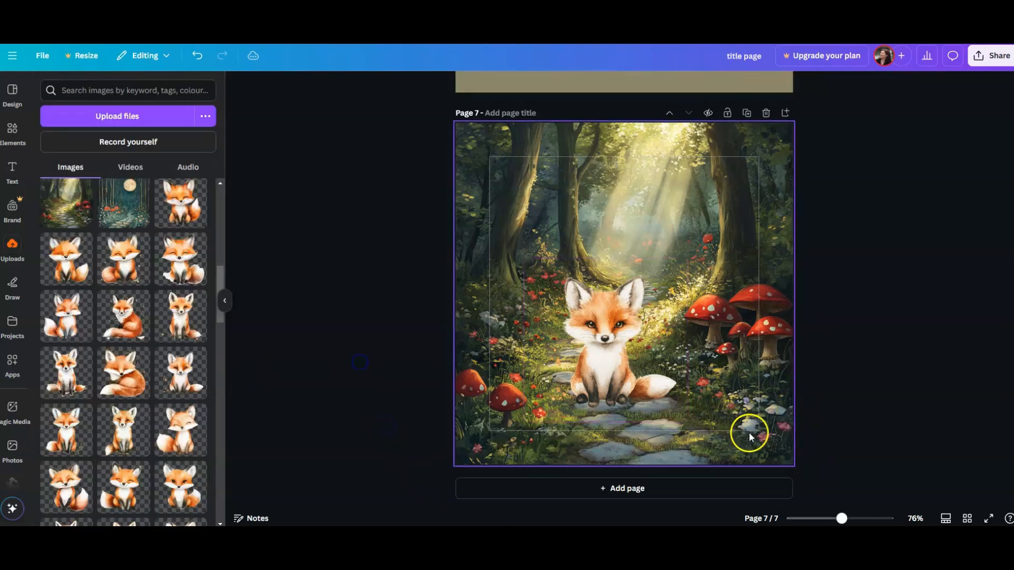
Shrink the fox slightly and move it a little higher on the stone path
click(675, 266)
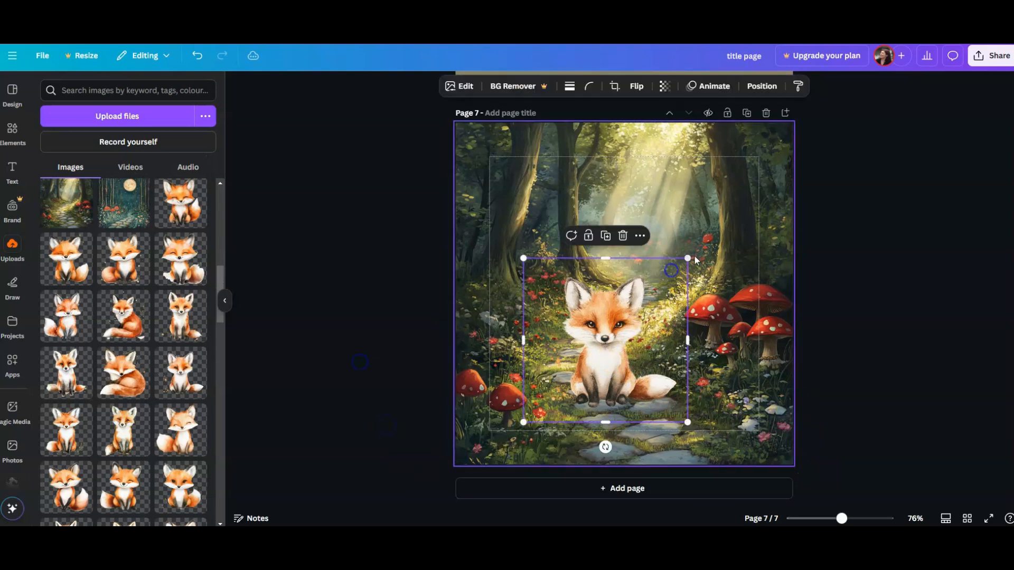
drag(689, 255, 671, 276)
drag(626, 362, 626, 352)
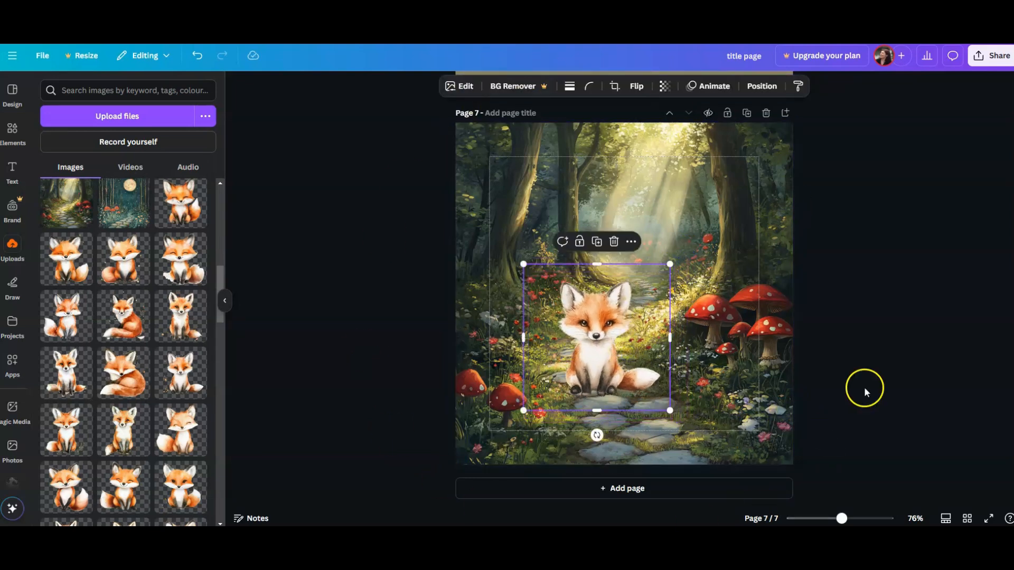
click(911, 376)
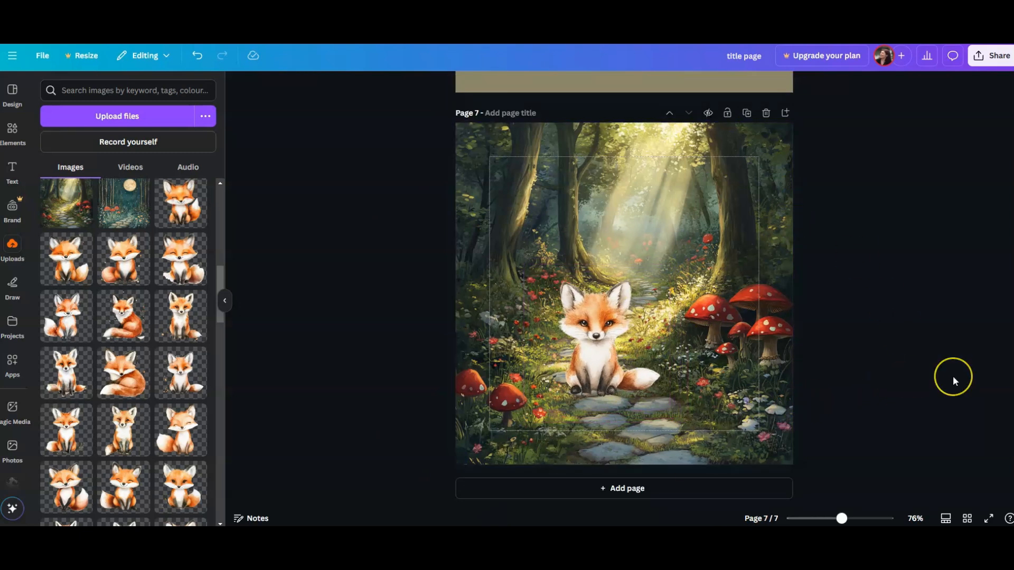
scroll(950, 376, up, 5)
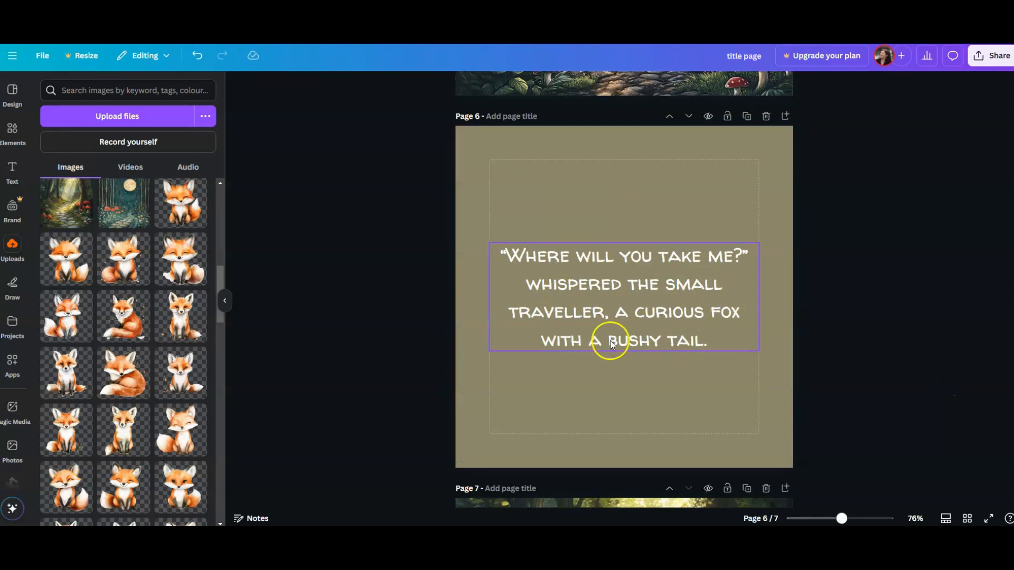
scroll(867, 382, down, 5)
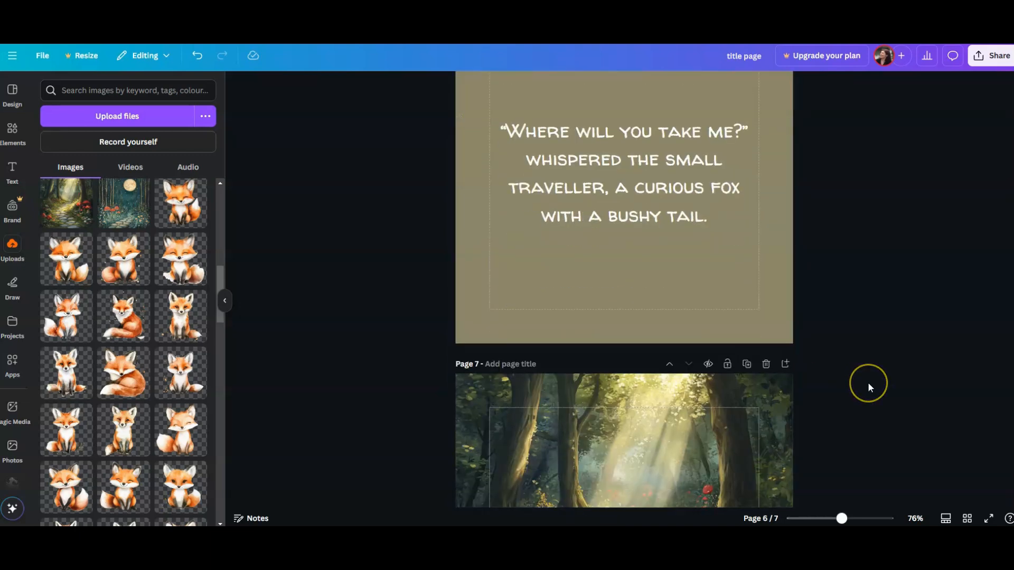
Add a blank page after the fox-on-the-forest-path illustration
scroll(868, 384, down, 2)
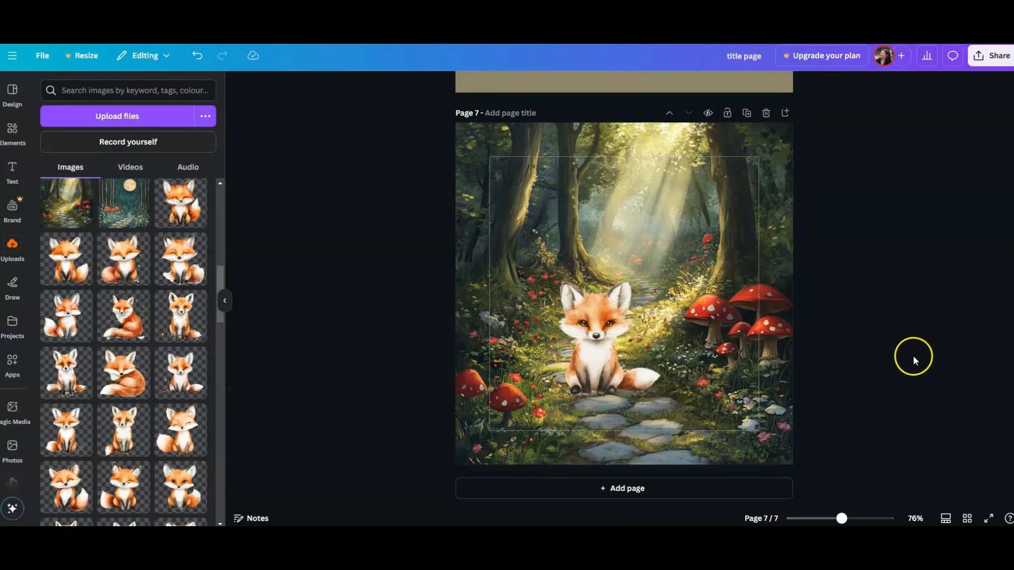
scroll(909, 355, up, 5)
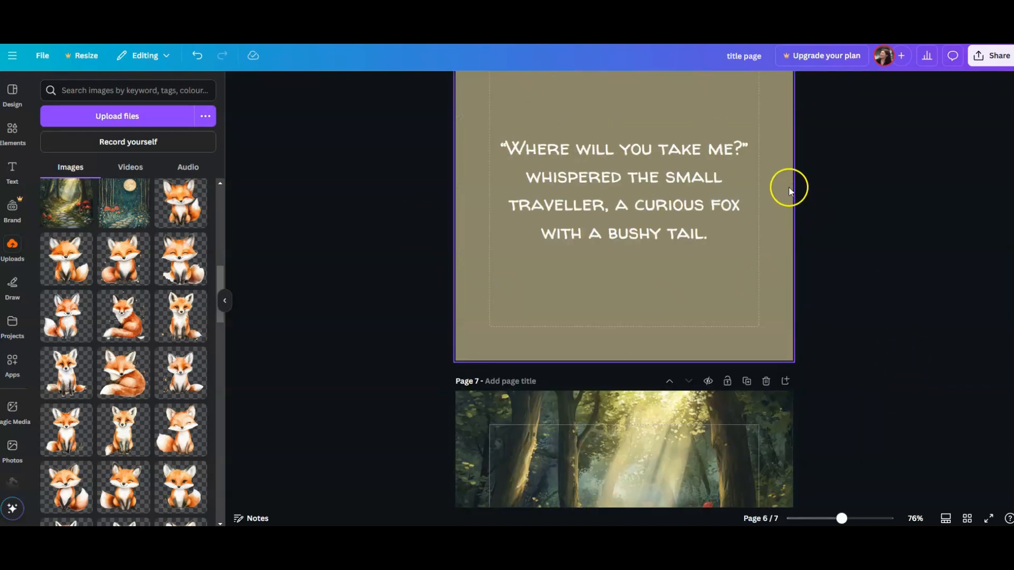
scroll(841, 277, down, 4)
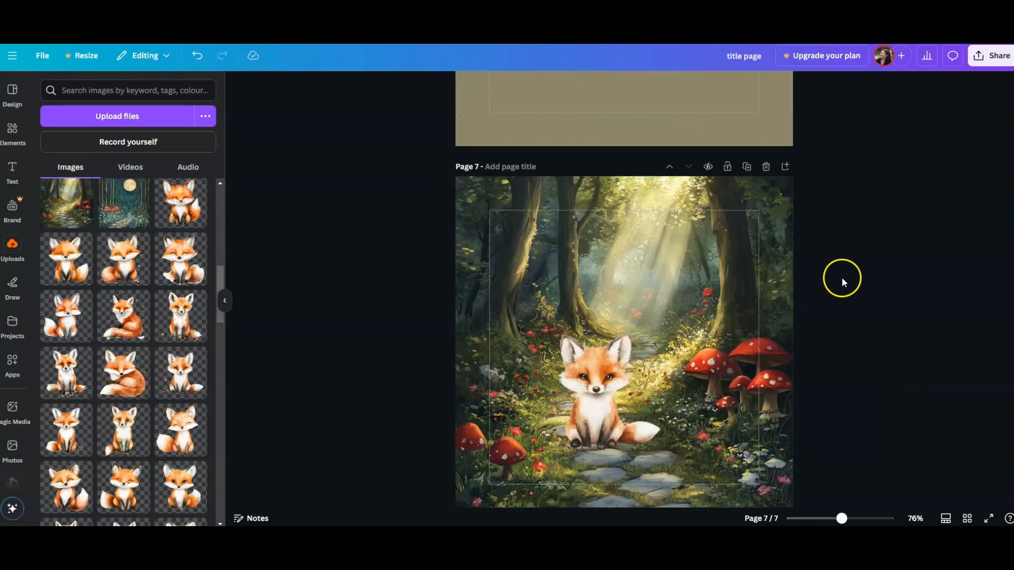
click(661, 487)
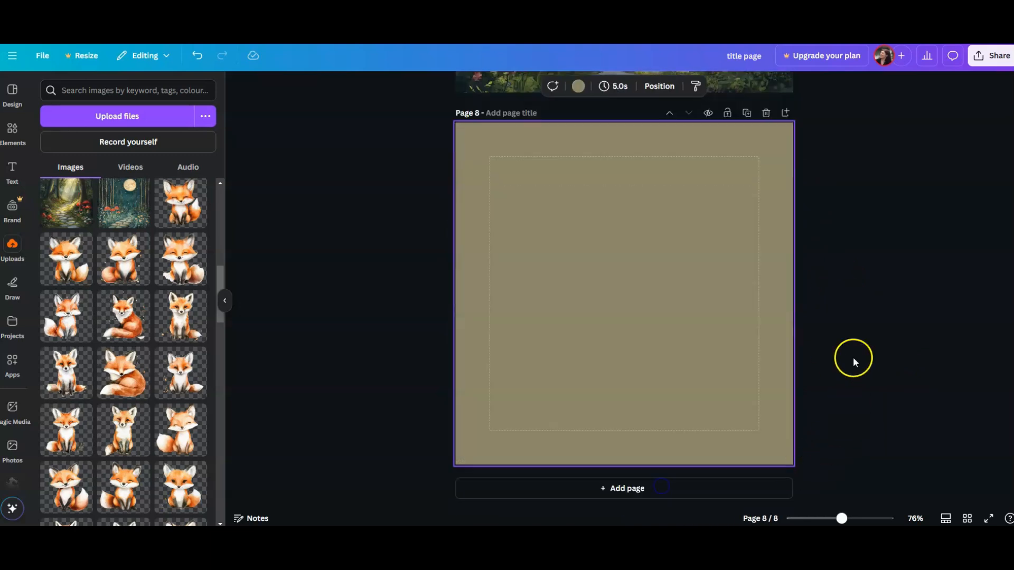
Try the rust colour #9a4421 from the fox's photo colours as the background of the "Where will you take me?" page
scroll(853, 357, up, 5)
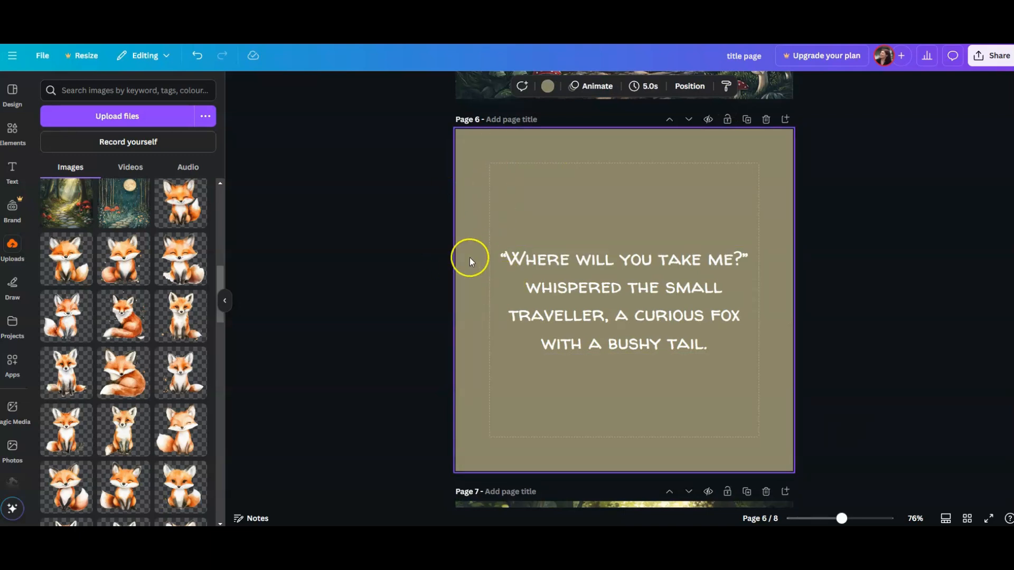
scroll(429, 363, down, 4)
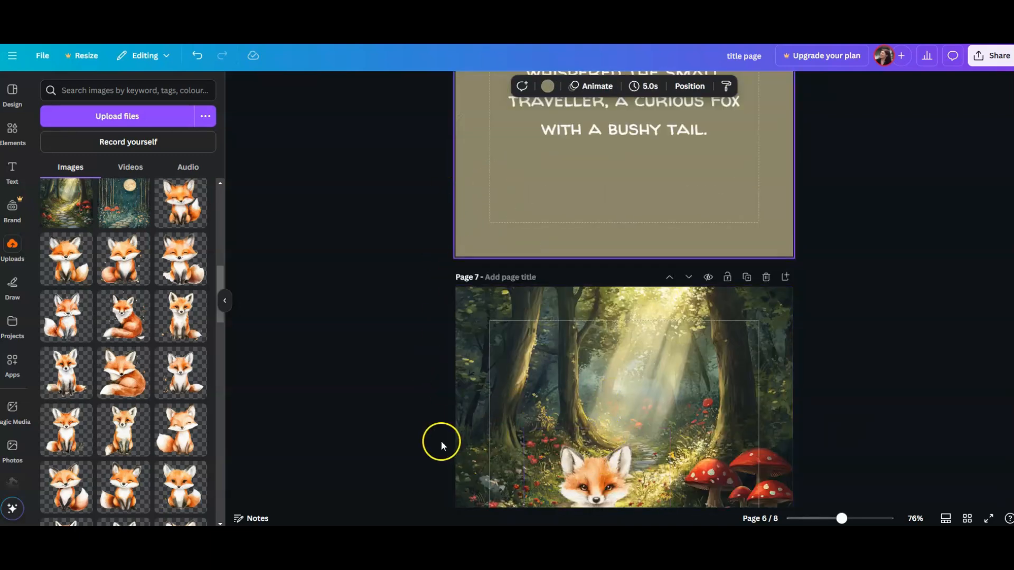
scroll(442, 442, down, 2)
click(571, 297)
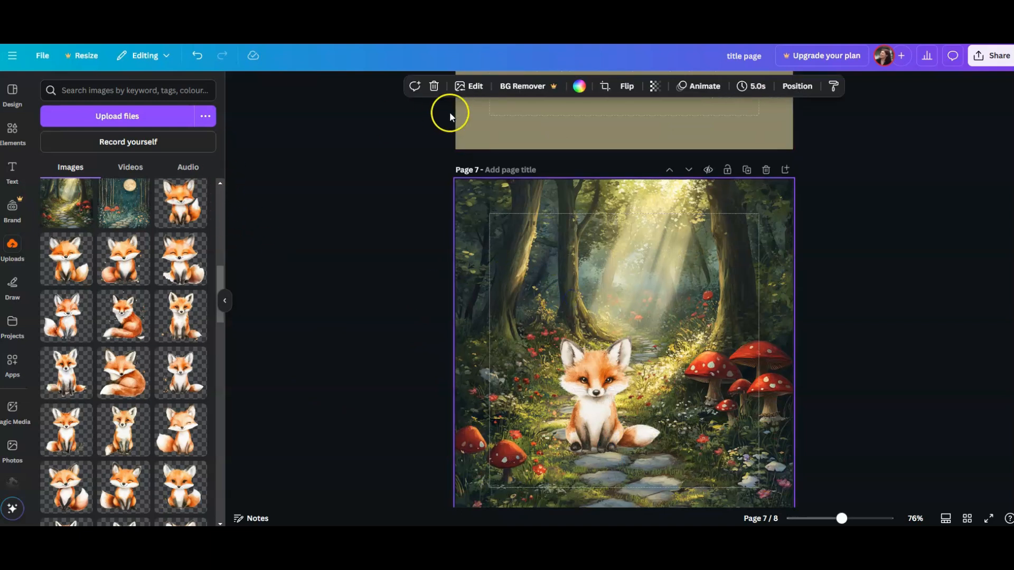
scroll(391, 148, up, 2)
click(510, 158)
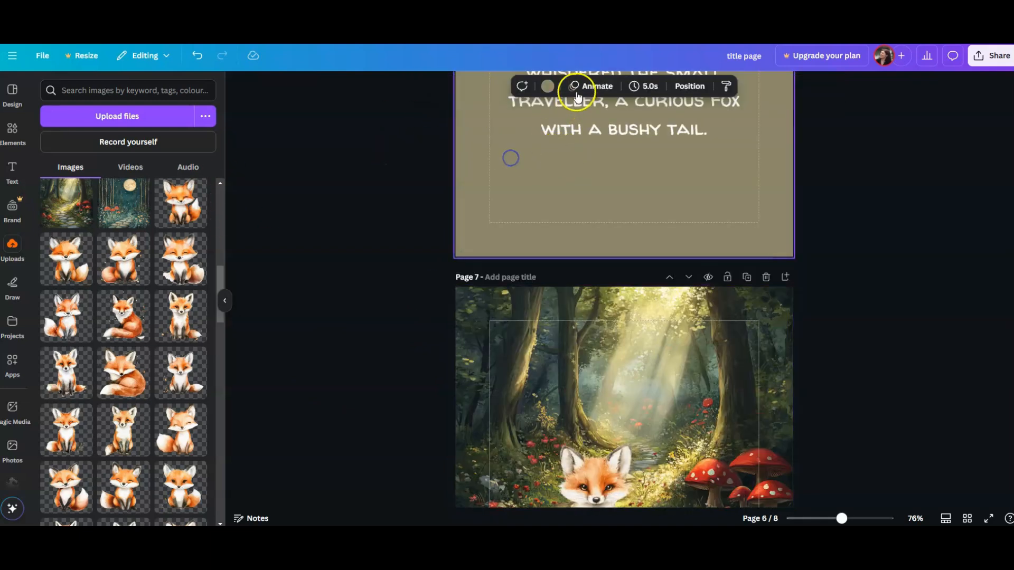
click(548, 86)
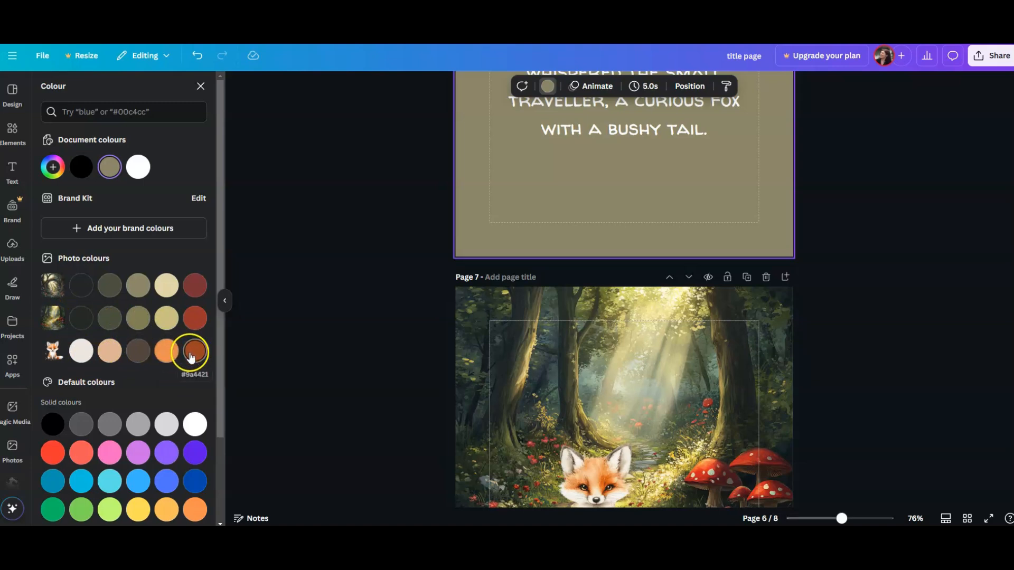
click(195, 351)
scroll(406, 341, up, 4)
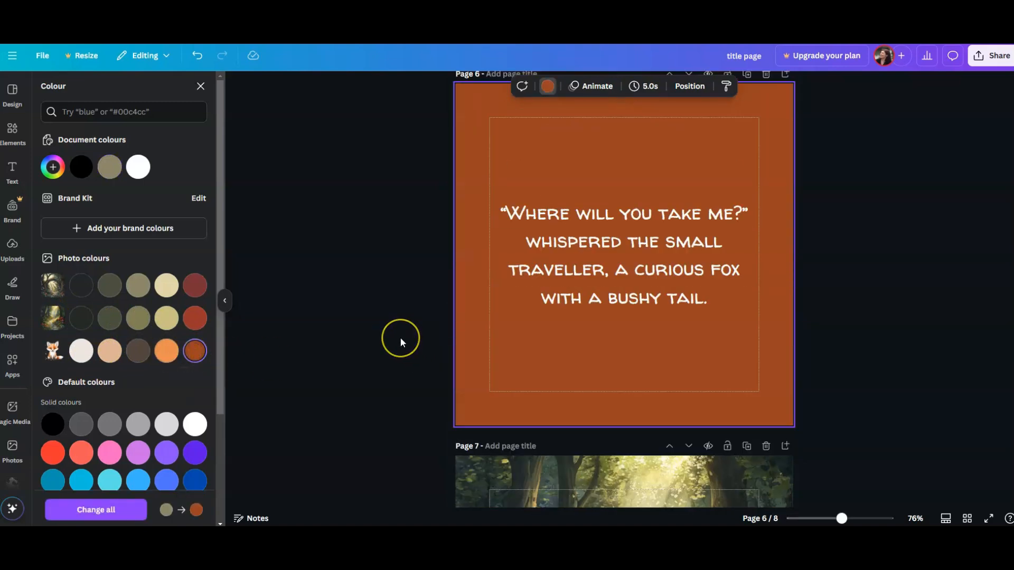
scroll(414, 321, down, 5)
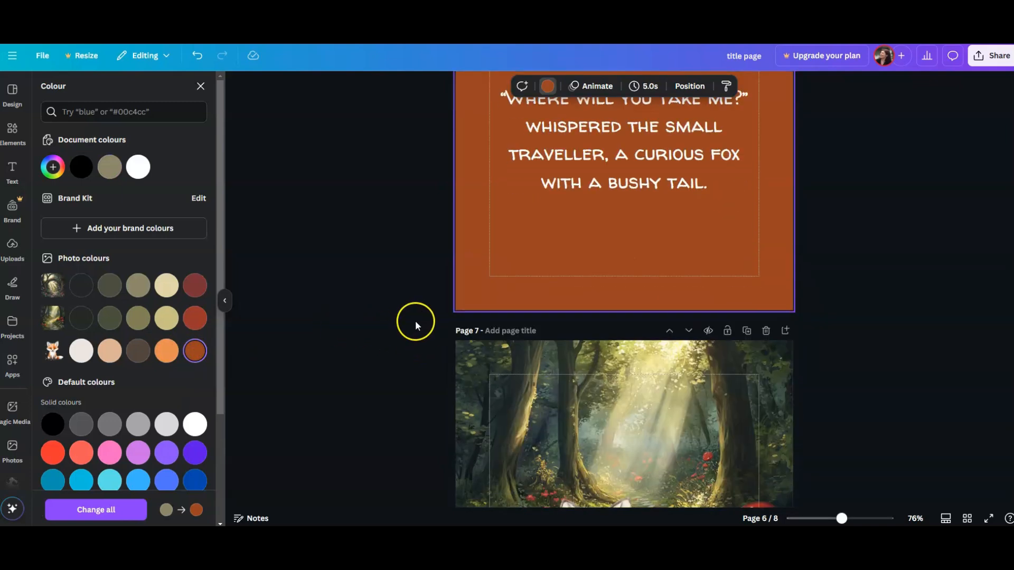
scroll(429, 335, up, 2)
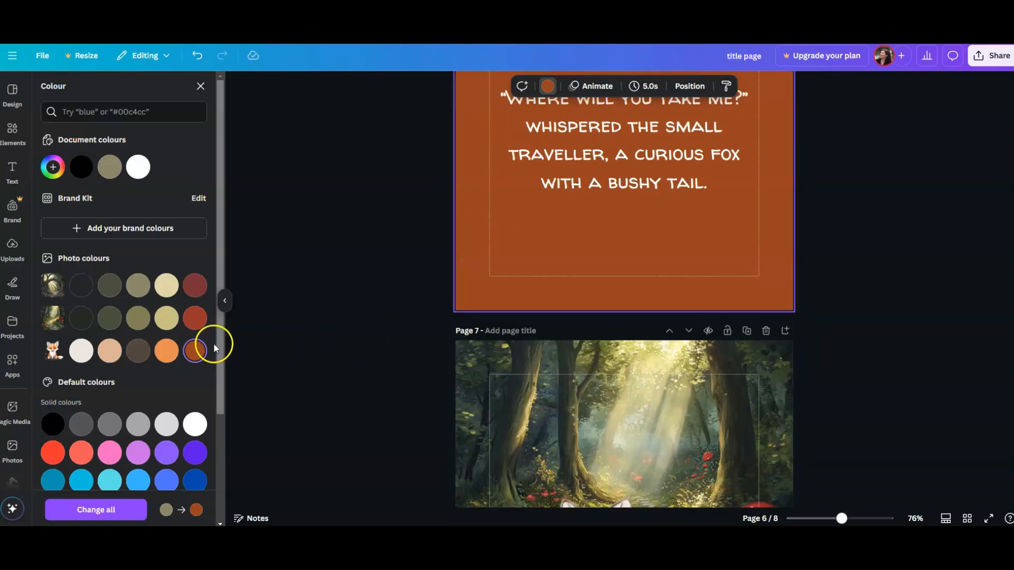
Set the "Where will you take me?" page's background to the light orange from the fox's photo colours
click(166, 351)
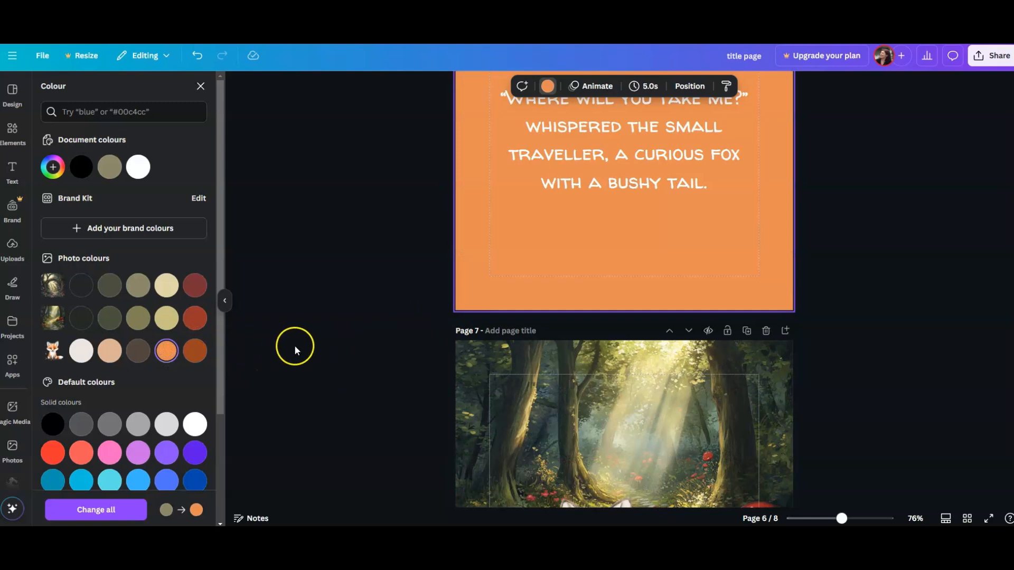
scroll(296, 344, down, 4)
scroll(340, 315, up, 6)
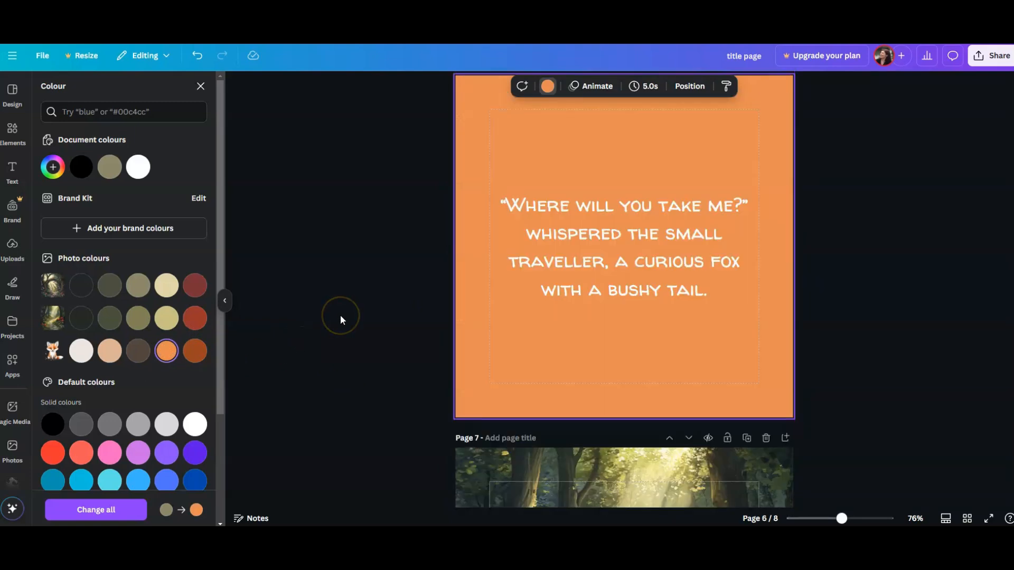
scroll(340, 315, down, 5)
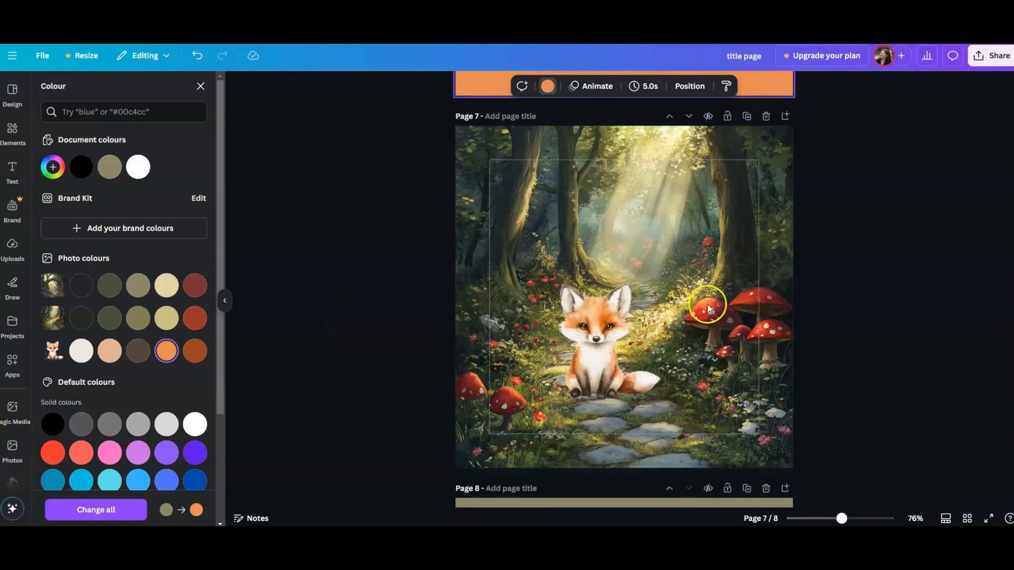
scroll(864, 250, down, 1)
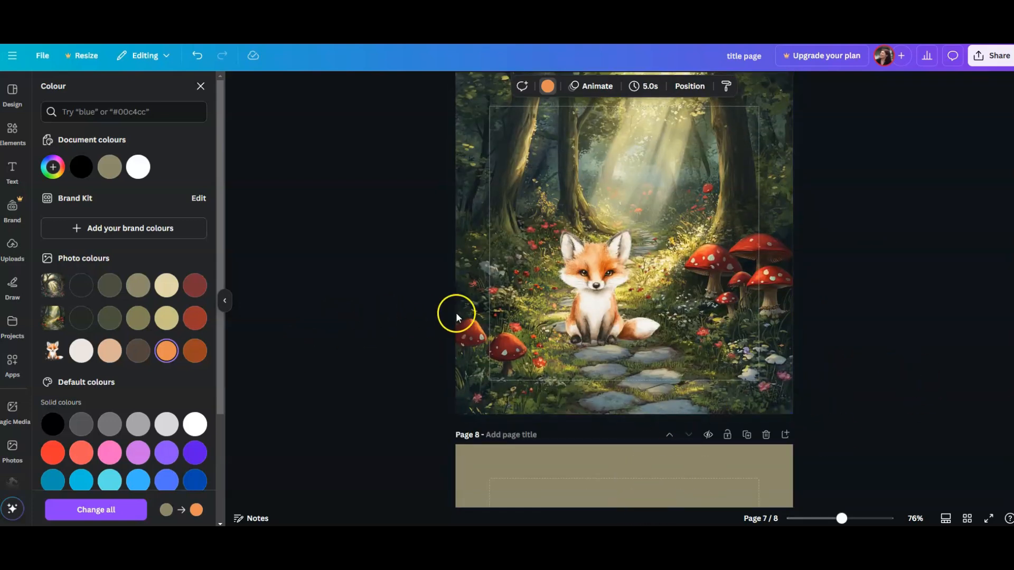
scroll(382, 310, up, 5)
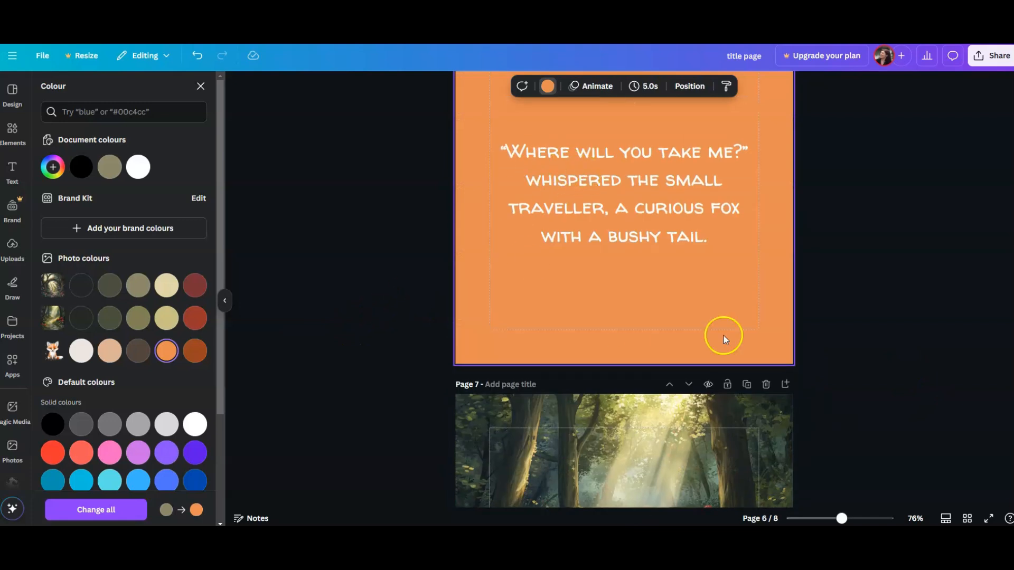
Delete the blank page 8 after the fox illustration
scroll(905, 340, down, 5)
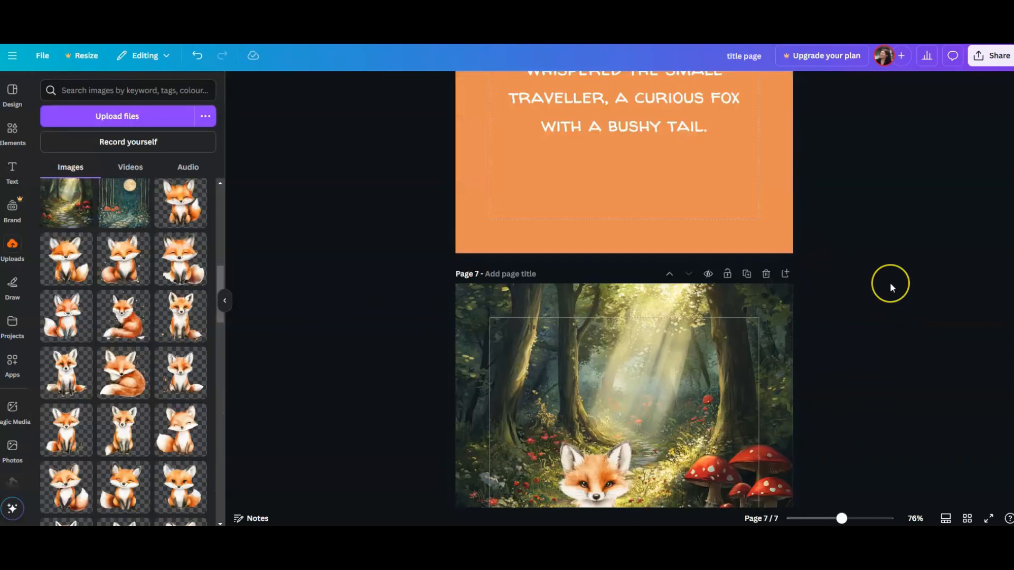
scroll(889, 284, down, 2)
Duplicate the orange "Where will you take me?" page and move the copy below the fox illustration as page 8
scroll(889, 288, up, 5)
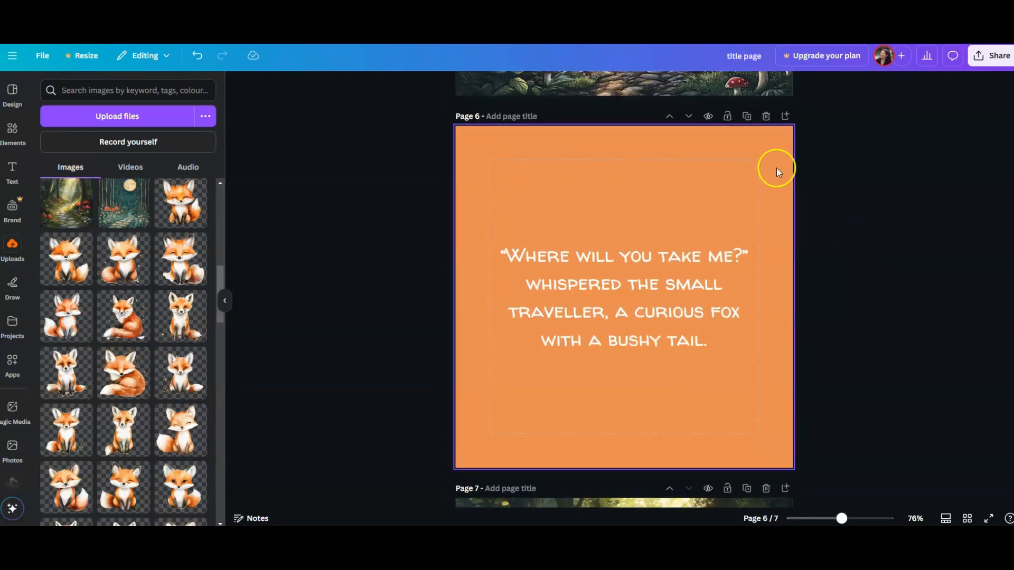
click(747, 116)
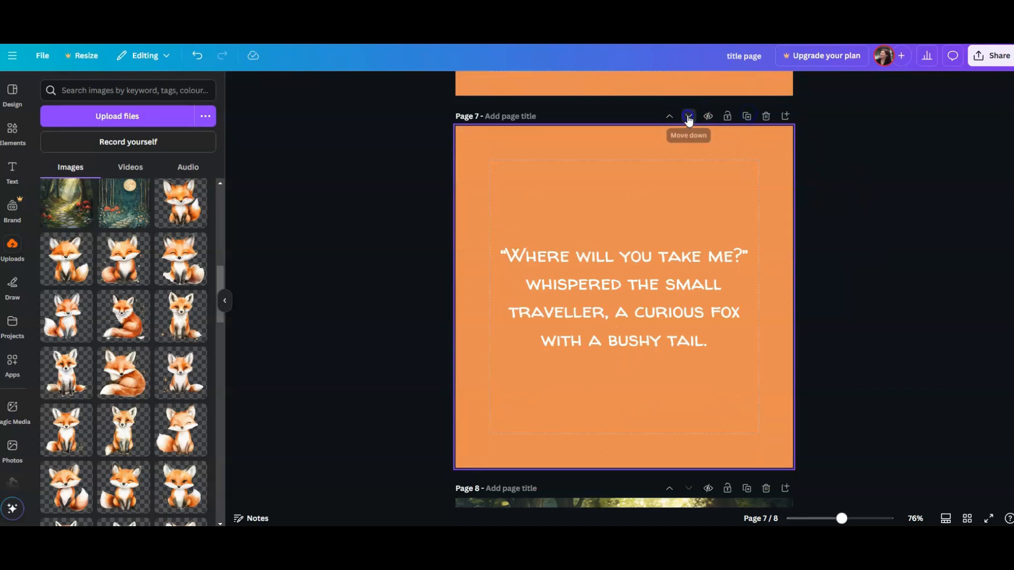
click(689, 116)
scroll(923, 157, up, 3)
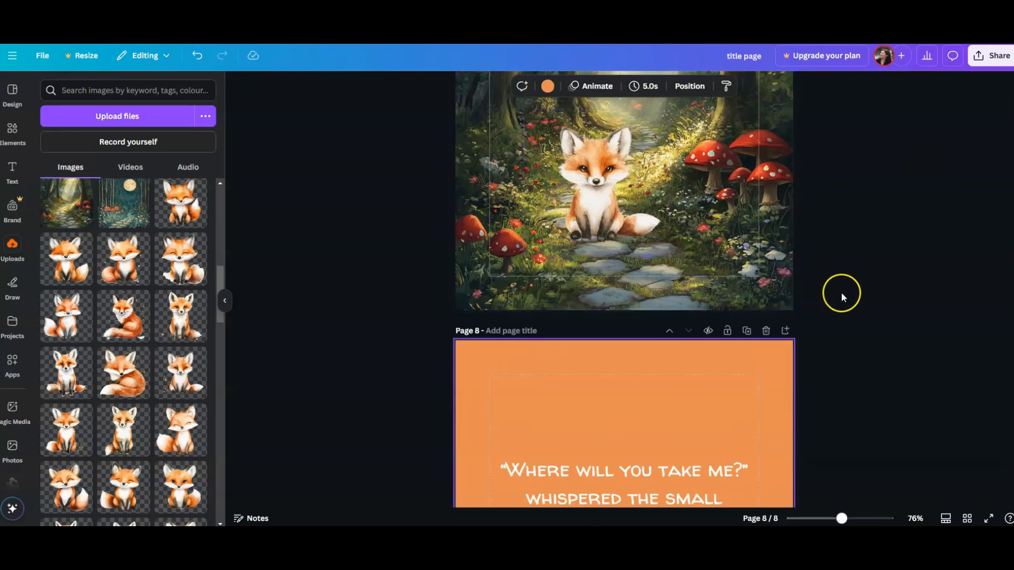
scroll(842, 292, down, 5)
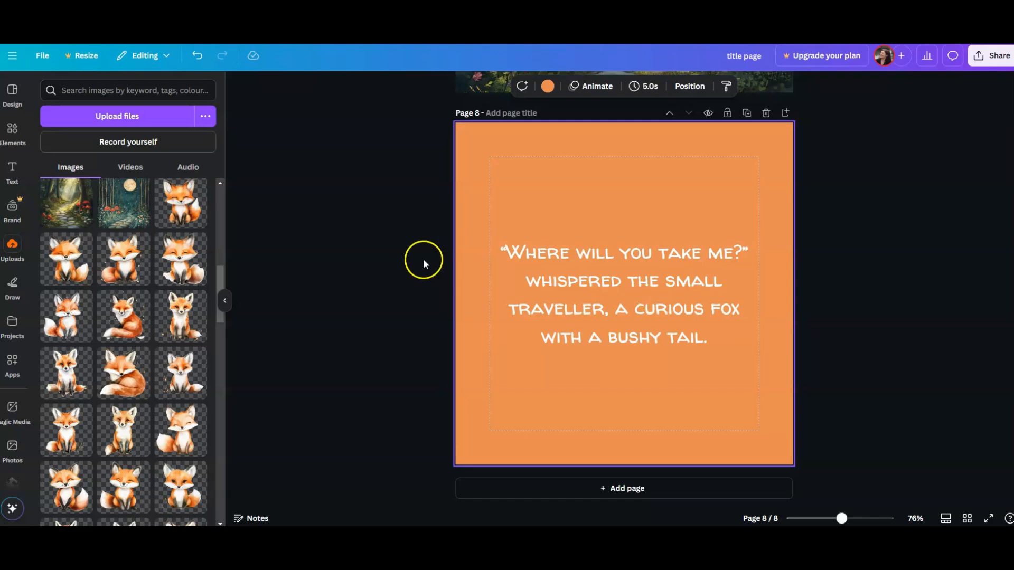
Replace page 8's text with "The path replied with a gentle rustle, “To where you need to be.” Can you spot the tiny butterfly resting on a flower?"
triple_click(506, 265)
right_click(537, 254)
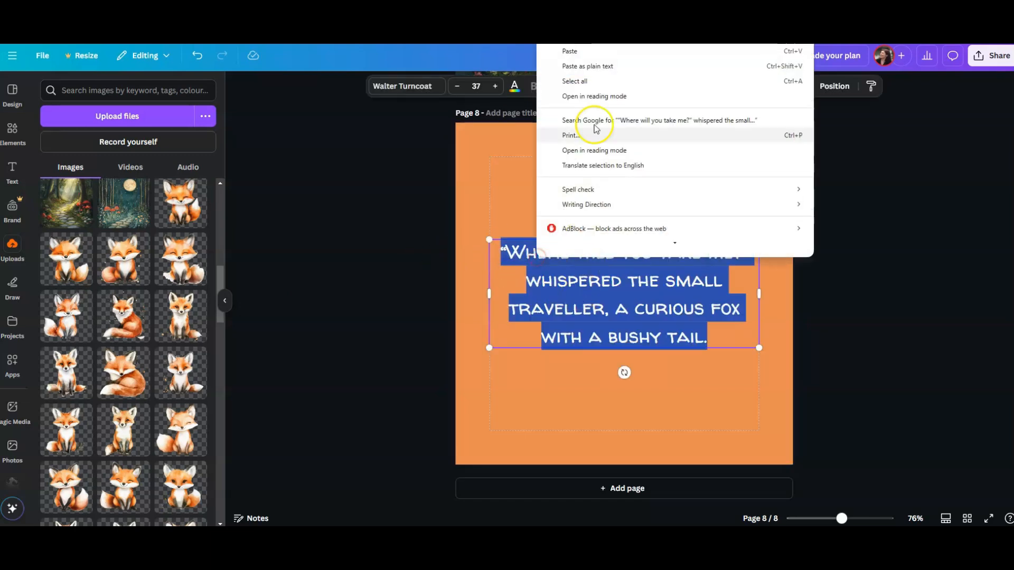
click(586, 51)
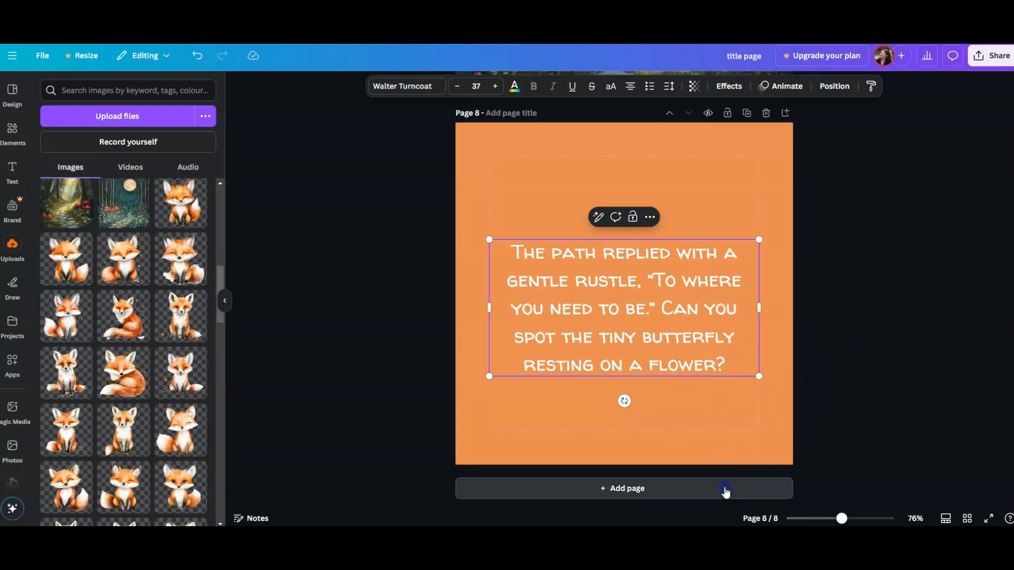
Add page 9 and make the uploaded image of a stone path through pink and white flowers its full-page background
click(725, 489)
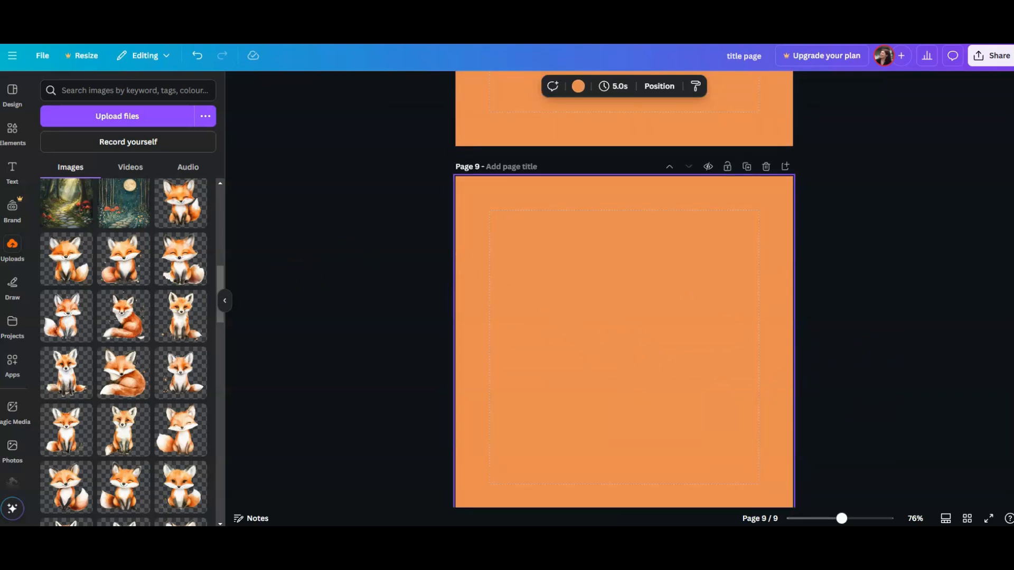
scroll(92, 262, up, 2)
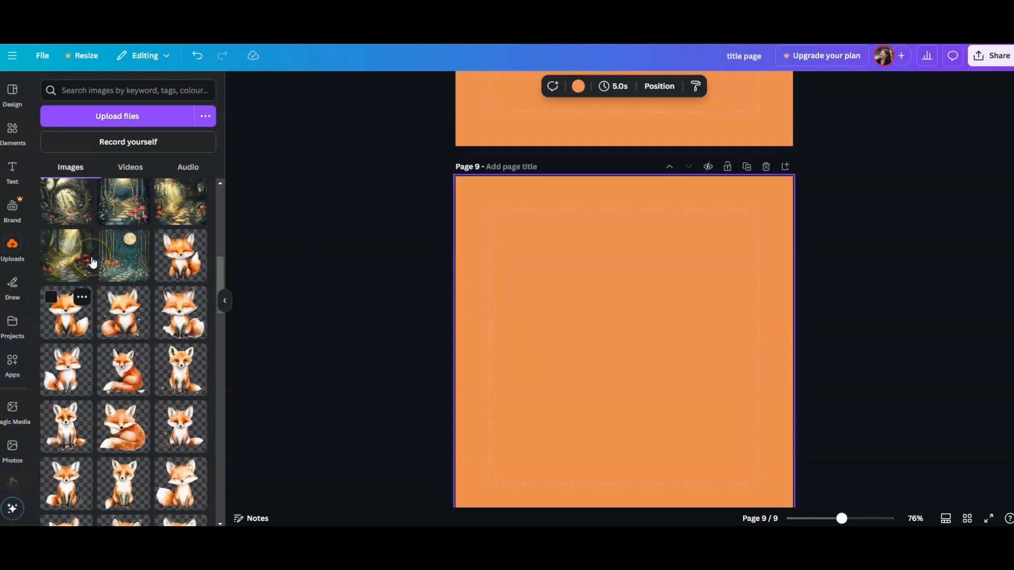
scroll(92, 262, up, 10)
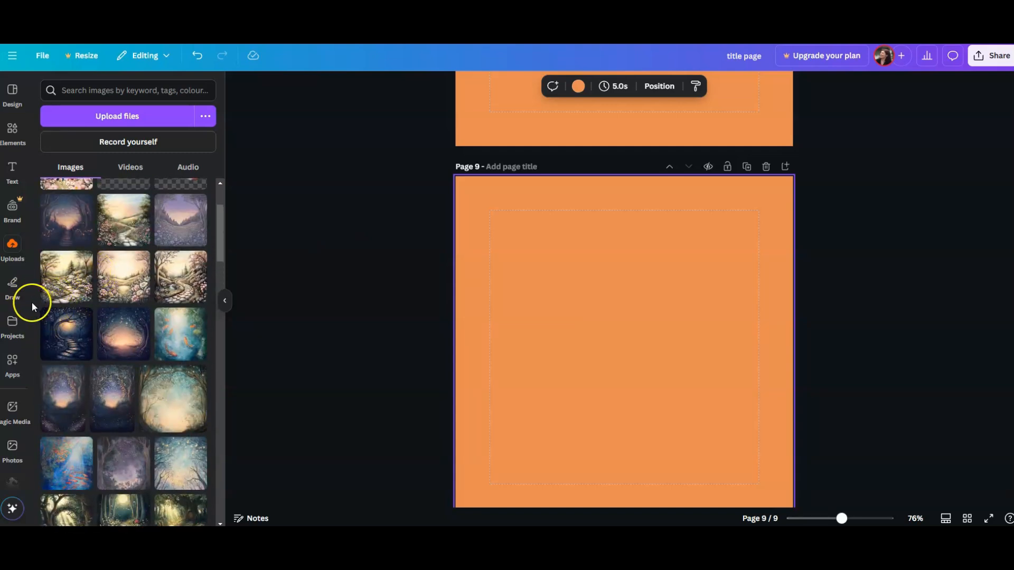
scroll(182, 304, up, 3)
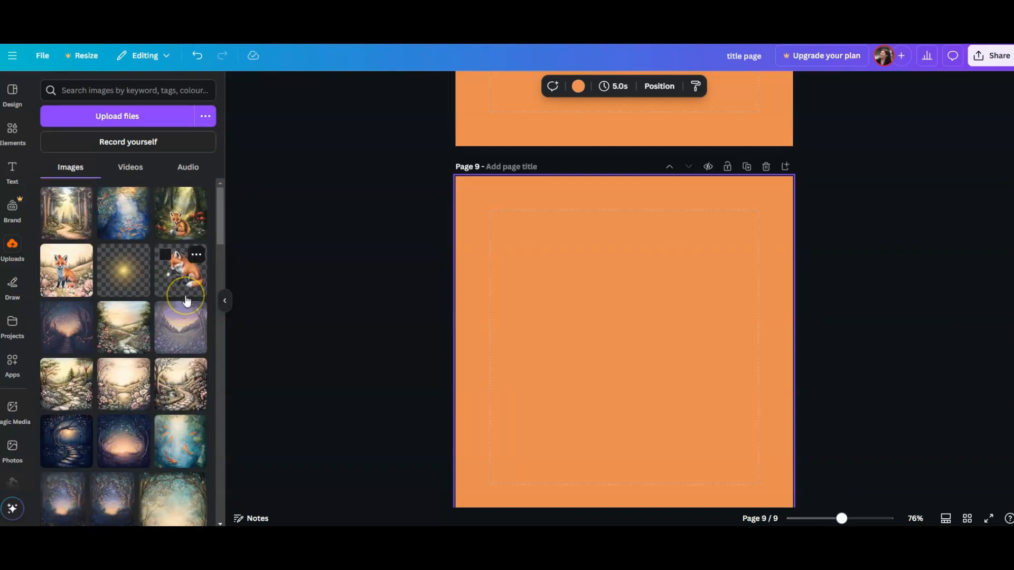
scroll(187, 301, down, 3)
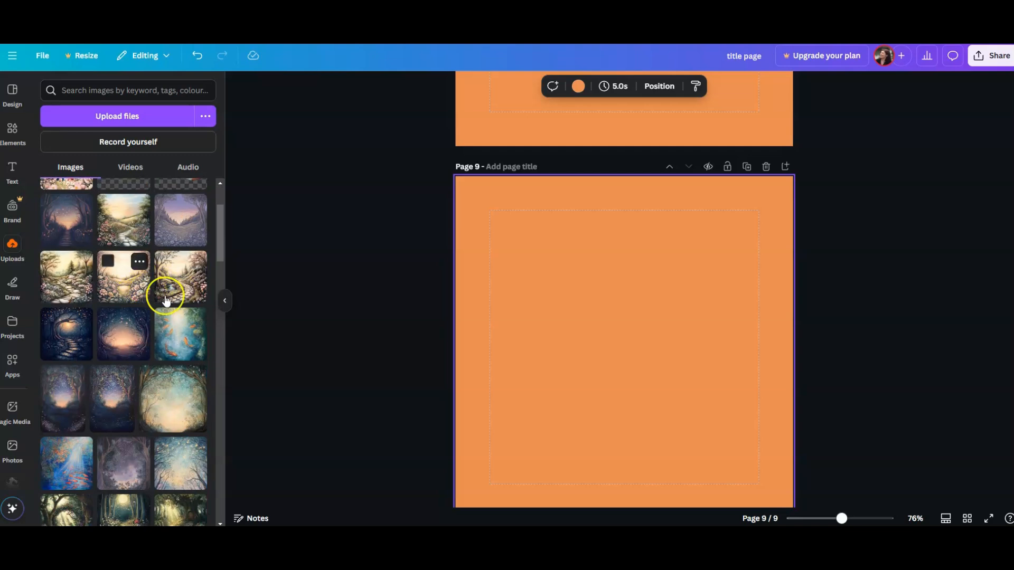
click(66, 275)
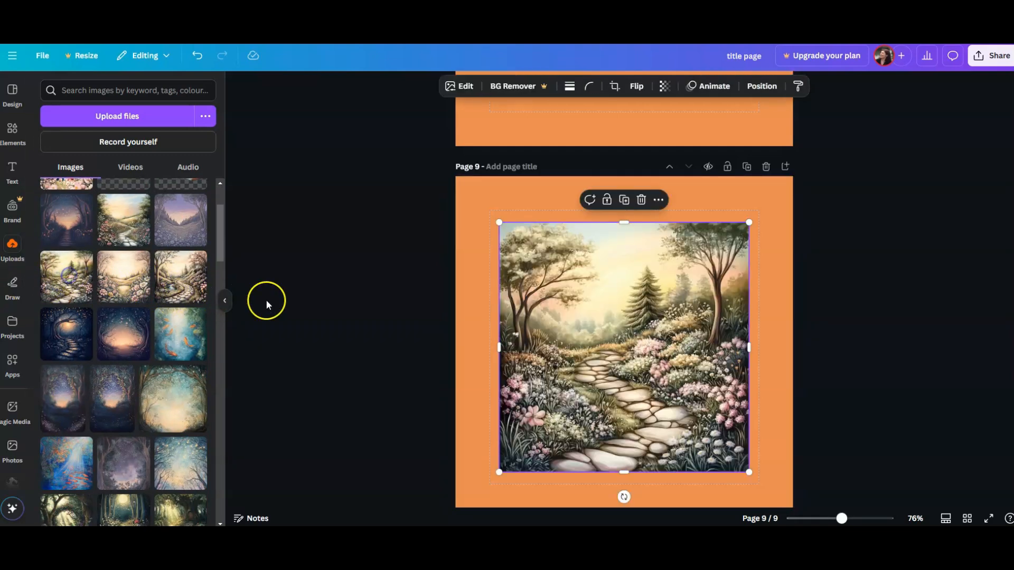
right_click(590, 299)
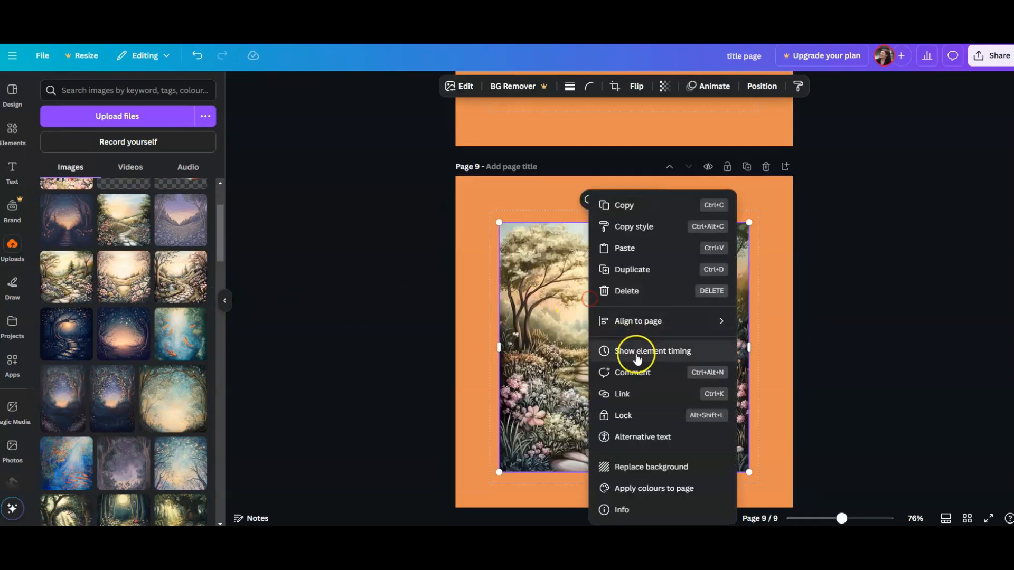
click(652, 465)
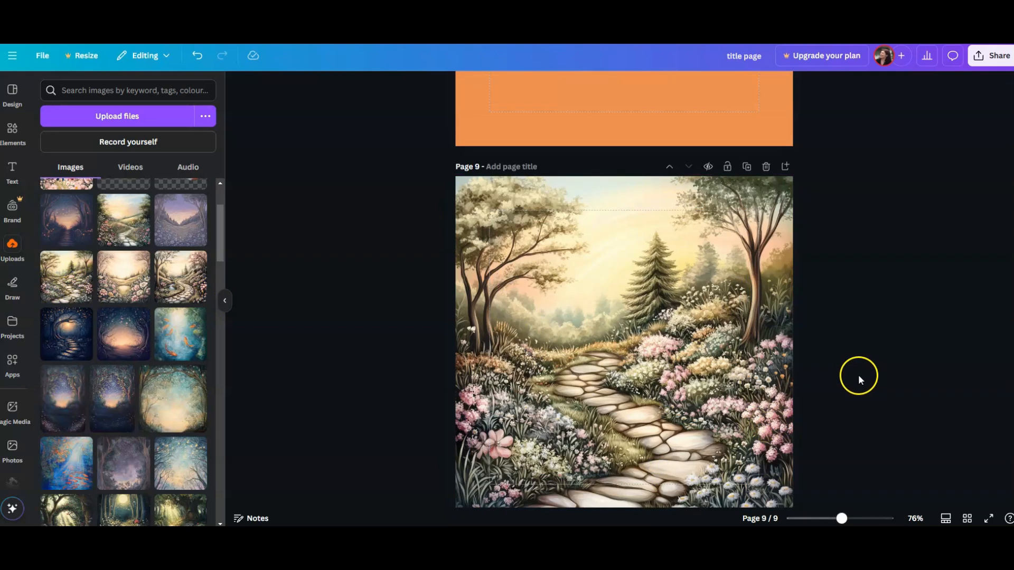
Add the recently used pink butterfly graphic to page 9, shrink it to a tiny size and rest it on the flowers left of the stone path
scroll(857, 375, up, 3)
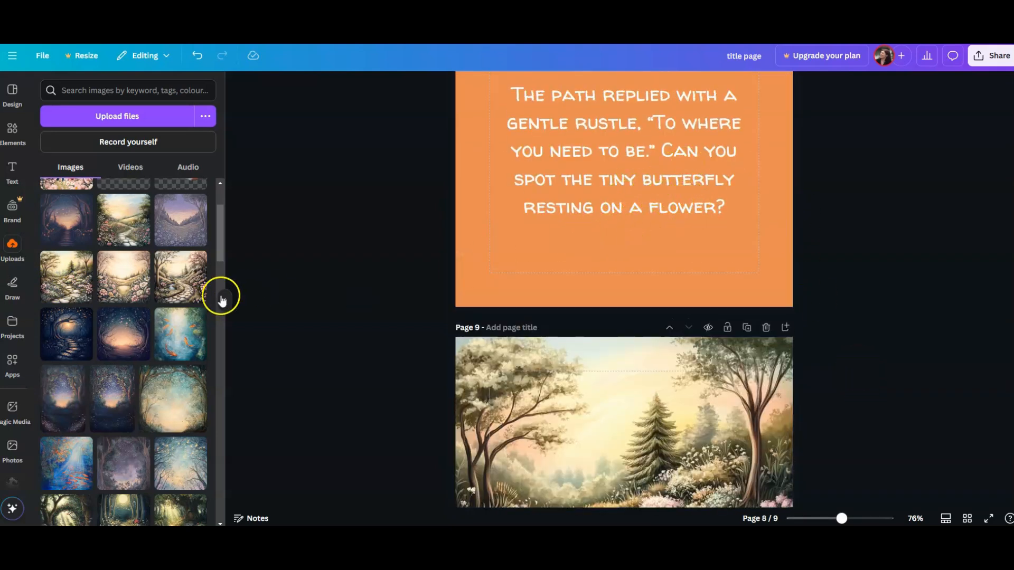
scroll(458, 323, down, 4)
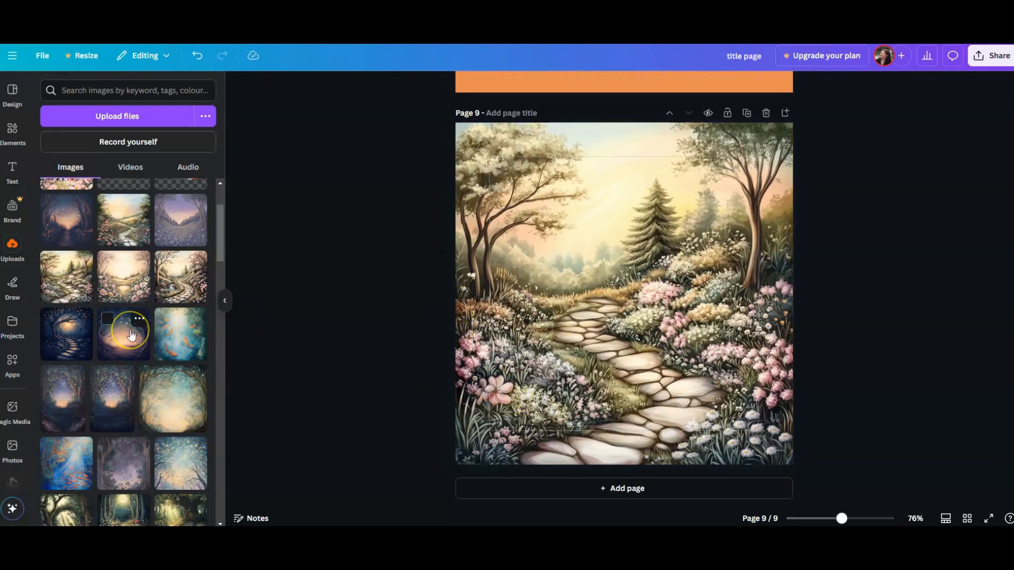
scroll(127, 333, down, 4)
scroll(131, 336, down, 2)
scroll(129, 336, up, 8)
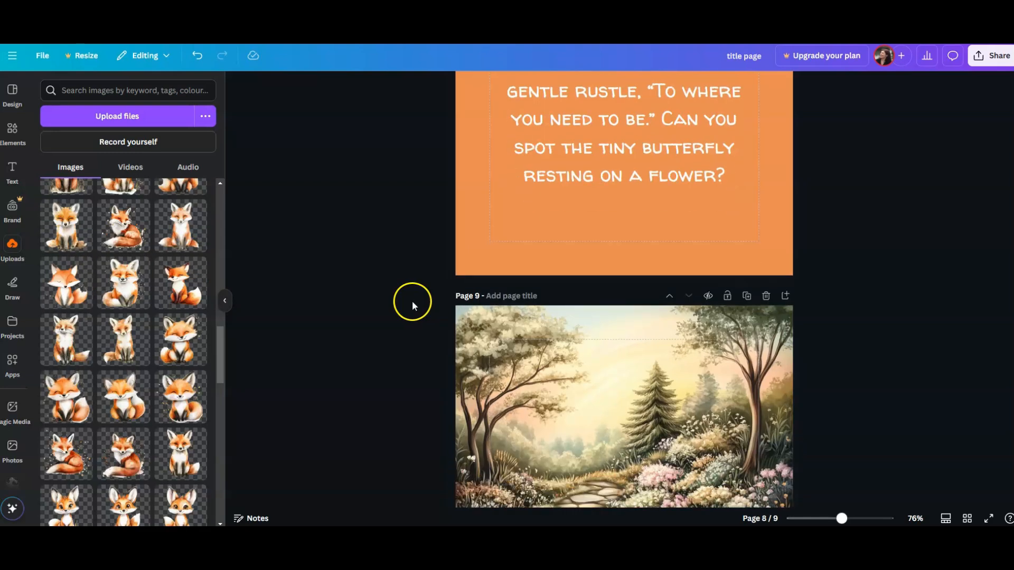
scroll(413, 304, down, 4)
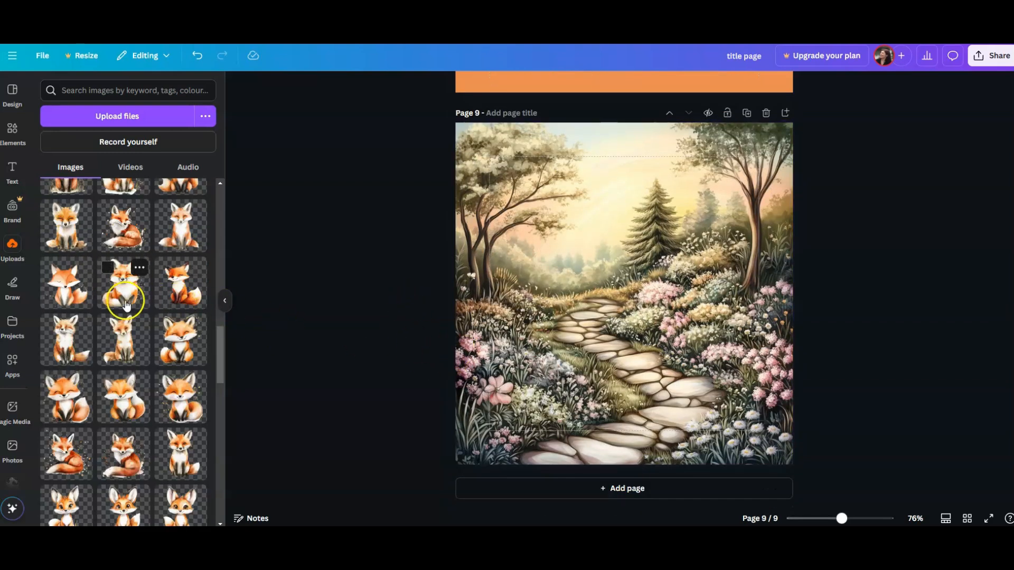
scroll(125, 293, up, 6)
click(13, 132)
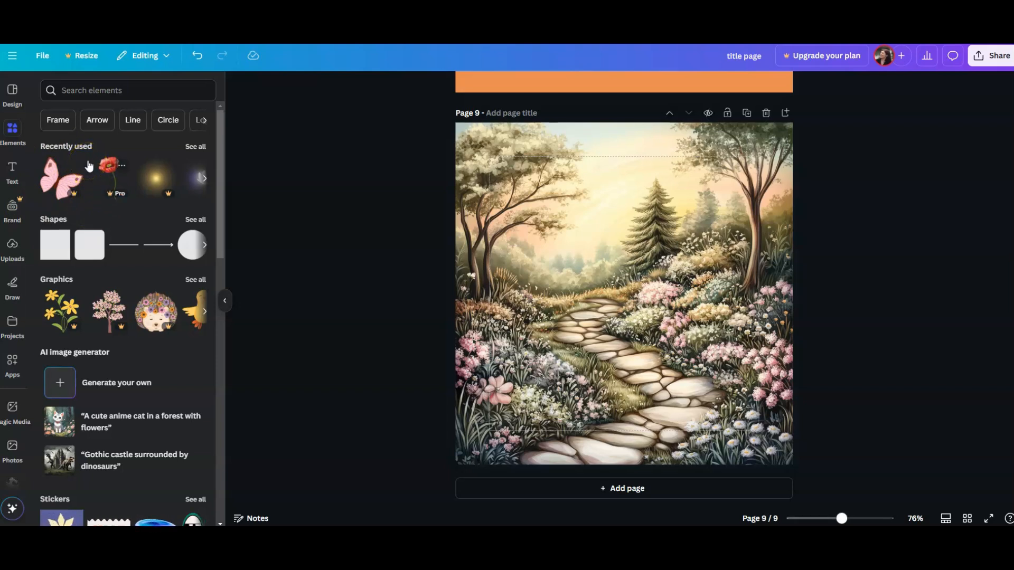
click(62, 183)
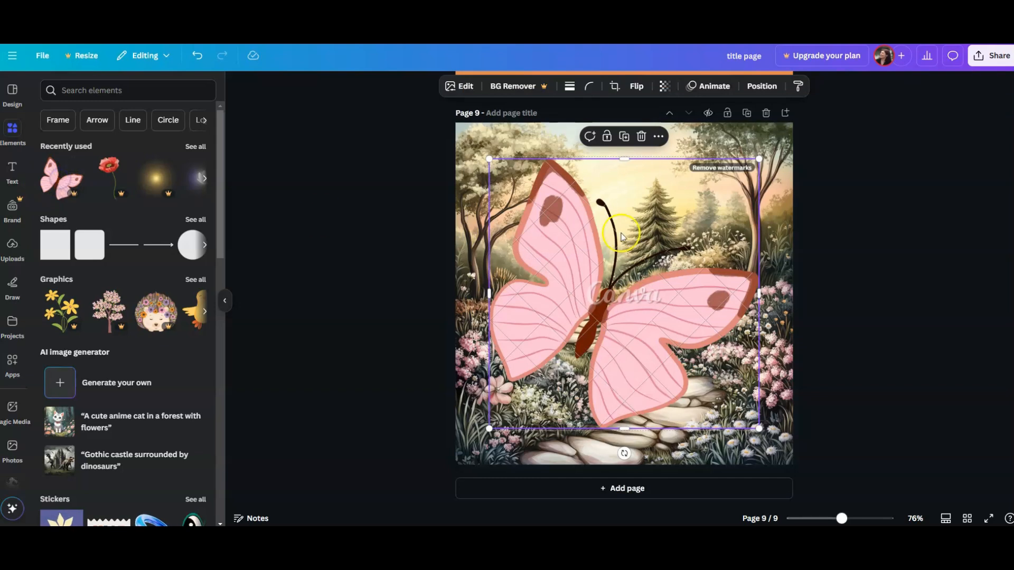
drag(757, 158, 517, 310)
click(521, 321)
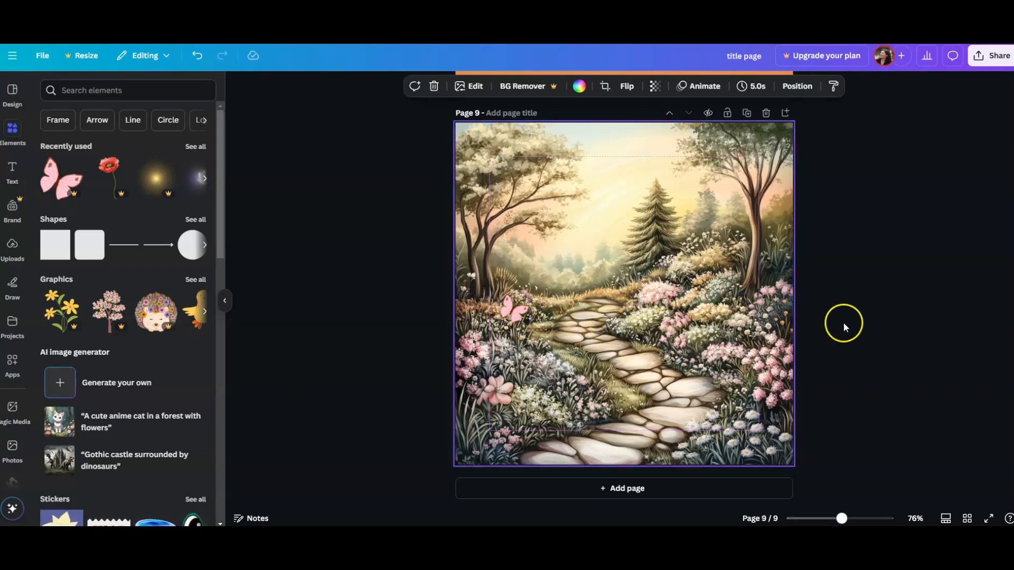
Compare the butterfly question on orange page 8 with the flower path illustration on page 9
scroll(844, 327, up, 1)
scroll(852, 321, up, 3)
scroll(852, 321, down, 4)
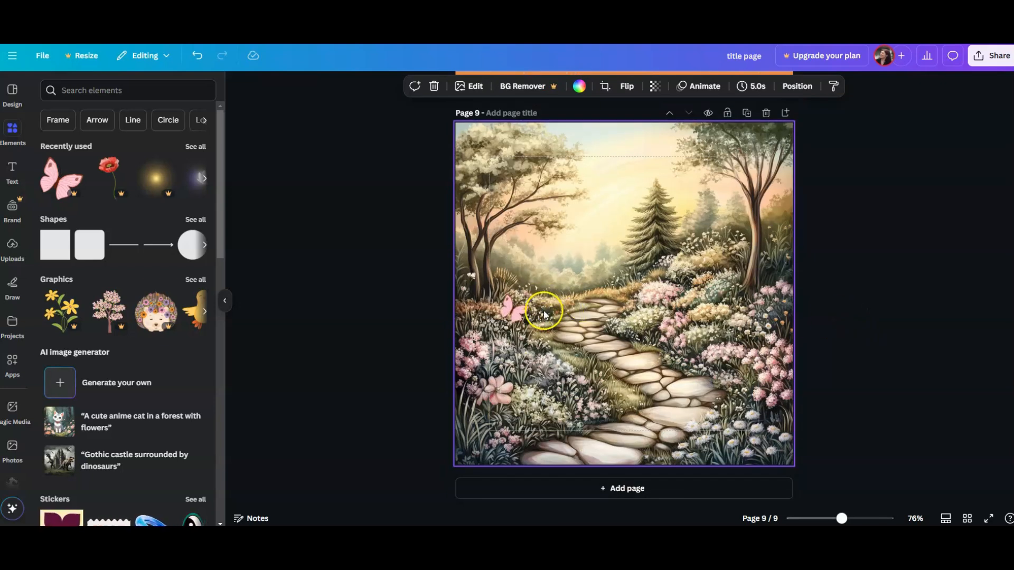
scroll(854, 290, up, 2)
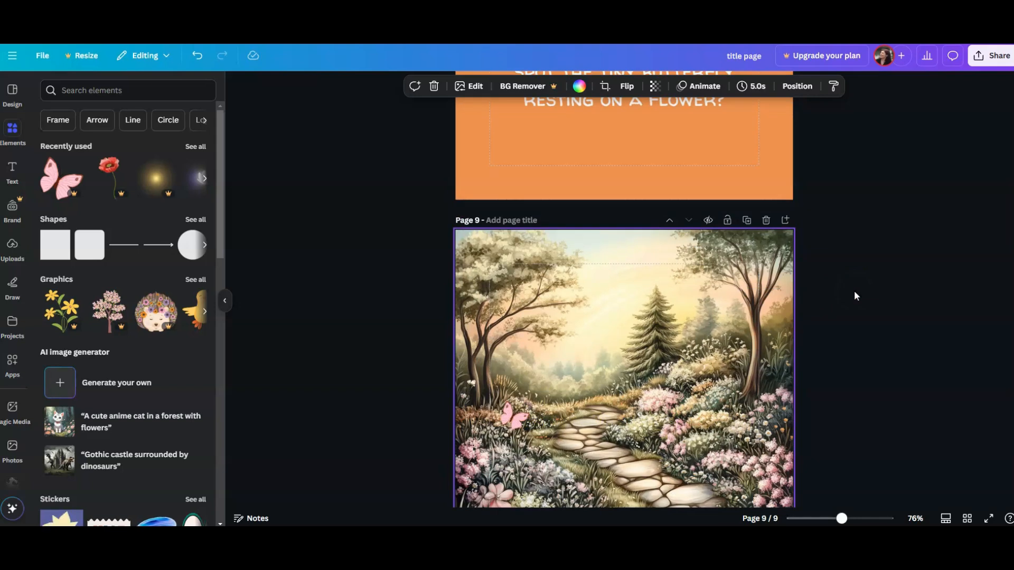
scroll(854, 291, up, 2)
scroll(854, 290, down, 4)
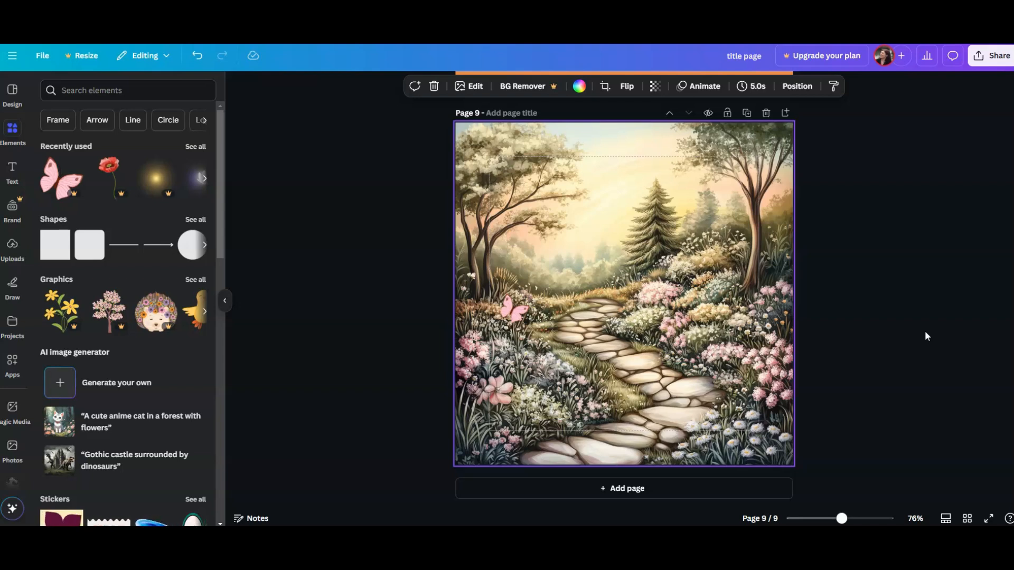
scroll(920, 334, up, 7)
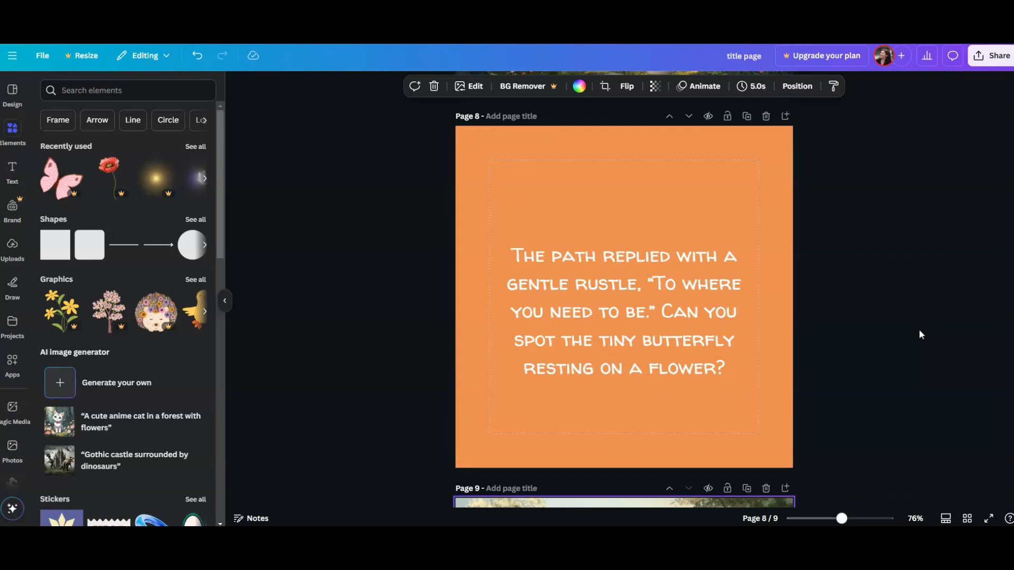
click(786, 252)
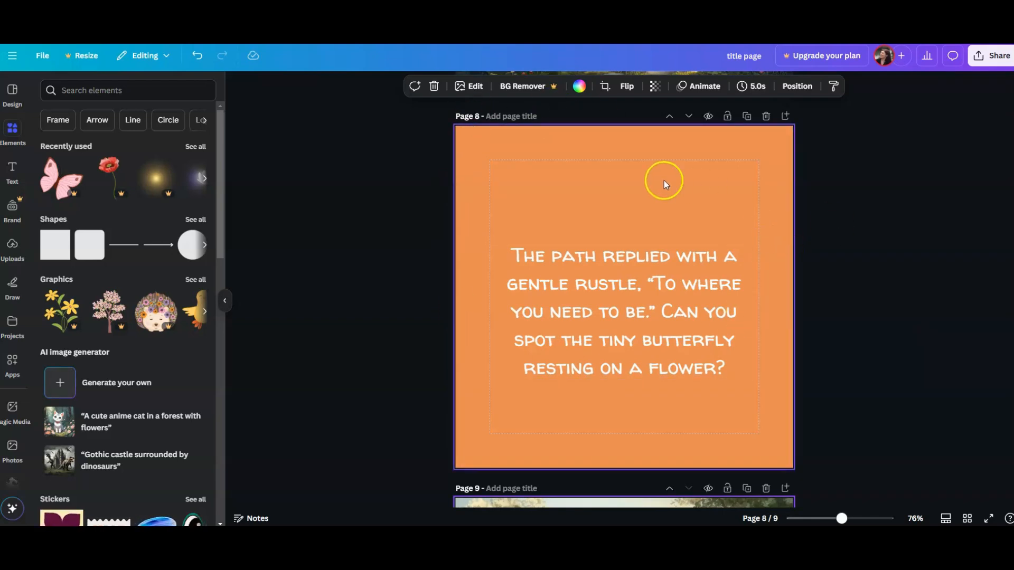
scroll(890, 287, down, 5)
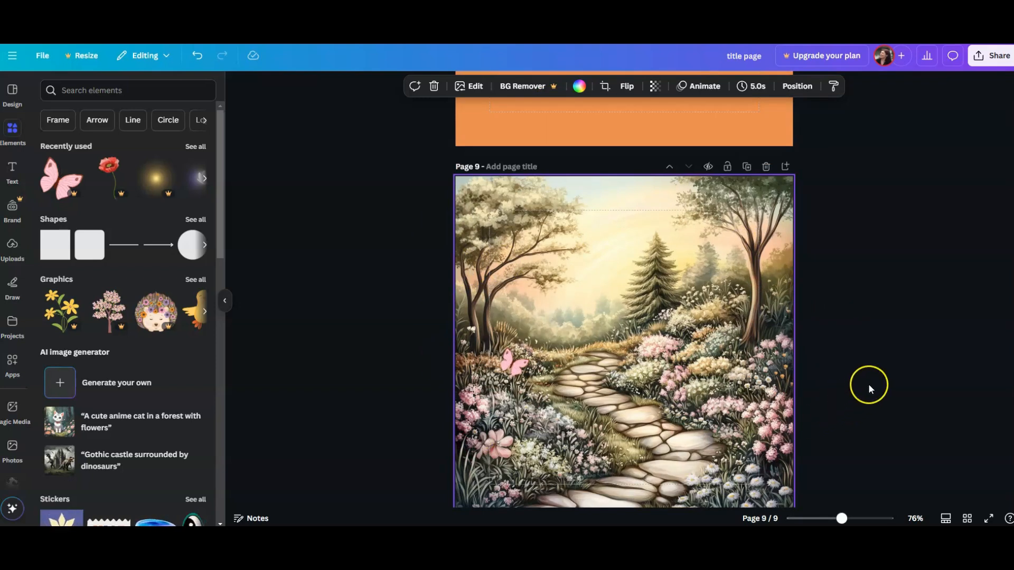
scroll(868, 385, up, 4)
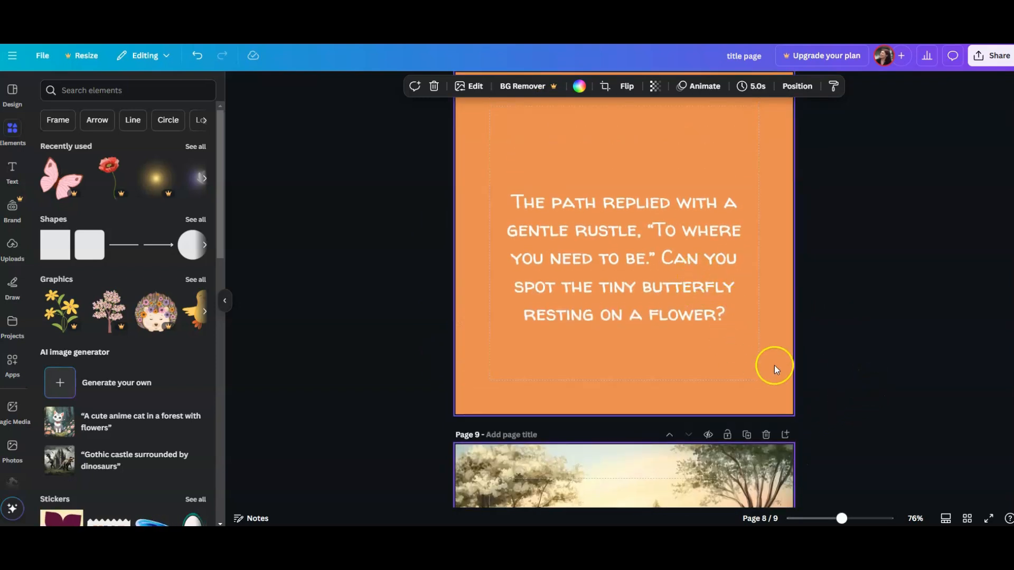
scroll(776, 362, down, 2)
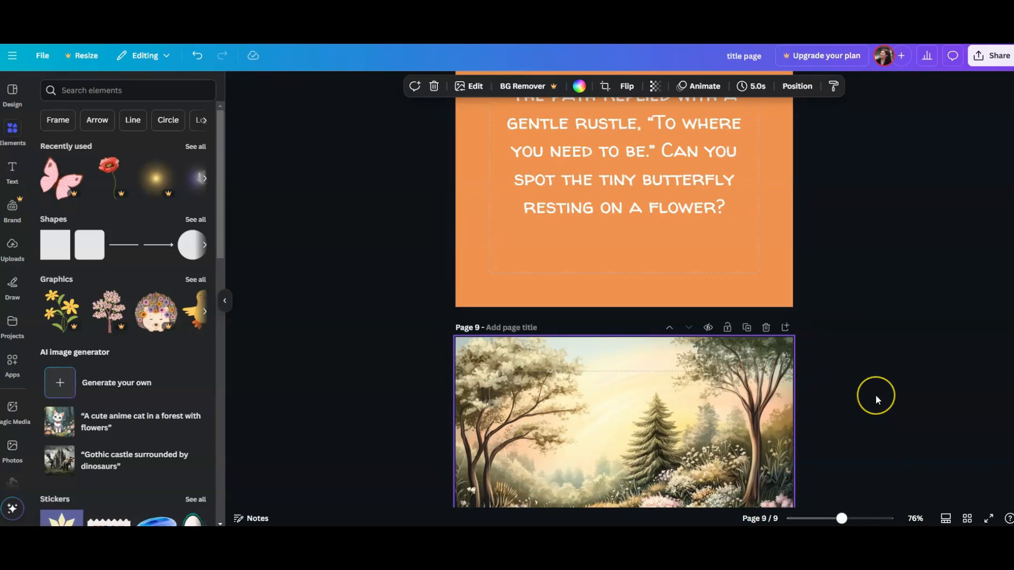
scroll(876, 396, down, 4)
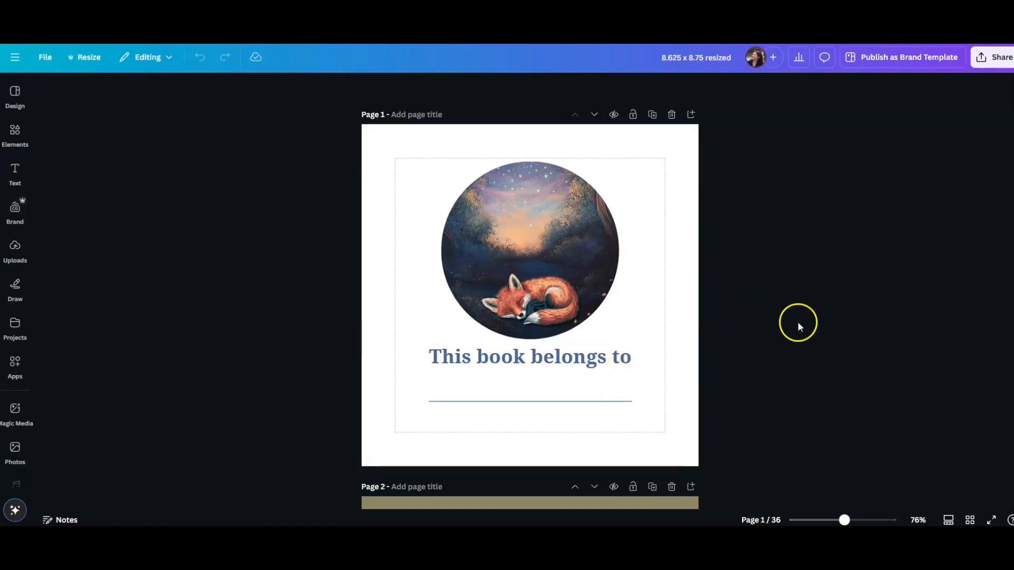
Review the front matter of the 36-page "8.625 x 8.75 resized" book: the ownership page, copyright page and story introduction
scroll(808, 318, down, 3)
scroll(809, 316, down, 2)
scroll(824, 309, up, 5)
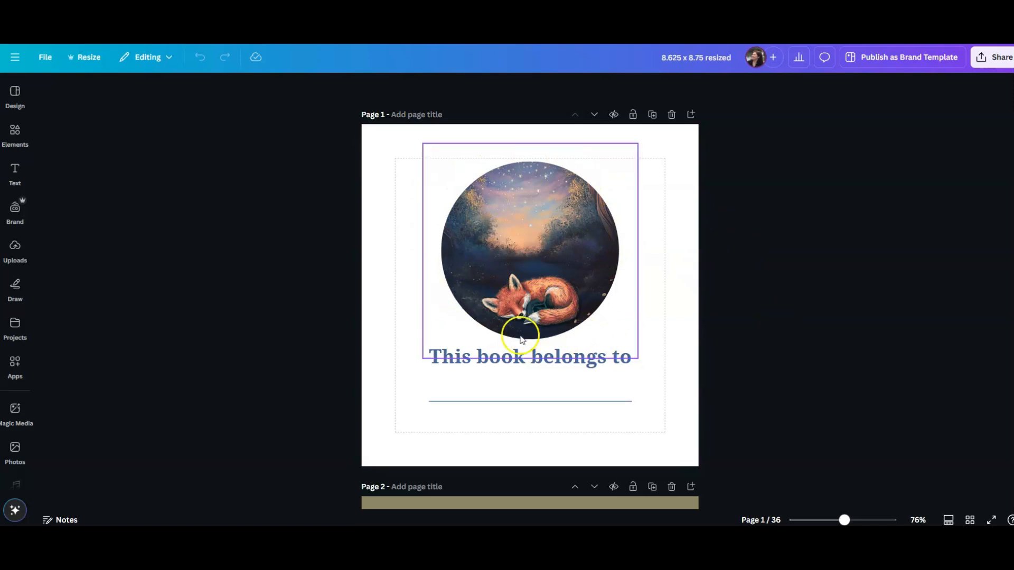
scroll(743, 322, down, 7)
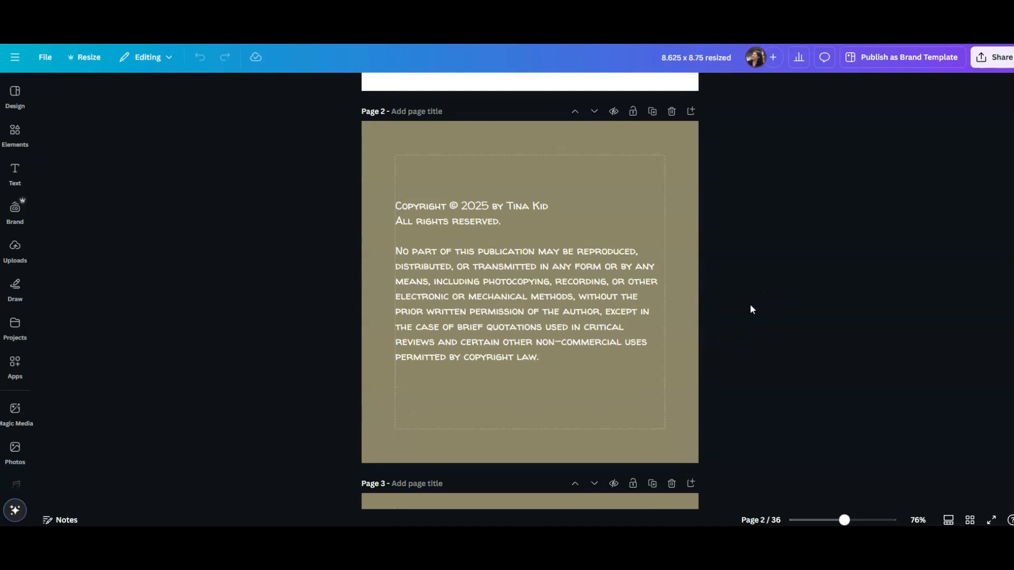
scroll(755, 308, down, 5)
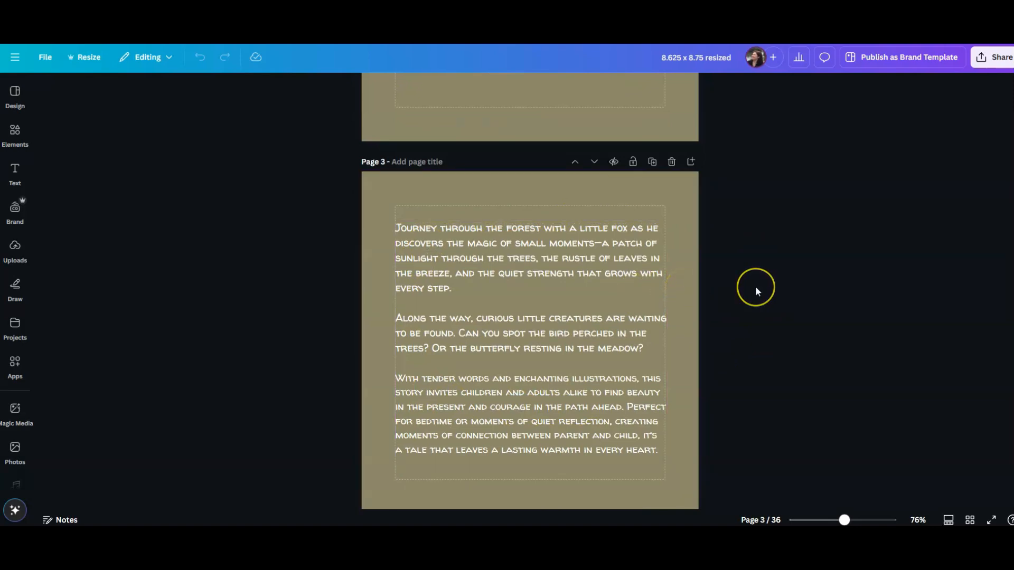
scroll(755, 287, down, 3)
Examine story pages 4 to 9, checking how each coloured text page pairs with its facing illustration
scroll(771, 284, down, 5)
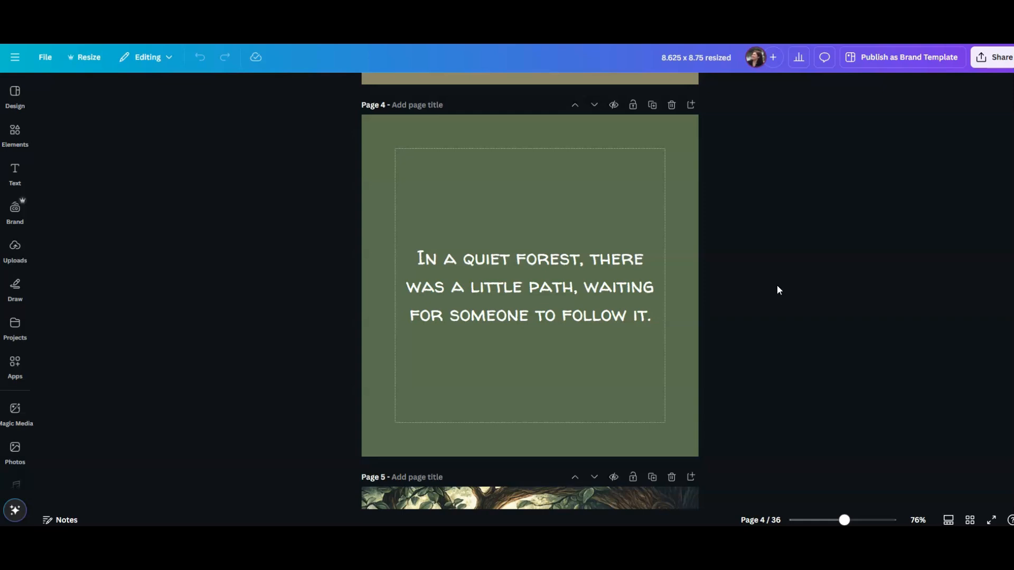
scroll(778, 286, down, 7)
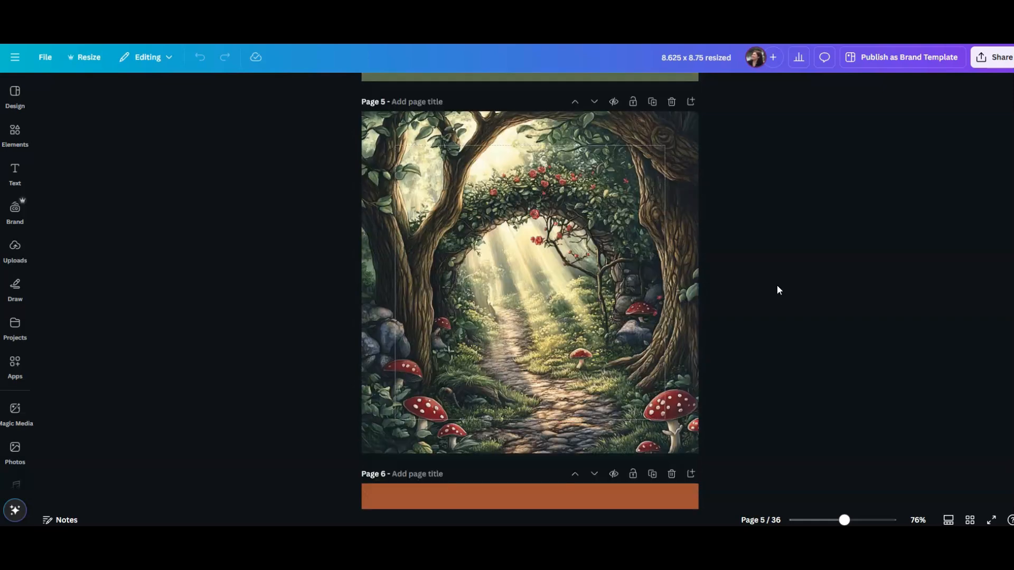
scroll(777, 290, down, 7)
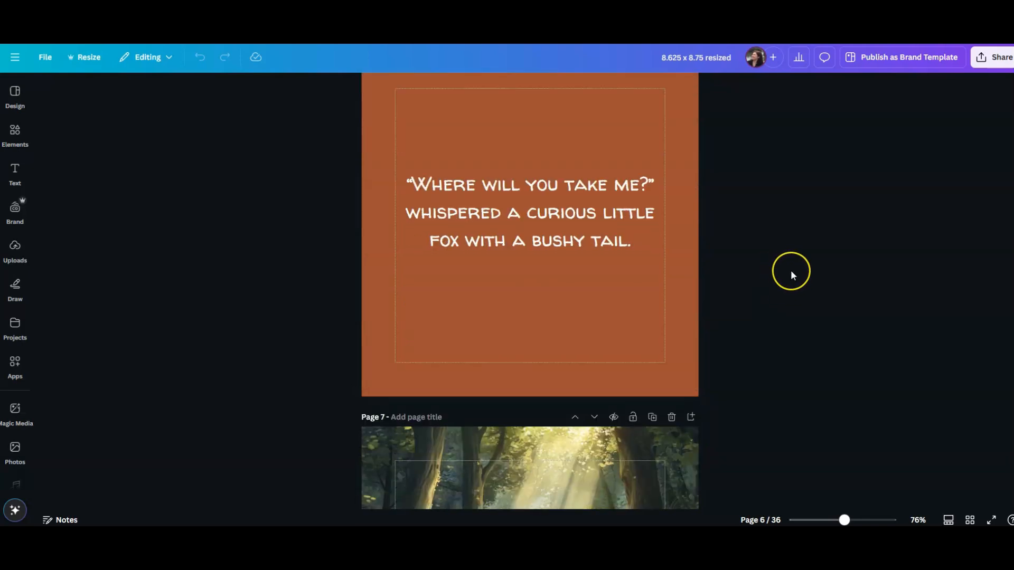
scroll(791, 270, down, 2)
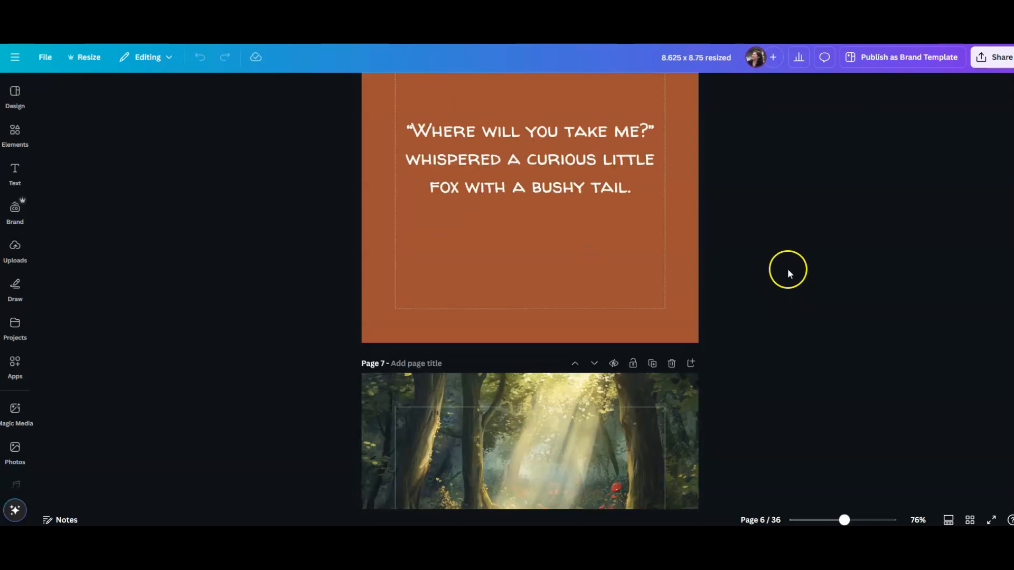
scroll(745, 232, down, 5)
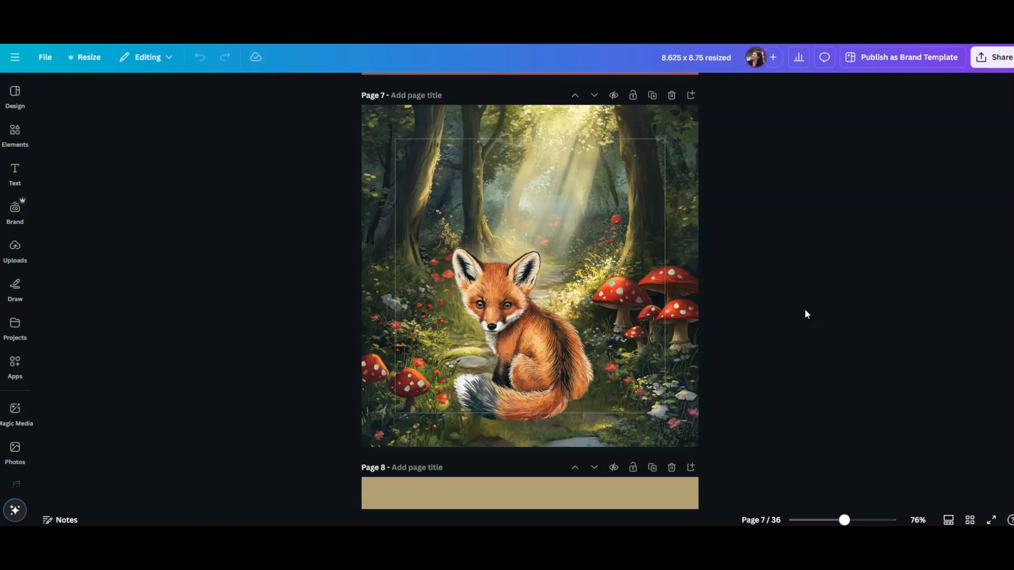
scroll(805, 311, down, 1)
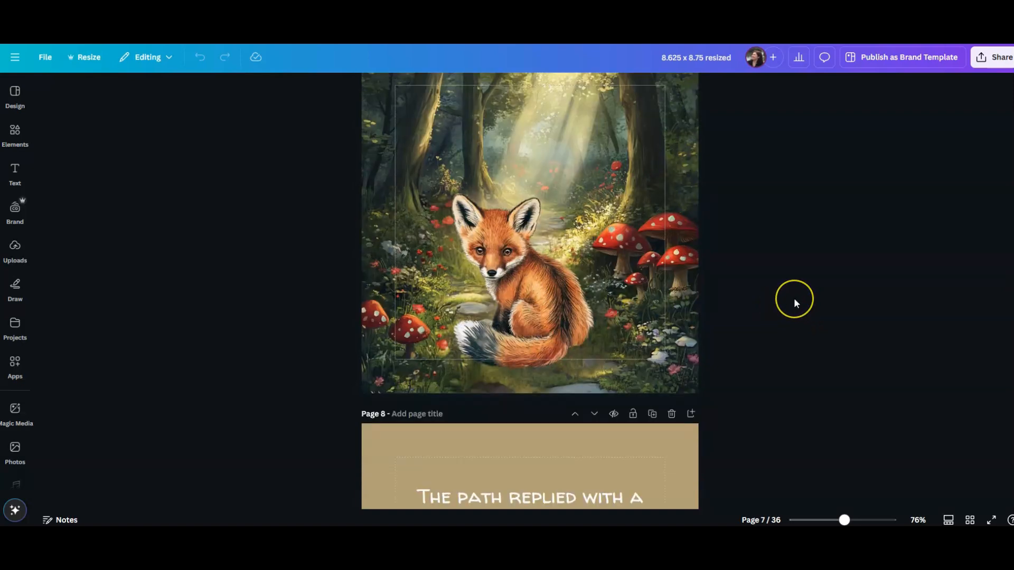
scroll(817, 287, up, 1)
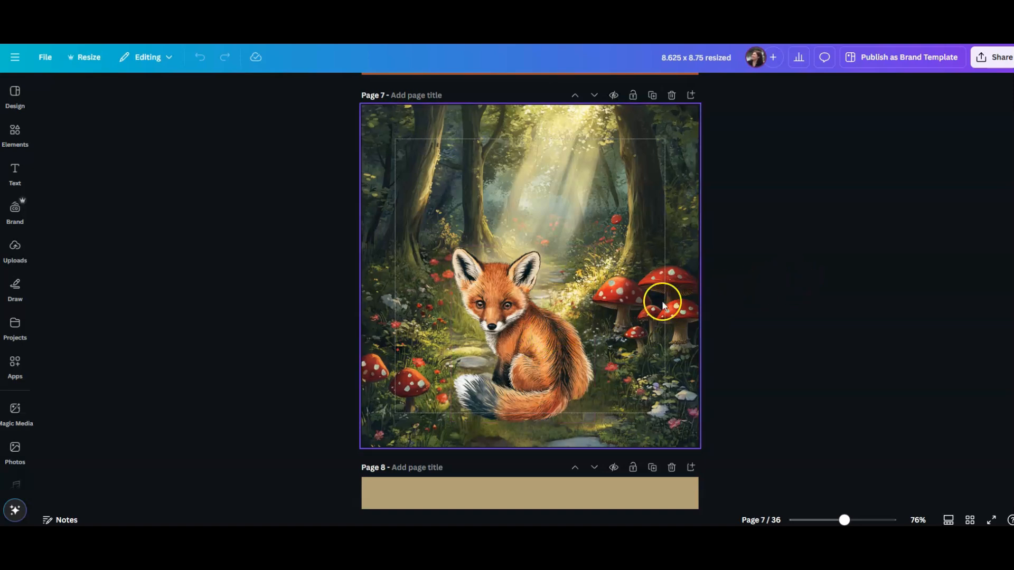
scroll(835, 334, down, 5)
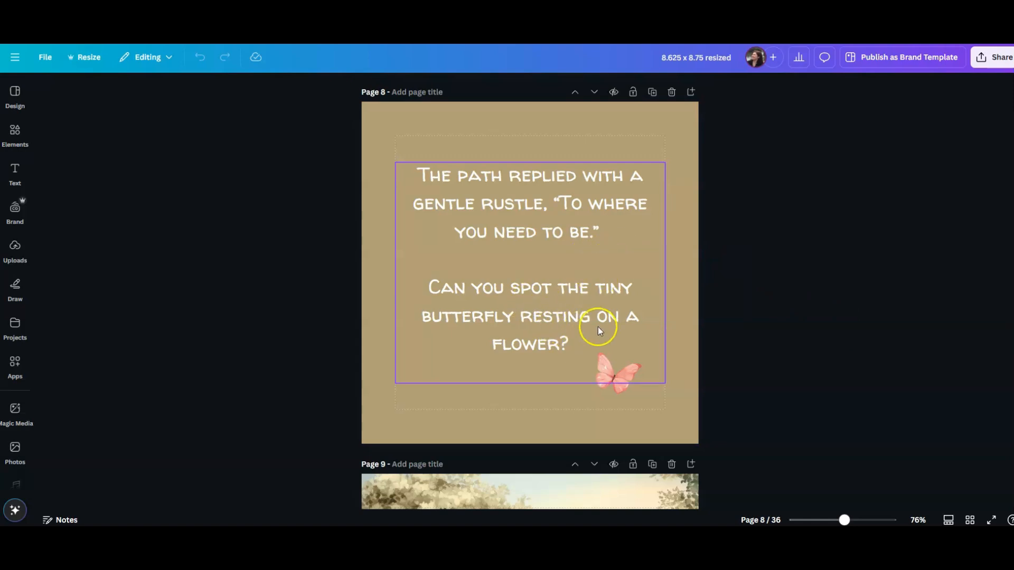
scroll(763, 365, down, 4)
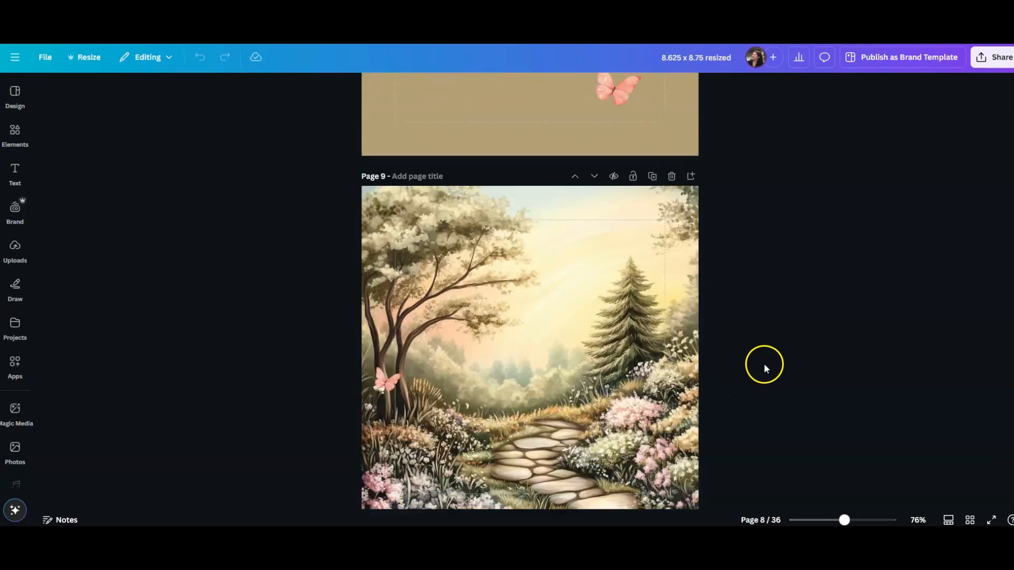
scroll(799, 346, down, 2)
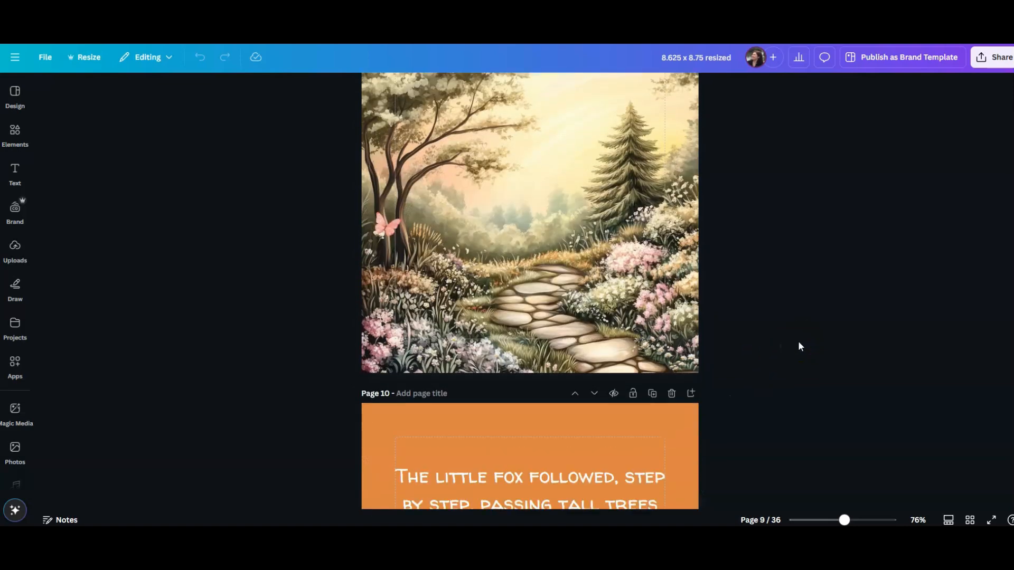
Examine pages 10 to 14, checking how the bird and dandelion seed questions match details hidden in the illustrations
scroll(799, 346, down, 4)
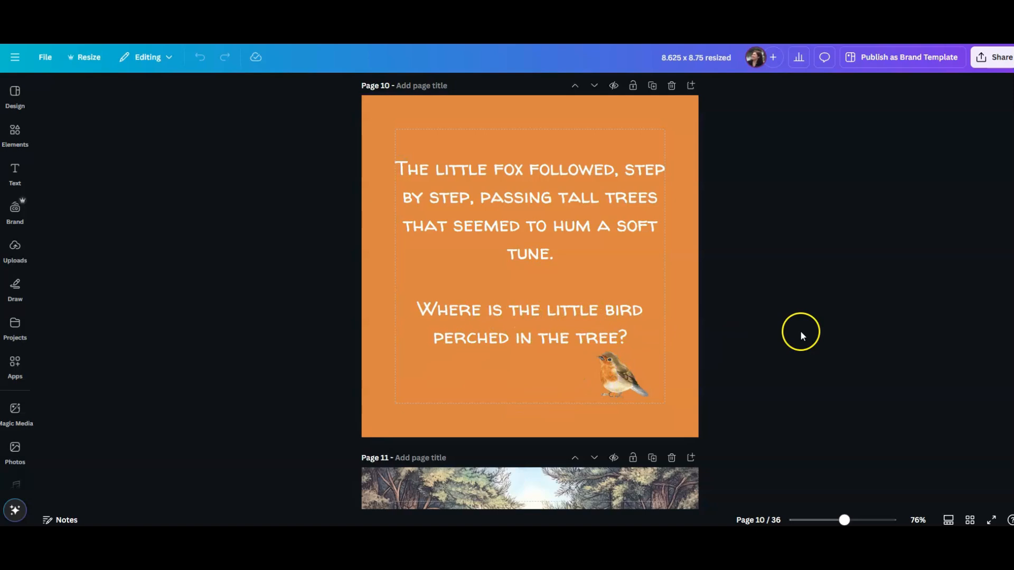
scroll(800, 331, down, 4)
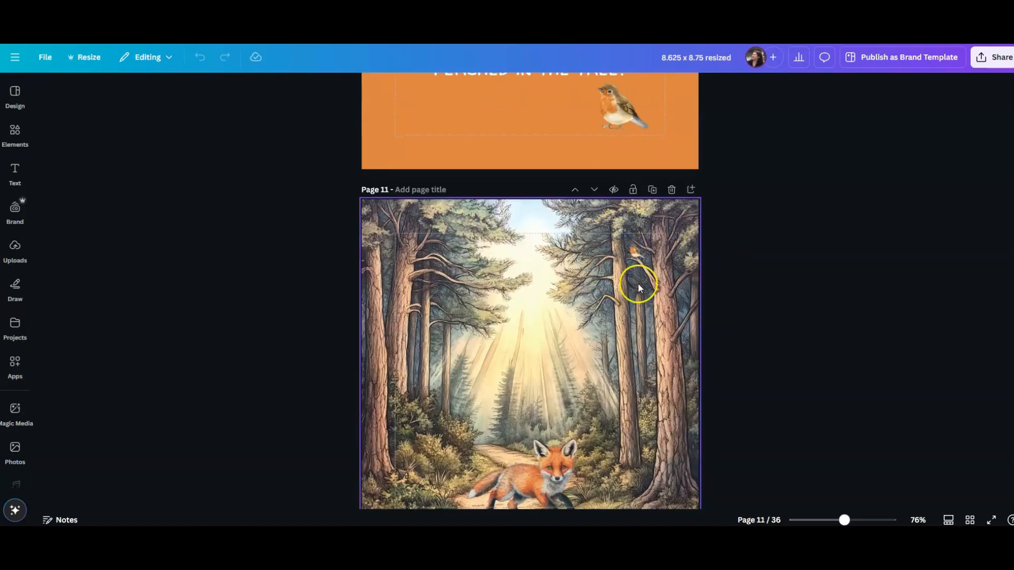
scroll(853, 290, down, 2)
scroll(847, 278, up, 2)
scroll(846, 278, down, 2)
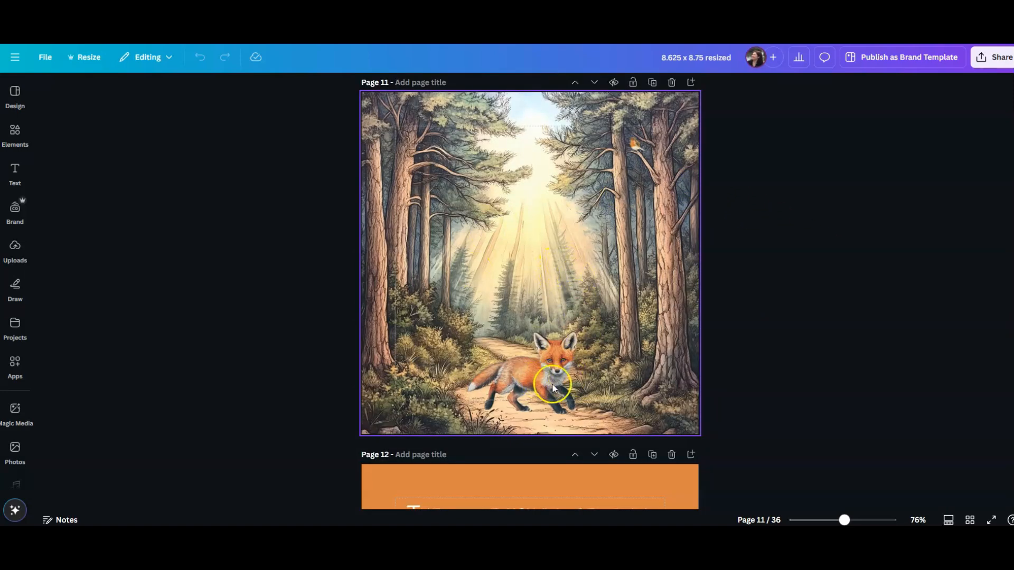
scroll(731, 381, down, 7)
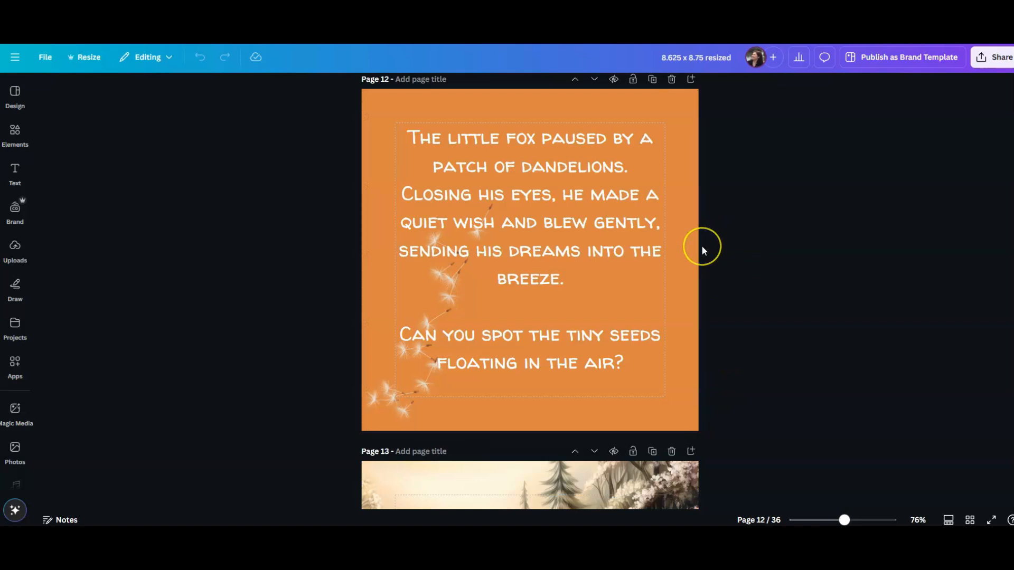
scroll(703, 249, down, 7)
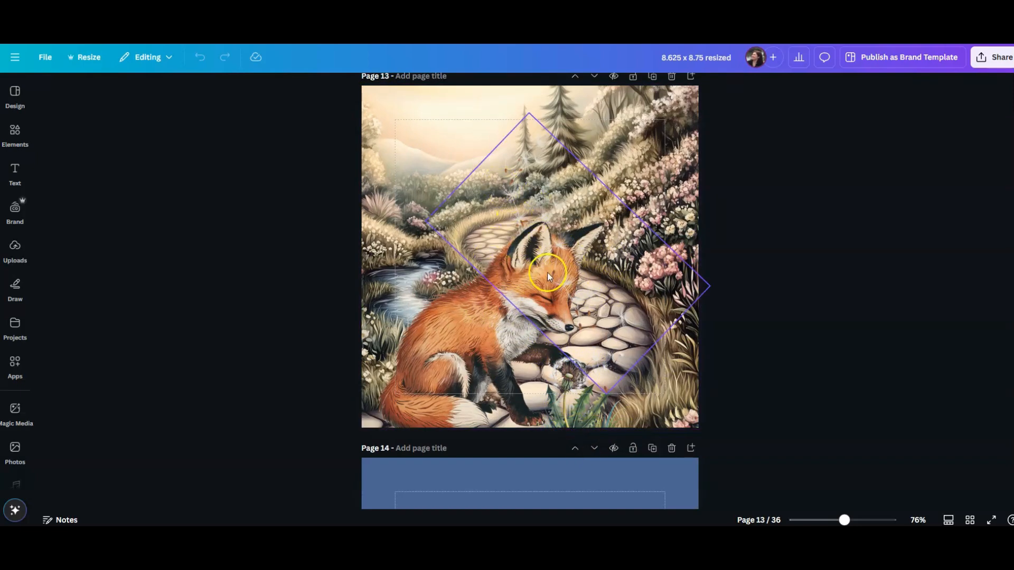
scroll(764, 305, down, 3)
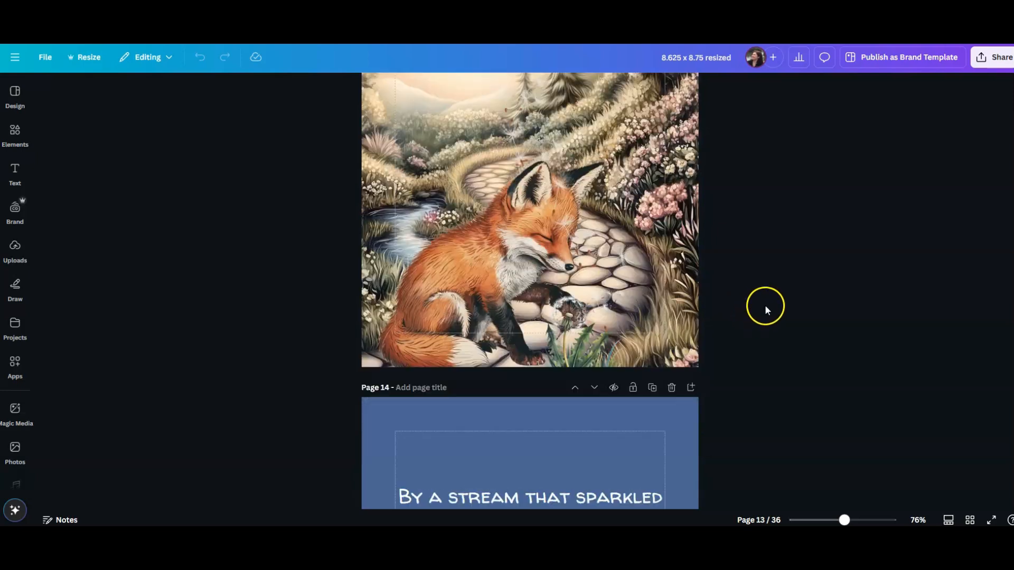
Examine pages 14 to 23, checking how the fish, snail and evening star questions relate to their facing illustrations
scroll(767, 311, down, 5)
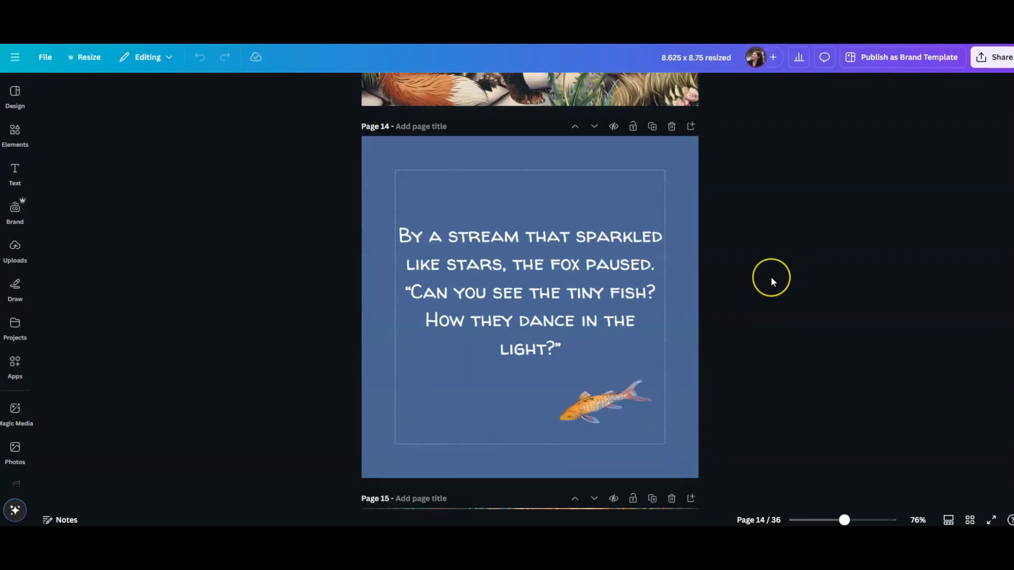
scroll(771, 279, down, 7)
scroll(771, 282, down, 3)
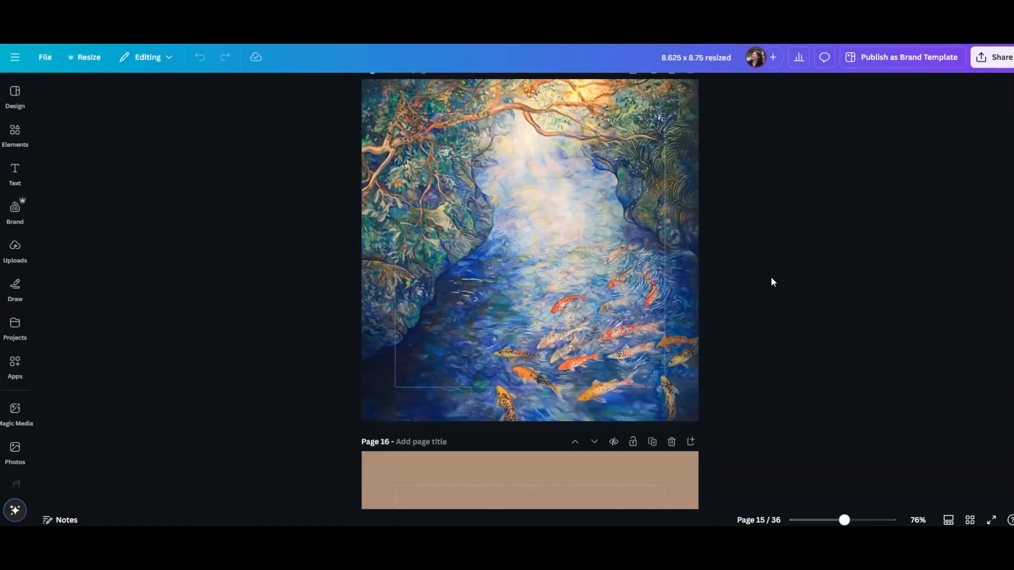
scroll(785, 271, down, 8)
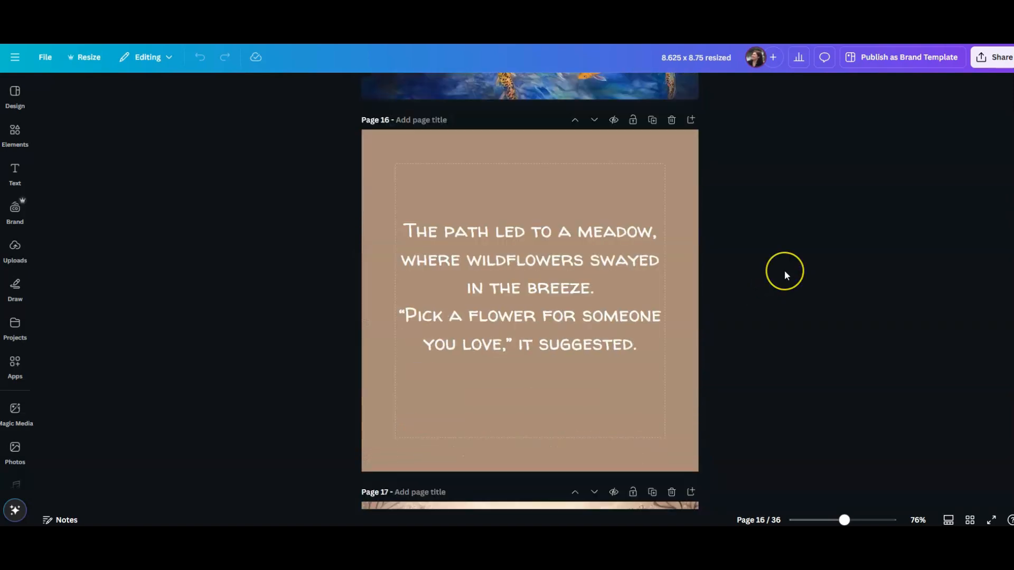
scroll(785, 273, down, 10)
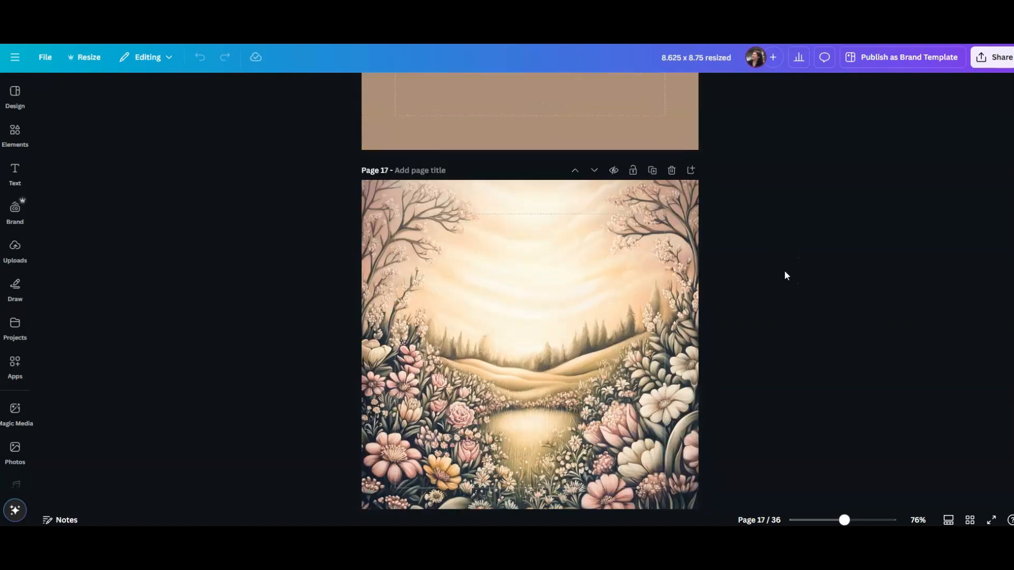
scroll(785, 275, down, 14)
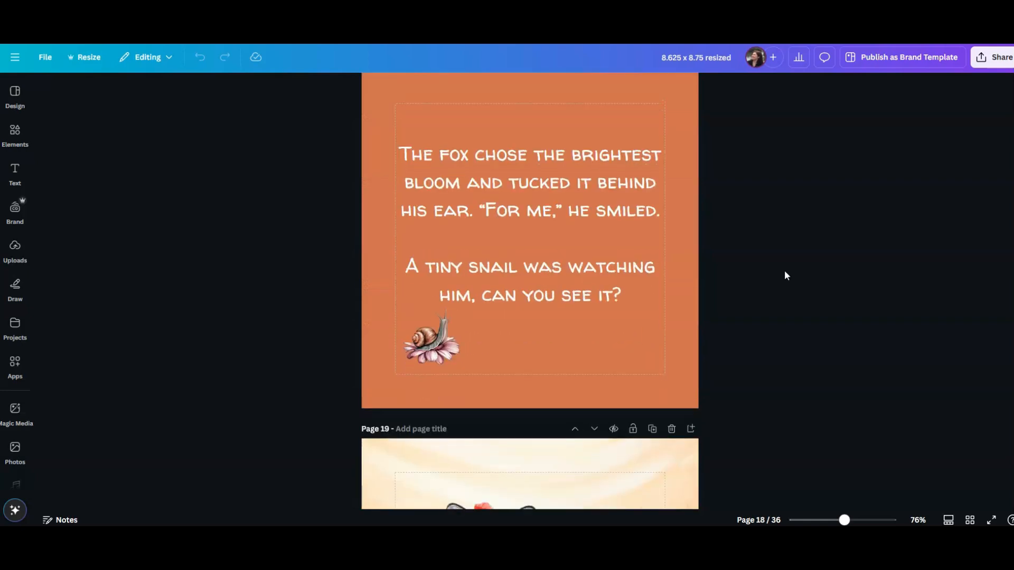
scroll(785, 274, down, 15)
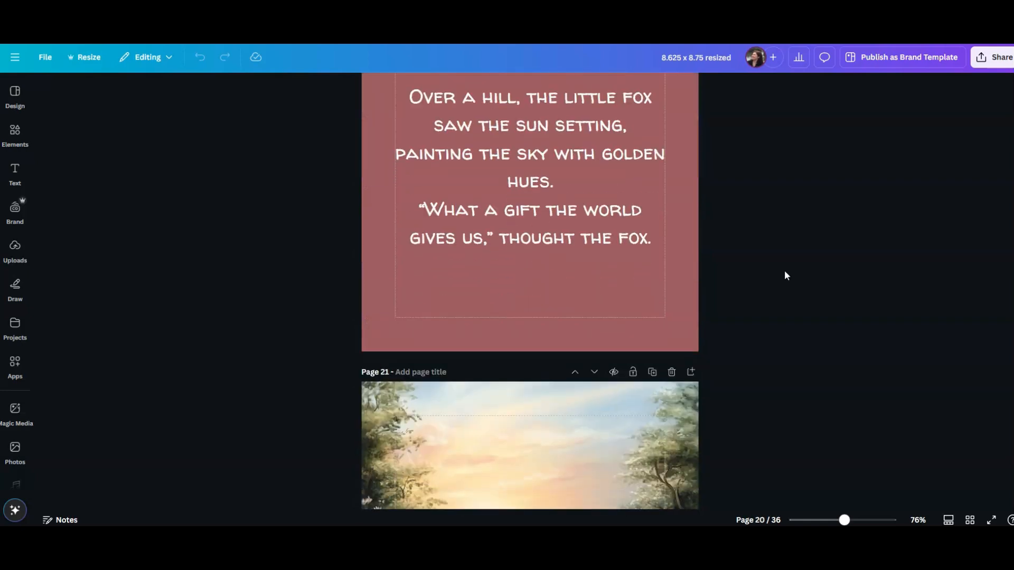
scroll(785, 275, down, 20)
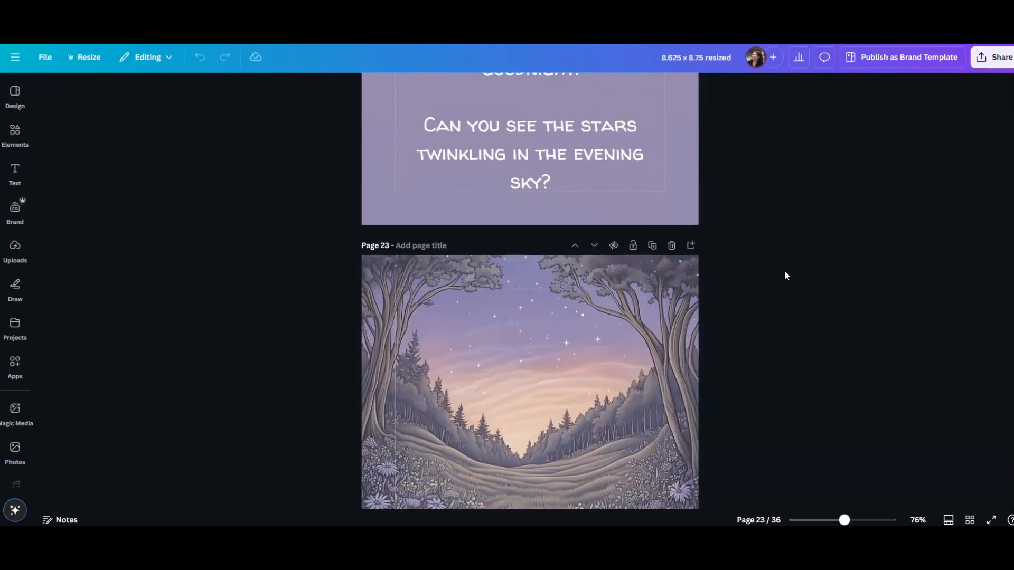
Examine night pages 24 to 29, comparing the Moon and firefly texts with the fox and stone path illustrations facing them
scroll(784, 275, down, 10)
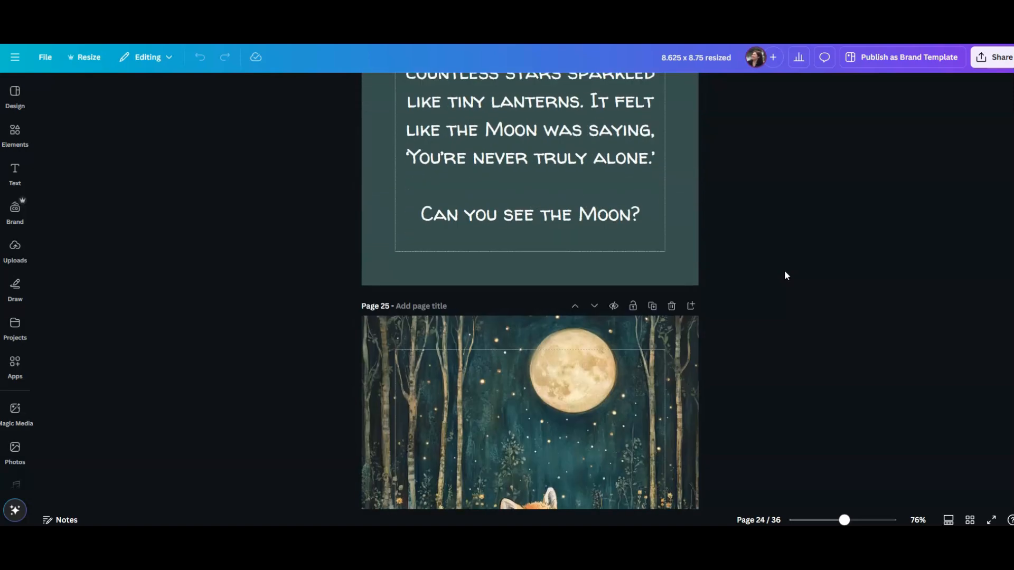
scroll(784, 275, down, 4)
scroll(784, 275, down, 7)
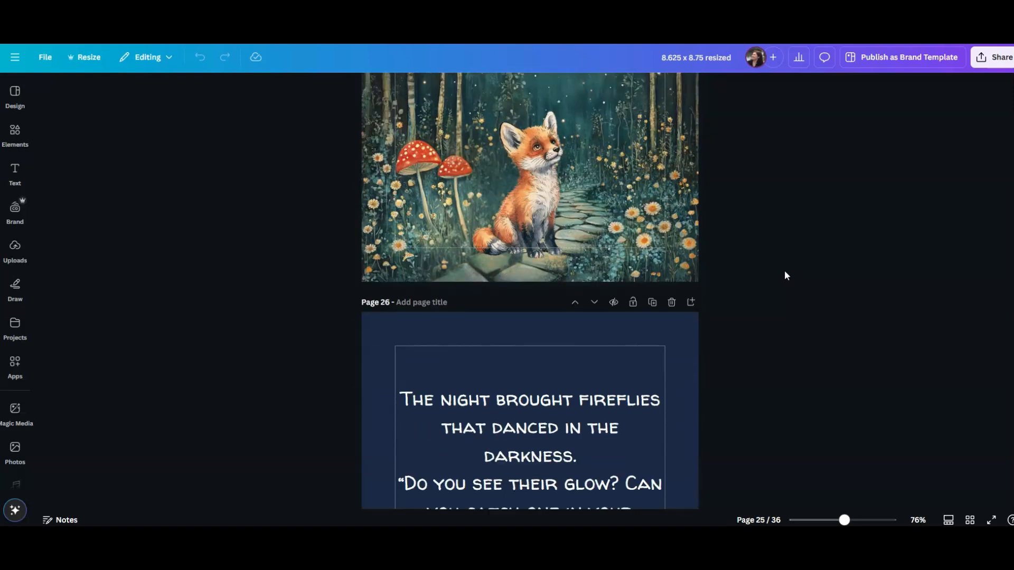
scroll(785, 275, down, 11)
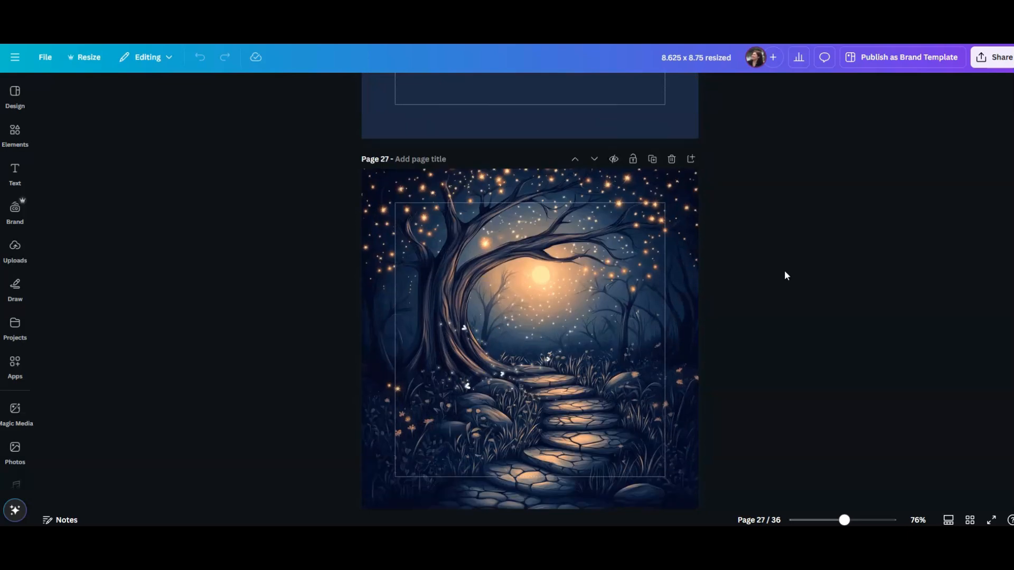
scroll(784, 275, down, 5)
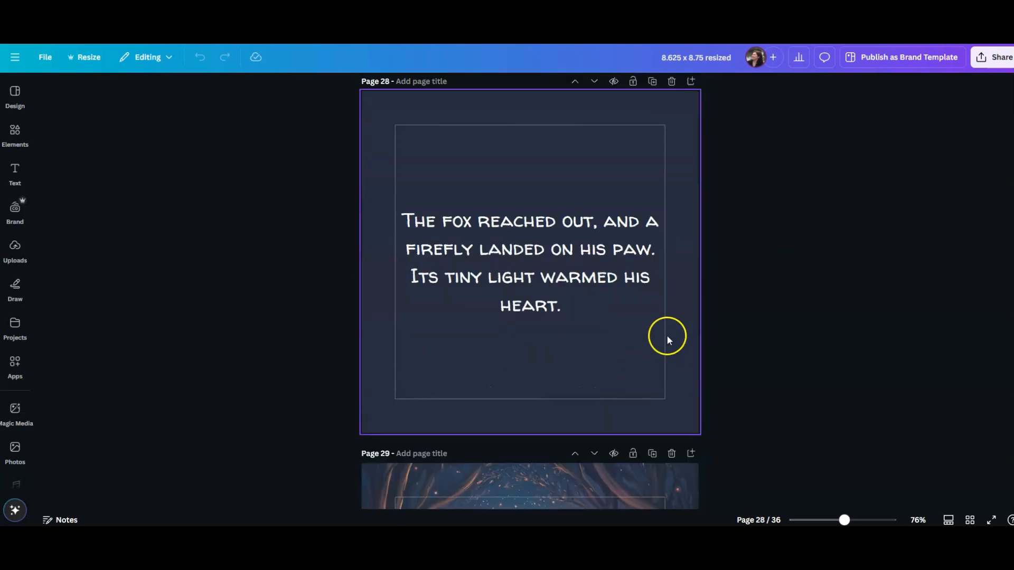
scroll(755, 365, down, 3)
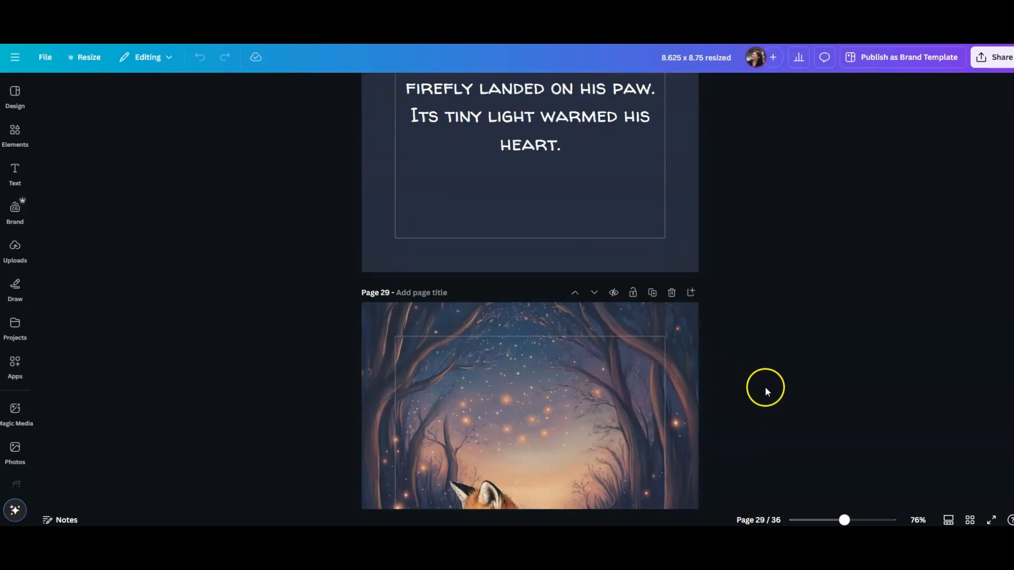
scroll(765, 386, down, 2)
scroll(769, 388, down, 9)
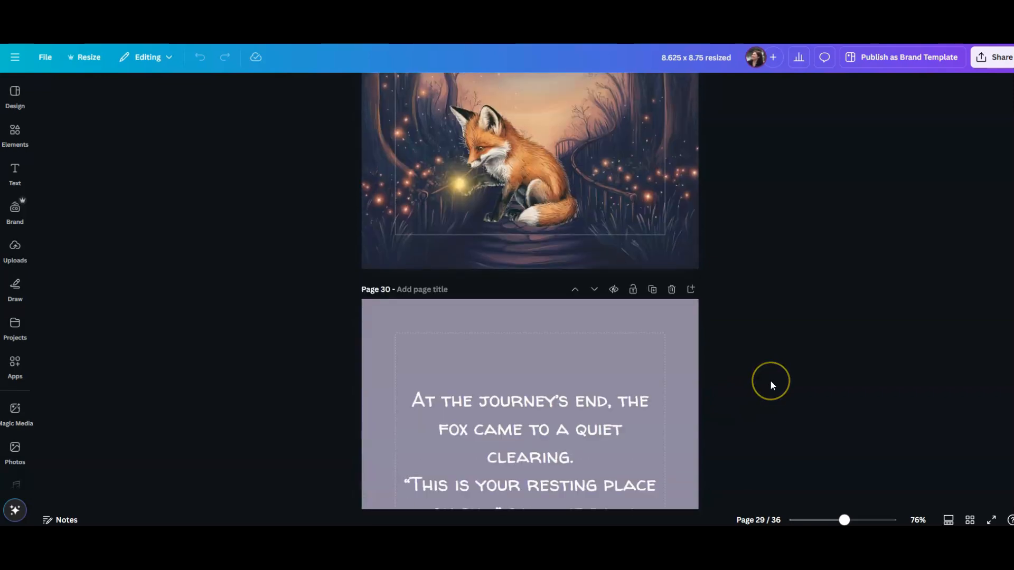
Review closing pages 30 to 36, from the quiet clearing and sleeping fox to "The End" and the thank-you page
scroll(771, 386, down, 15)
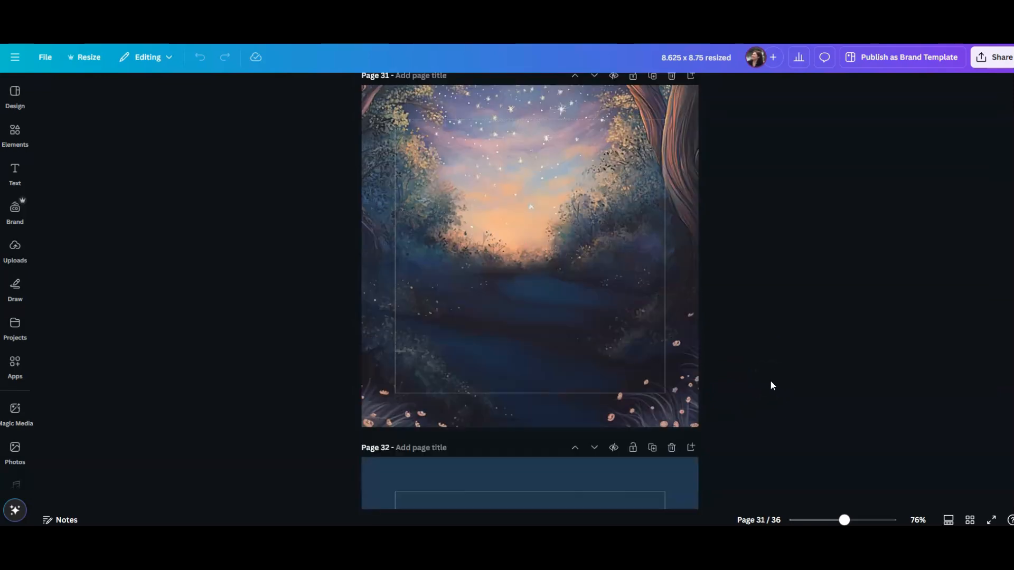
scroll(771, 382, up, 9)
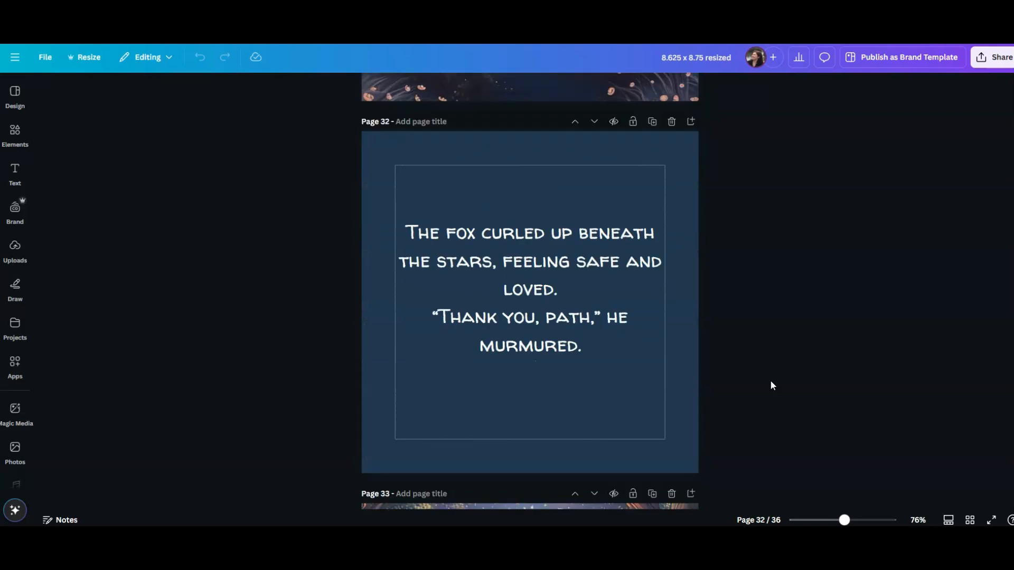
scroll(771, 382, down, 4)
scroll(771, 379, down, 12)
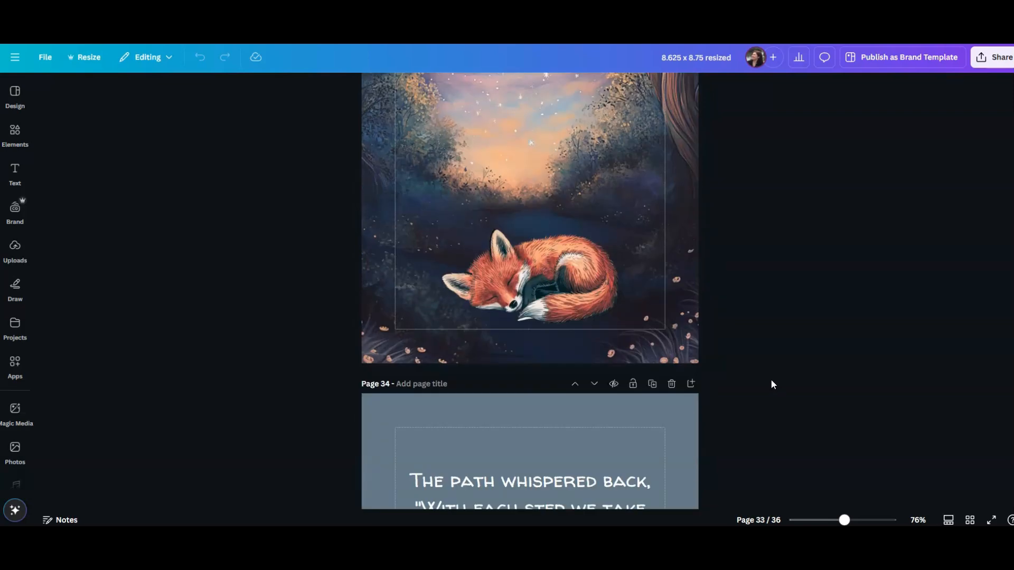
scroll(771, 379, up, 8)
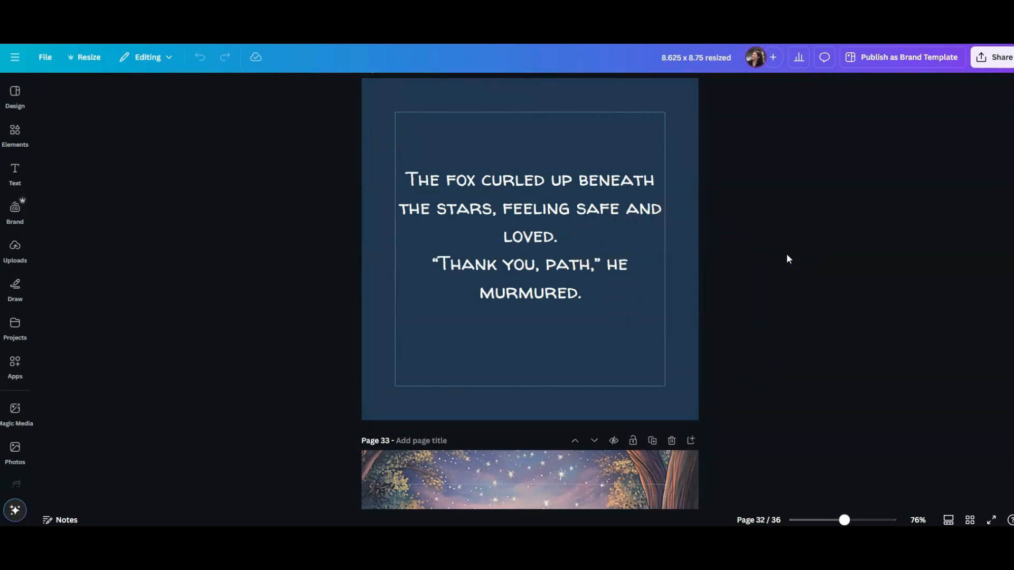
scroll(787, 254, down, 13)
scroll(798, 252, down, 1)
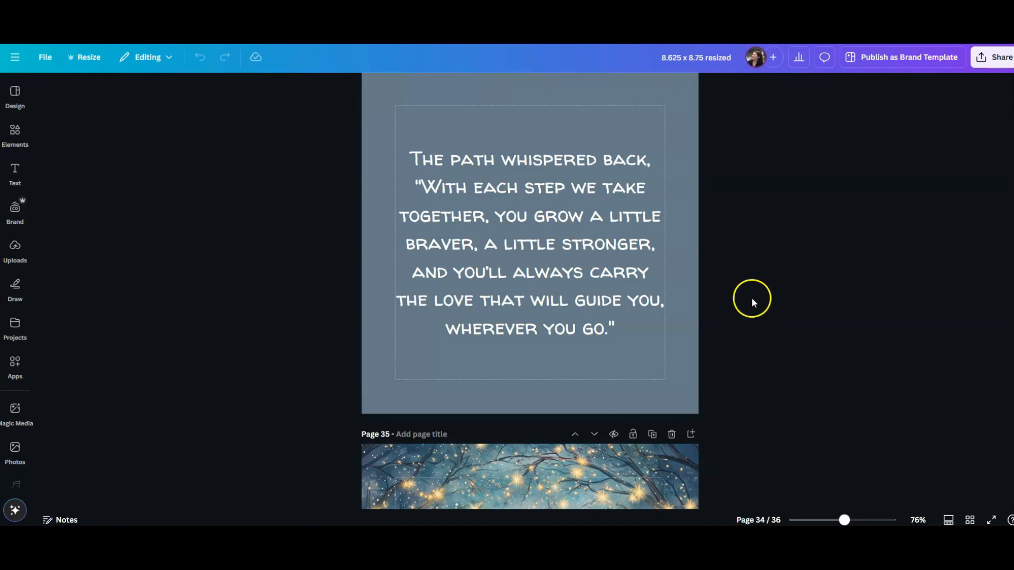
scroll(754, 288, down, 6)
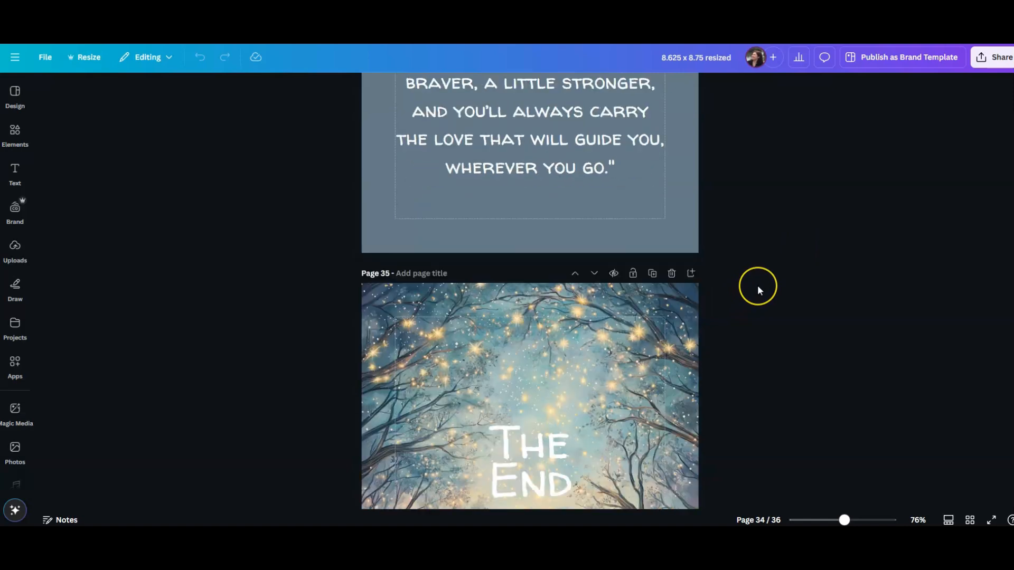
scroll(758, 286, down, 6)
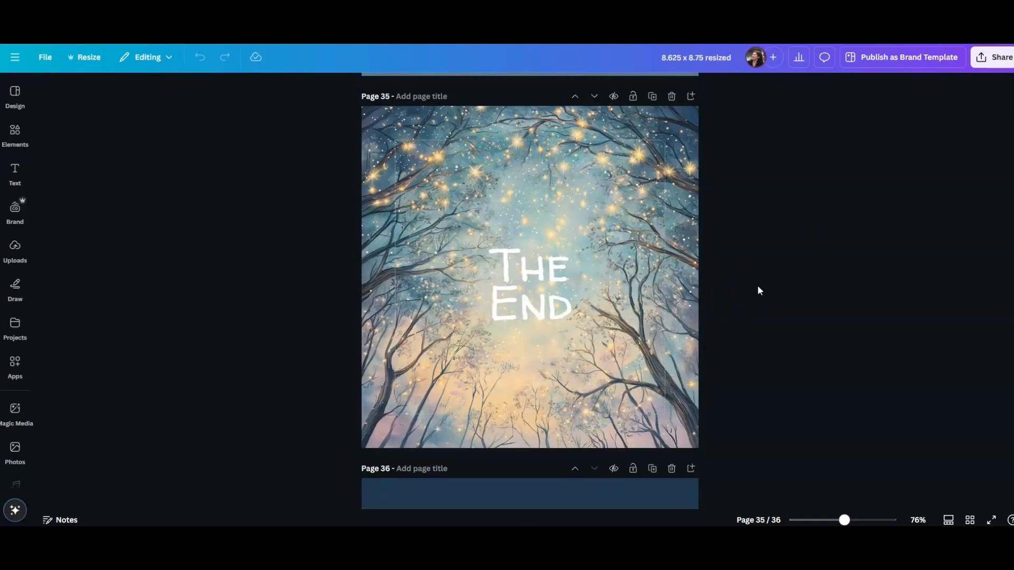
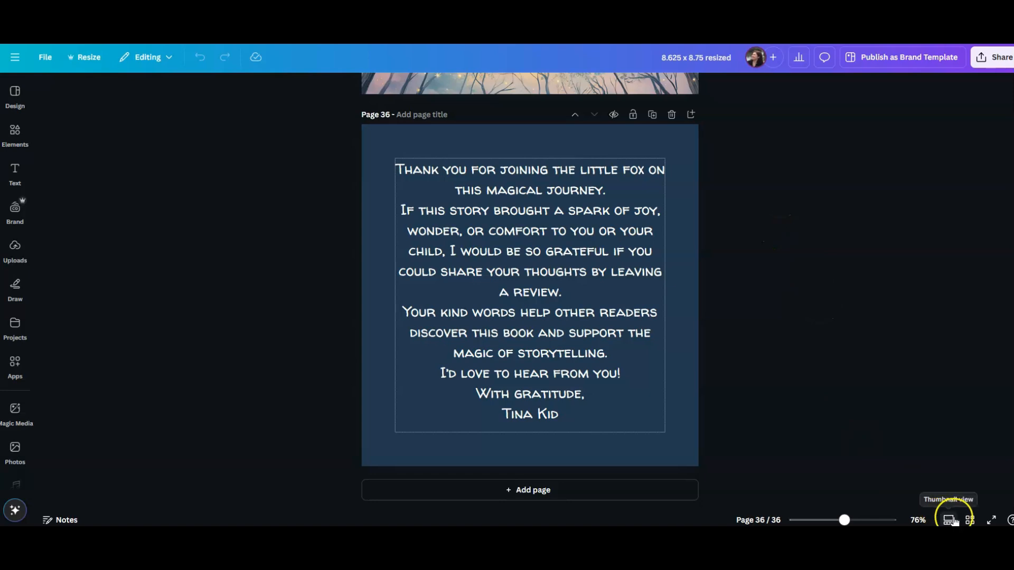
Display all pages as a grid and review how text colours and illustrations progress from day to night across the book
click(968, 513)
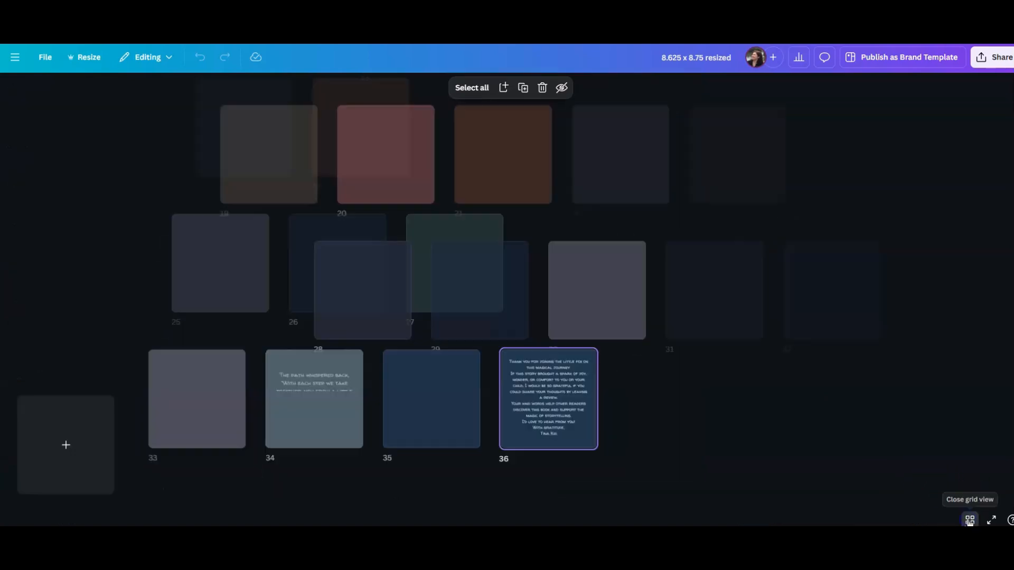
scroll(808, 465, up, 5)
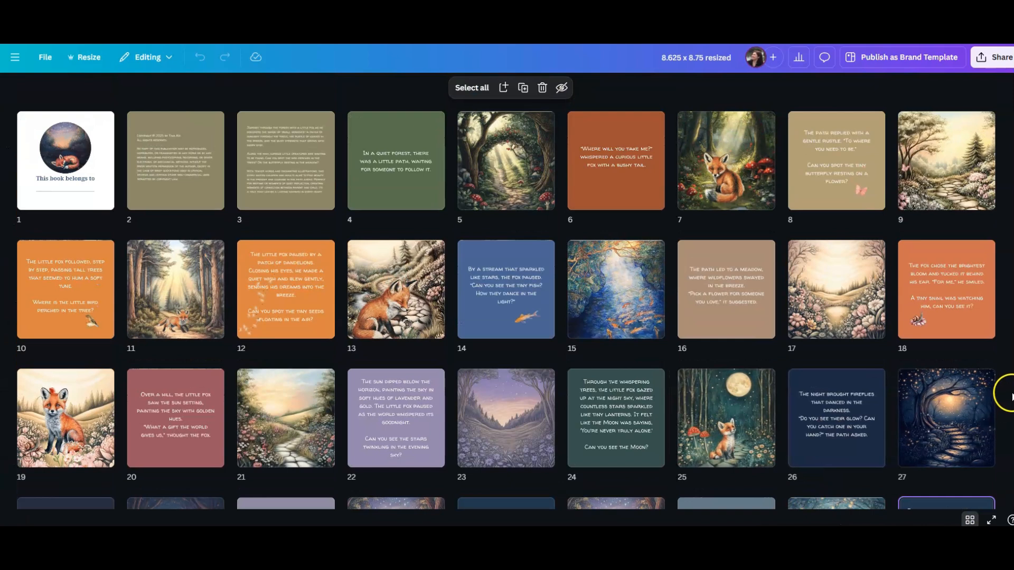
scroll(1006, 397, down, 2)
scroll(1009, 396, down, 1)
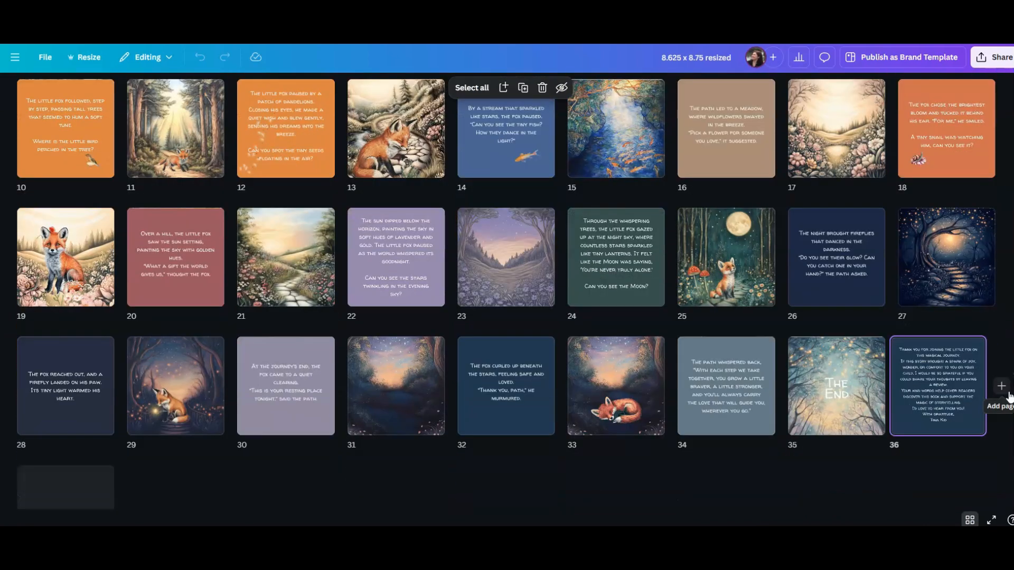
scroll(1009, 395, down, 1)
scroll(1009, 395, up, 2)
click(1002, 394)
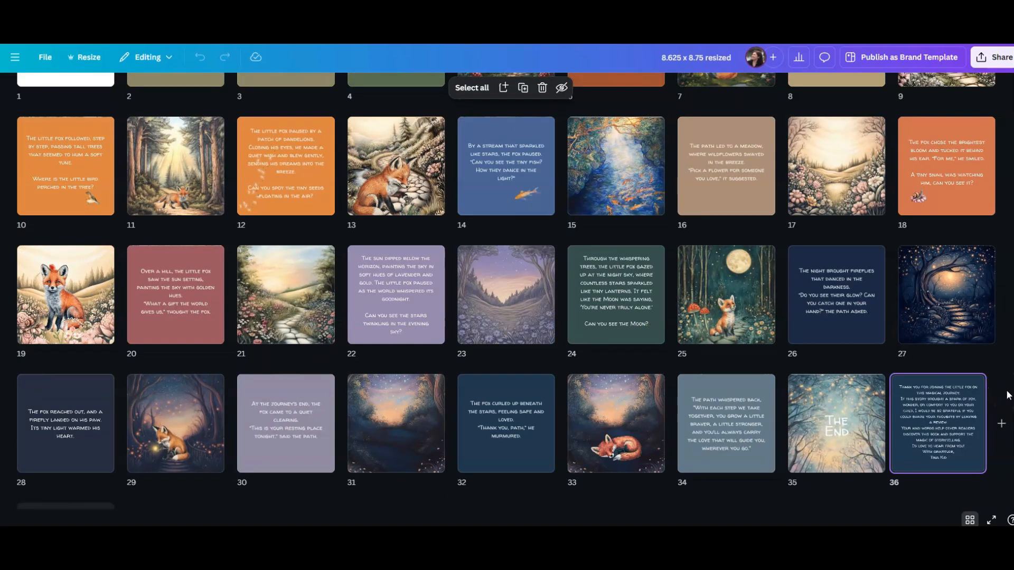
scroll(1008, 395, up, 2)
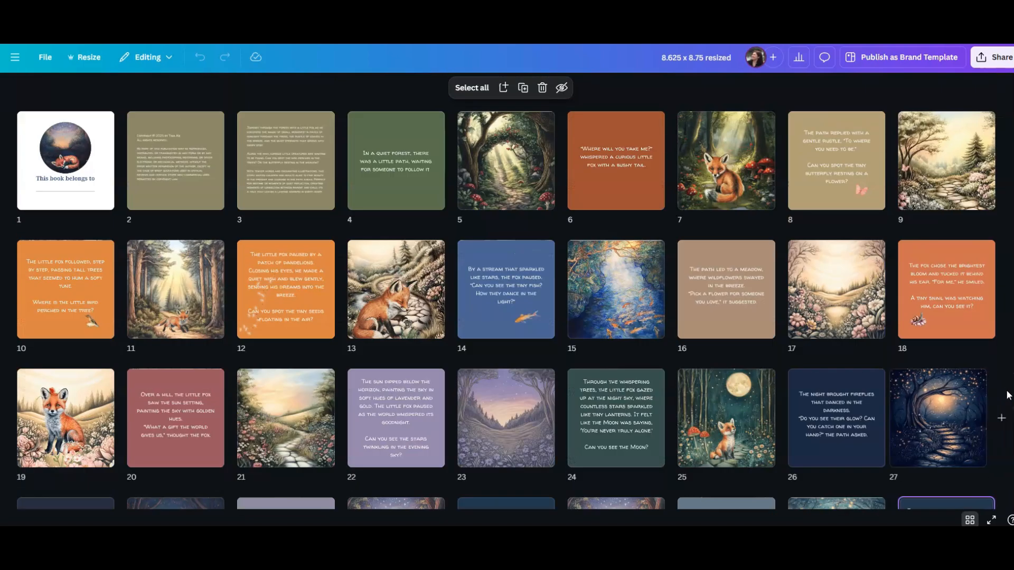
scroll(1009, 395, down, 4)
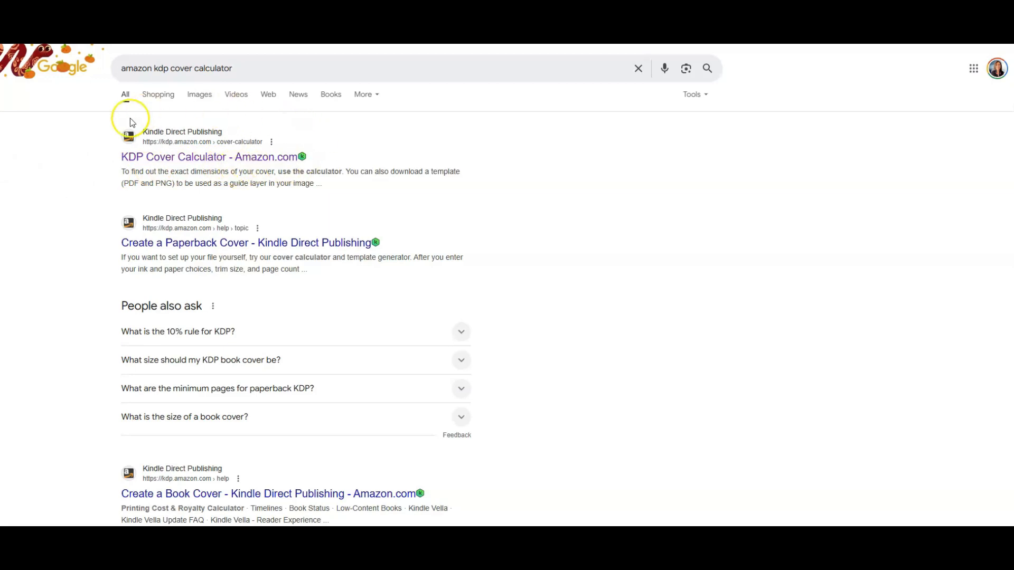
Switch to the browser, open Amazon's KDP Cover Calculator from the search results and set the binding type to Paperback
click(195, 160)
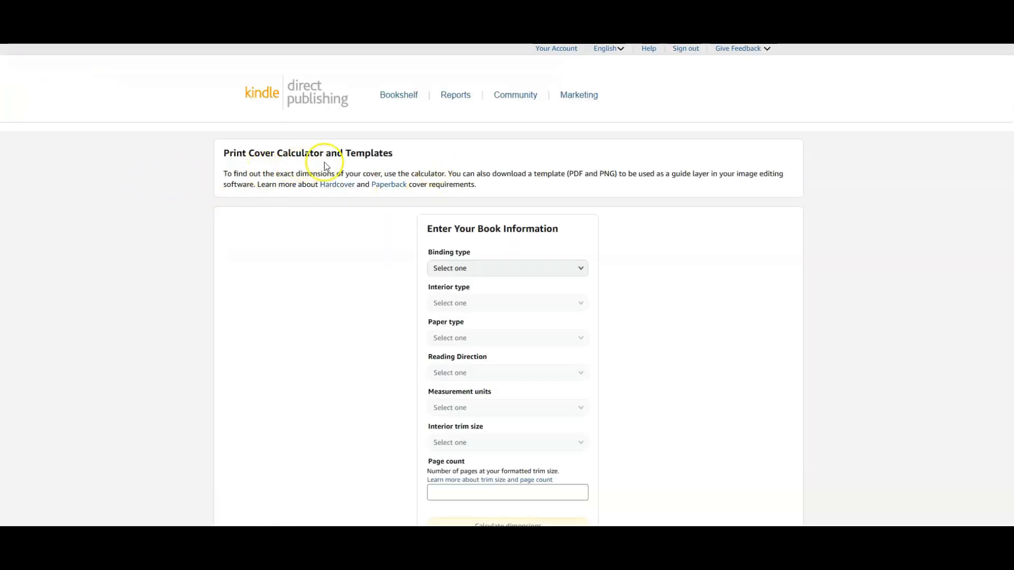
scroll(775, 211, down, 1)
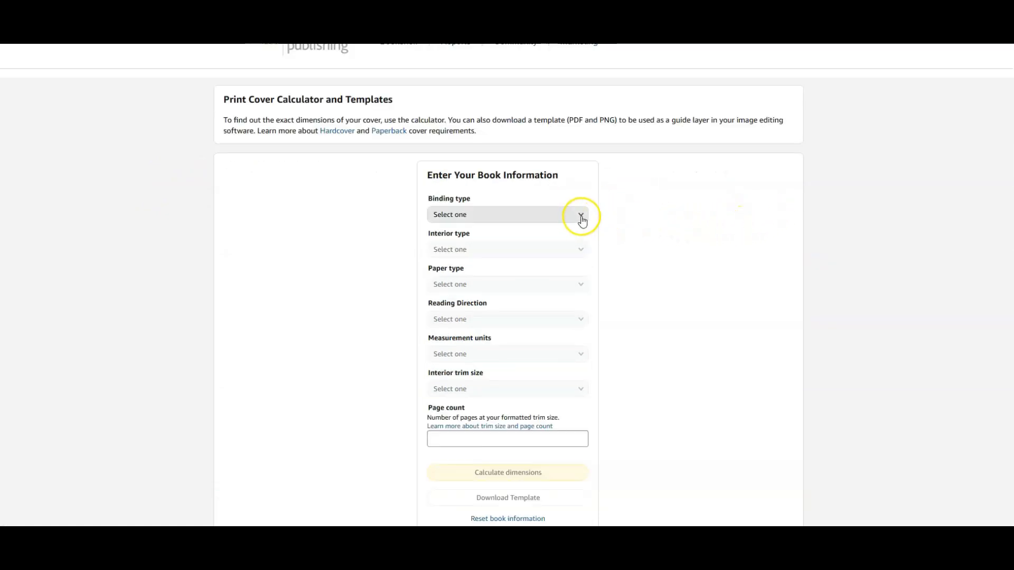
click(539, 218)
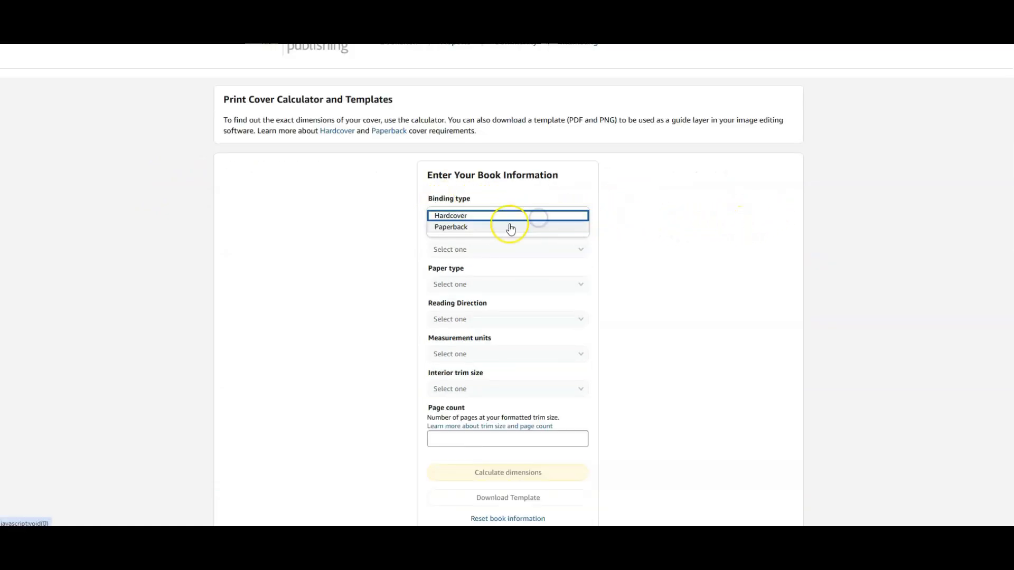
click(489, 227)
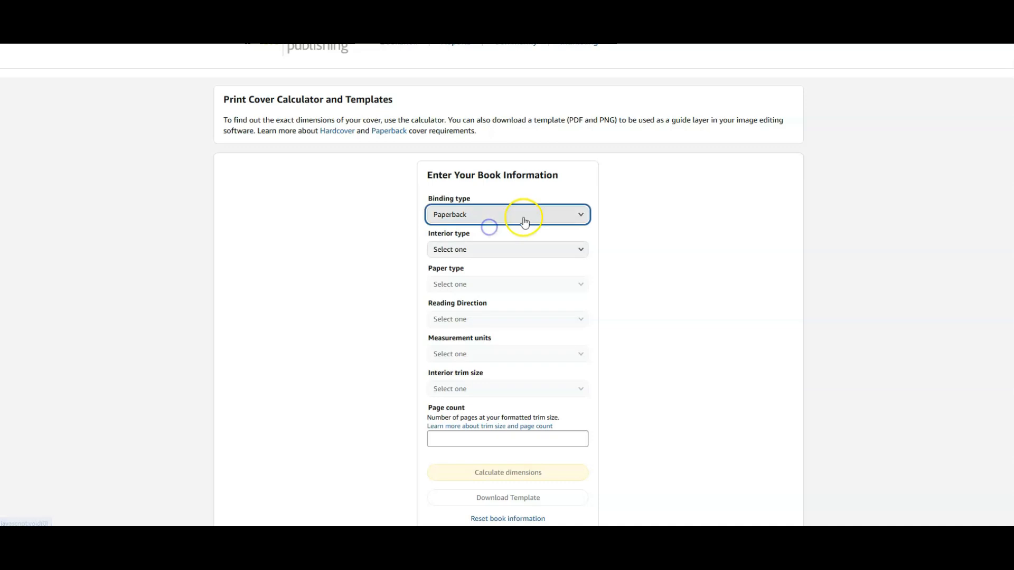
Set the book's interior type to Premium color in the cover calculator, checking the other interior options
click(519, 256)
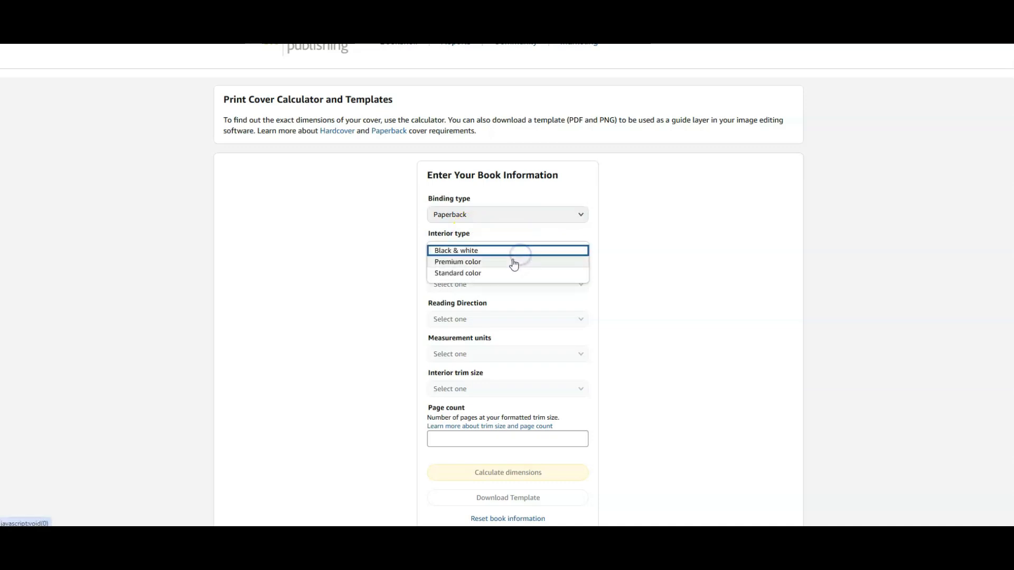
click(507, 262)
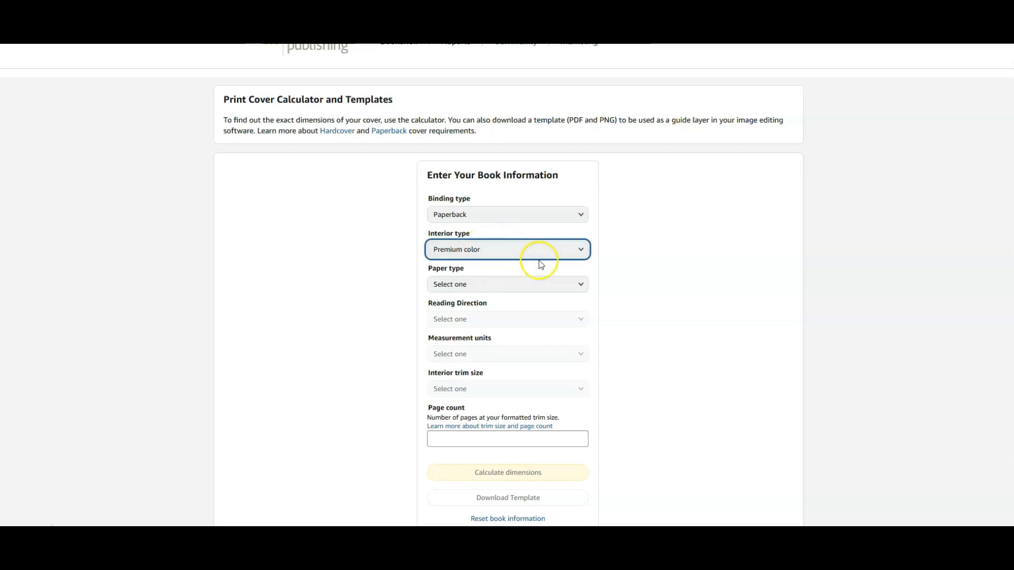
click(575, 254)
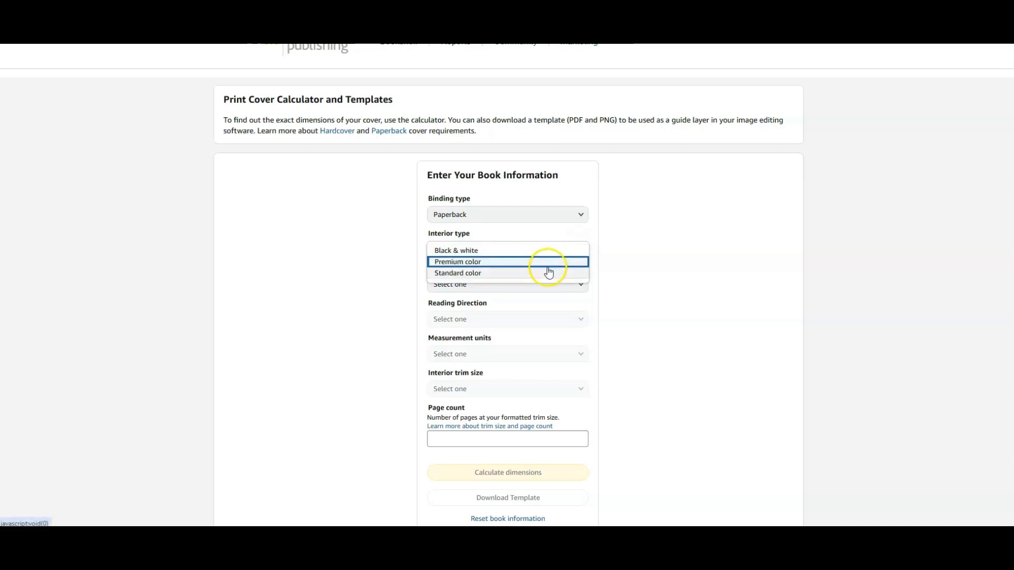
click(557, 262)
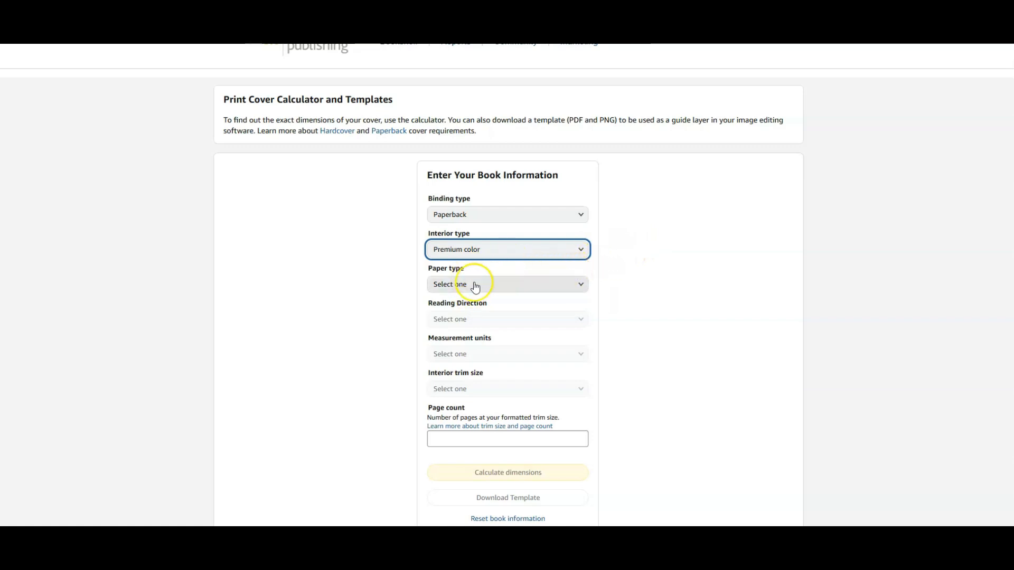
Set the paper type to White paper, the reading direction to Left to Right and the measurement units to Inches
click(492, 287)
click(499, 286)
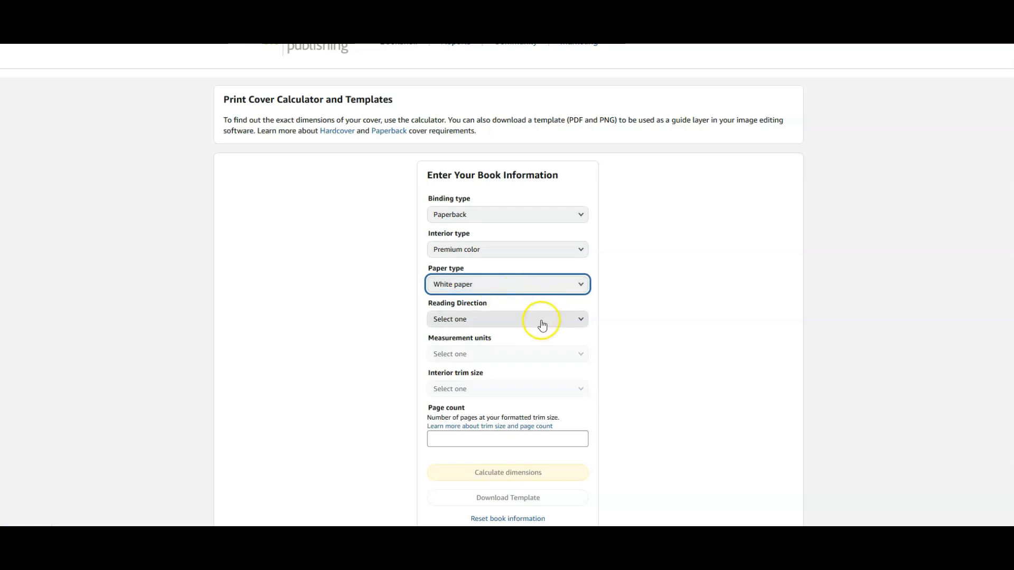
click(571, 320)
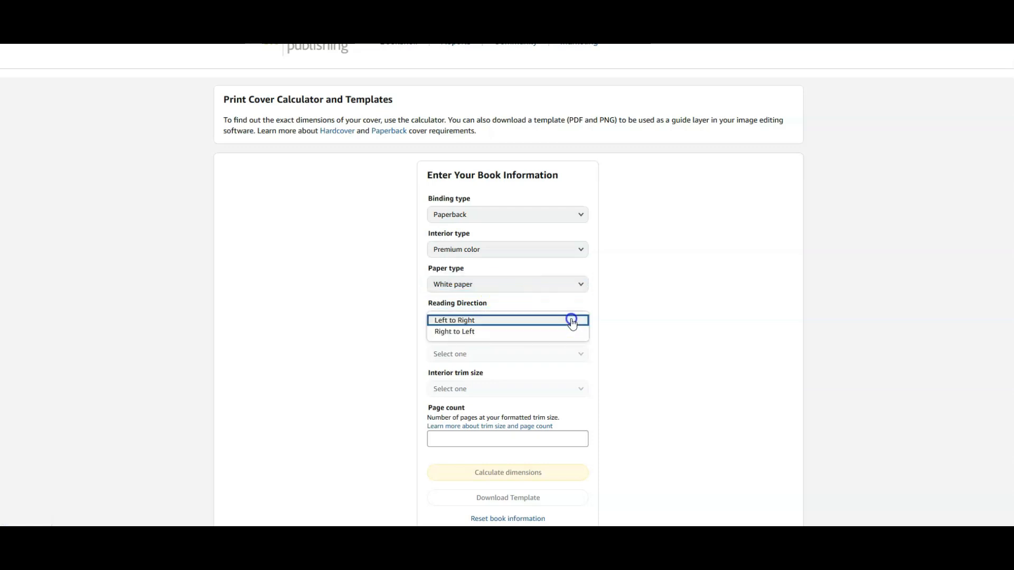
click(516, 319)
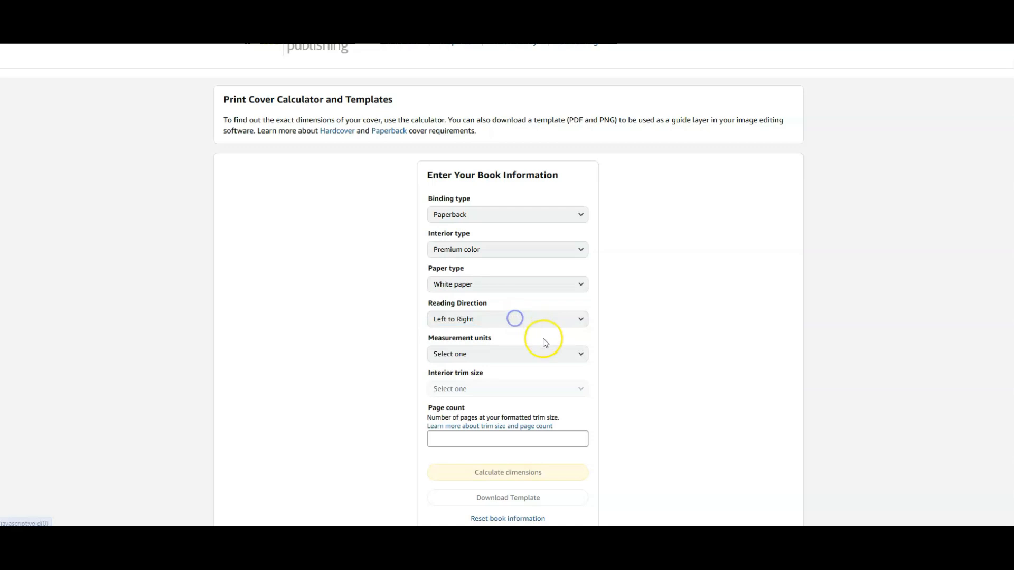
click(580, 356)
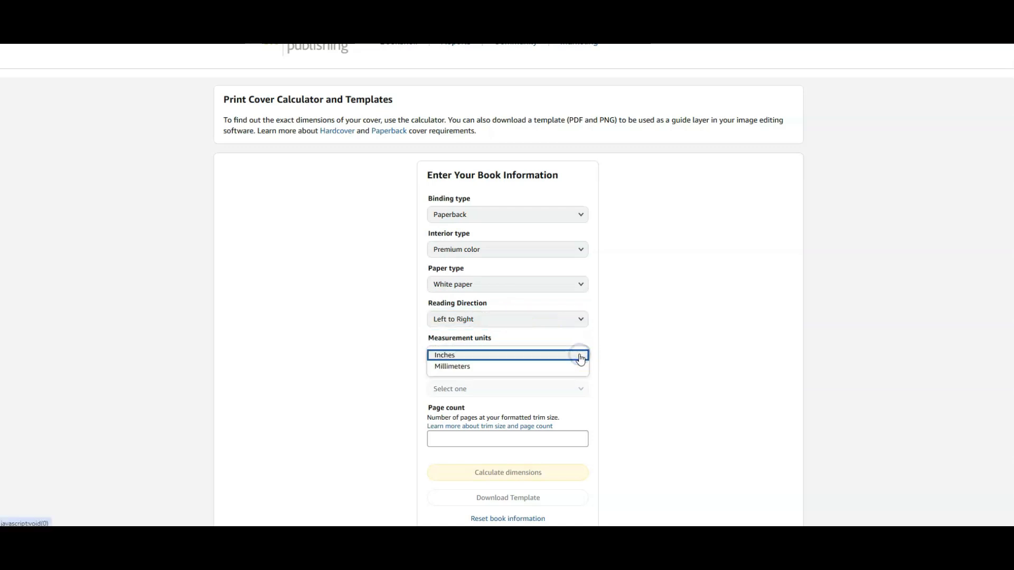
click(494, 355)
Set the interior trim size to 8.5 x 8.5 in and the page count to 36, and calculate the cover dimensions
click(553, 397)
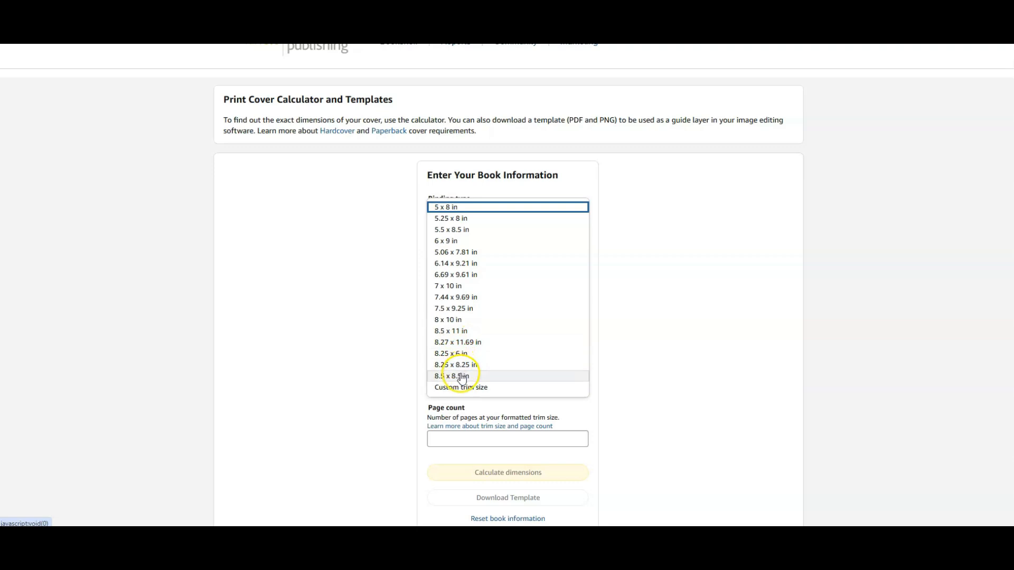
click(469, 377)
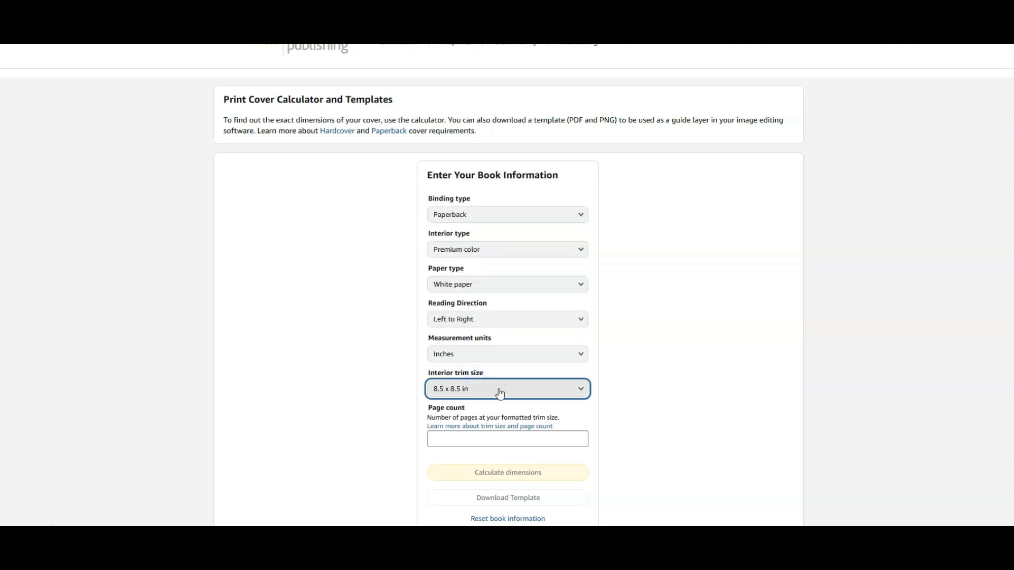
scroll(727, 388, down, 3)
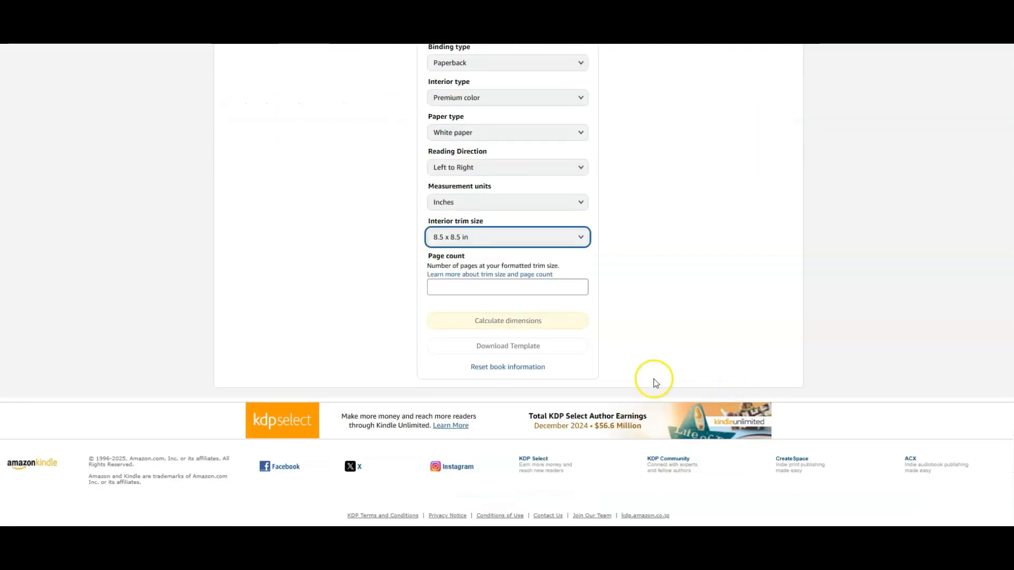
click(449, 288)
text(36)
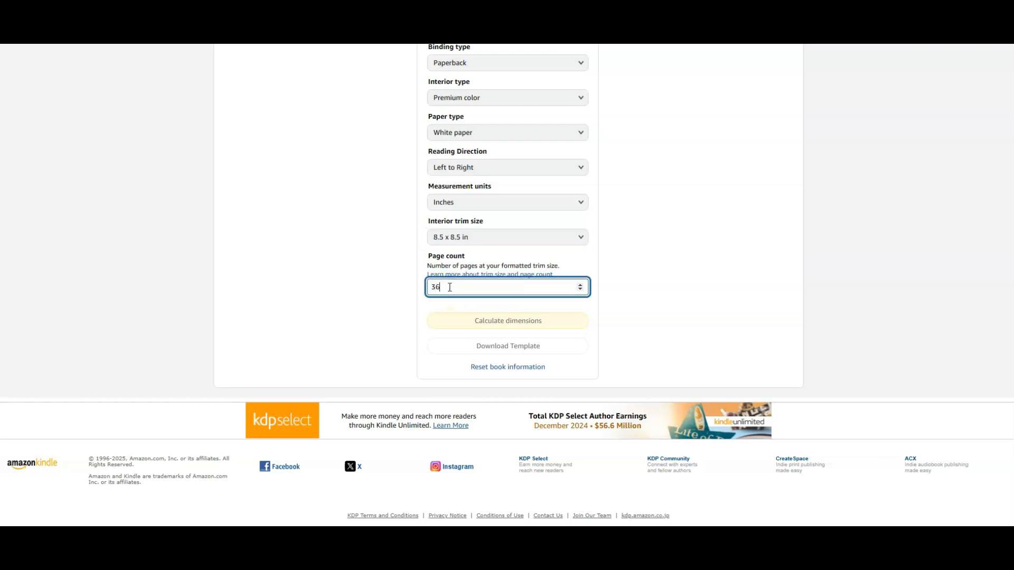
click(452, 291)
click(576, 312)
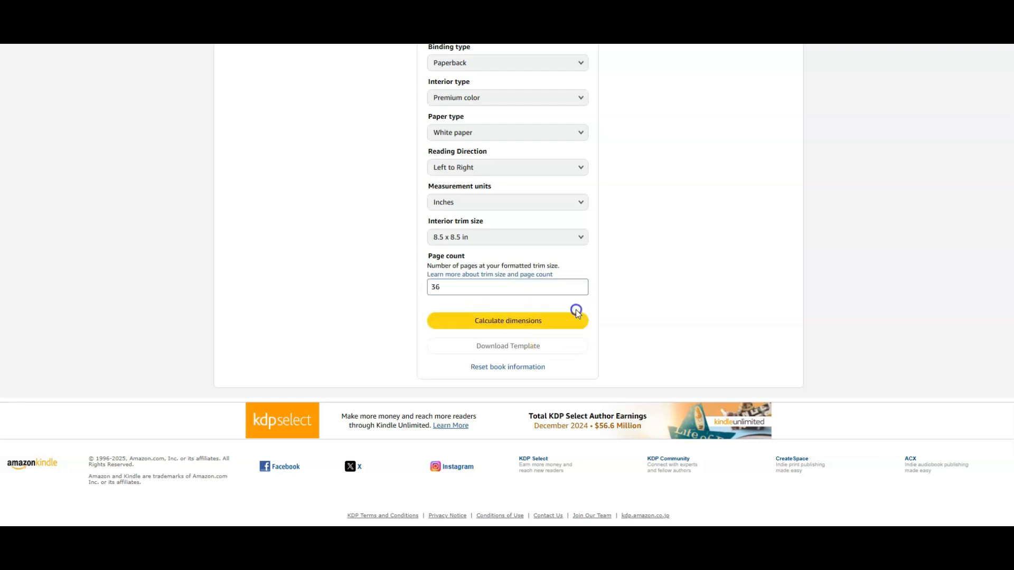
click(509, 323)
Check the calculated full cover width and height, and download the cover template
scroll(532, 315, up, 4)
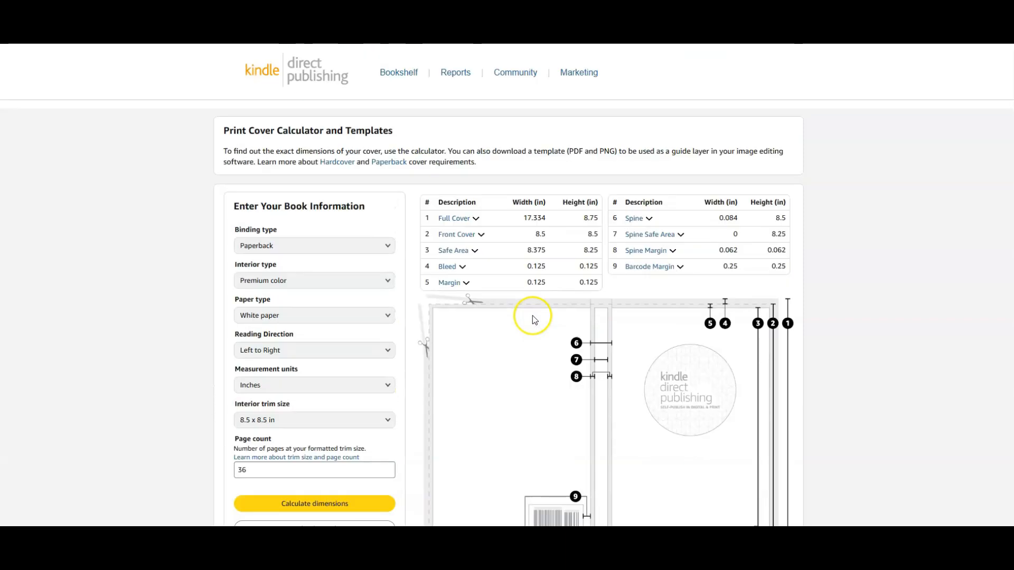
scroll(541, 324, down, 1)
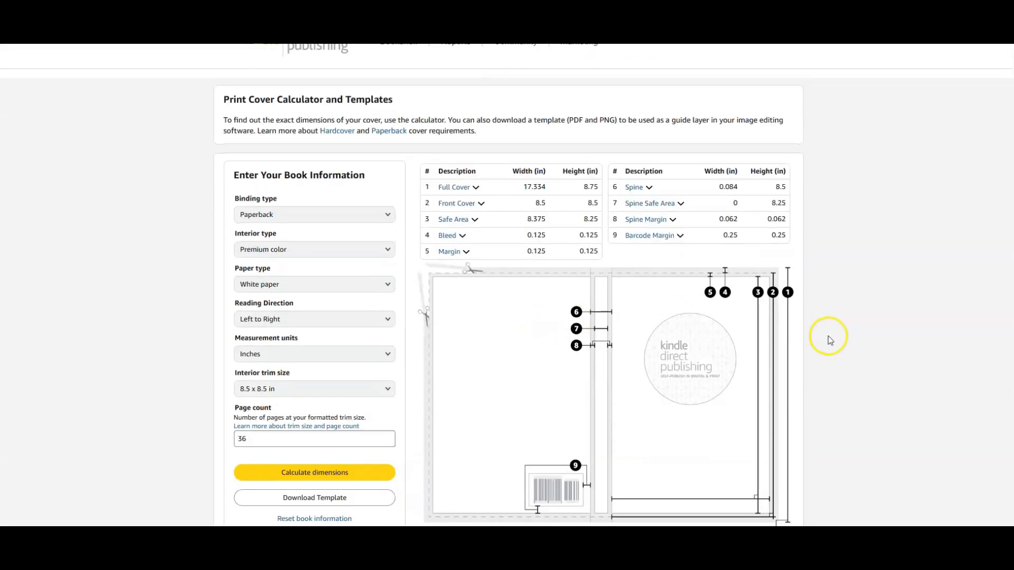
mouse_move(475, 192)
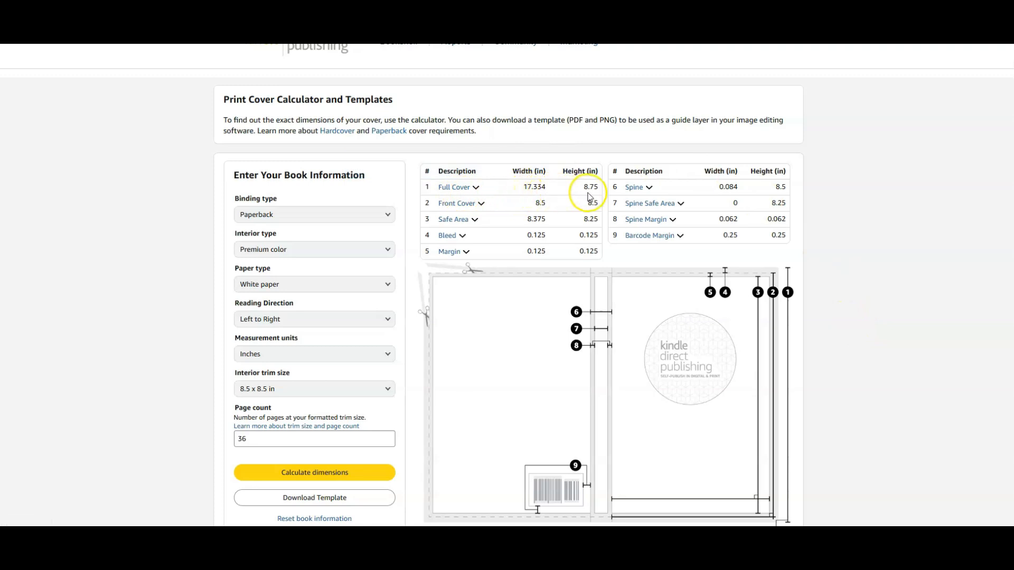
scroll(824, 311, down, 3)
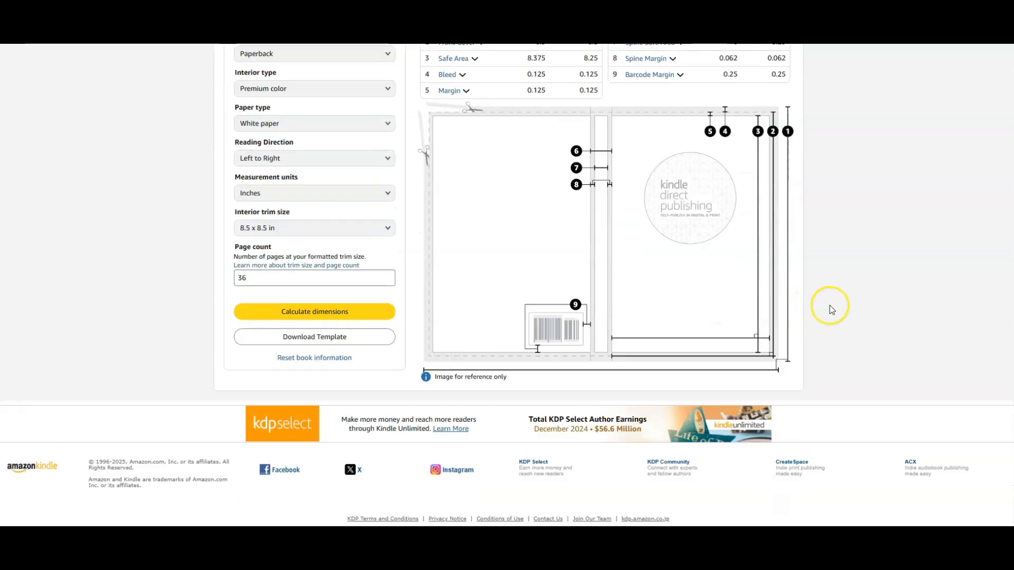
click(342, 336)
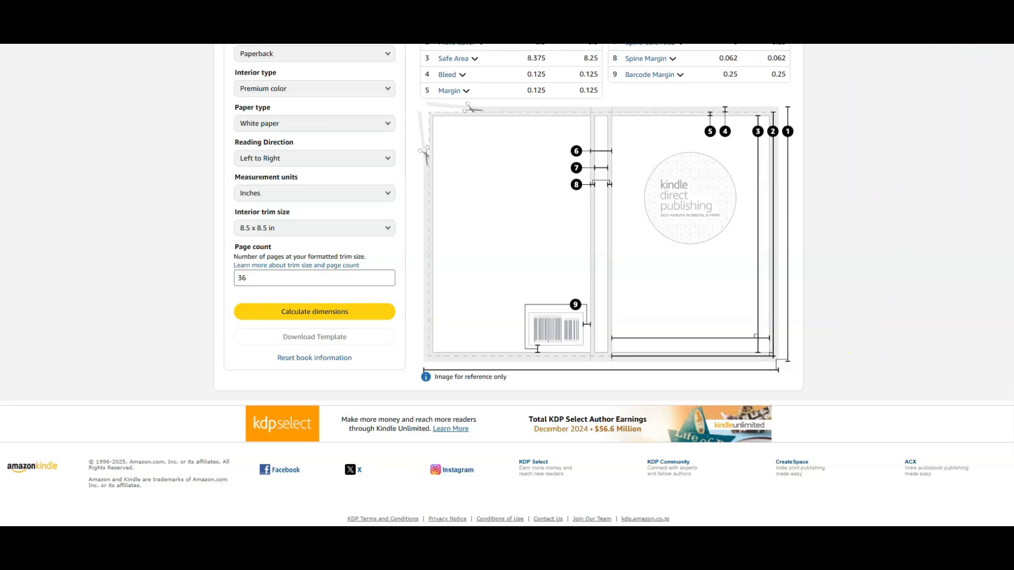
Switch to Canva, start a custom-size design and recheck the full cover dimensions in the KDP calculator window
drag(1013, 131, 508, 163)
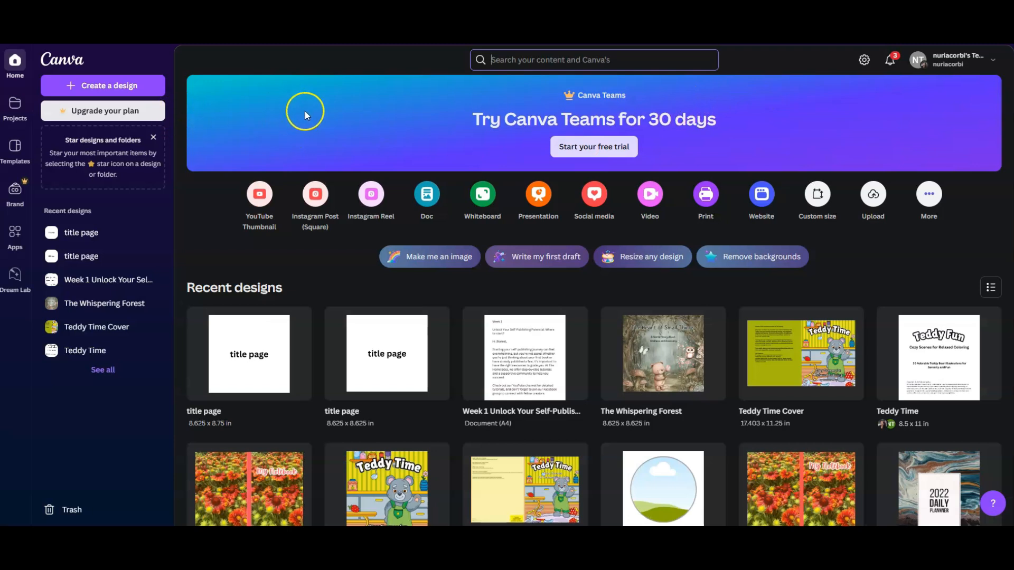
click(818, 197)
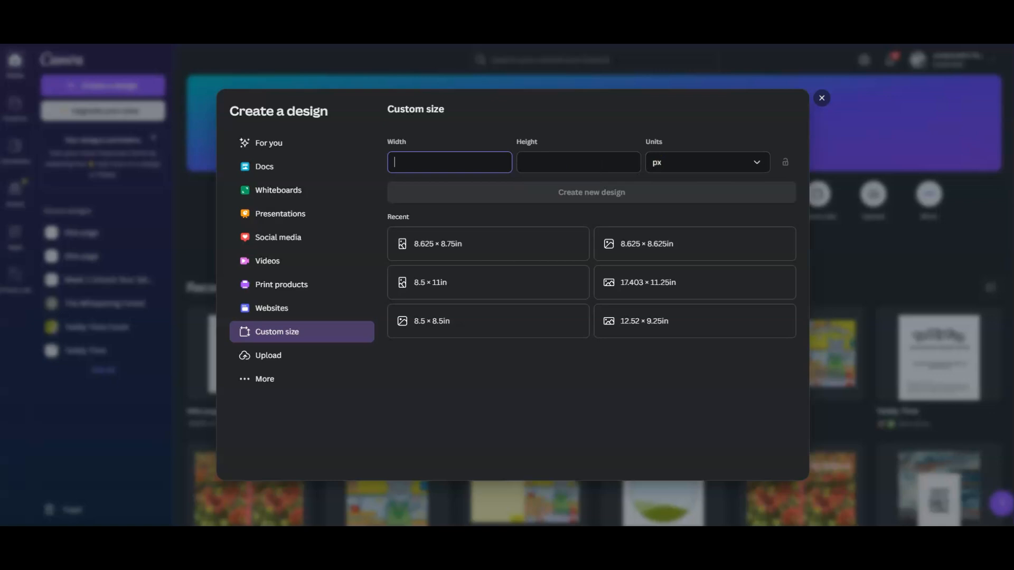
drag(1013, 137, 241, 176)
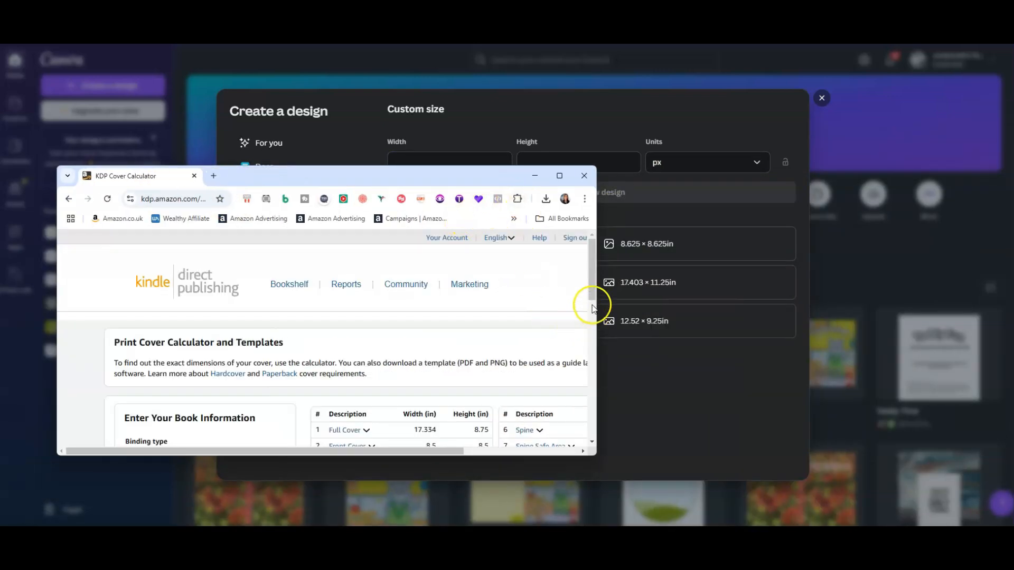
scroll(592, 301, down, 3)
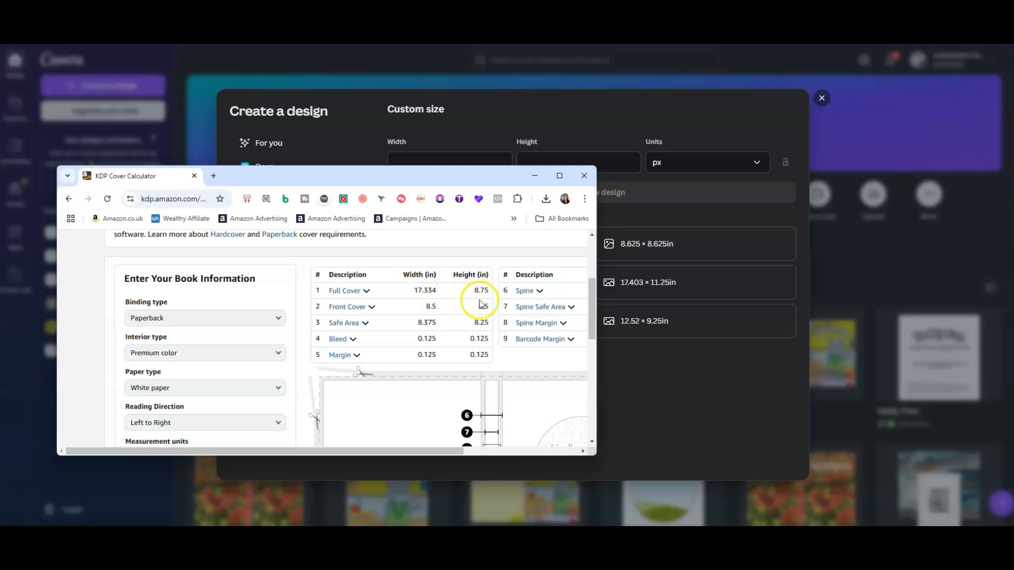
drag(502, 181, 1013, 171)
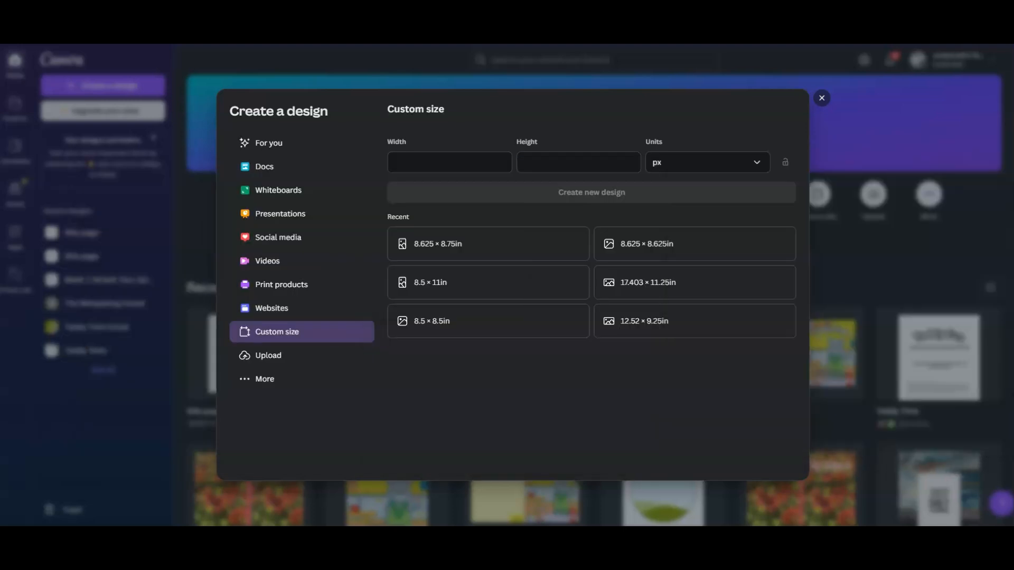
Set the units to inches and create a new cover design 17.334 in wide and 8.75 in high
click(742, 161)
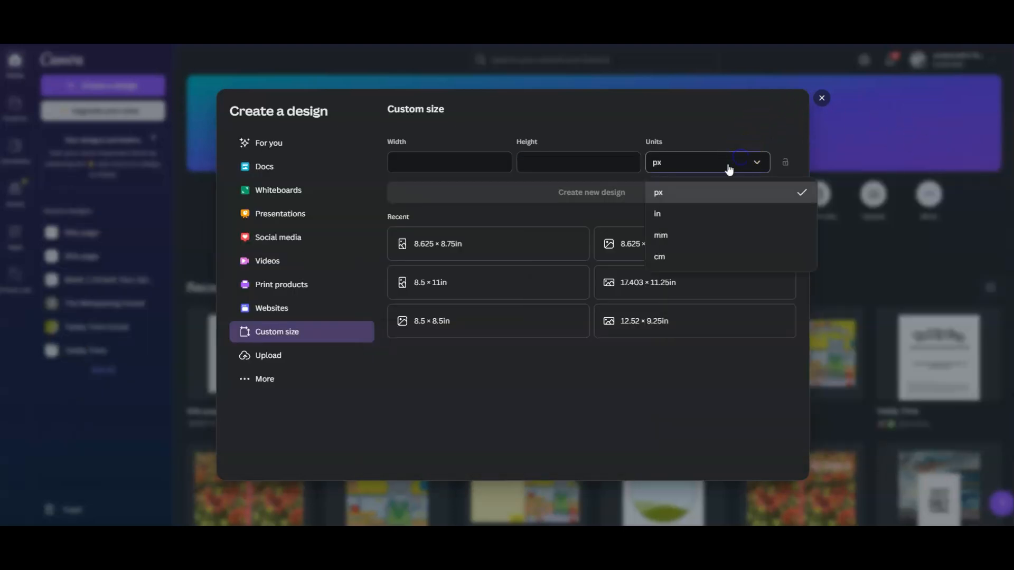
click(690, 217)
click(420, 173)
click(421, 162)
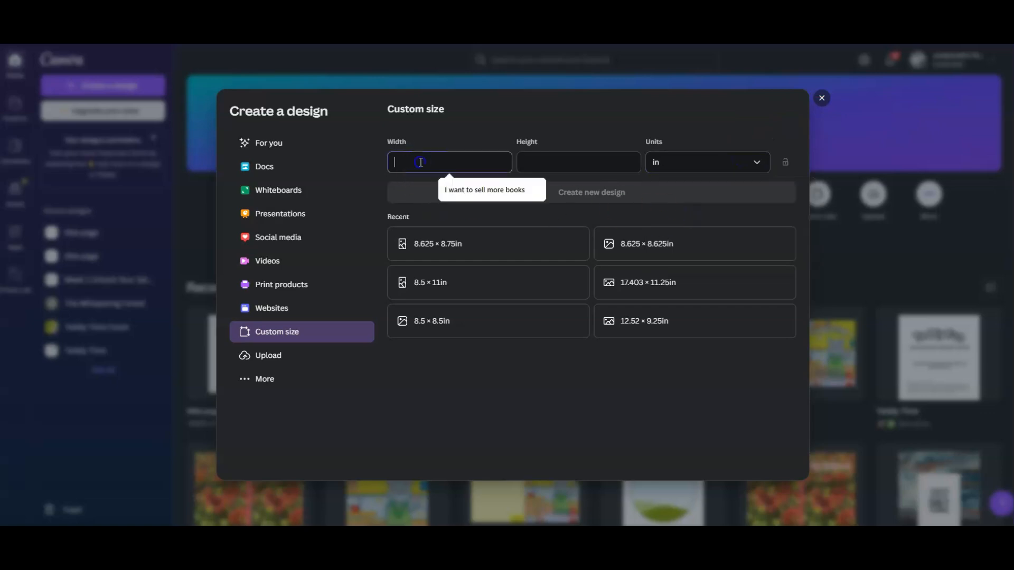
click(423, 162)
text(17.33)
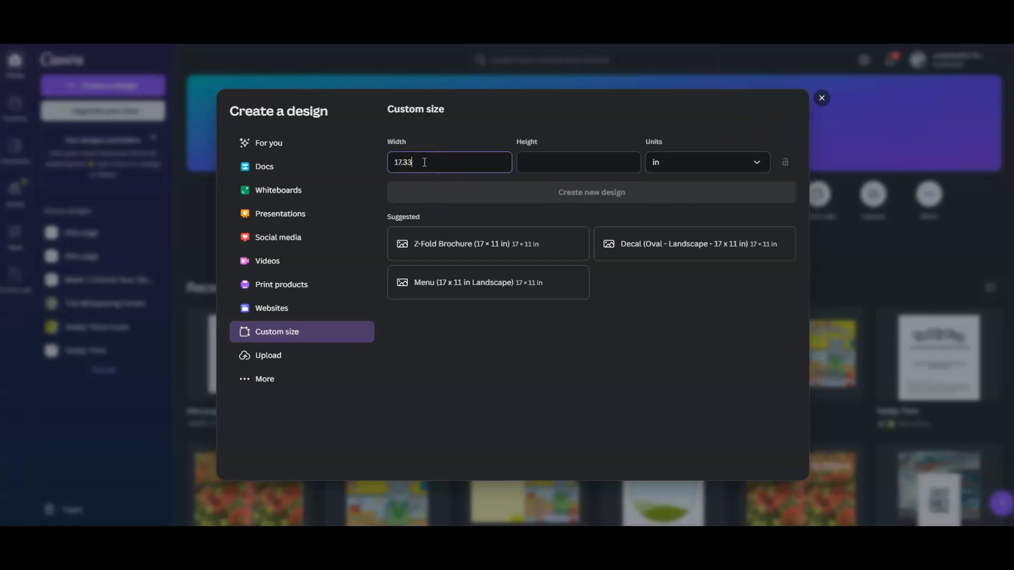
text(4)
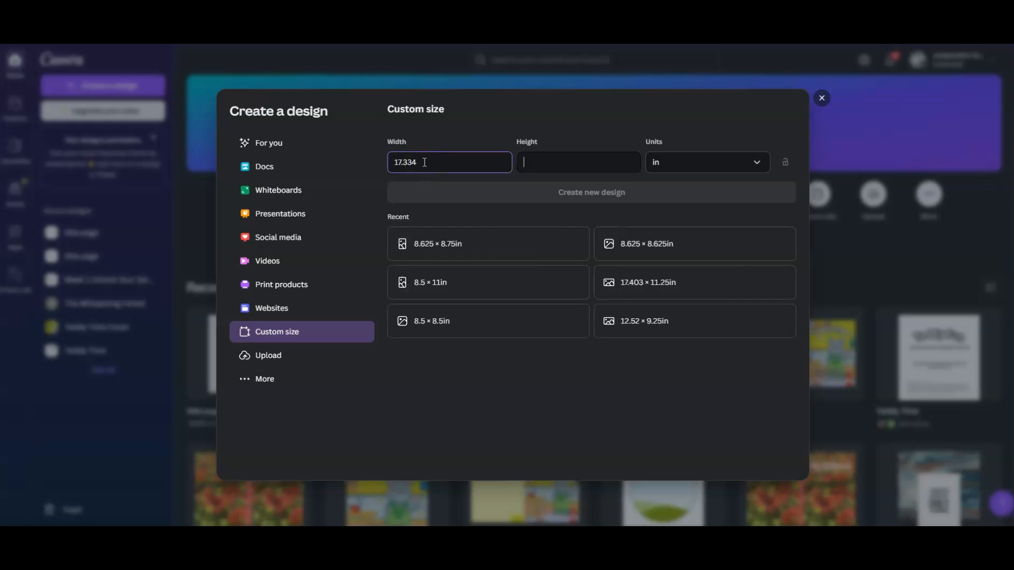
key(Tab)
text(8)
key(BackSpace)
text(8.75)
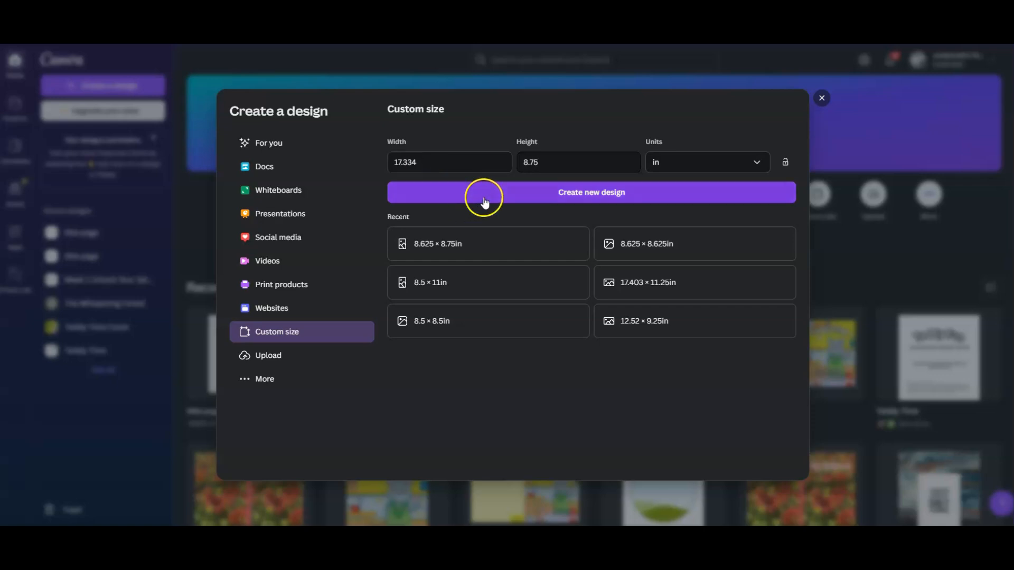
click(565, 193)
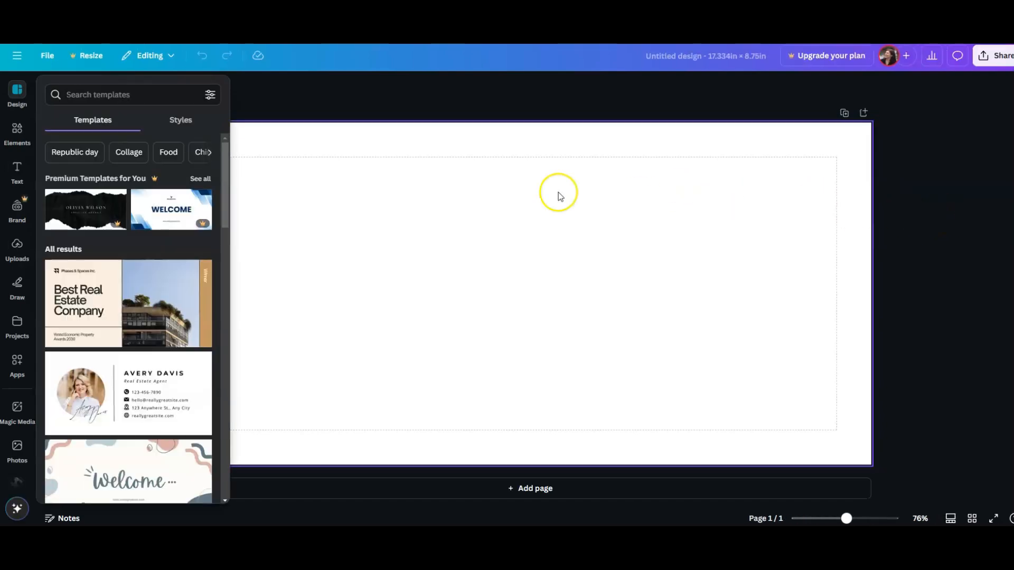
Show the uploaded images and extract the downloaded PAPERBACK_8.500x8.500_36_PREMIUM_WHITE_en_US (2).zip template archive into its default folder
click(592, 214)
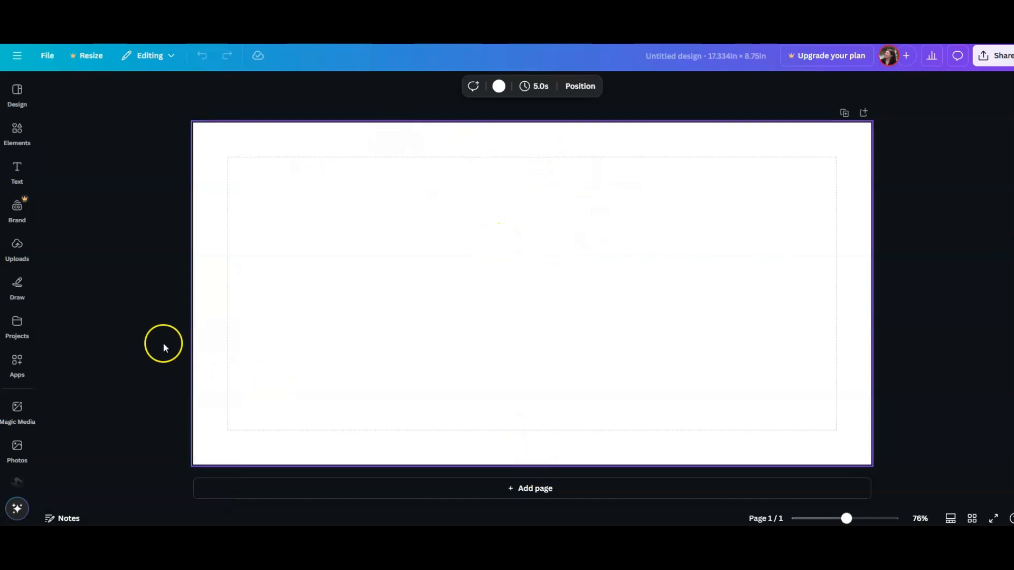
click(17, 247)
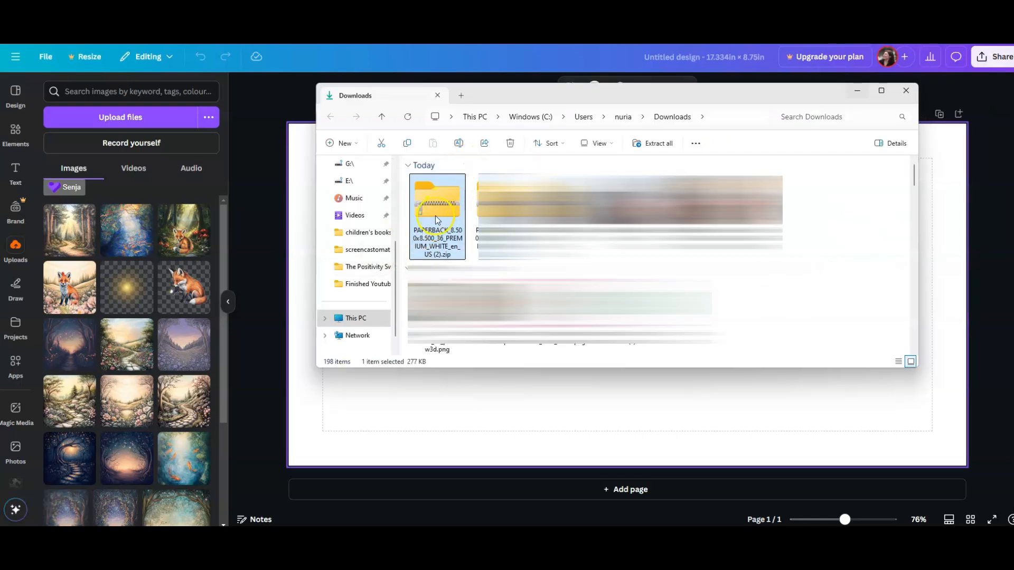
double_click(435, 218)
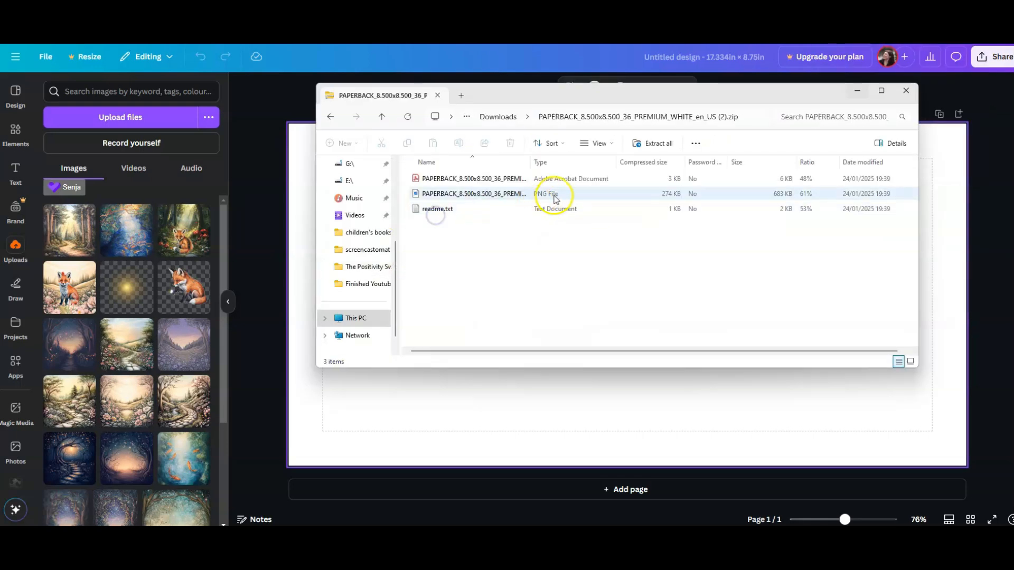
click(646, 150)
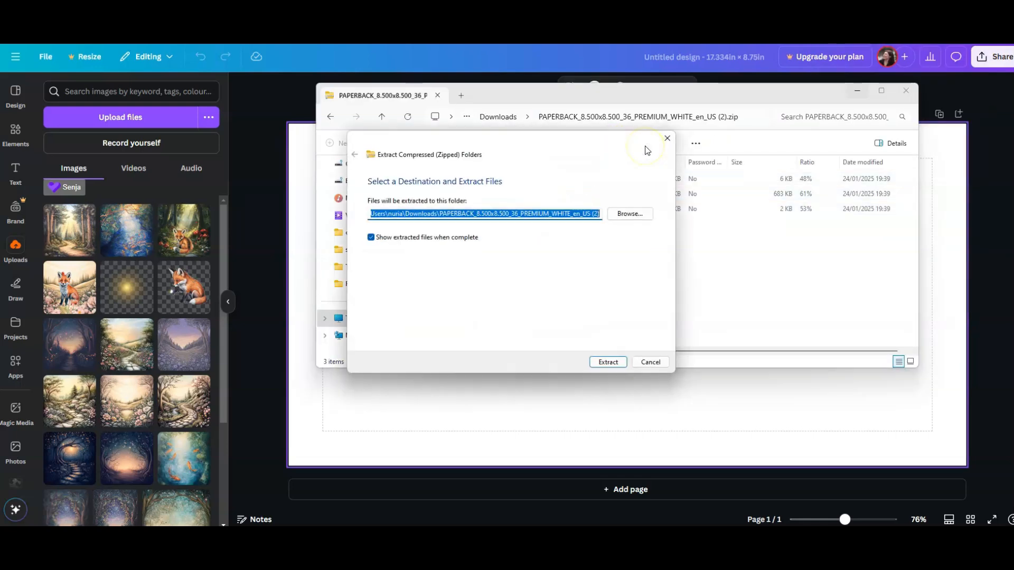
click(608, 362)
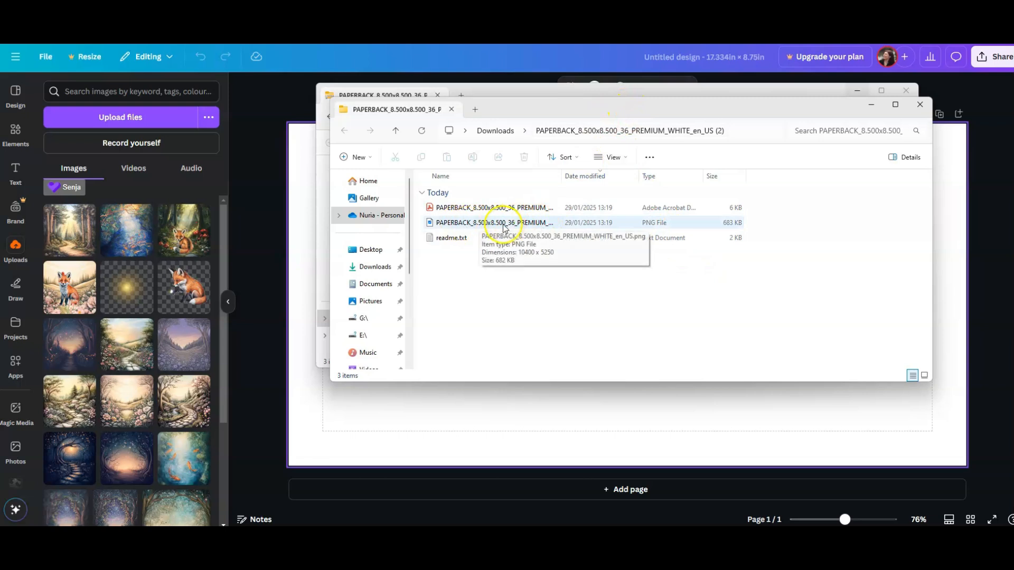
Upload the PNG cover template, place it on the blank page and enlarge it to fill the whole page
drag(501, 224, 131, 207)
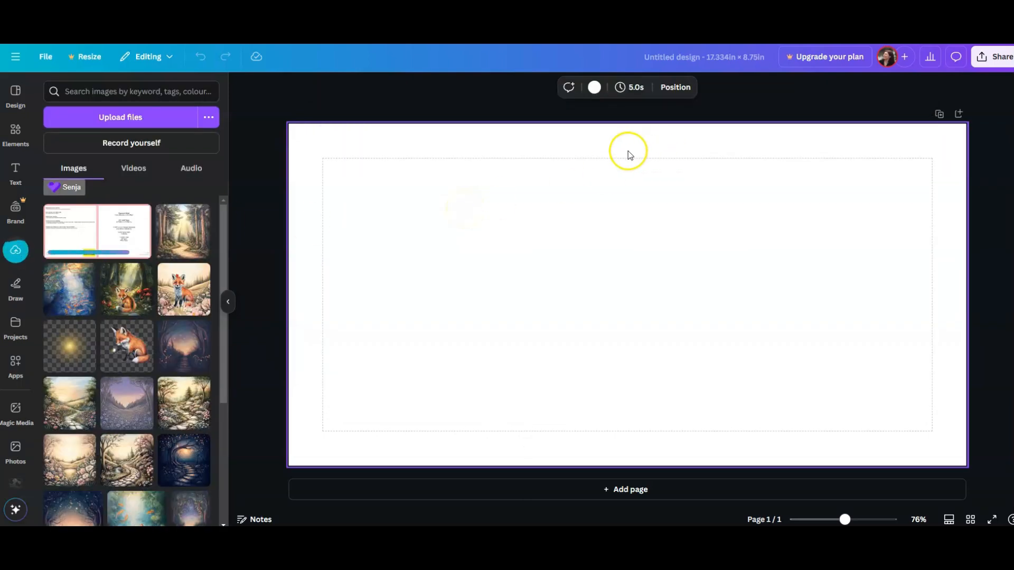
click(100, 230)
drag(492, 246, 473, 258)
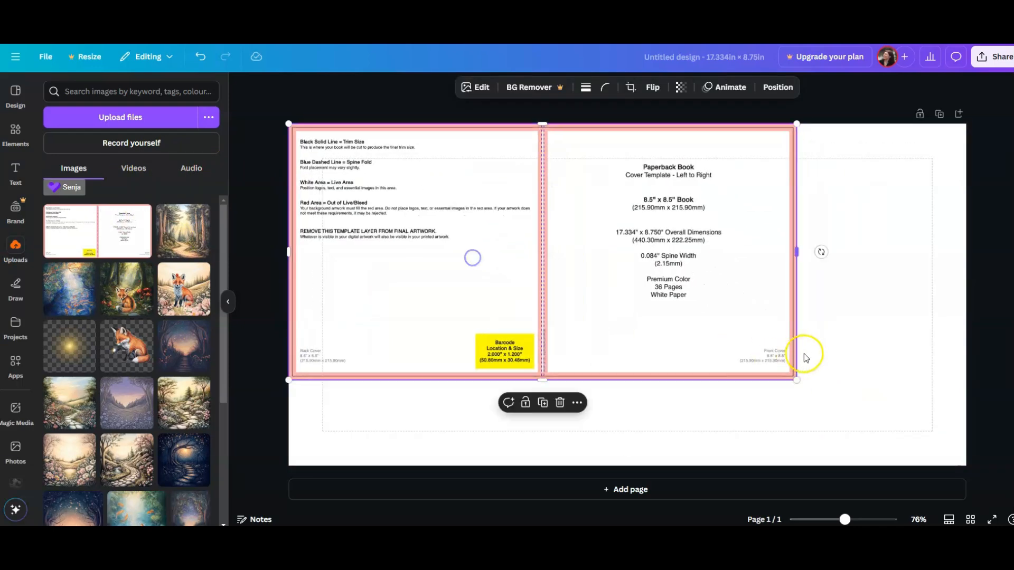
drag(796, 380, 966, 466)
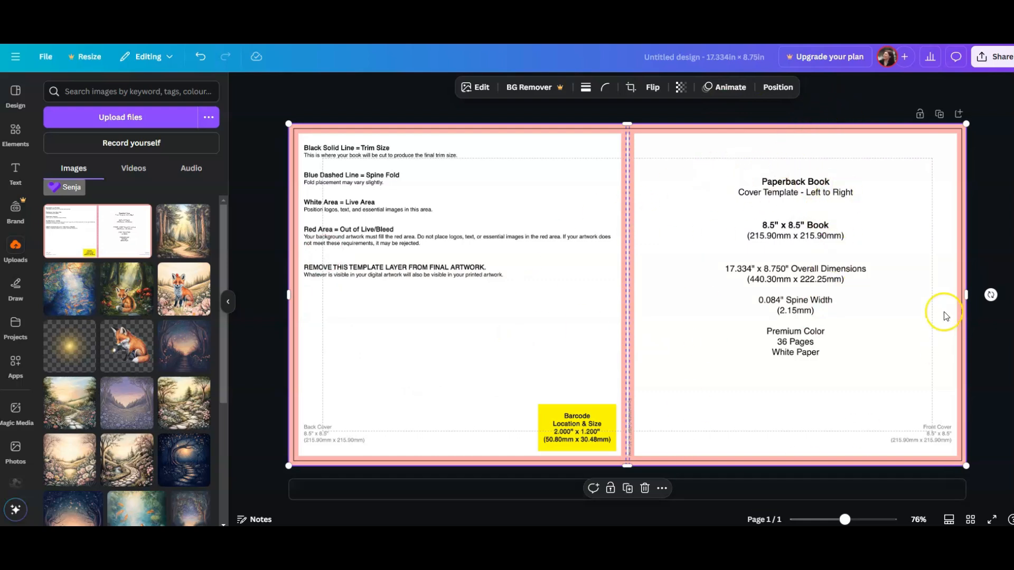
mouse_move(719, 256)
mouse_down()
mouse_move(729, 238)
mouse_move(721, 256)
mouse_up()
Show rulers and guides, and place two vertical guides along the edges of the template's red spine band
click(45, 57)
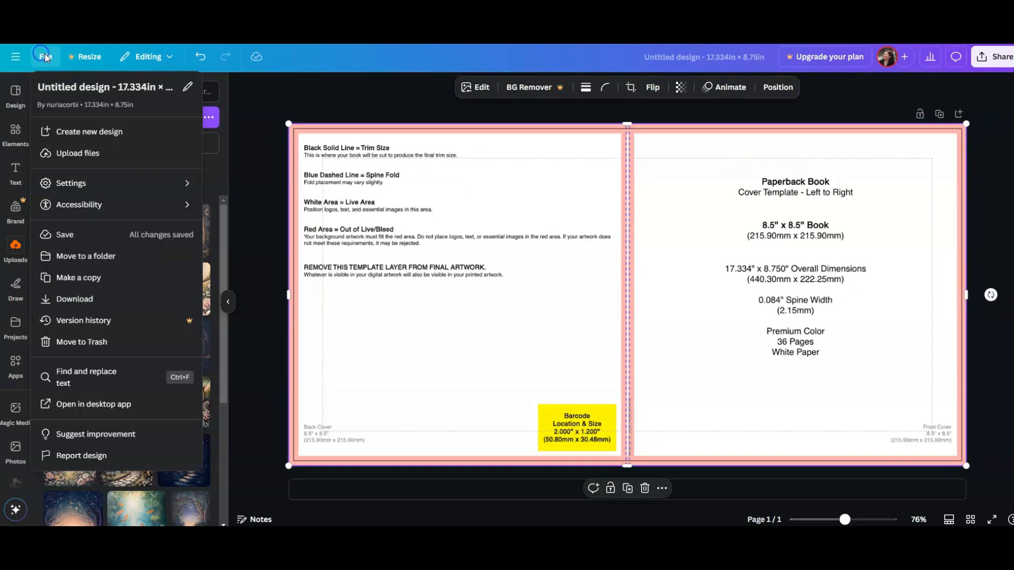
click(59, 185)
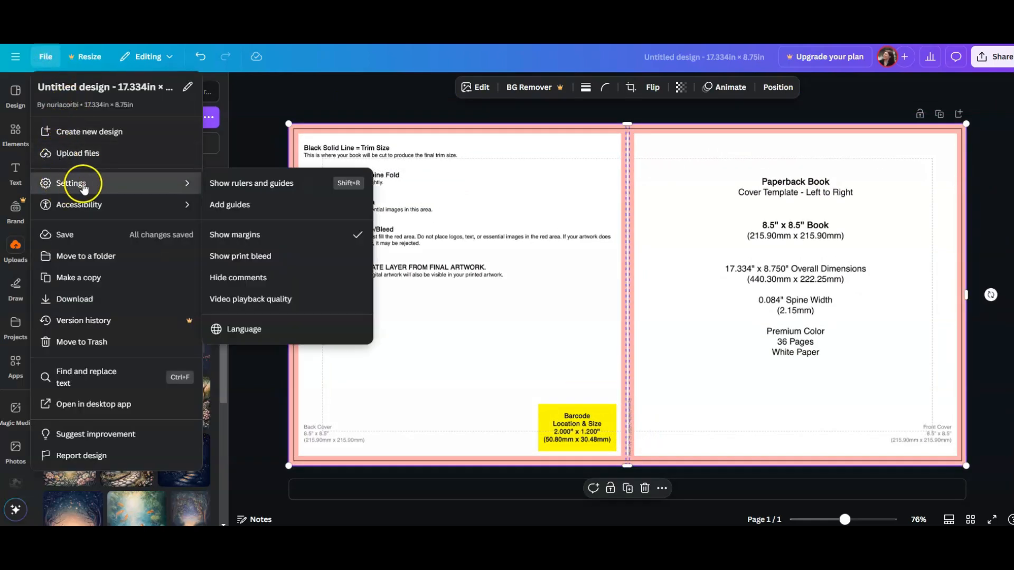
click(299, 185)
drag(254, 242, 627, 246)
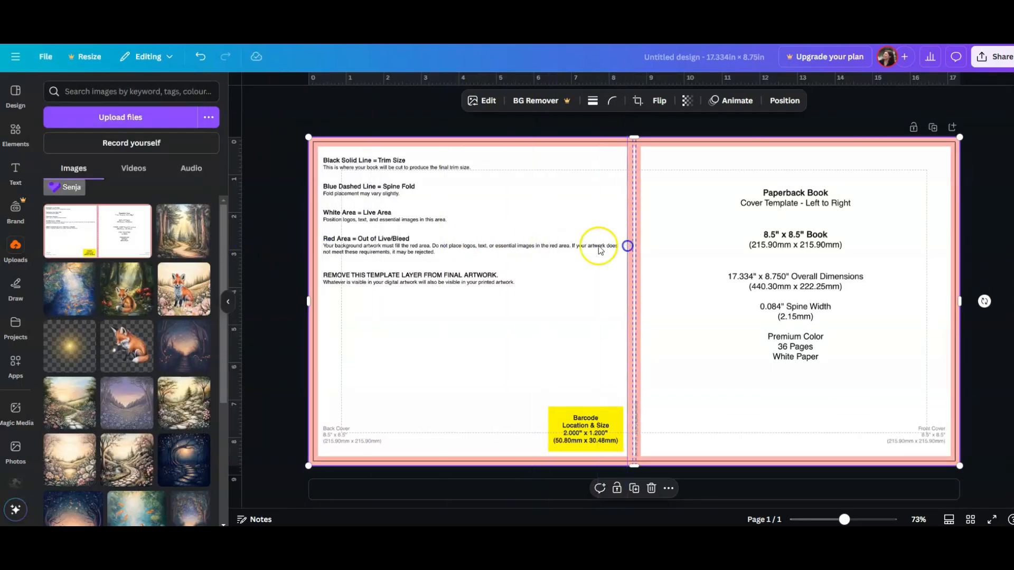
drag(240, 264, 640, 262)
click(740, 261)
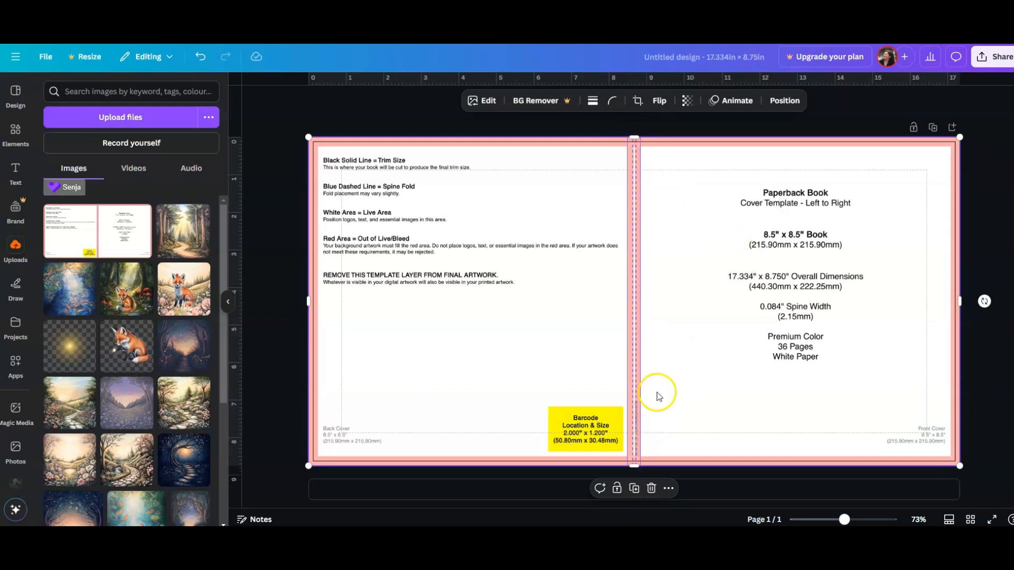
Delete the cover template image and place the uploaded sunlit forest path with red mushrooms on the front cover
key(Delete)
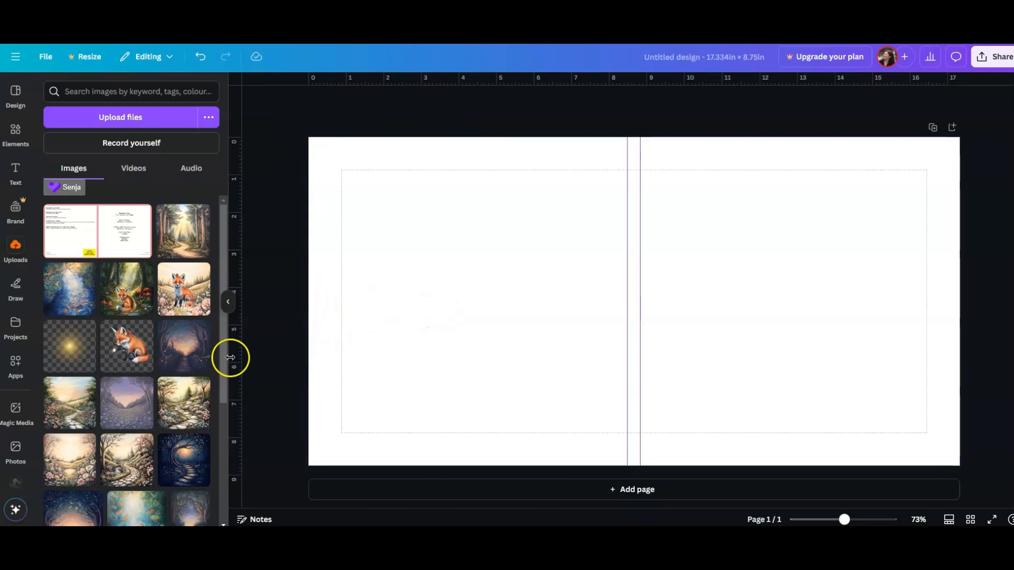
scroll(134, 356, down, 4)
scroll(134, 356, down, 4)
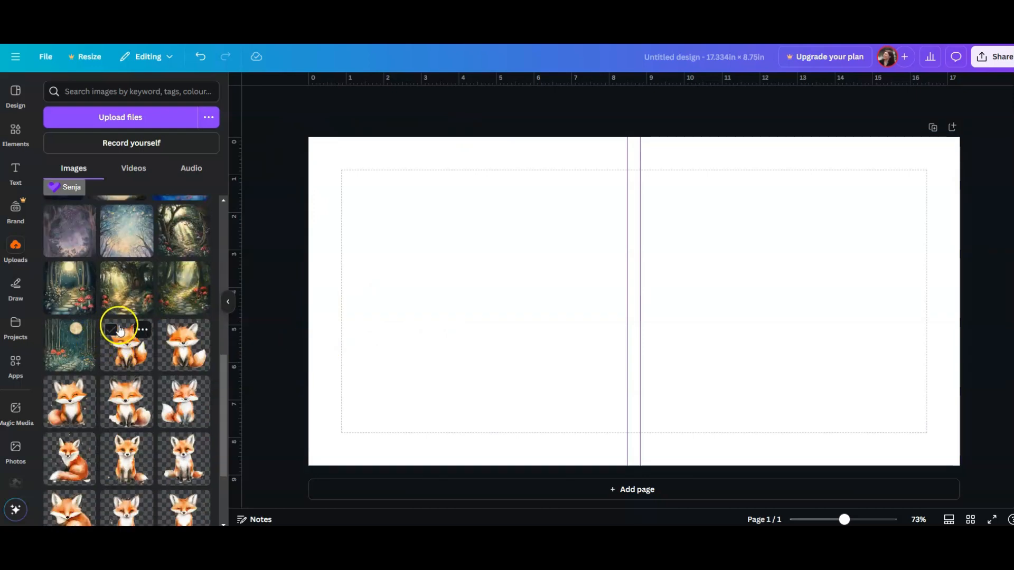
drag(176, 289, 803, 266)
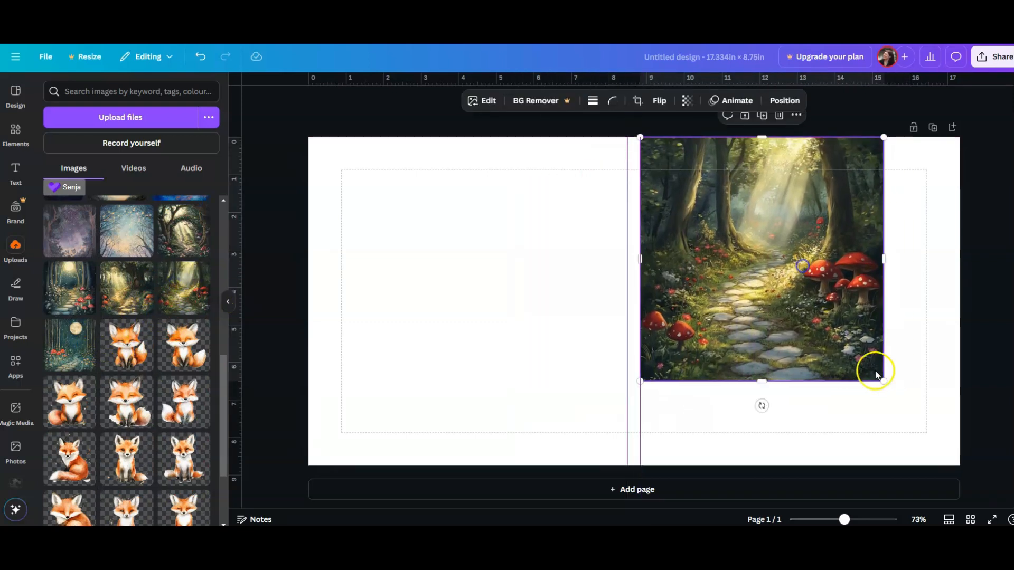
Enlarge the forest image to fill the front cover's full height and extend partly over the spine
drag(887, 379, 945, 468)
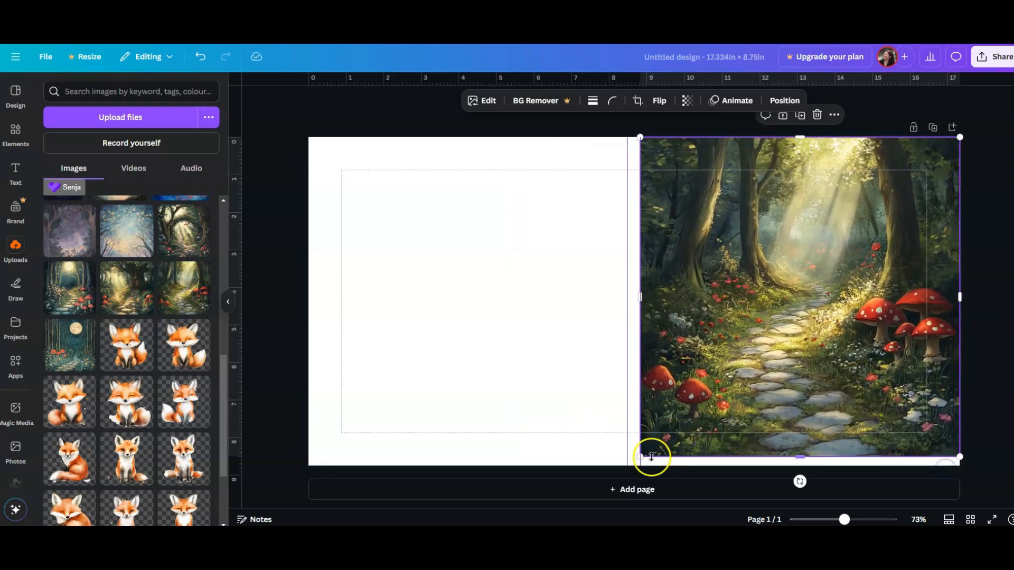
drag(641, 458, 634, 467)
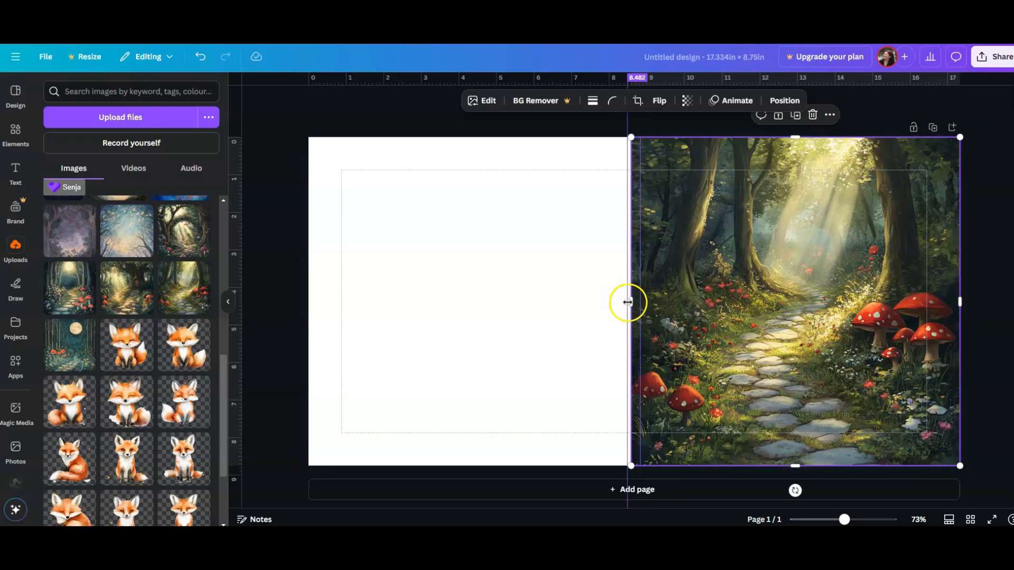
click(988, 288)
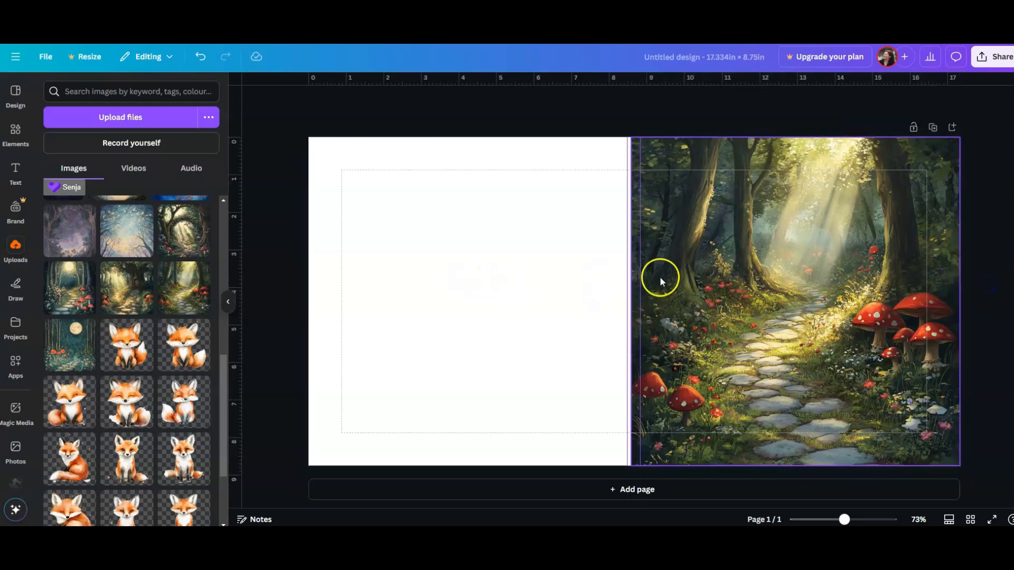
Duplicate the front cover's forest image and place the copy over the back cover
click(708, 269)
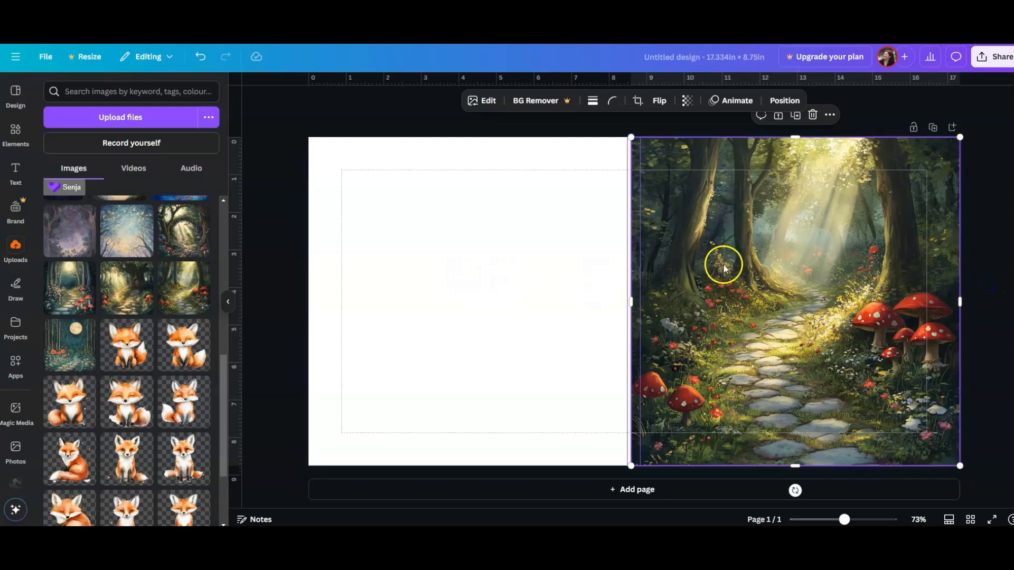
click(795, 116)
drag(786, 196, 459, 266)
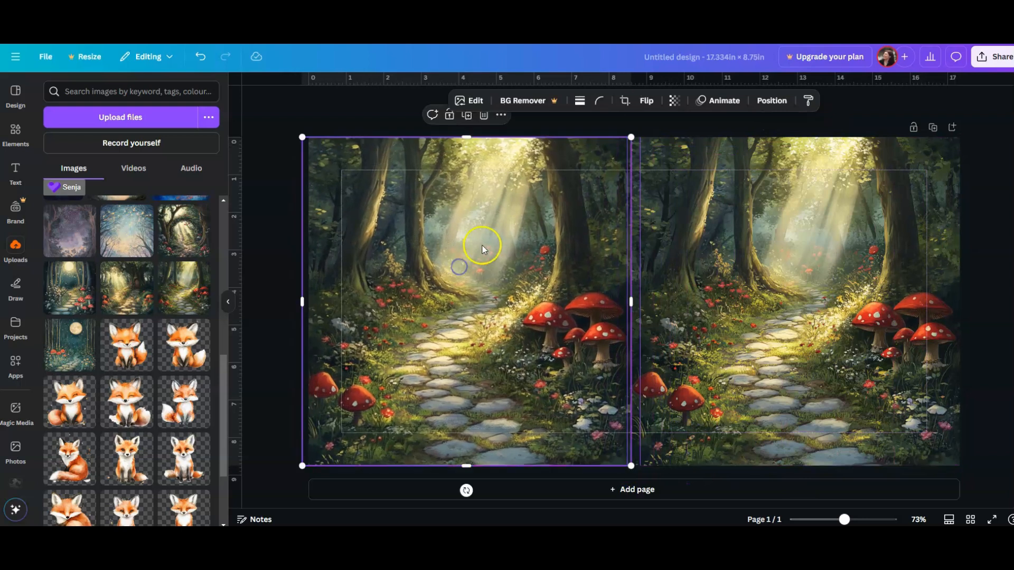
Flip the back cover image horizontally and align its outer side with the page edge so it overlaps the spine
click(645, 100)
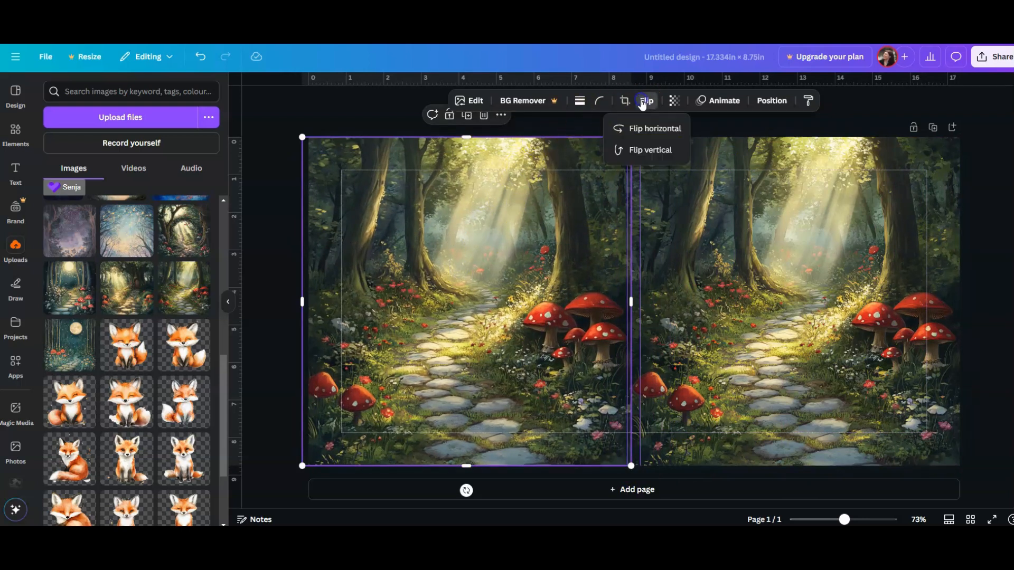
click(660, 132)
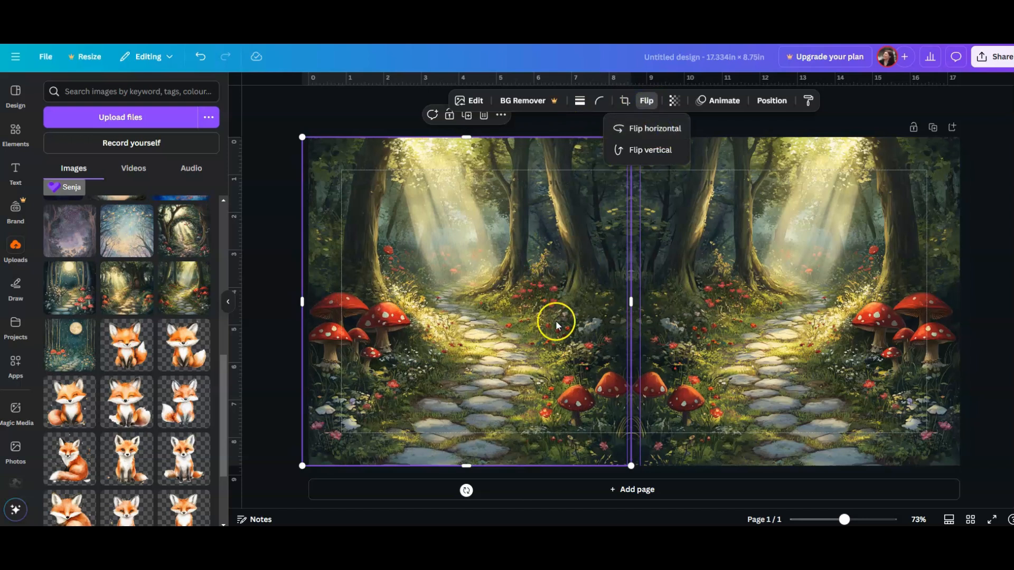
drag(537, 335, 538, 335)
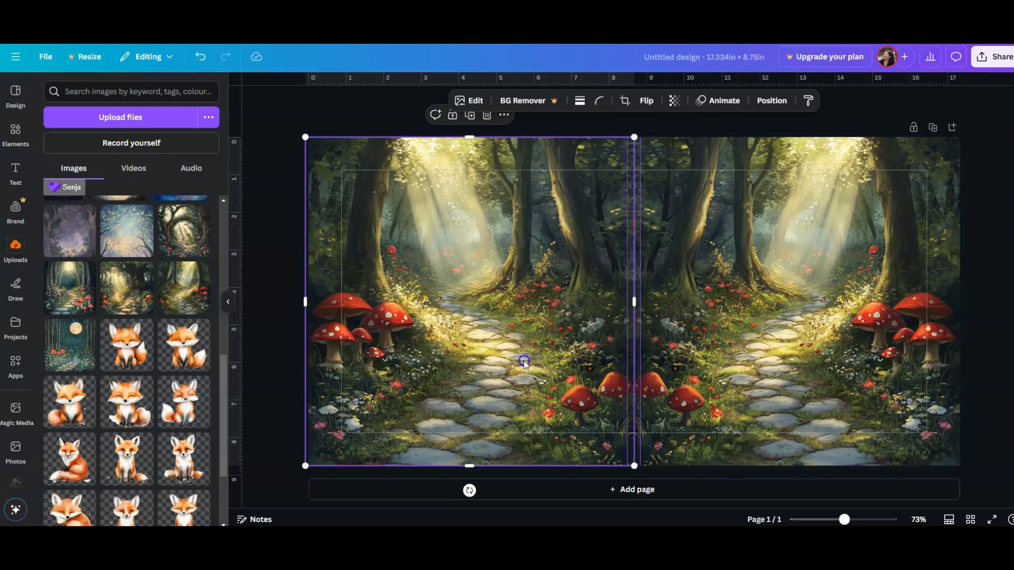
click(730, 376)
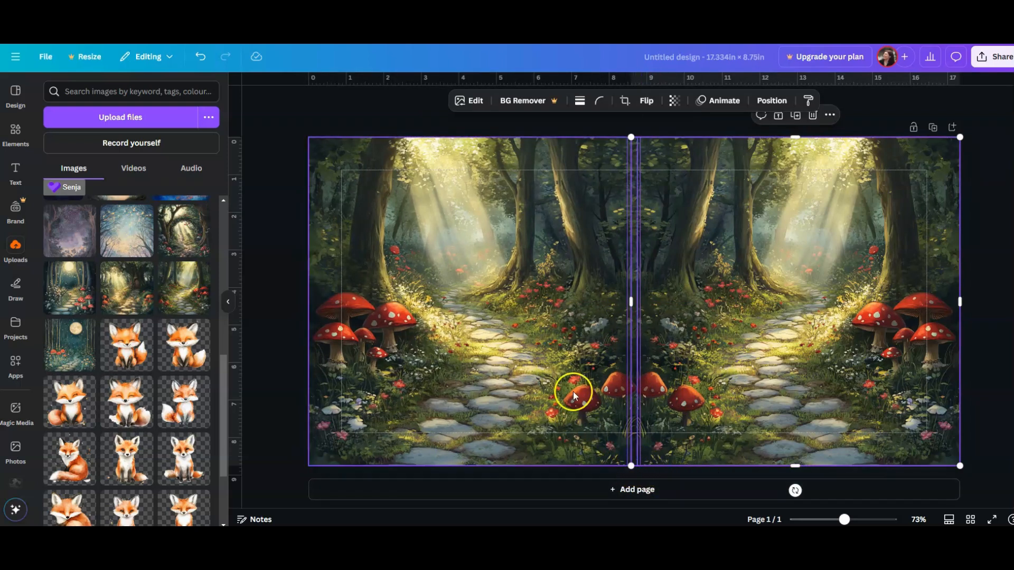
click(696, 125)
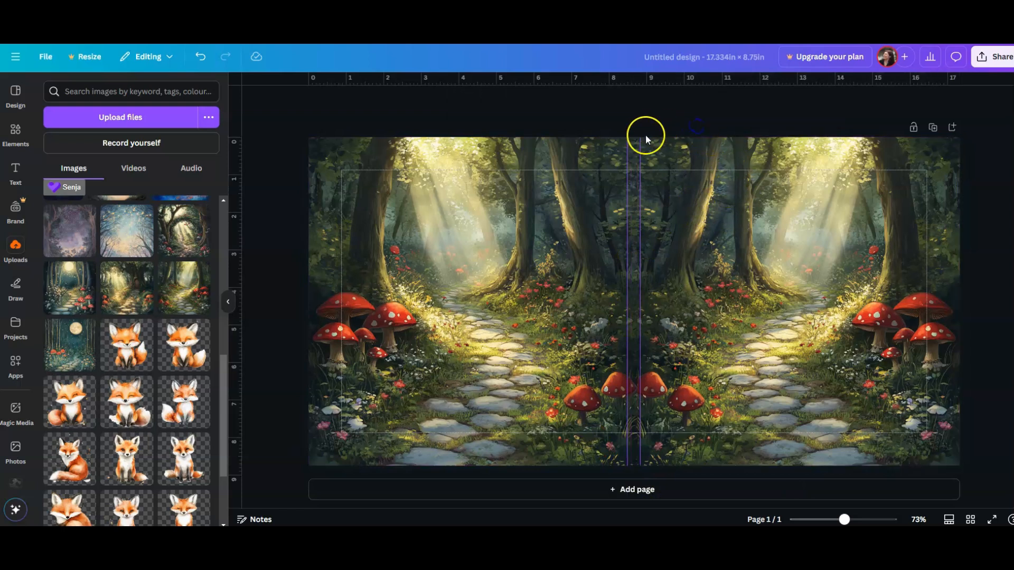
Add an olive rectangle over the spine, stretched past the page height and narrowed to fit between the two spine guides
click(573, 227)
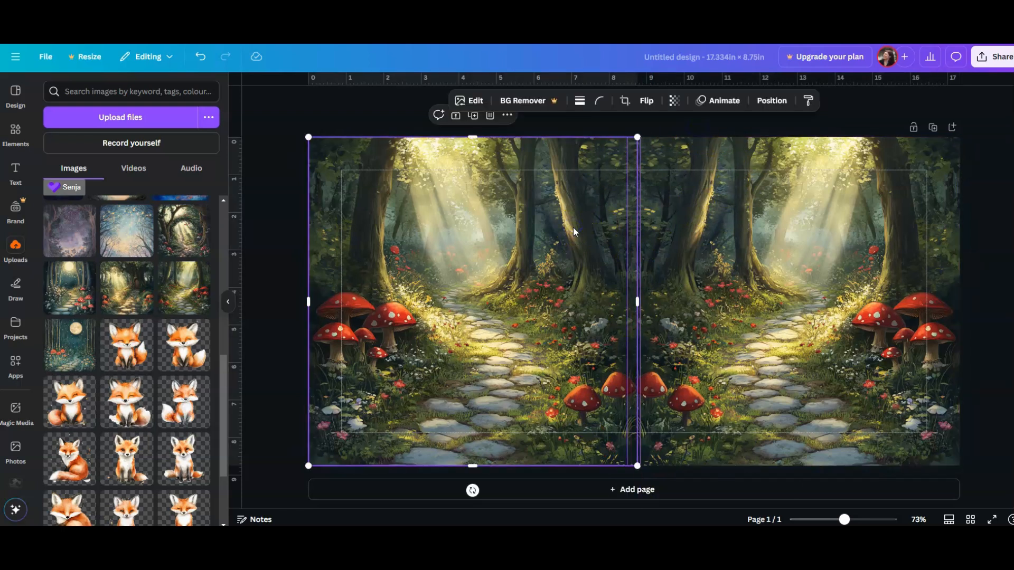
key(r)
drag(633, 249, 632, 131)
drag(630, 352, 634, 473)
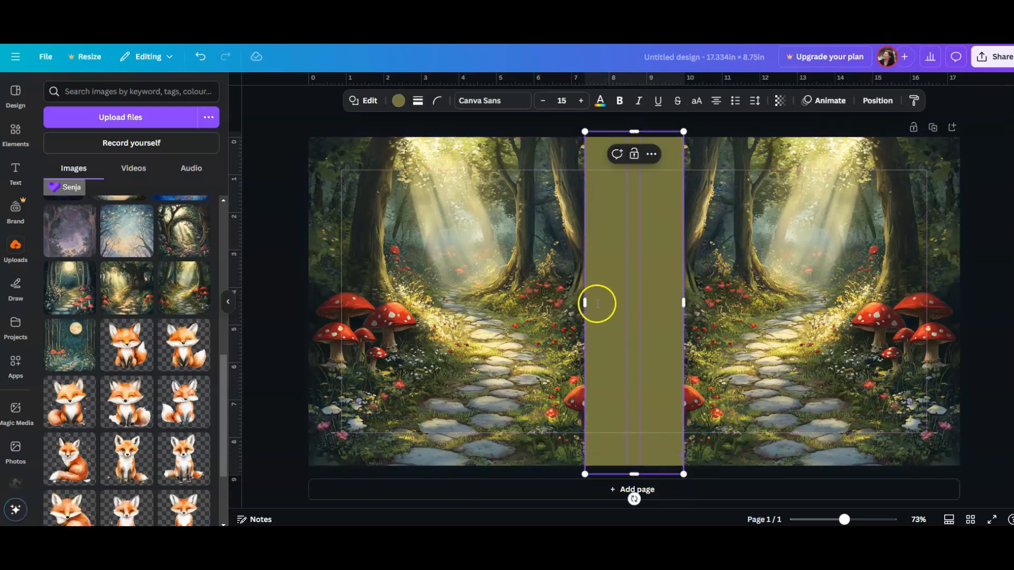
drag(585, 302, 621, 301)
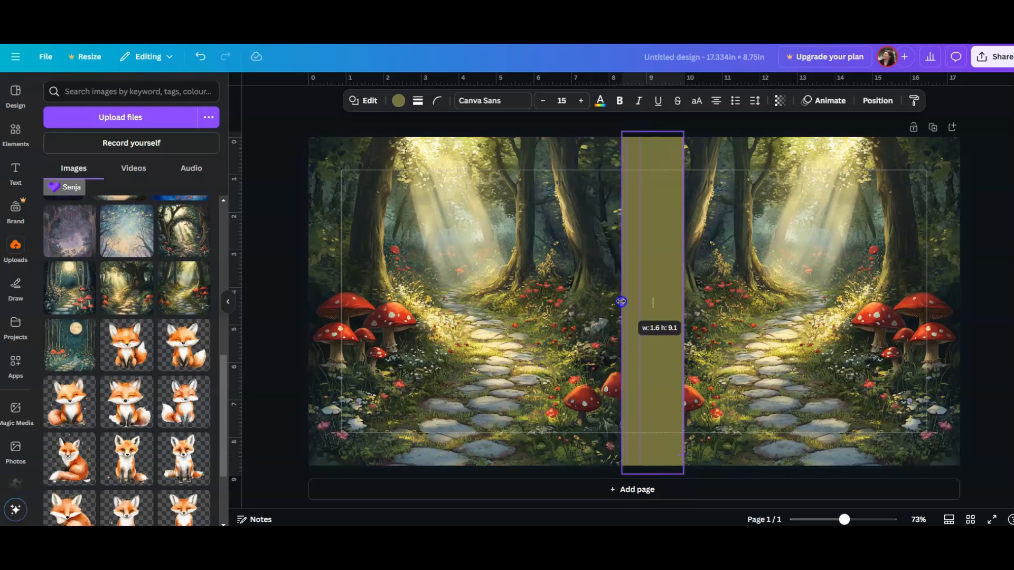
drag(683, 302, 640, 306)
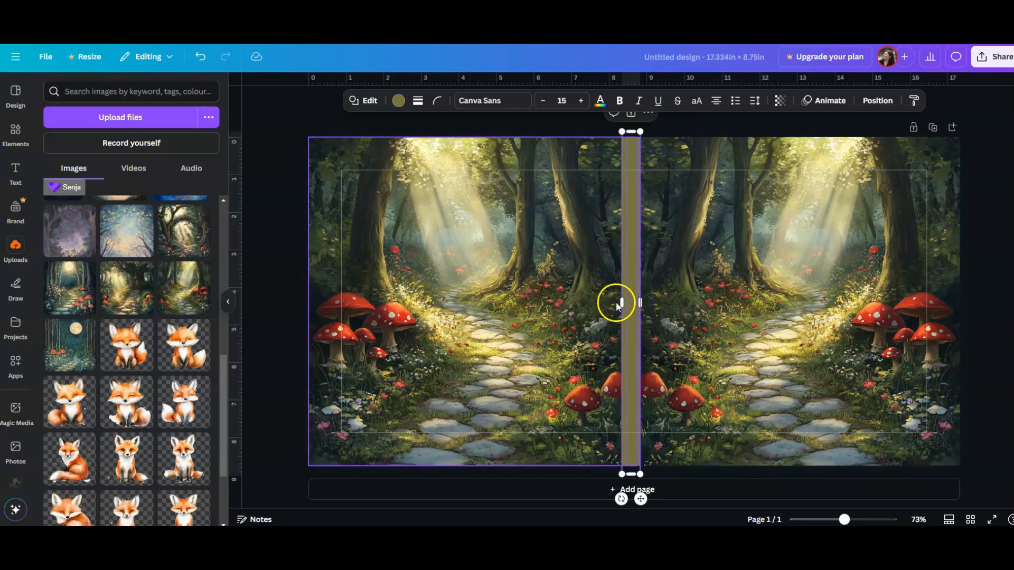
drag(623, 300, 624, 301)
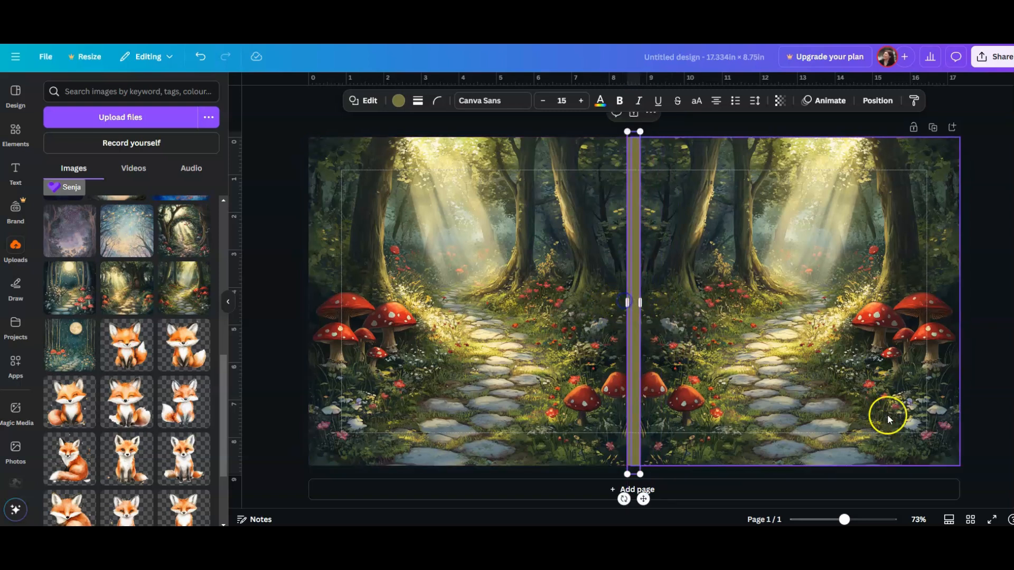
click(985, 455)
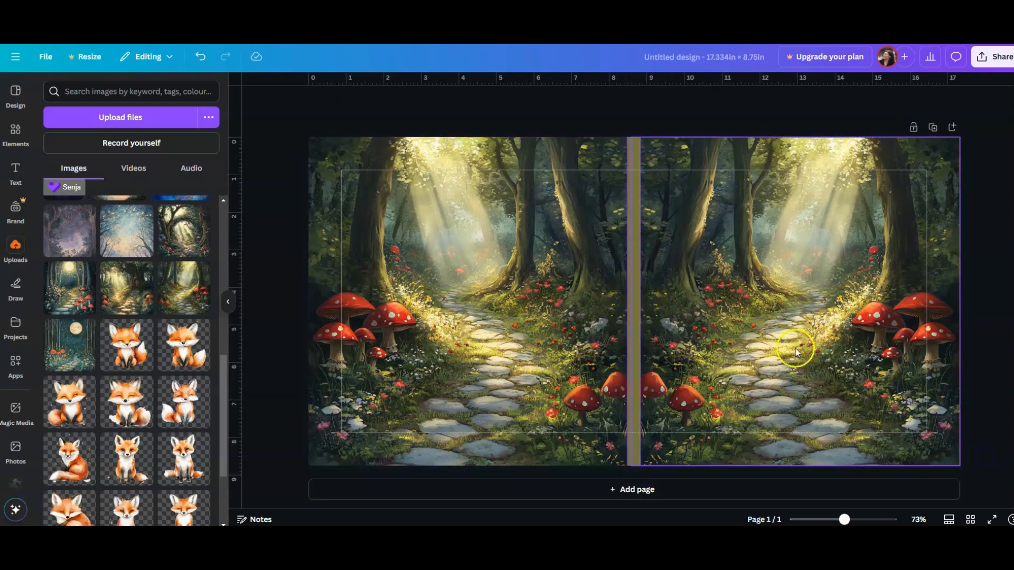
Delete the olive spine strip from the cover
click(635, 317)
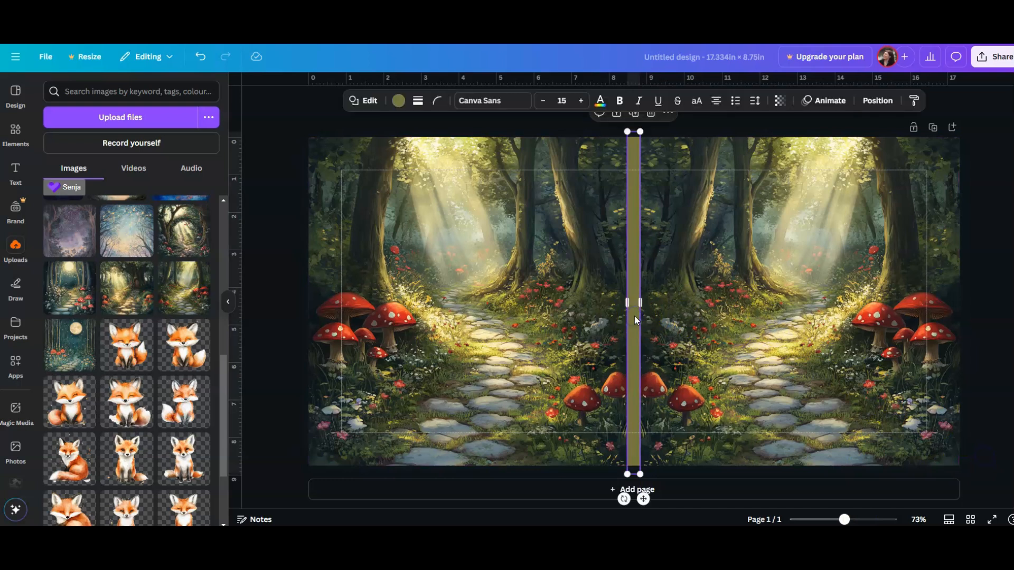
key(Delete)
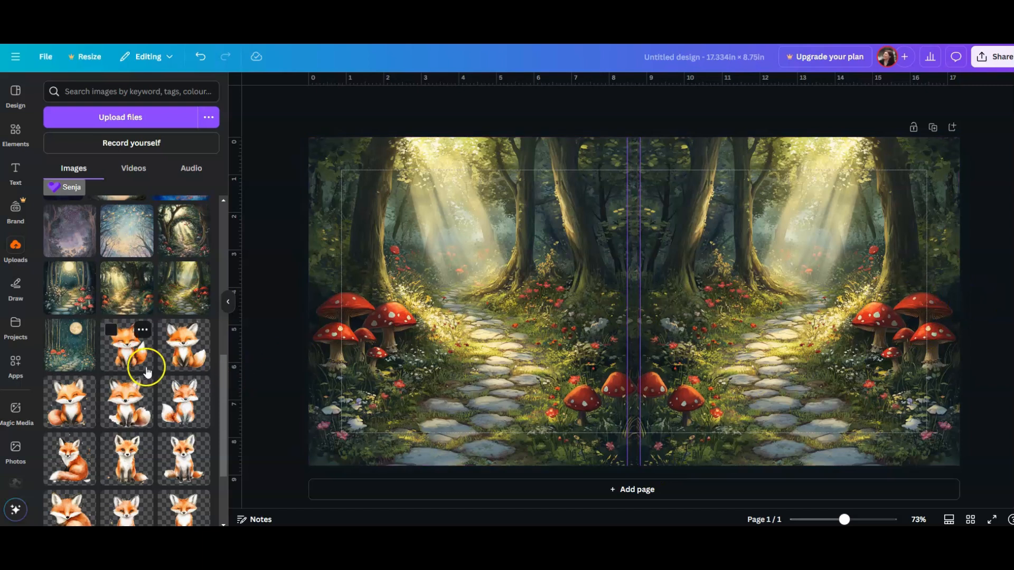
Open the Fox project folder and place the upright sitting fox with transparent background on the front cover
scroll(143, 369, down, 2)
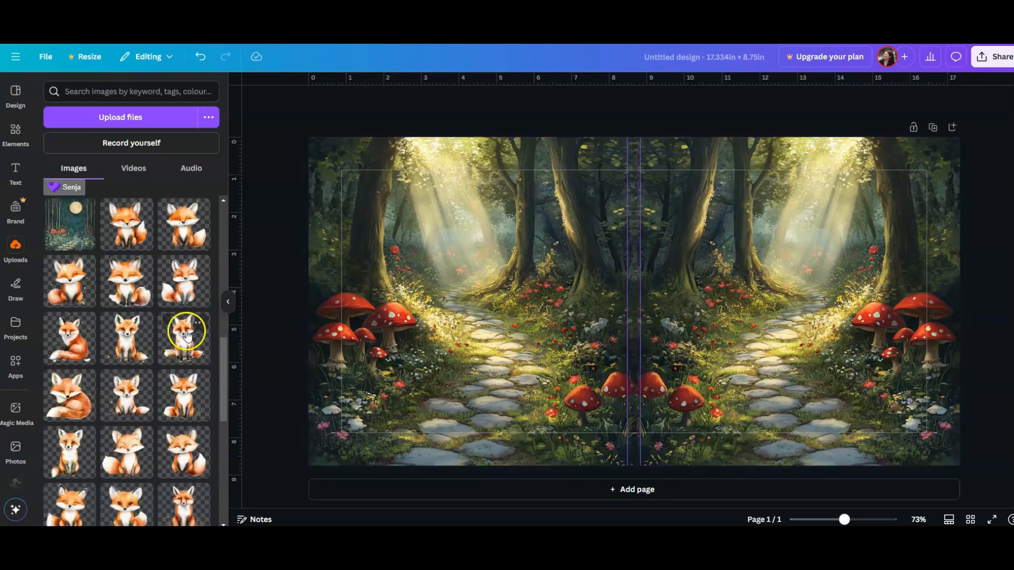
scroll(141, 328, up, 6)
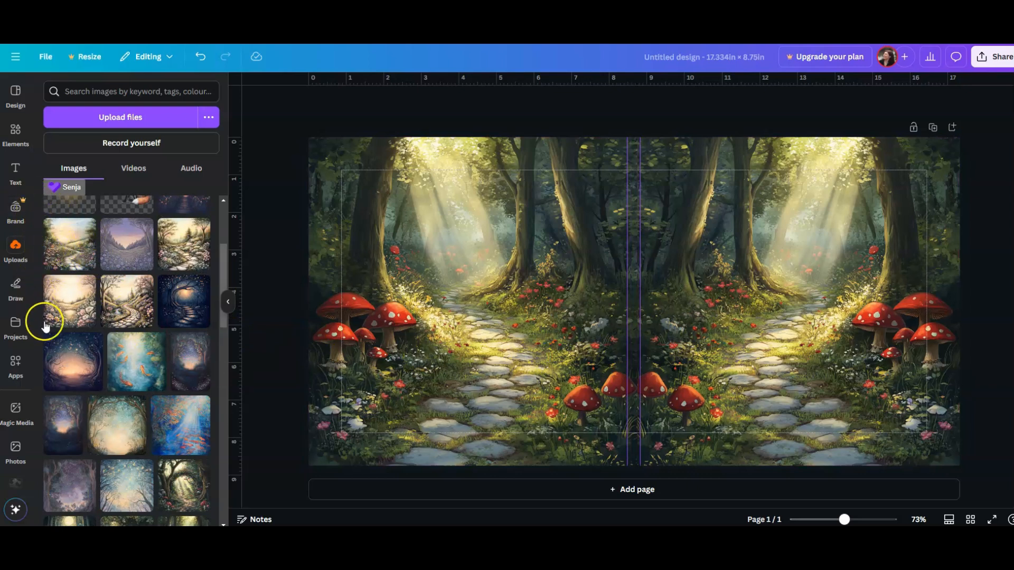
click(15, 323)
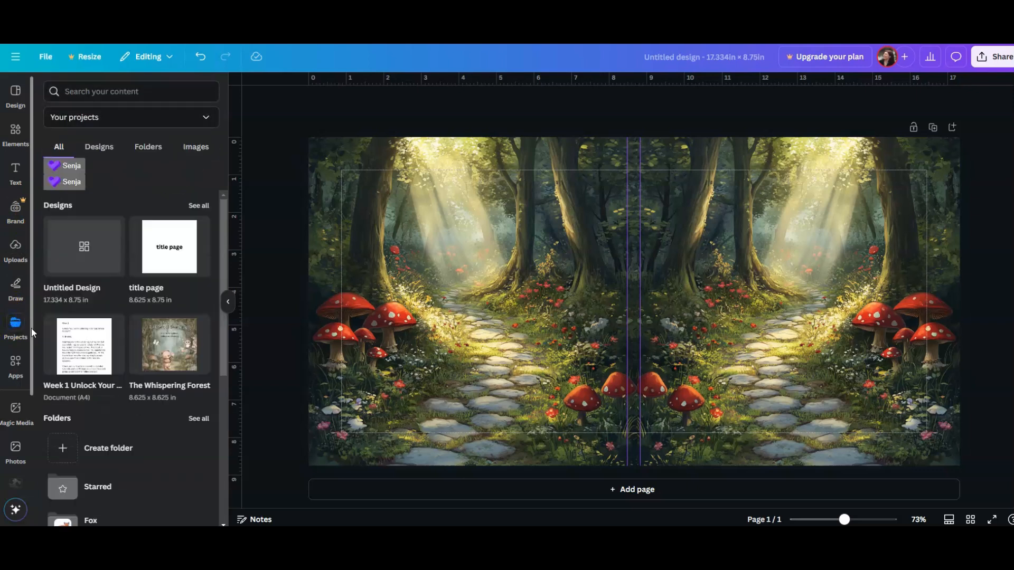
scroll(79, 329, down, 5)
click(143, 242)
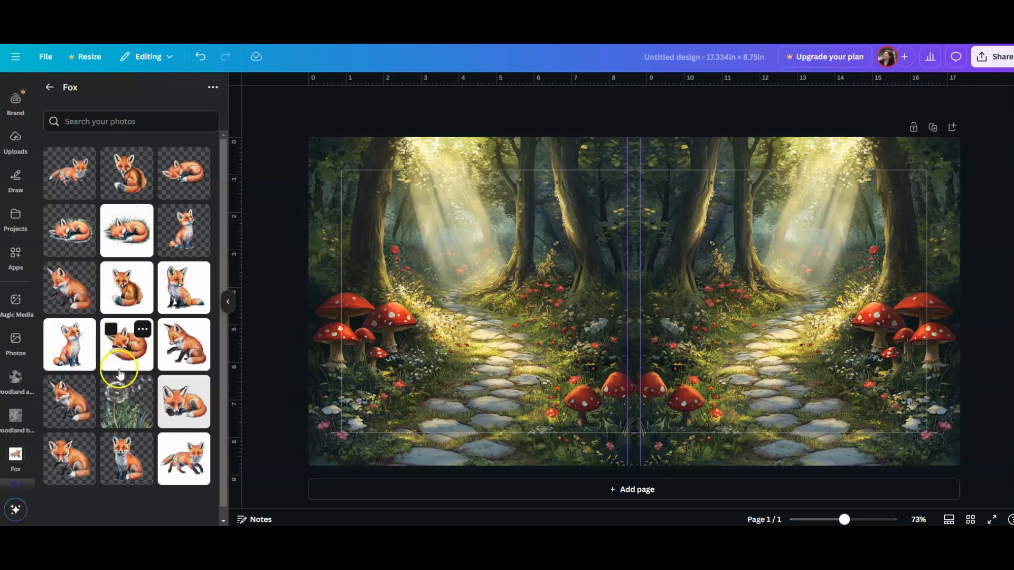
click(131, 475)
scroll(180, 463, down, 1)
drag(705, 279, 866, 299)
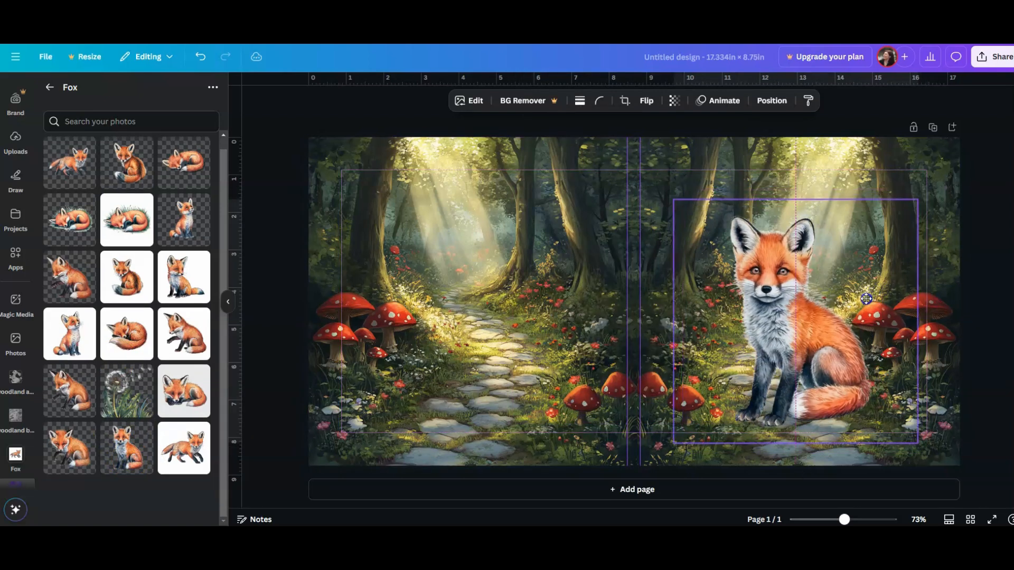
Scale the fox down to roughly three fifths of the cover height and seat it on the front cover's stone path
drag(919, 201, 843, 274)
mouse_move(777, 376)
mouse_down()
mouse_move(807, 369)
mouse_move(795, 366)
mouse_up()
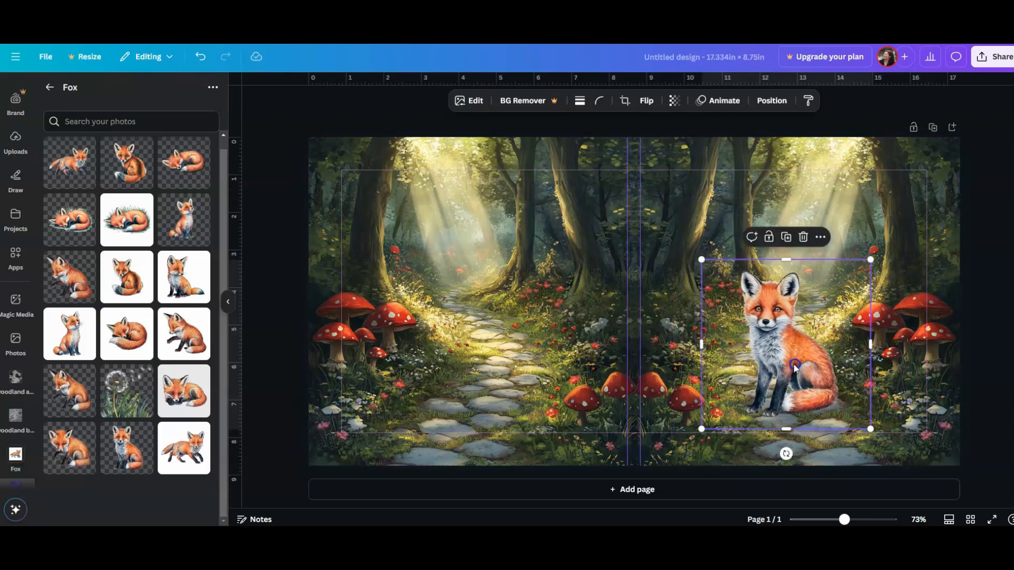
drag(703, 261, 686, 244)
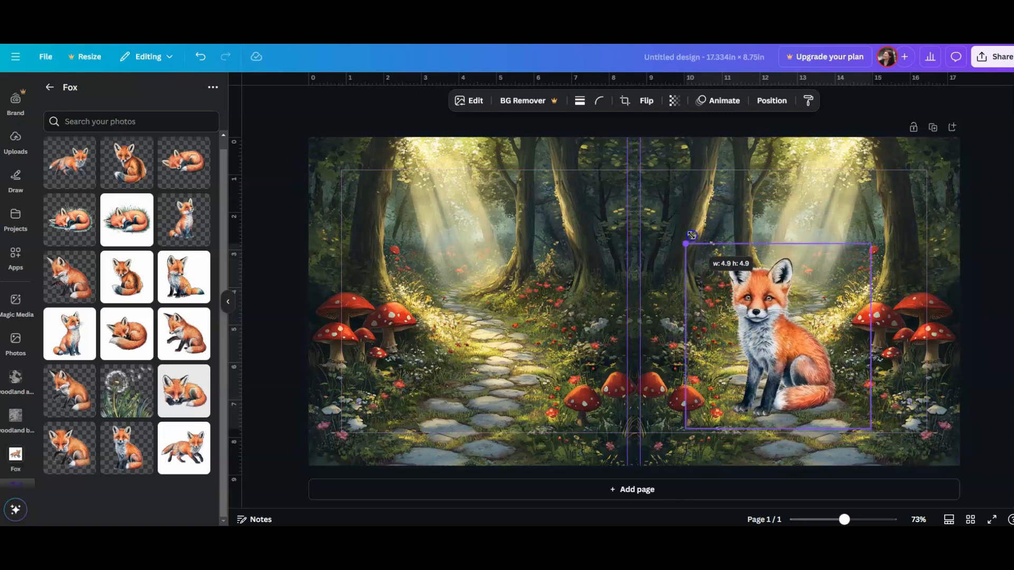
drag(869, 243, 895, 231)
drag(823, 357, 819, 362)
drag(877, 392, 885, 405)
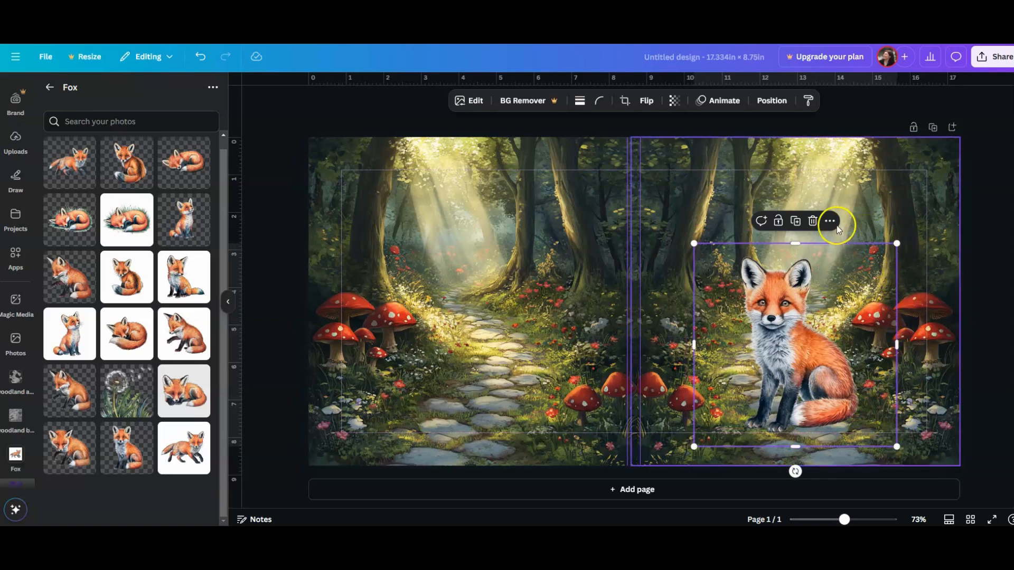
click(724, 219)
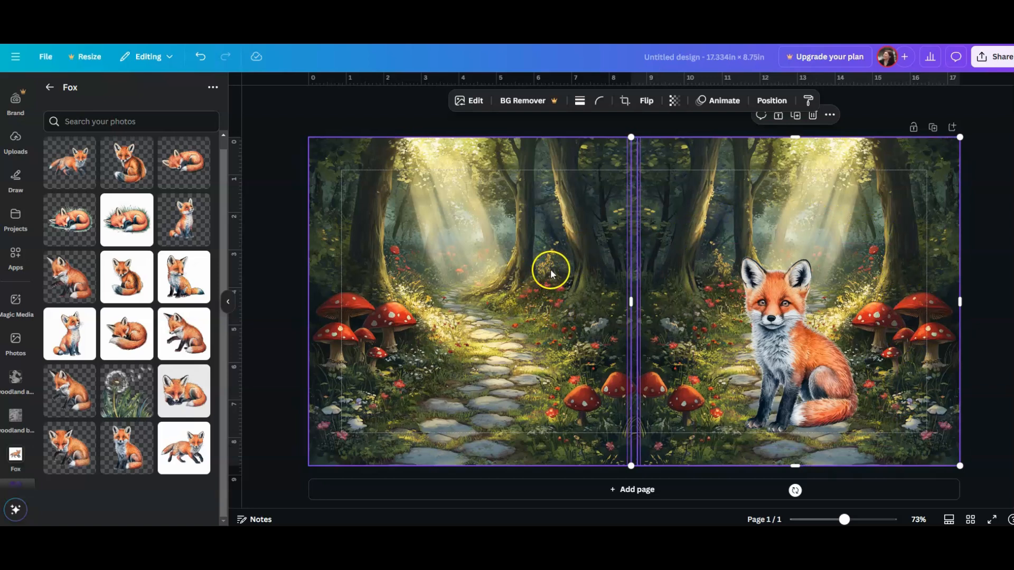
click(771, 306)
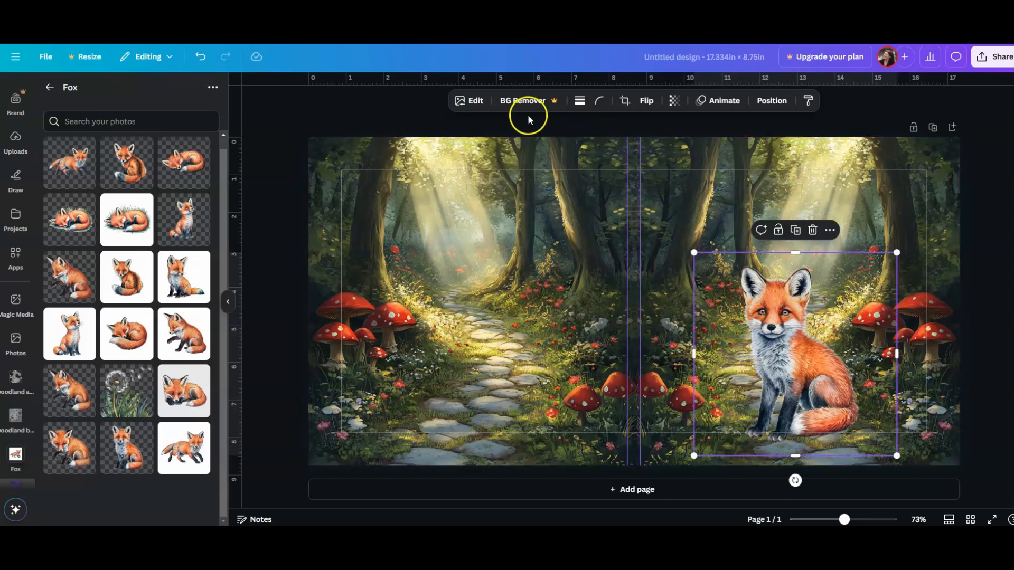
Apply the Scandi filter from the Cool group to the fox image and reduce the filter's intensity
click(479, 100)
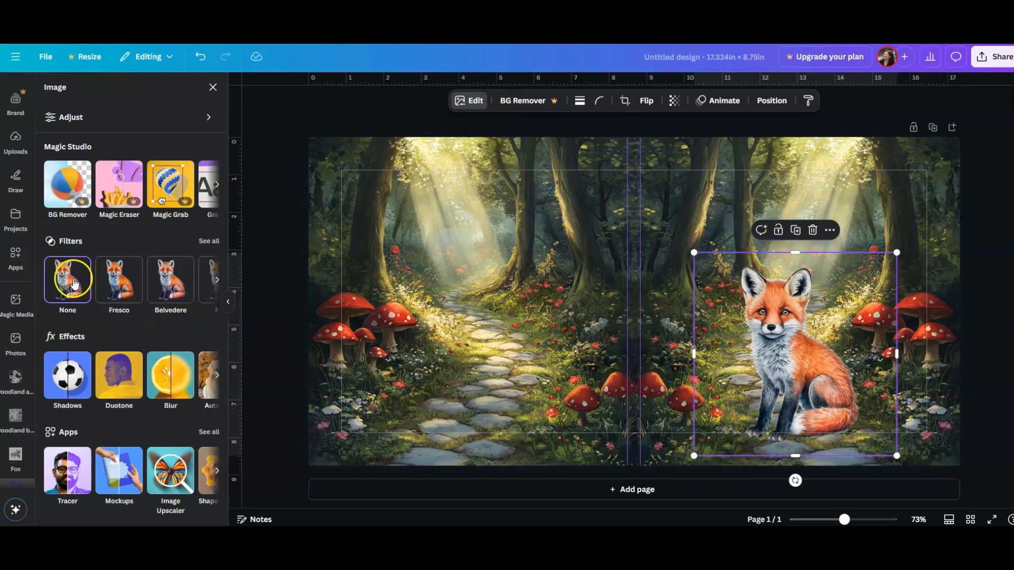
click(206, 239)
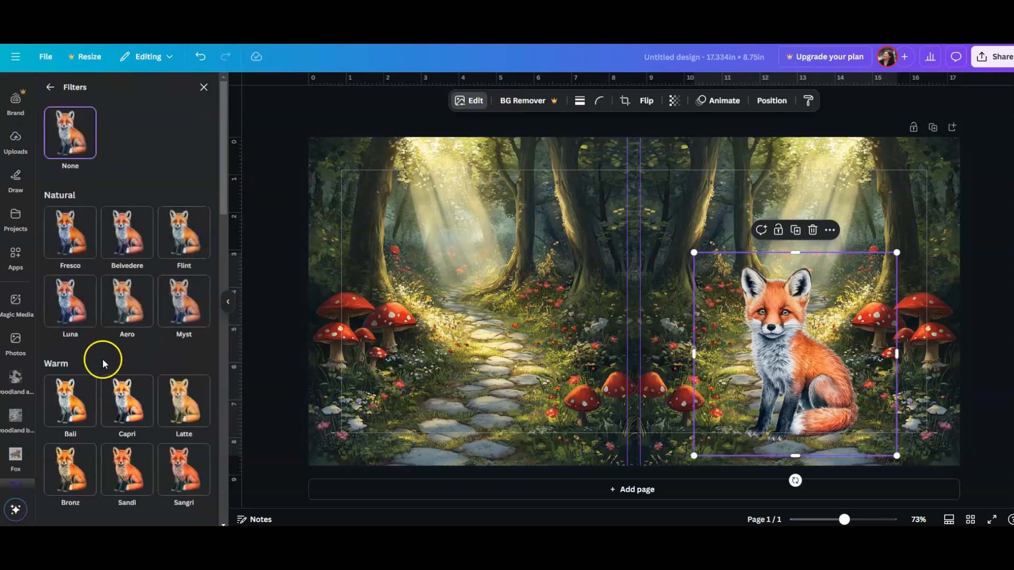
scroll(98, 355, down, 2)
scroll(90, 395, down, 3)
click(65, 300)
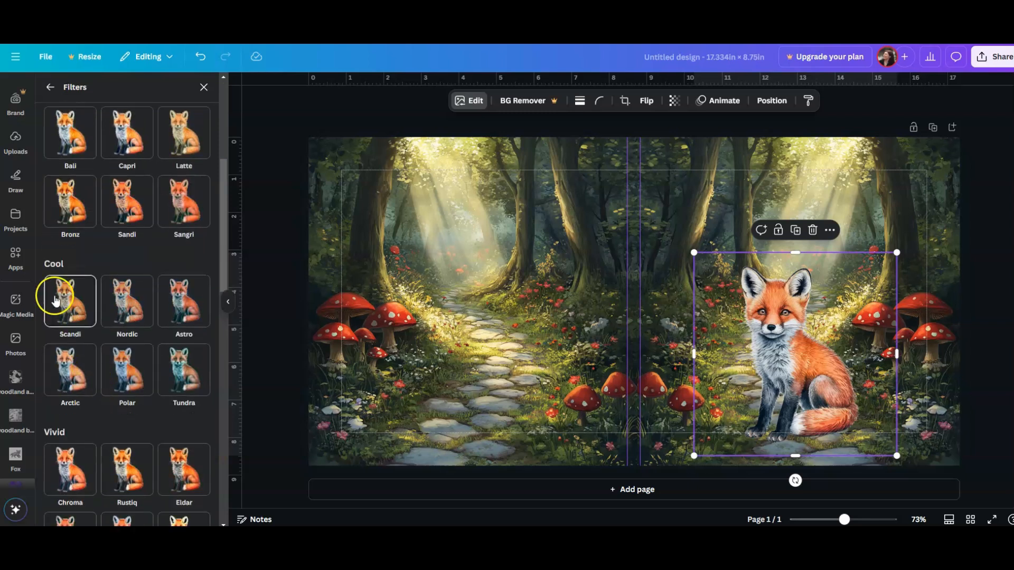
drag(204, 375, 177, 374)
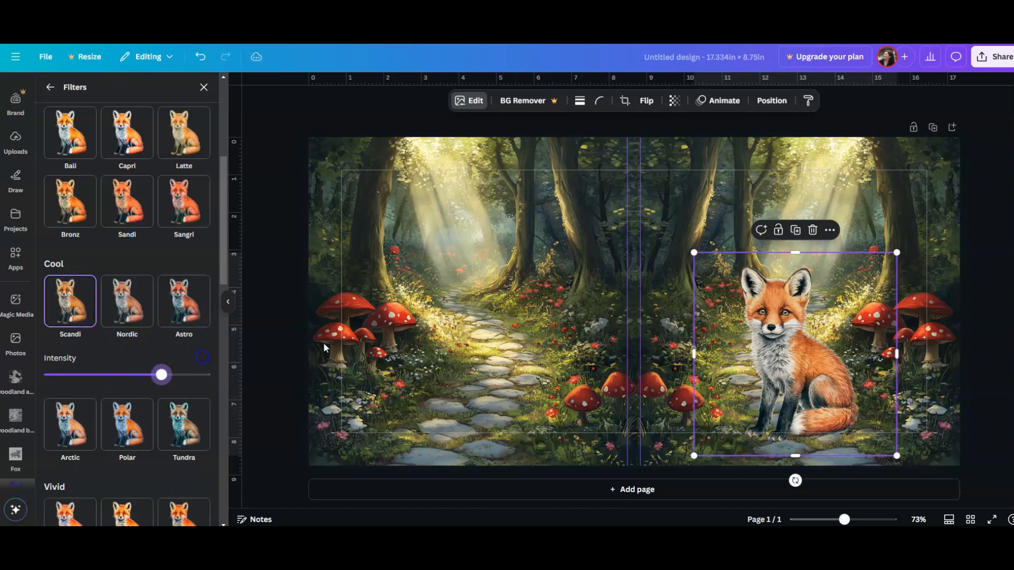
Add a text box above the fox on the front cover with the title "The Little Fox and the Path"
click(852, 221)
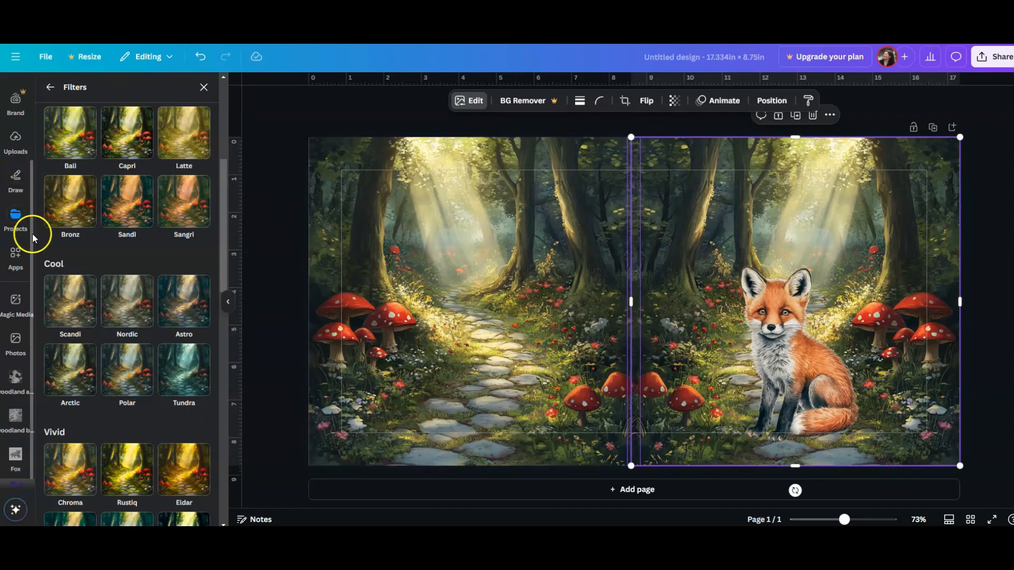
scroll(16, 241, up, 2)
click(10, 181)
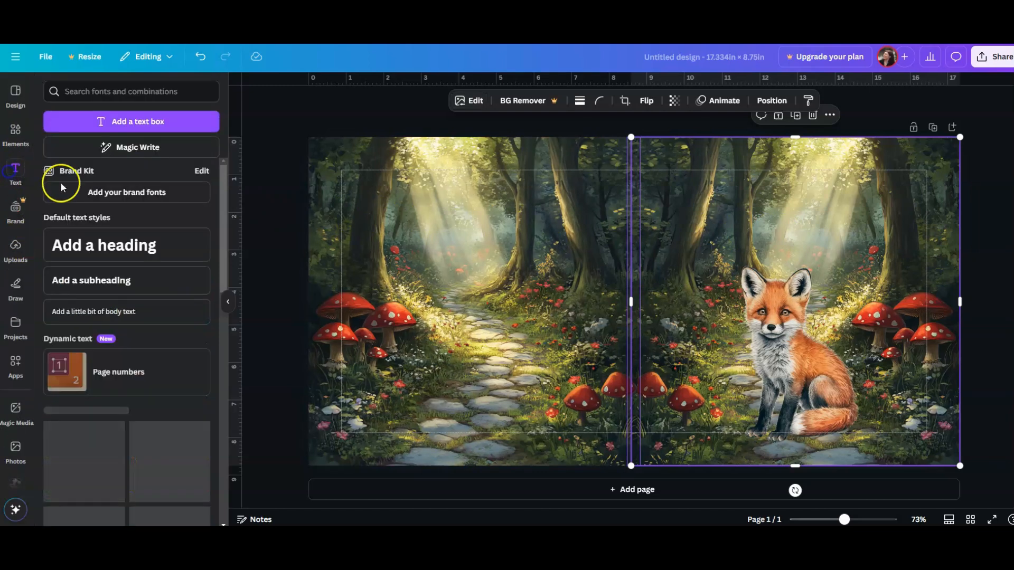
click(146, 121)
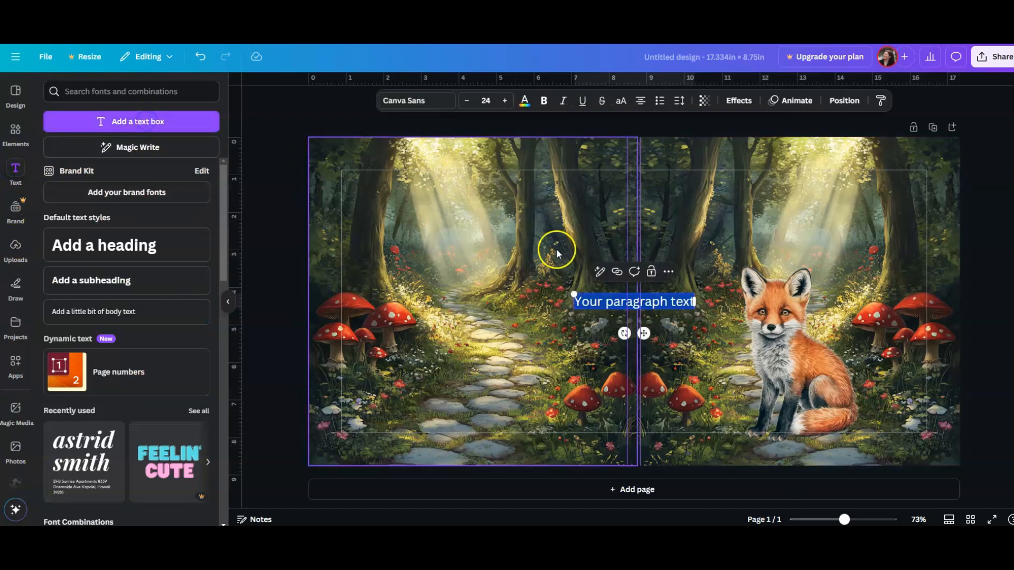
click(644, 335)
drag(644, 334, 790, 236)
click(809, 204)
key(ctrl+a)
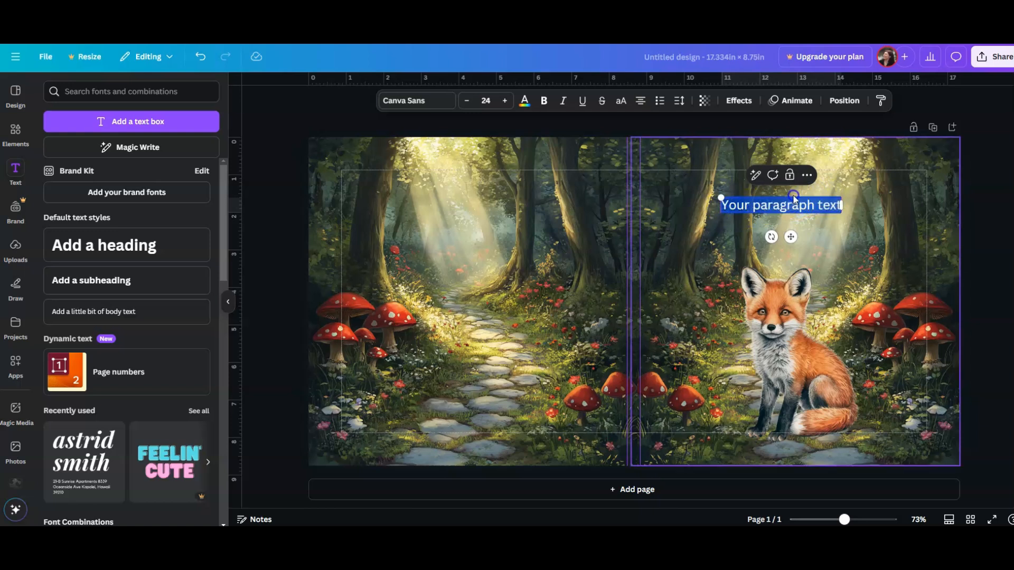
text(The Little Fox)
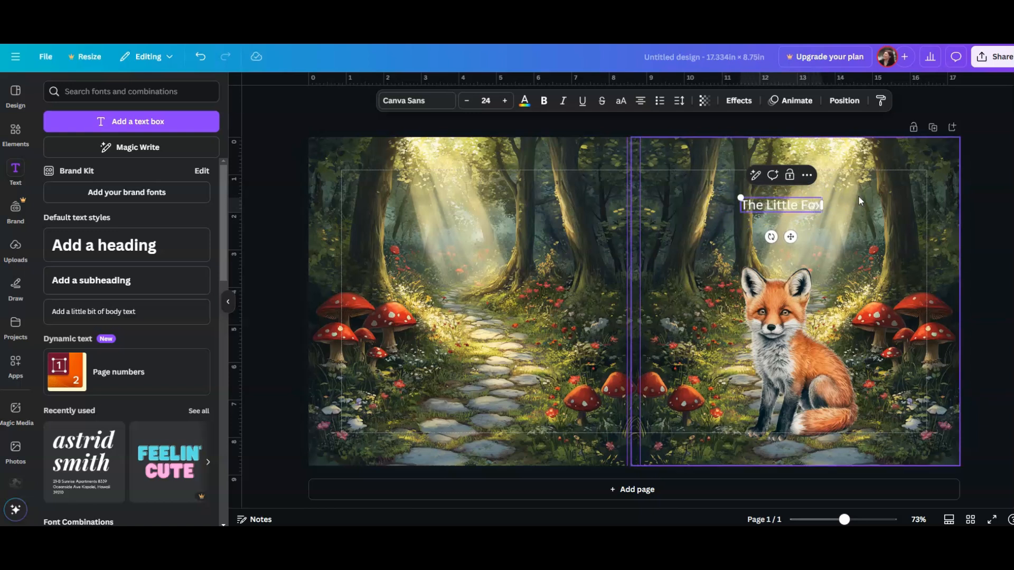
text( and the Path)
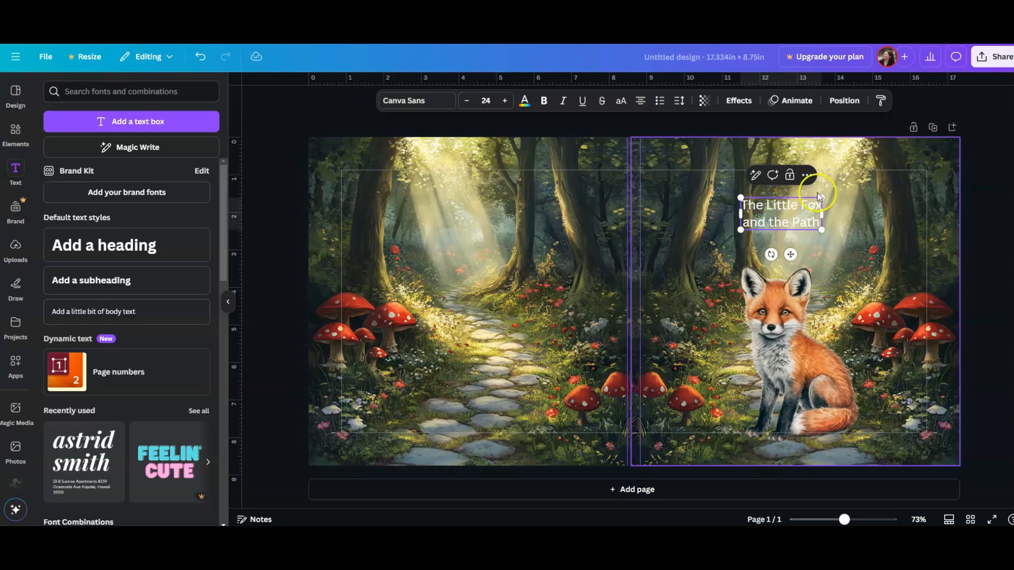
Enlarge the title to a font size of about 68 and centre it above the fox on the front cover
click(736, 197)
drag(725, 187, 659, 163)
drag(824, 231, 892, 259)
click(809, 234)
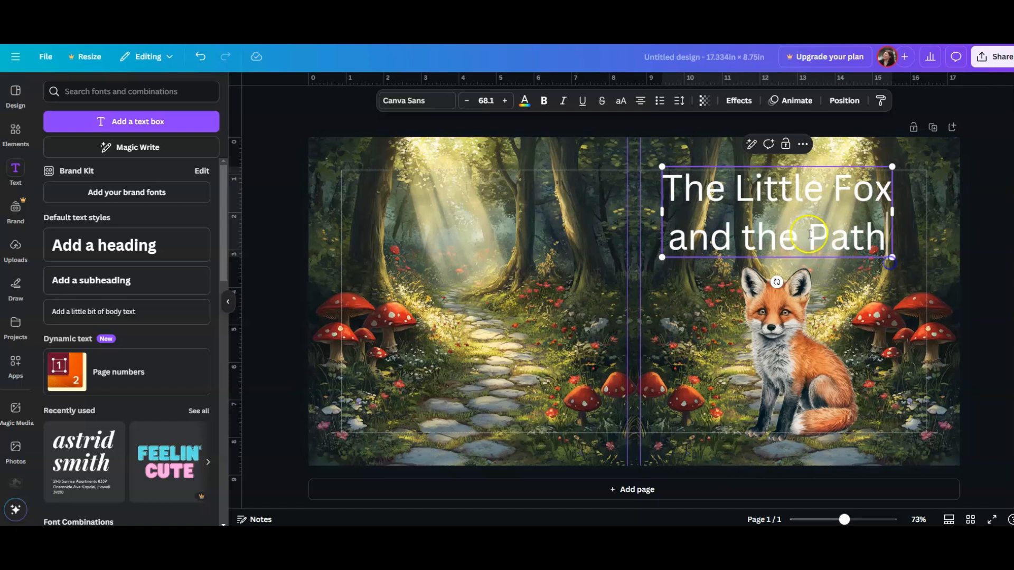
drag(789, 219, 810, 212)
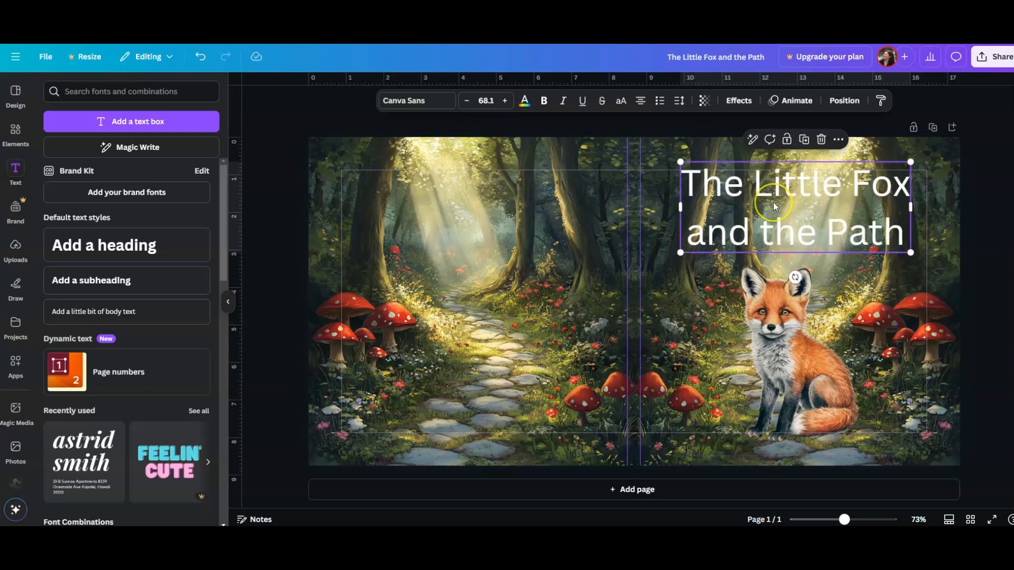
Change the font of the whole two-line title to Alice
click(382, 97)
click(700, 204)
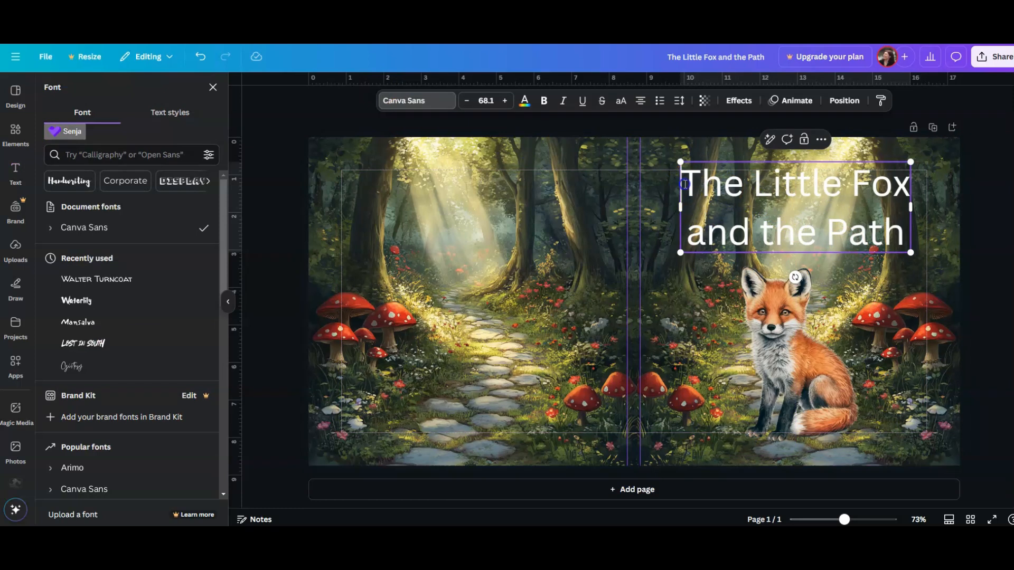
drag(684, 185, 905, 240)
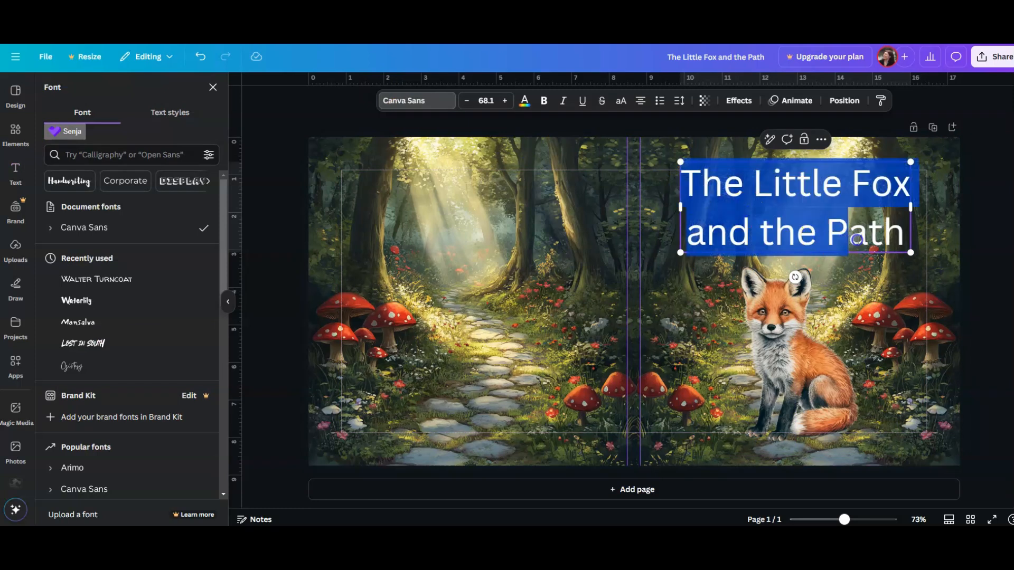
click(435, 101)
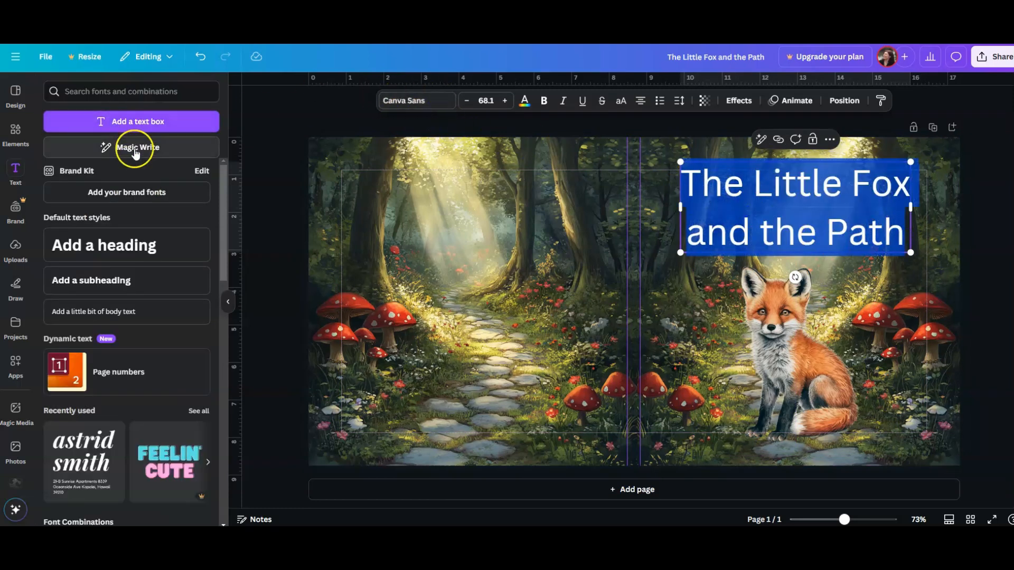
click(152, 132)
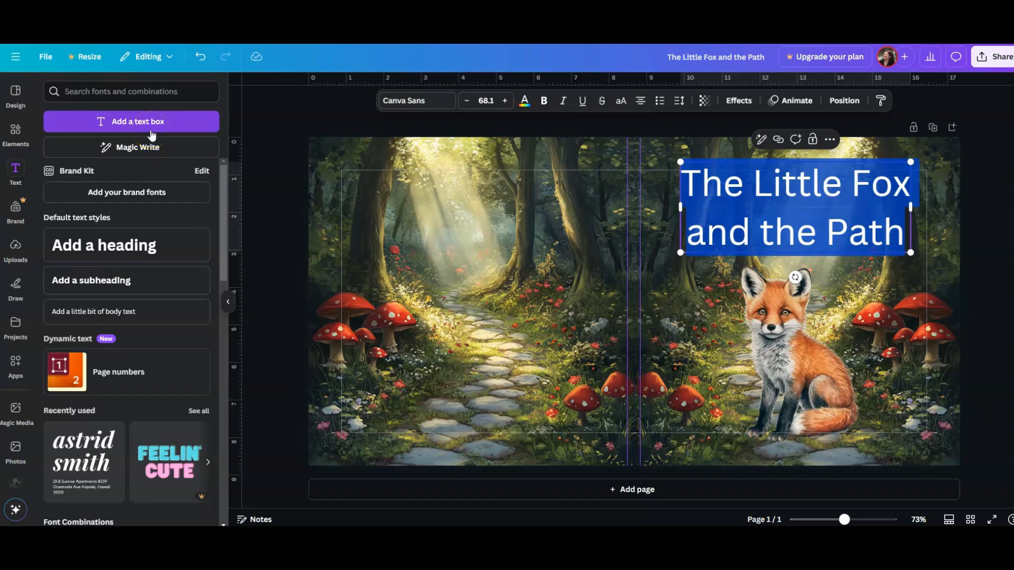
click(435, 103)
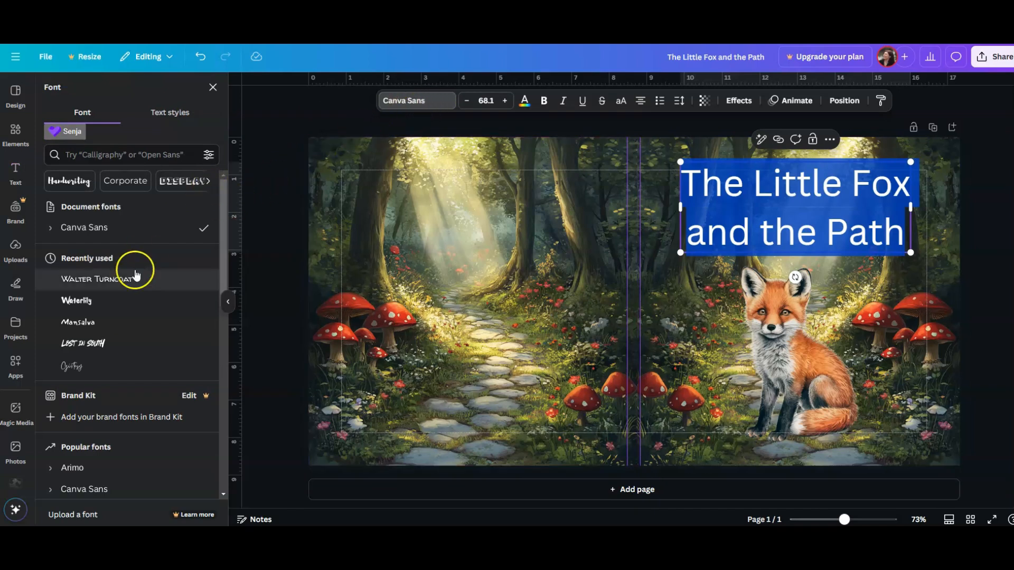
scroll(134, 274, down, 5)
click(104, 387)
click(102, 406)
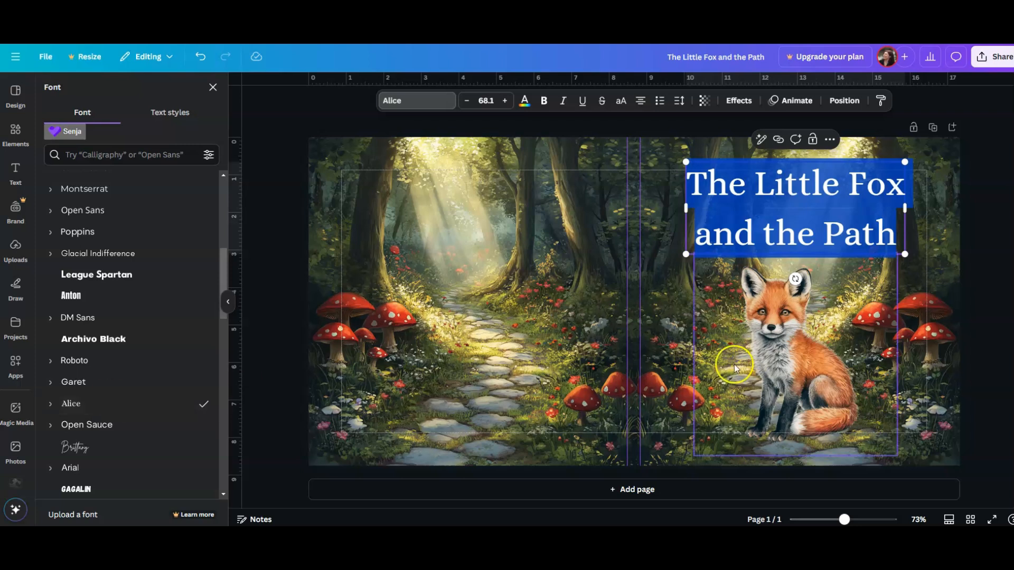
click(781, 216)
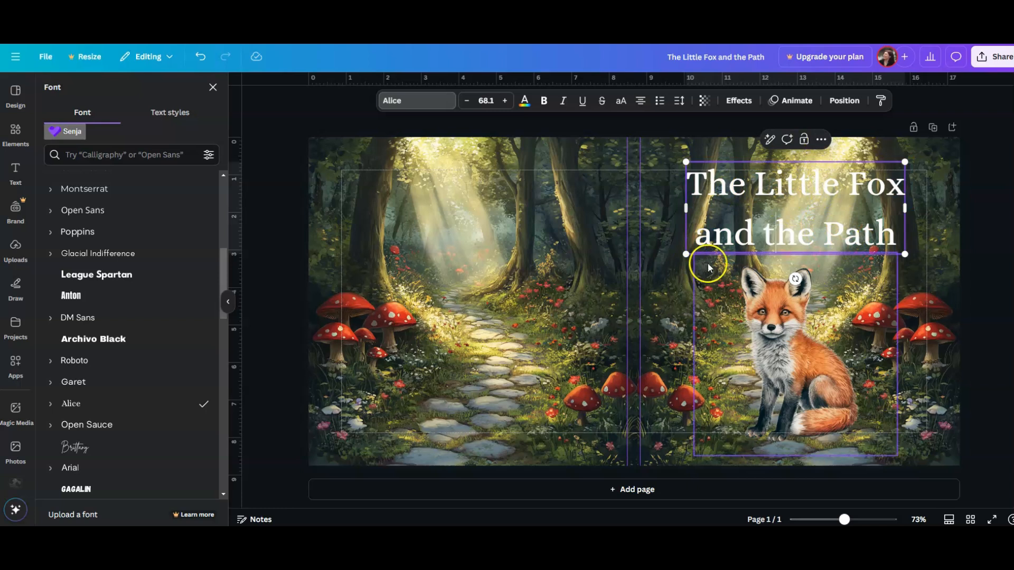
Apply the Outline effect to the title and set its thickness to 103
click(739, 103)
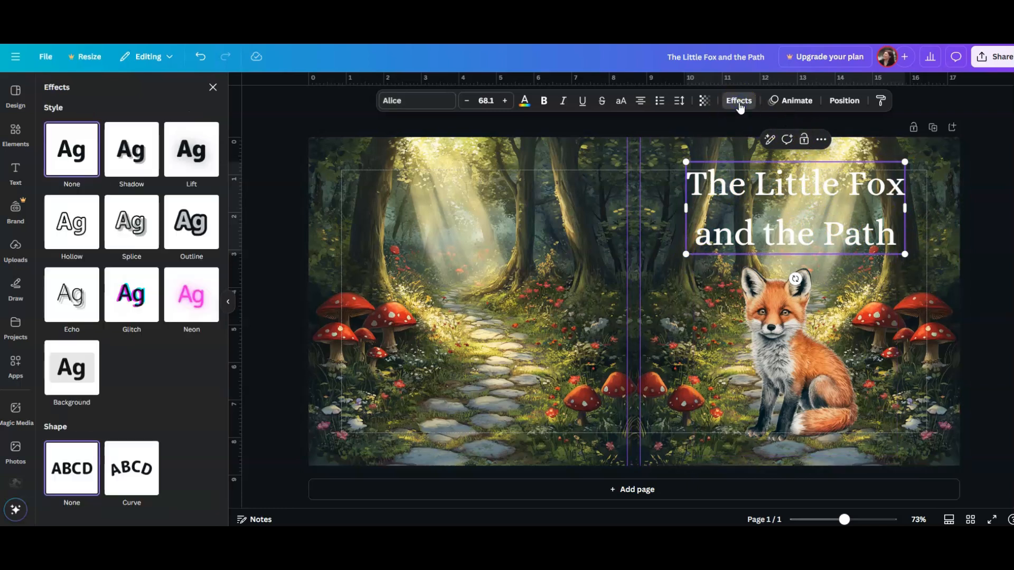
click(188, 225)
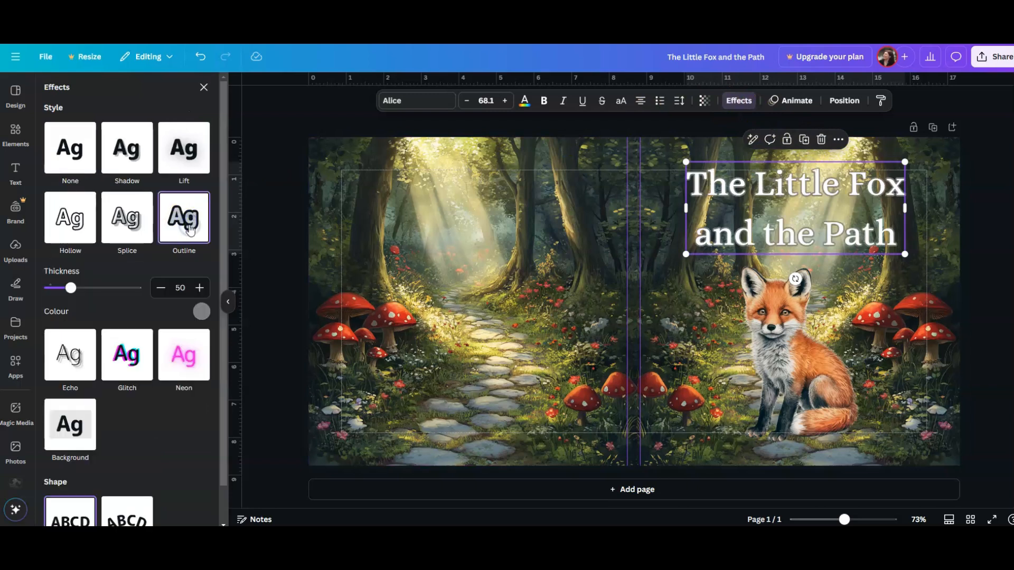
drag(71, 288, 87, 290)
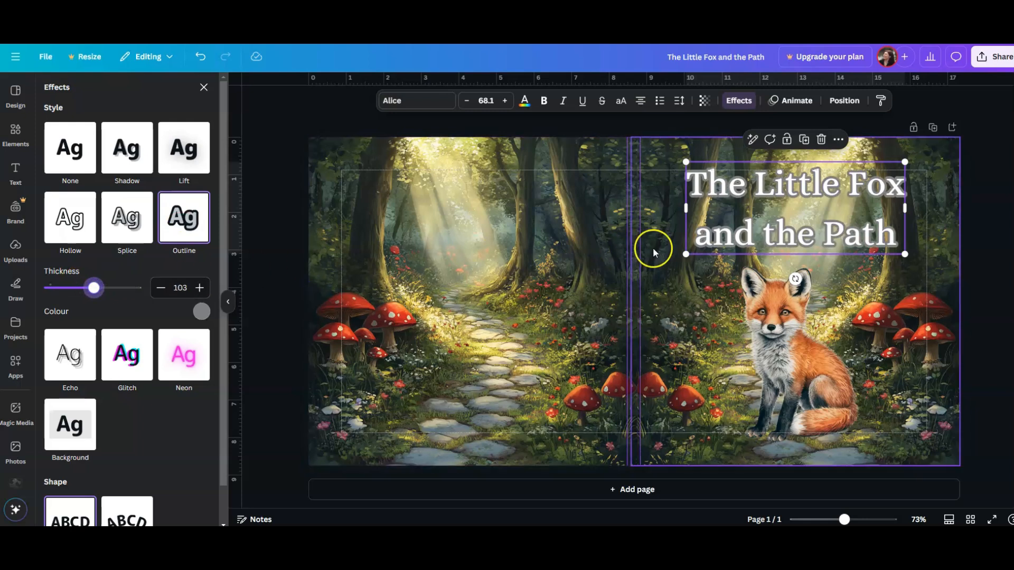
Try olive #9A9E45 and dark green #2F3B2B sampled from the forest artwork as the title's outline colour
click(201, 312)
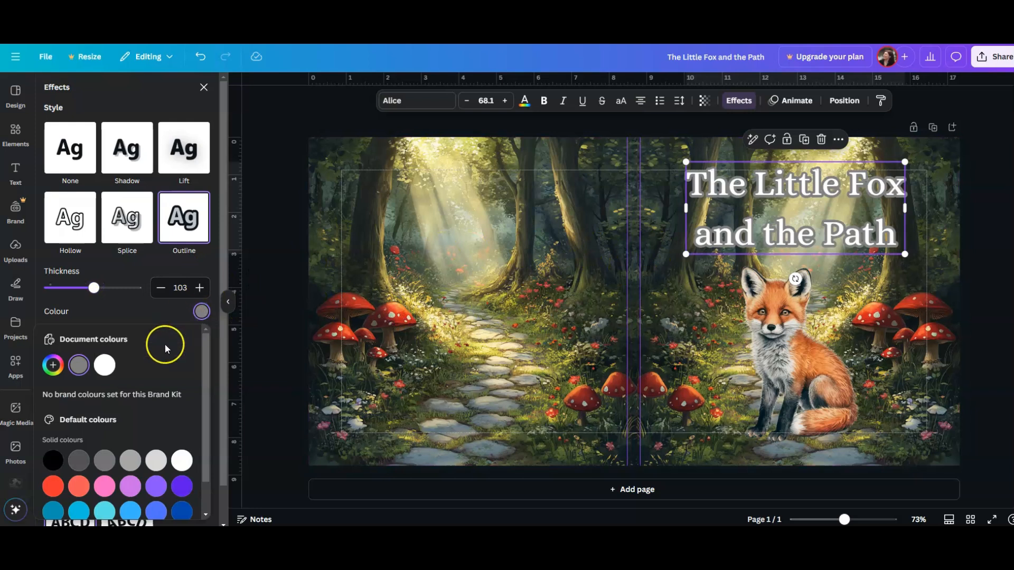
click(51, 365)
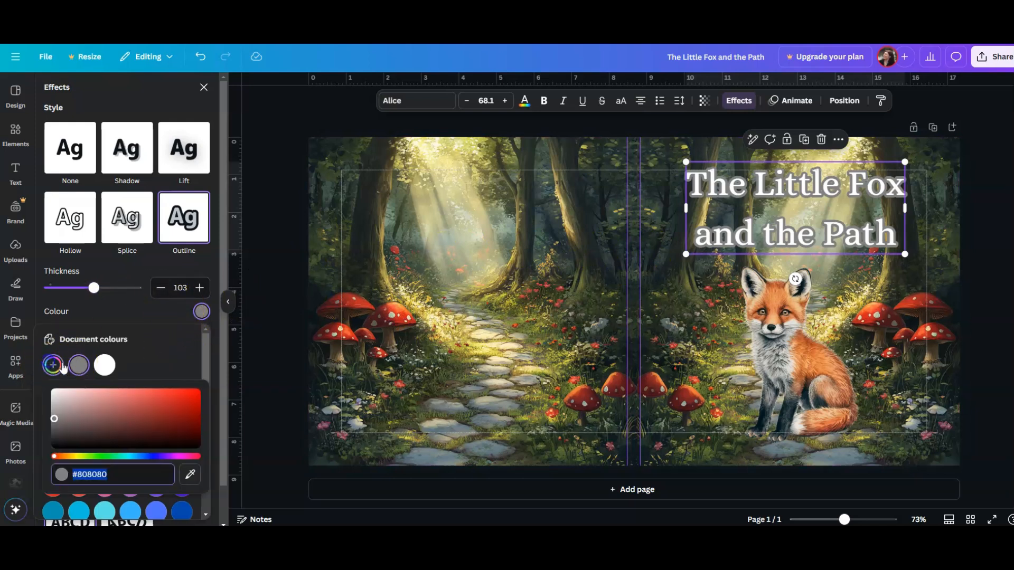
click(188, 475)
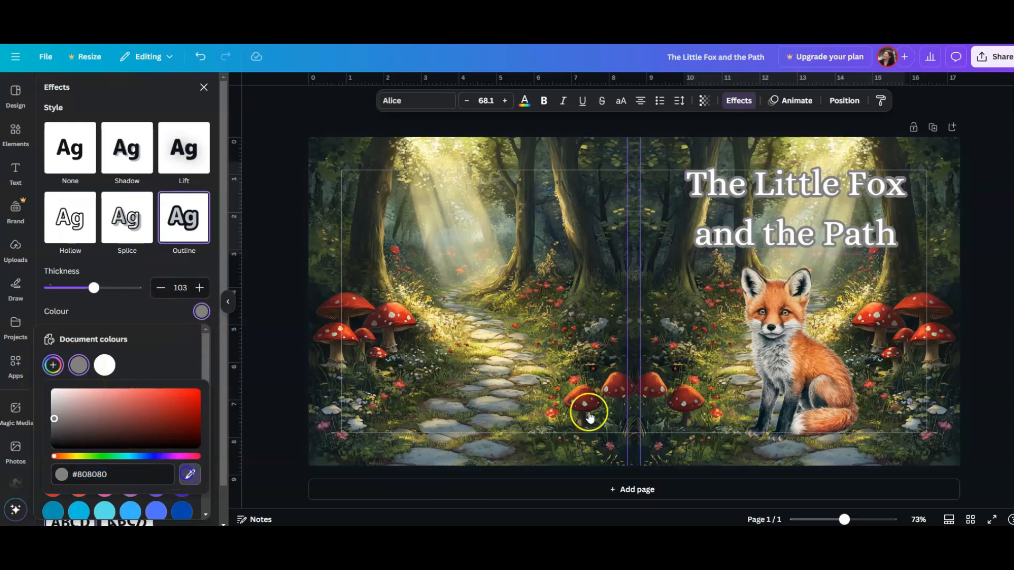
click(717, 355)
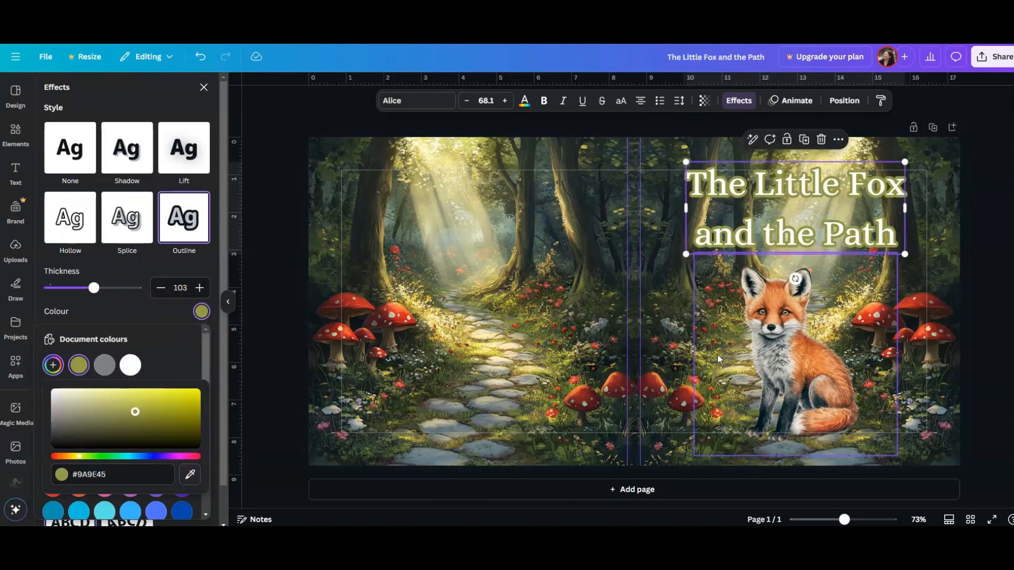
click(189, 475)
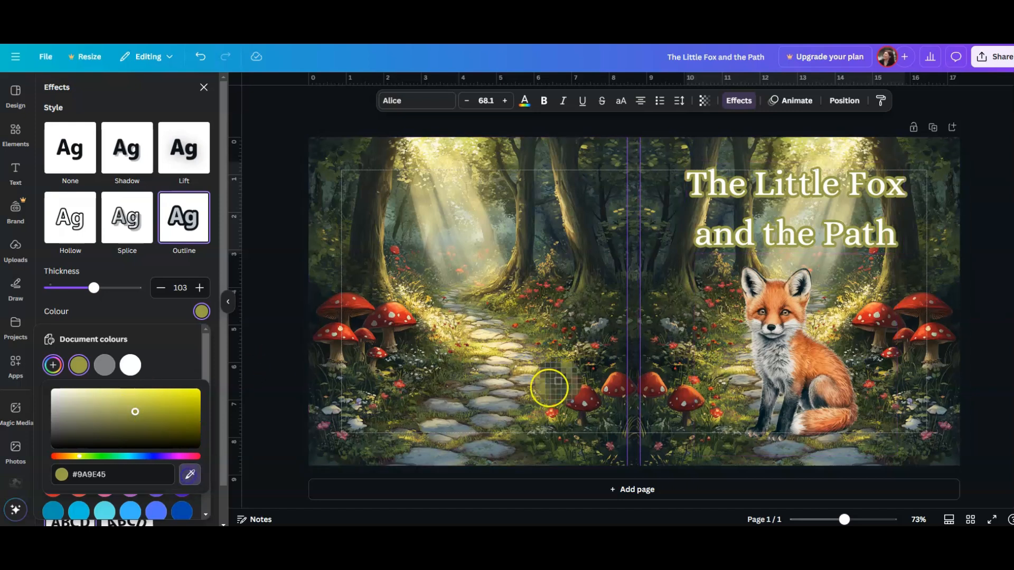
click(683, 296)
click(591, 344)
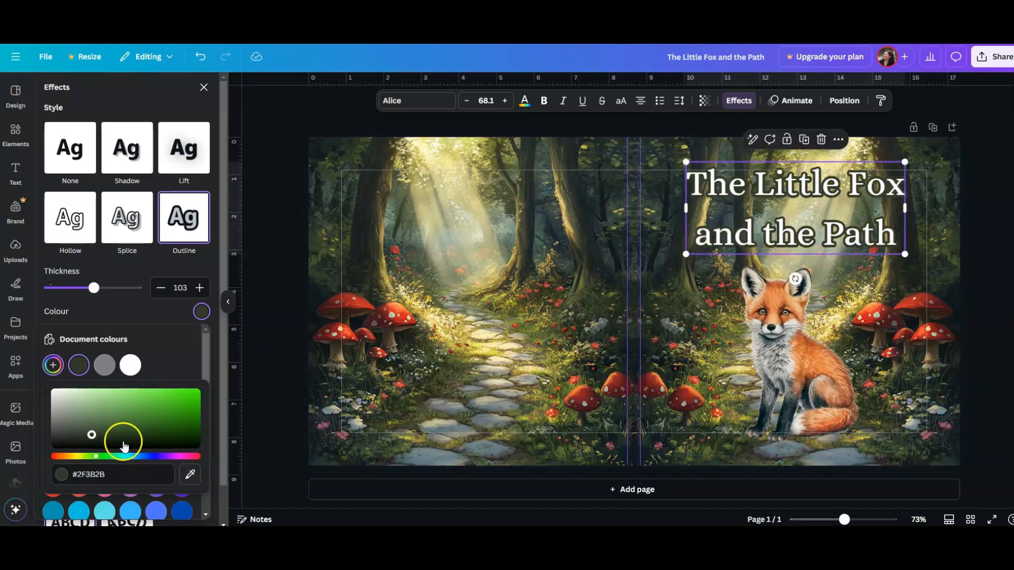
Set the title's outline colour to olive brown #5D5835 sampled from the forest undergrowth
click(53, 365)
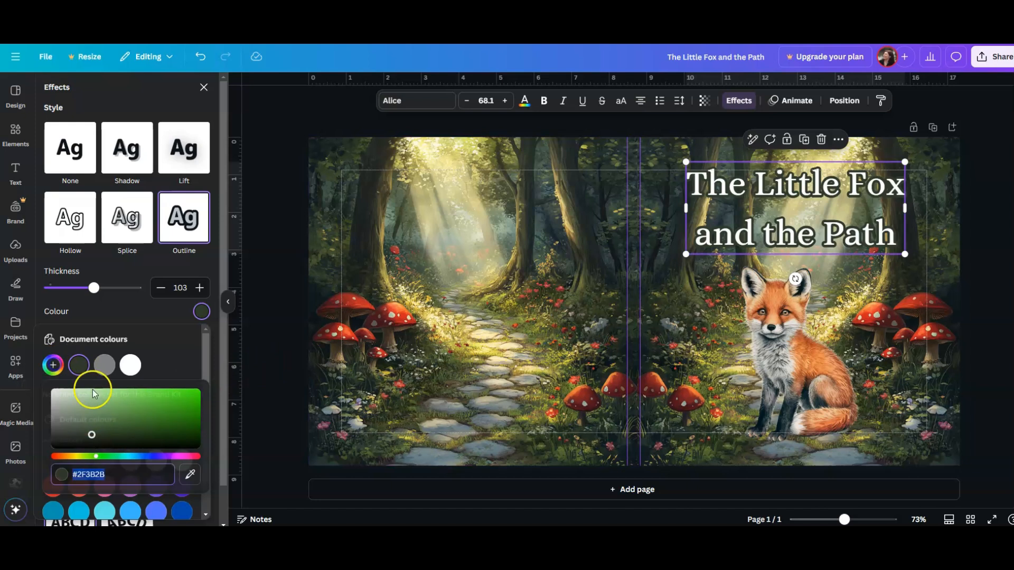
click(190, 475)
click(566, 344)
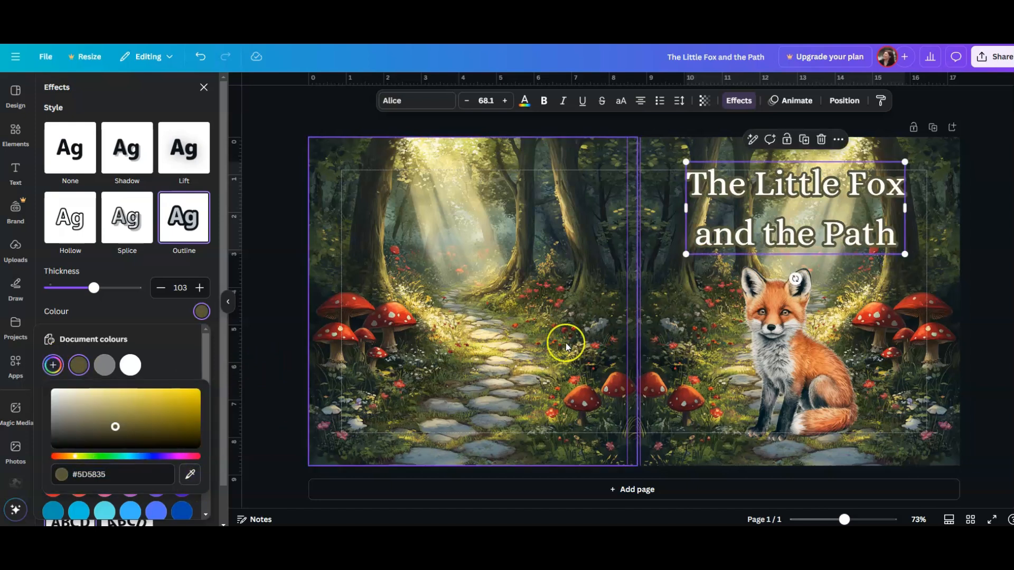
click(708, 313)
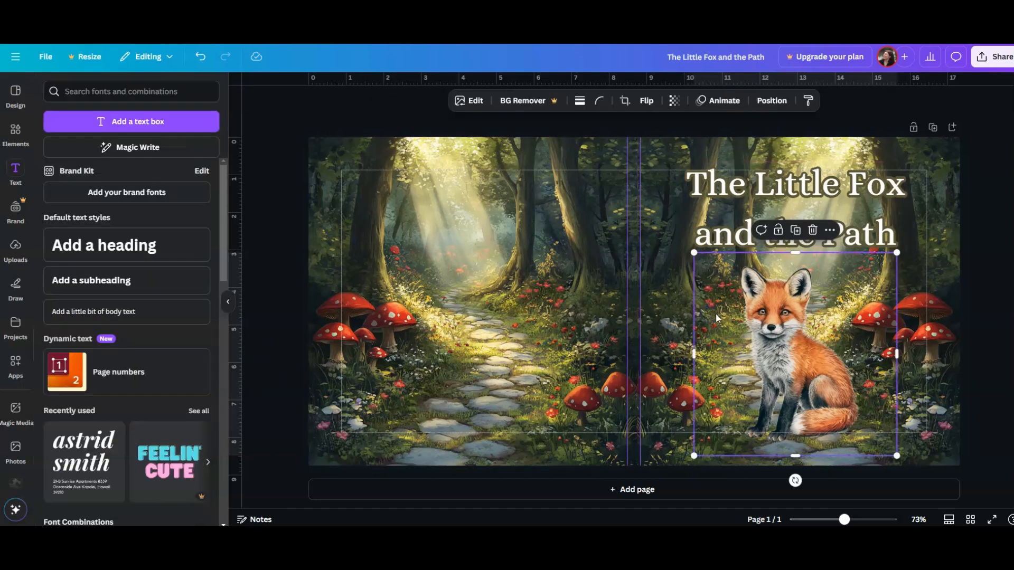
click(673, 311)
click(802, 241)
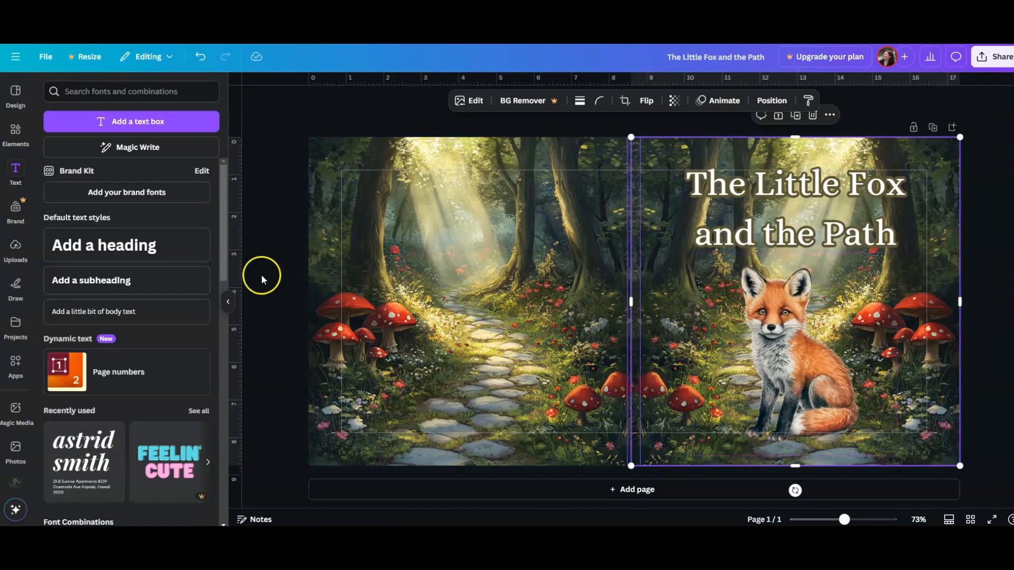
Add a heading over the fox's lower body on the front cover and set its font to Alice
click(138, 245)
click(642, 323)
drag(575, 300, 734, 376)
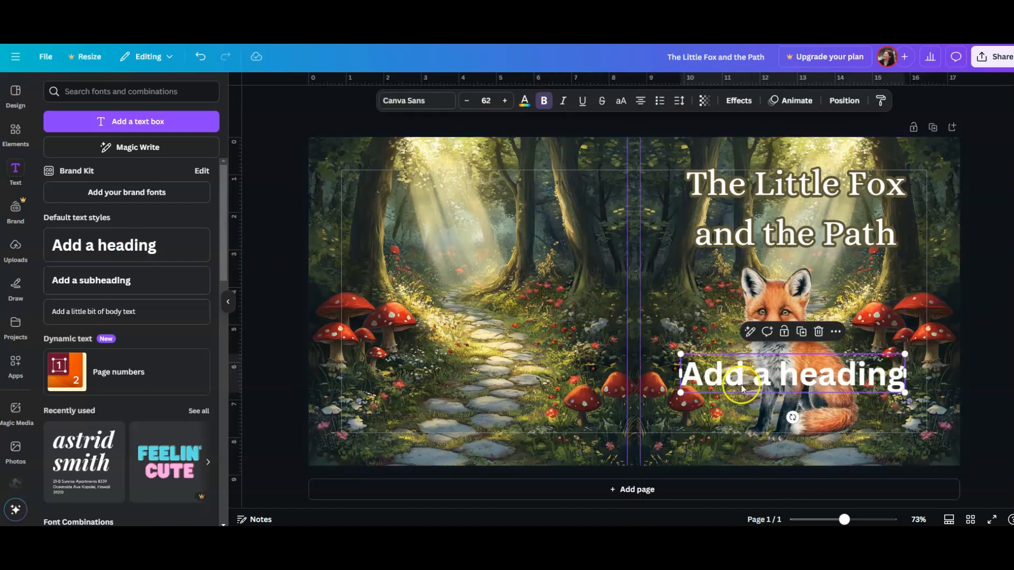
double_click(742, 388)
click(448, 100)
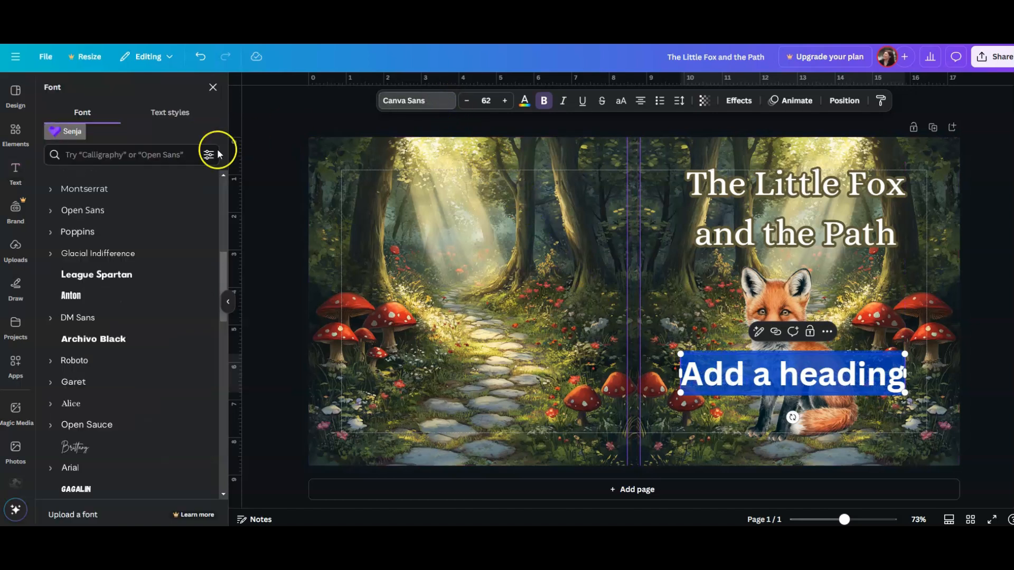
scroll(105, 204, up, 6)
click(95, 228)
Replace the new heading's placeholder text with the subtitle "A magical bedtme story"
double_click(825, 381)
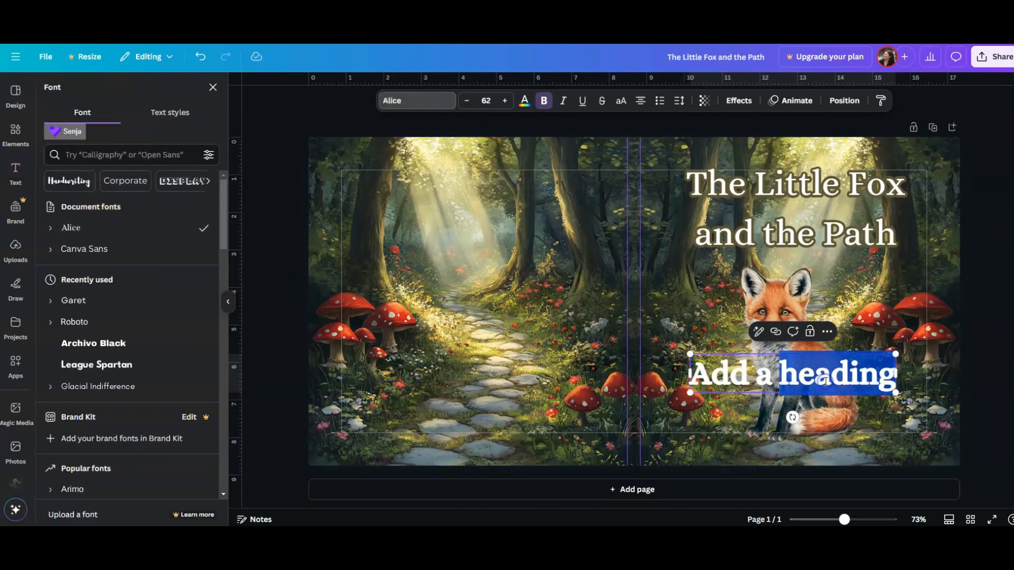
drag(897, 376, 690, 373)
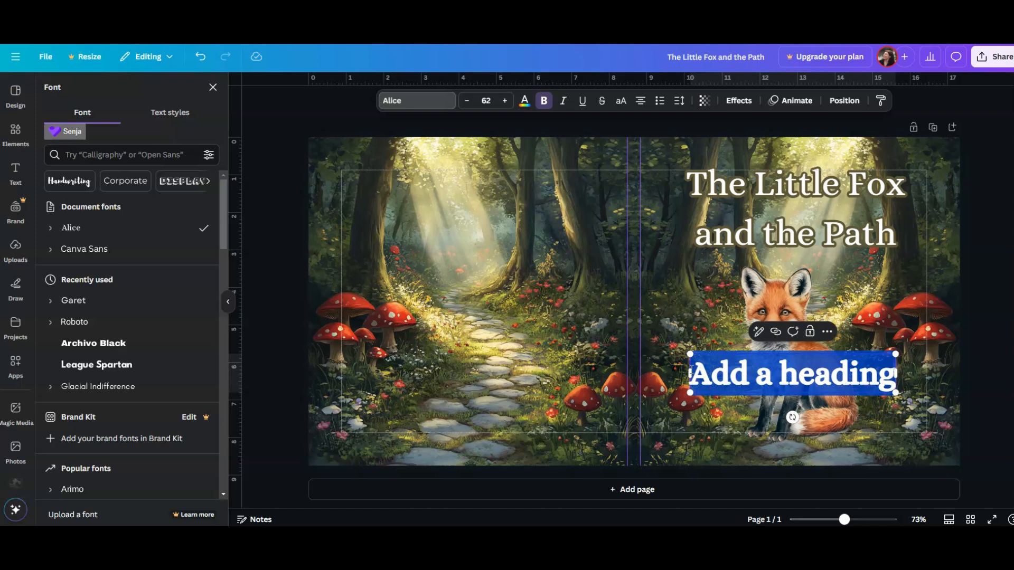
key(BackSpace)
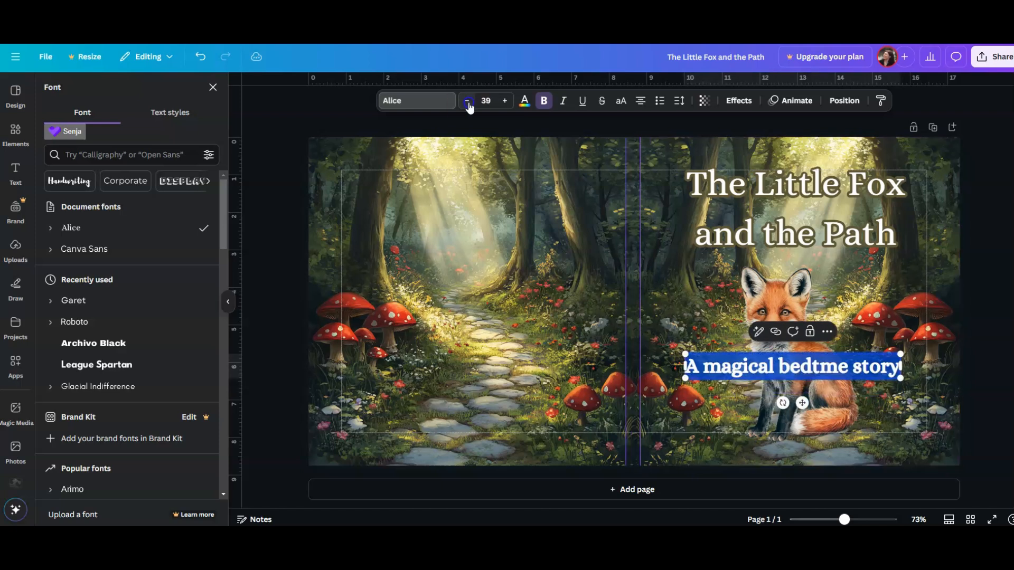
Reduce the subtitle's font size to 30 and move it slightly lower across the fox's body
click(468, 103)
click(467, 103)
click(467, 103)
drag(802, 397, 805, 423)
click(807, 400)
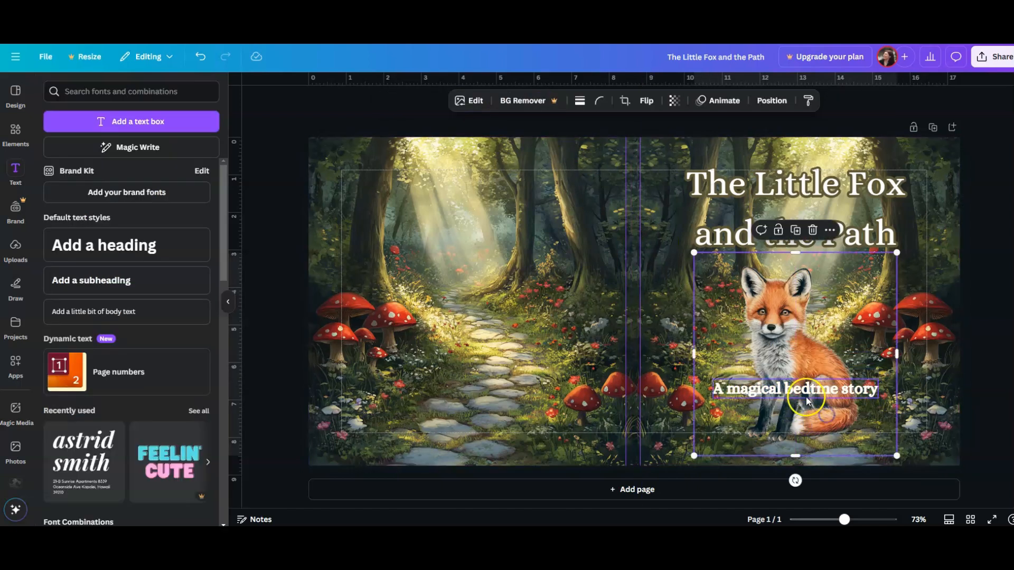
click(805, 395)
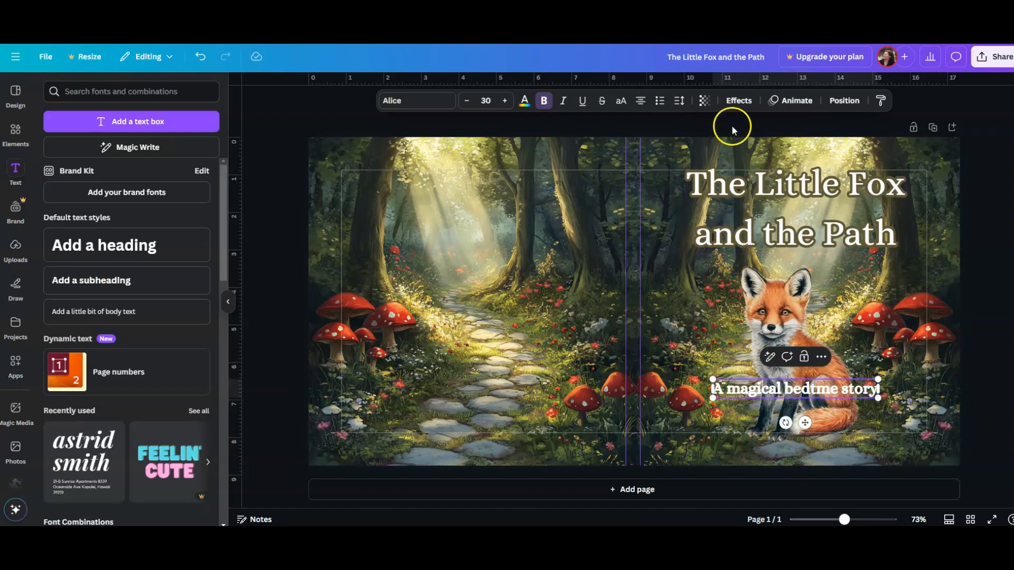
Outline the subtitle in the cover's olive brown with thickness 118 and correct its wording to "A magical bedtime story"
drag(717, 388, 877, 391)
click(738, 100)
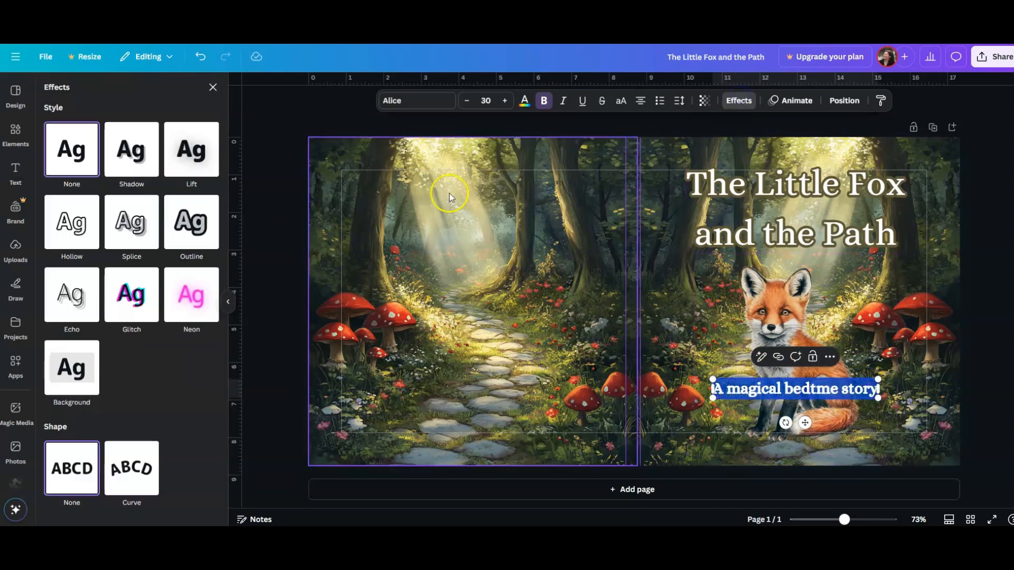
click(183, 217)
click(202, 311)
click(53, 364)
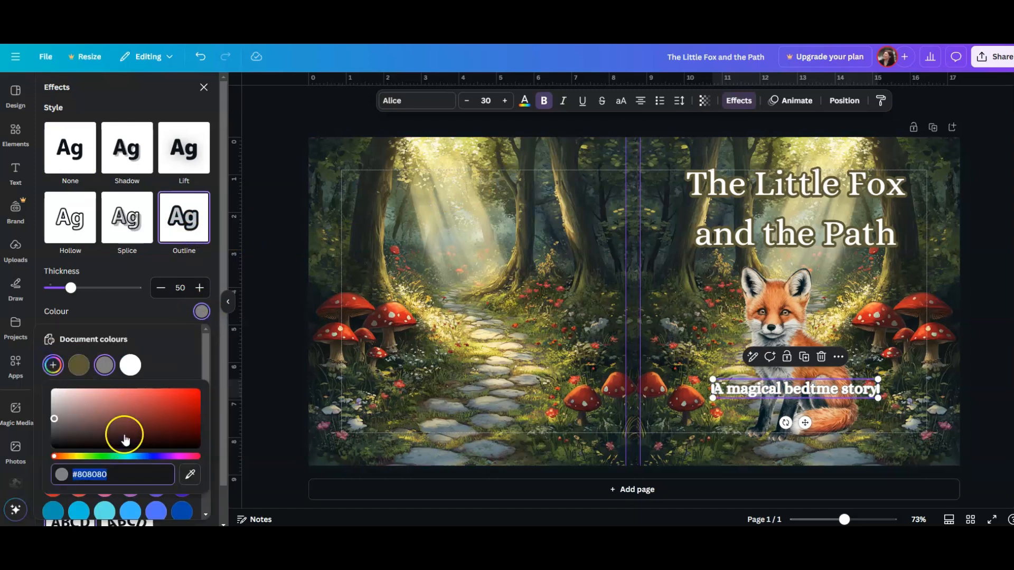
click(78, 365)
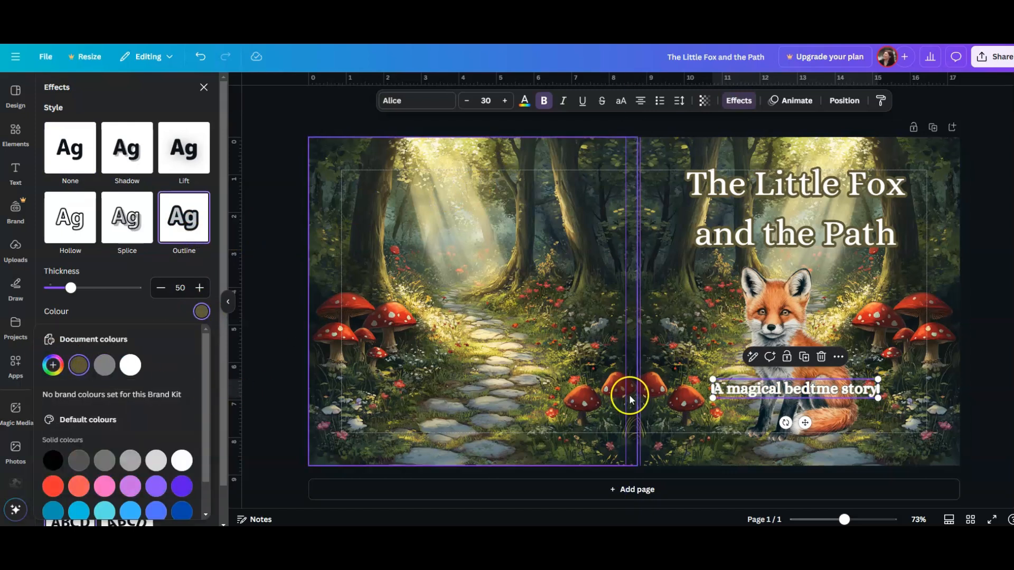
drag(73, 290, 102, 292)
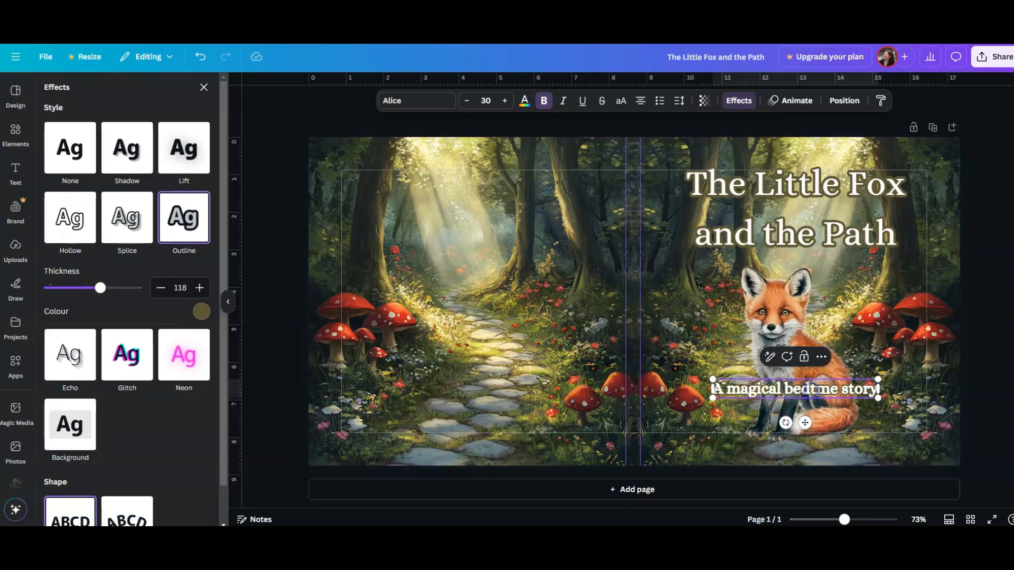
text(i)
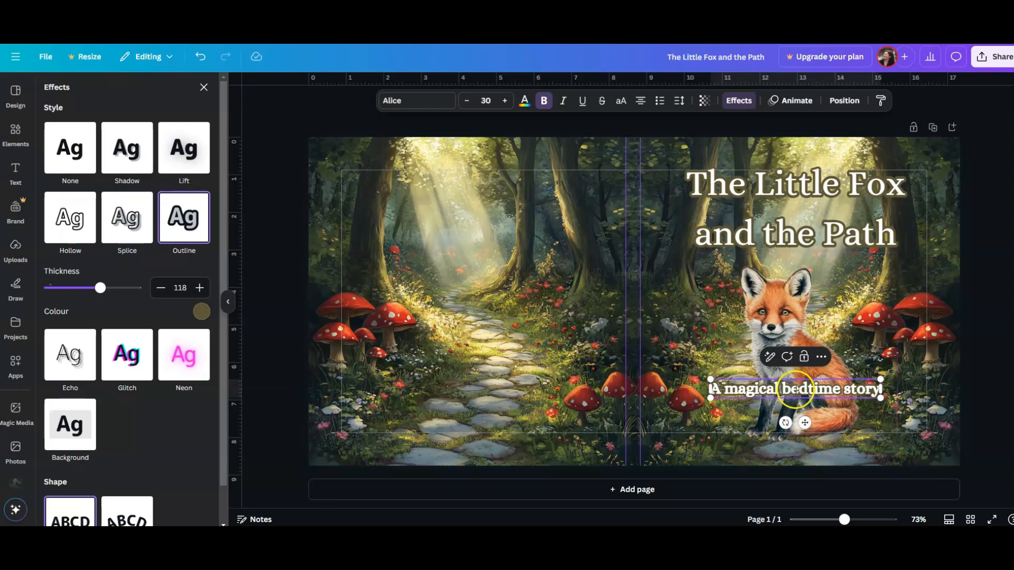
click(831, 421)
Duplicate the subtitle, place the copy just beneath it, and replace its text with "by" and the author's name
click(805, 390)
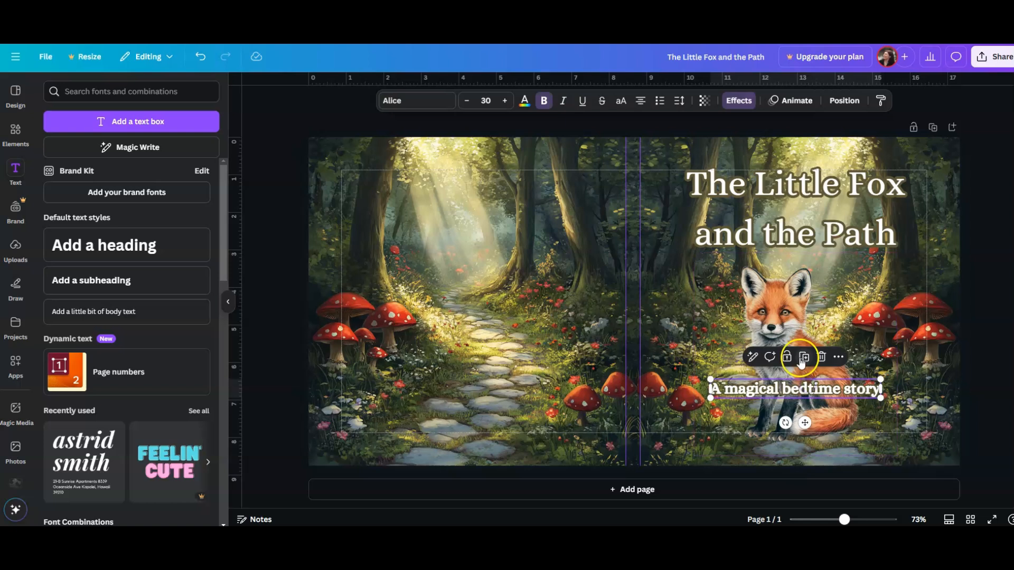
click(802, 356)
drag(802, 412, 808, 448)
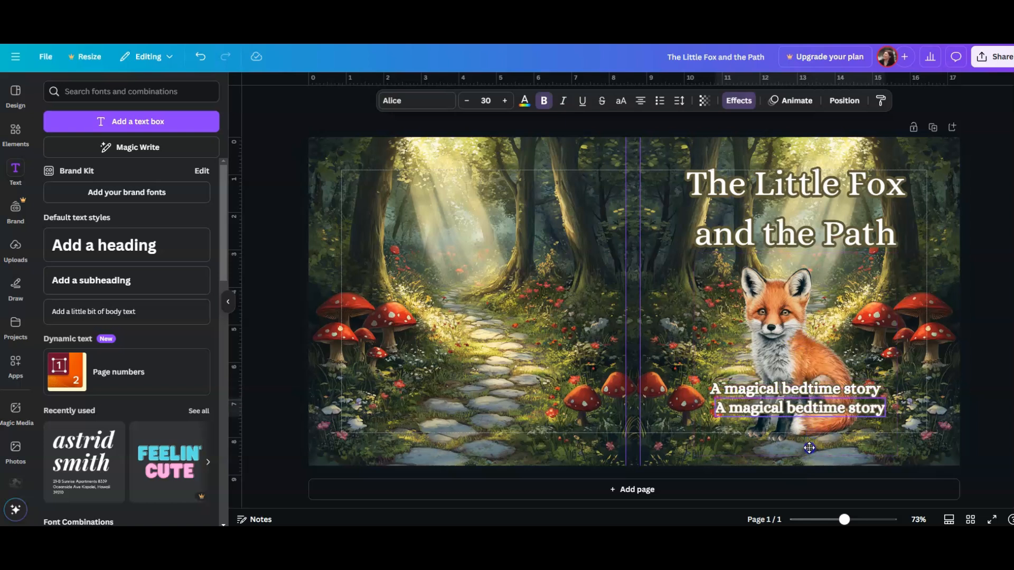
key(Return)
text(by Tina Kid)
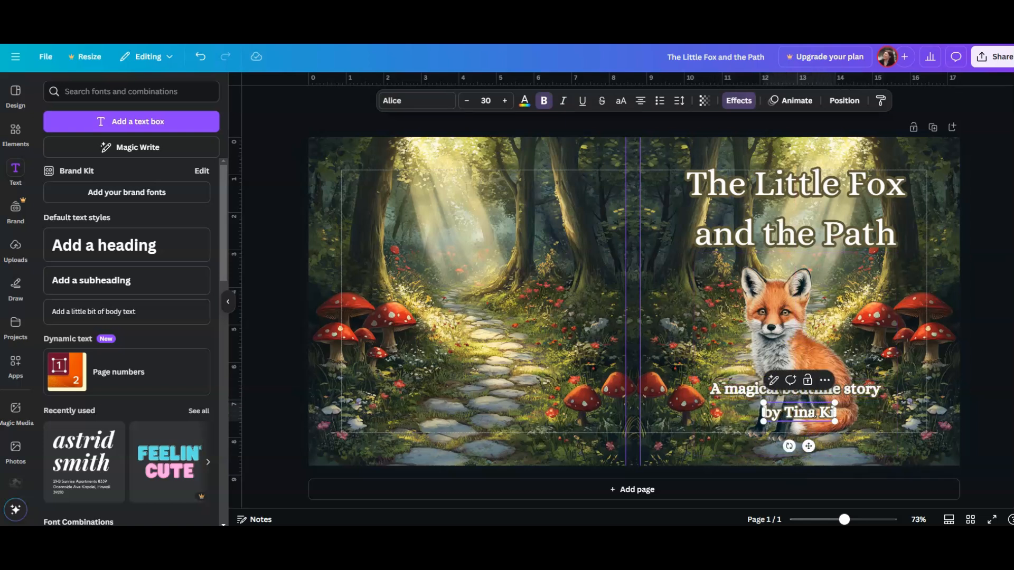
Reduce the author byline's font size to 25
click(469, 103)
click(470, 104)
click(471, 105)
click(472, 109)
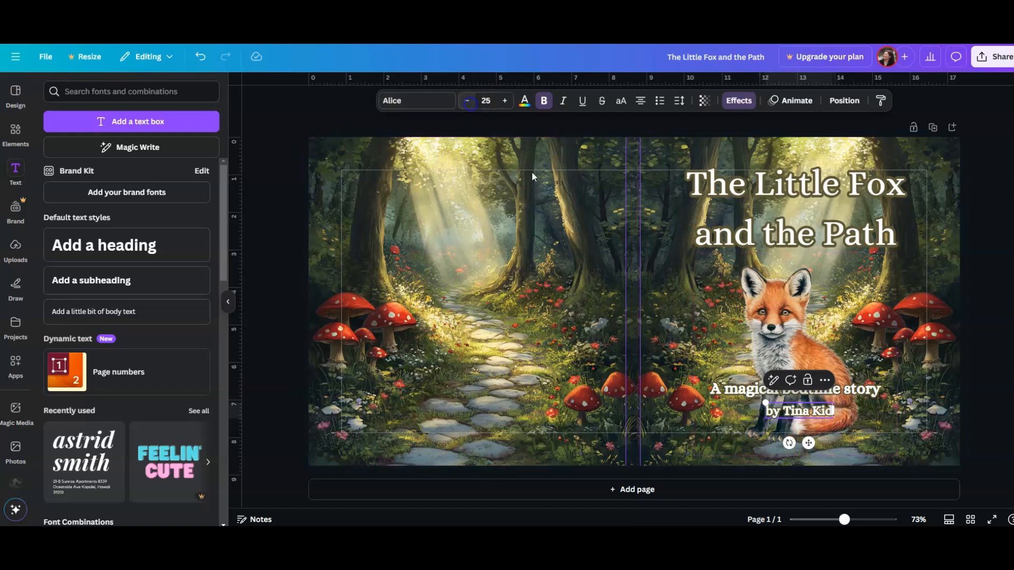
click(996, 468)
Shift the subtitle slightly right across the fox and the author byline slightly left beneath it
click(776, 388)
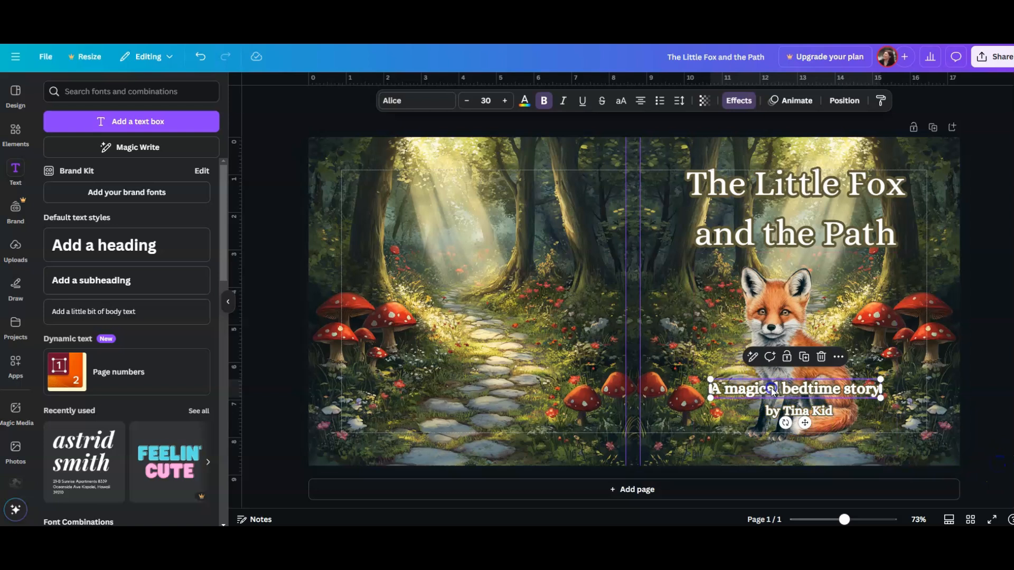
drag(782, 388, 809, 410)
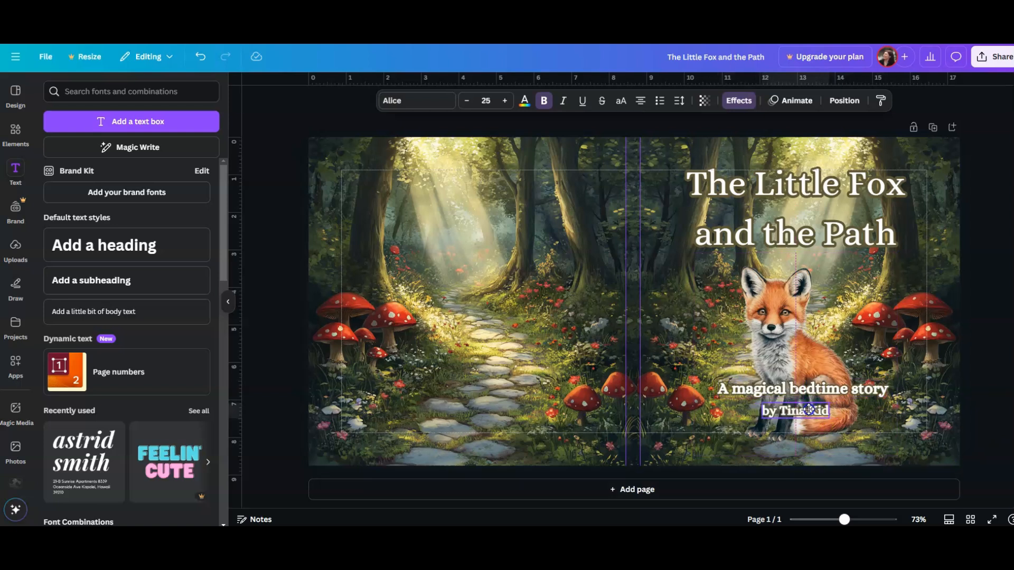
click(967, 407)
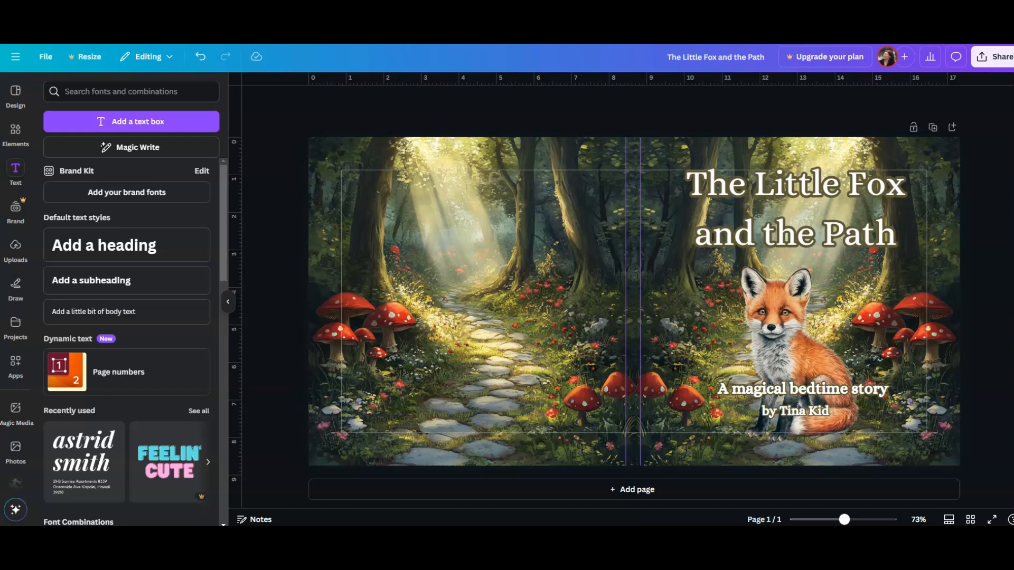
Paste the "Where will the path lead?" blurb onto the back cover and move it slightly down and left
click(403, 222)
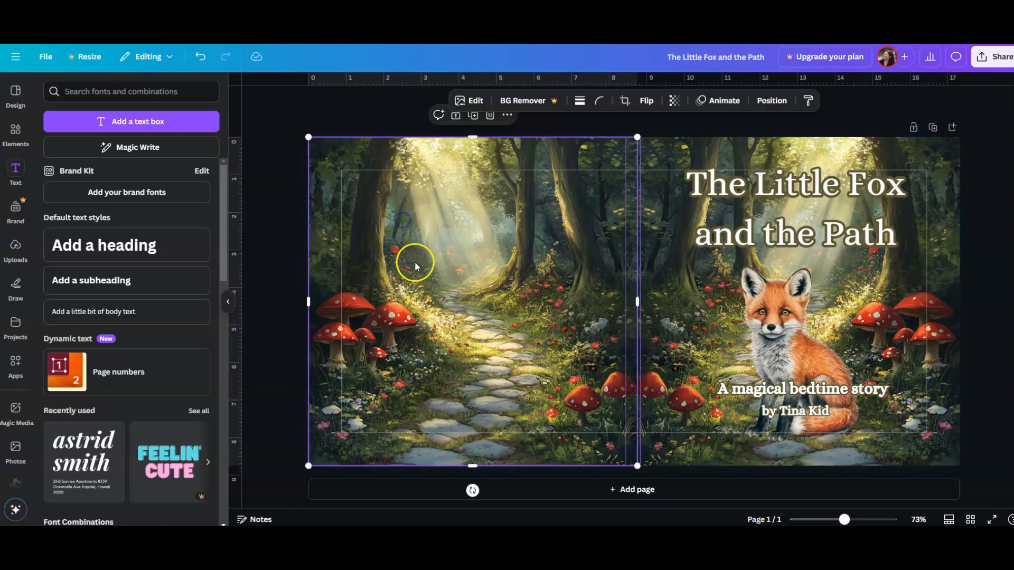
right_click(413, 230)
click(449, 227)
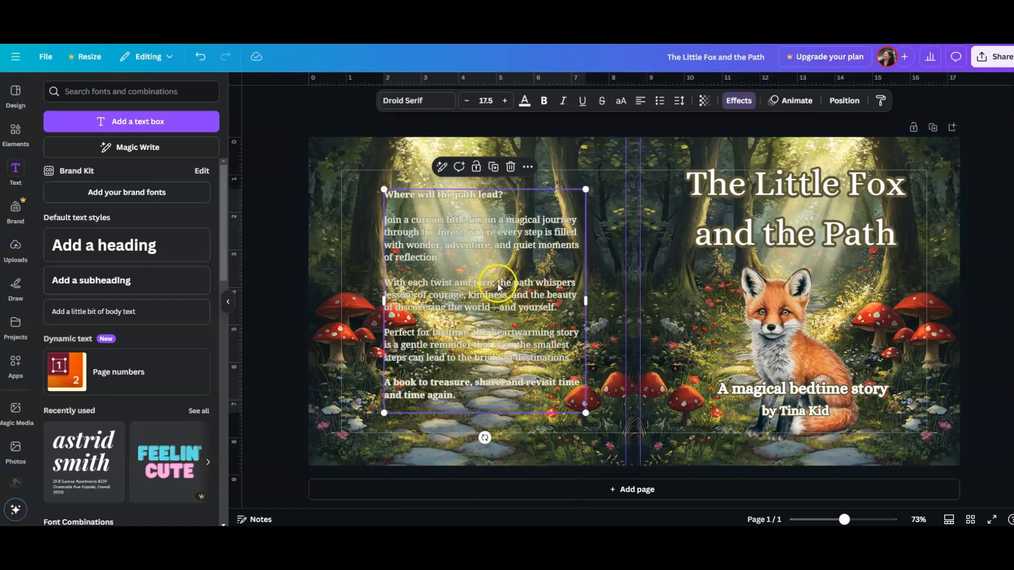
drag(493, 265, 482, 269)
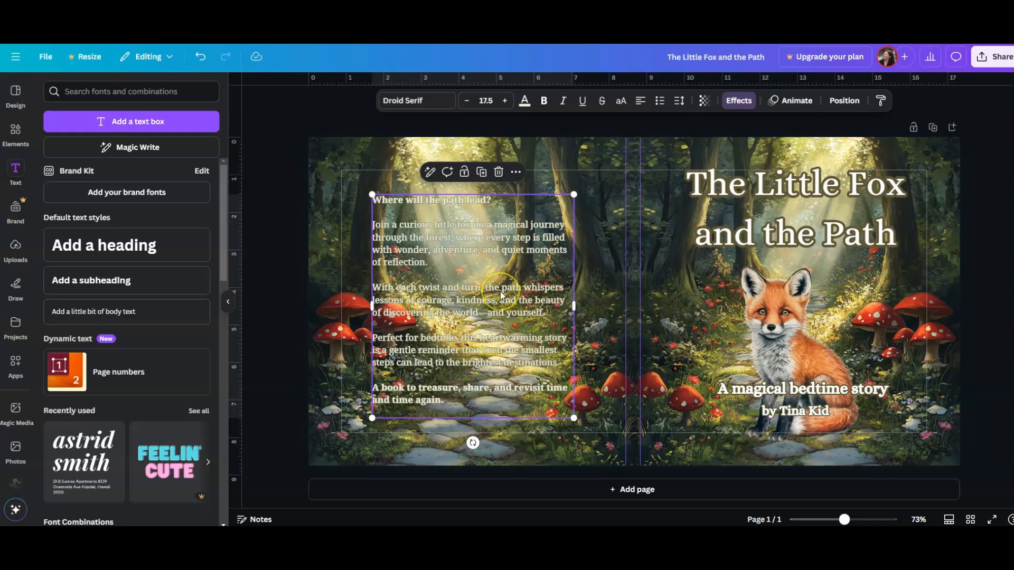
Add an olive brown rectangle behind the back-cover blurb, stretch it around the whole text, and centre the text within it
key(r)
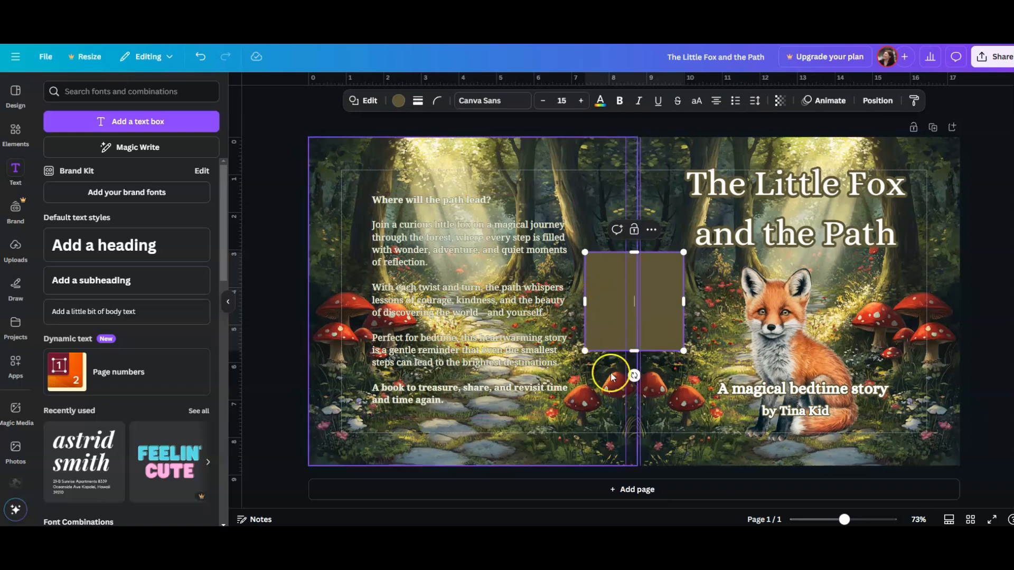
drag(604, 343, 377, 259)
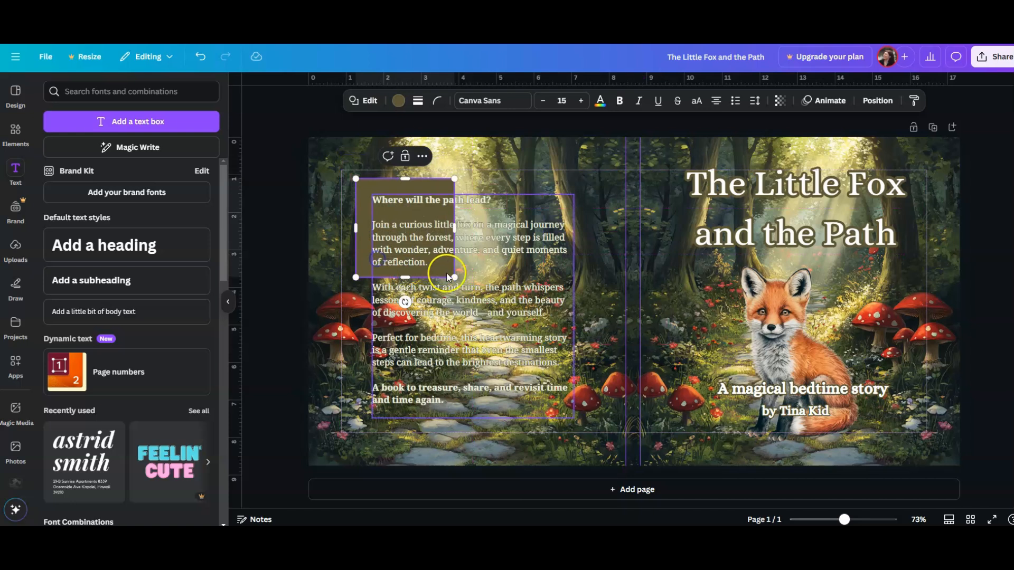
drag(452, 277, 591, 420)
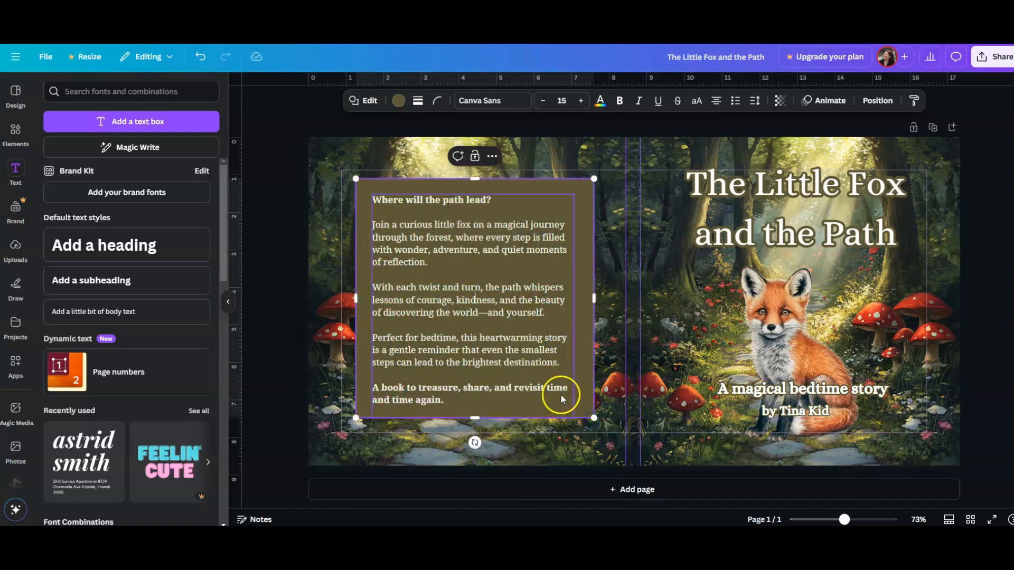
click(512, 404)
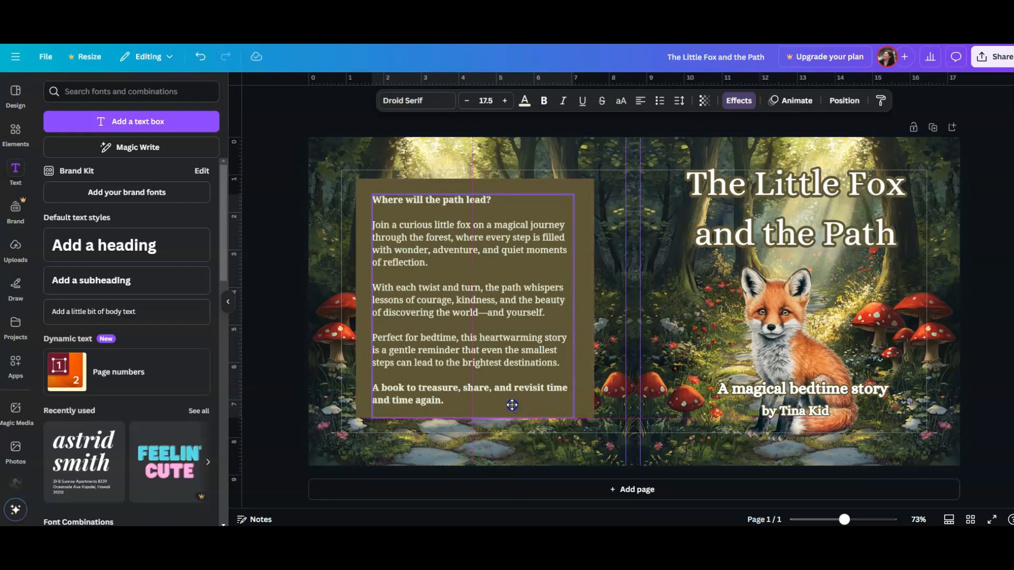
drag(513, 404, 514, 399)
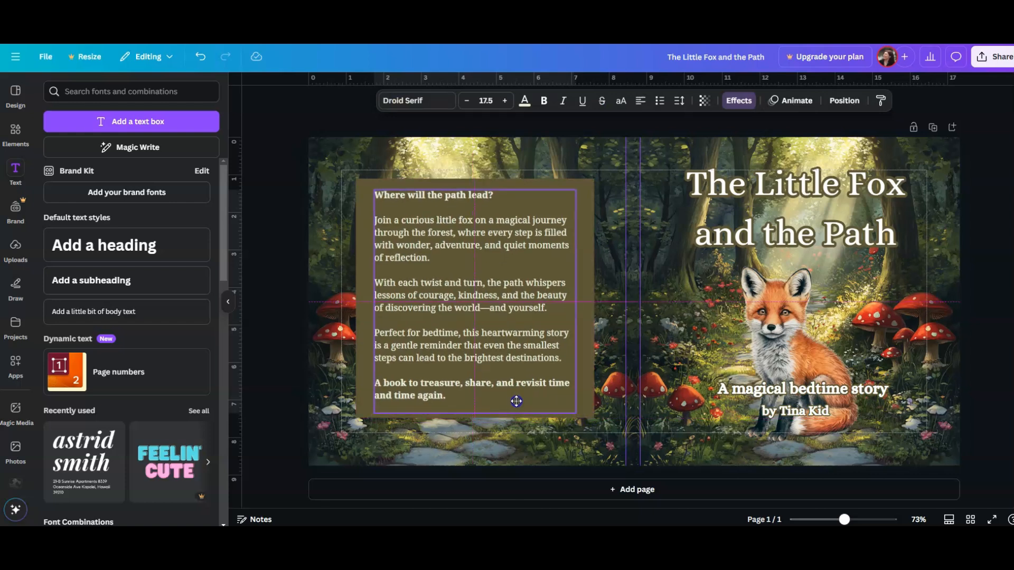
Set the transparency of the rectangle behind the blurb to 51
click(584, 211)
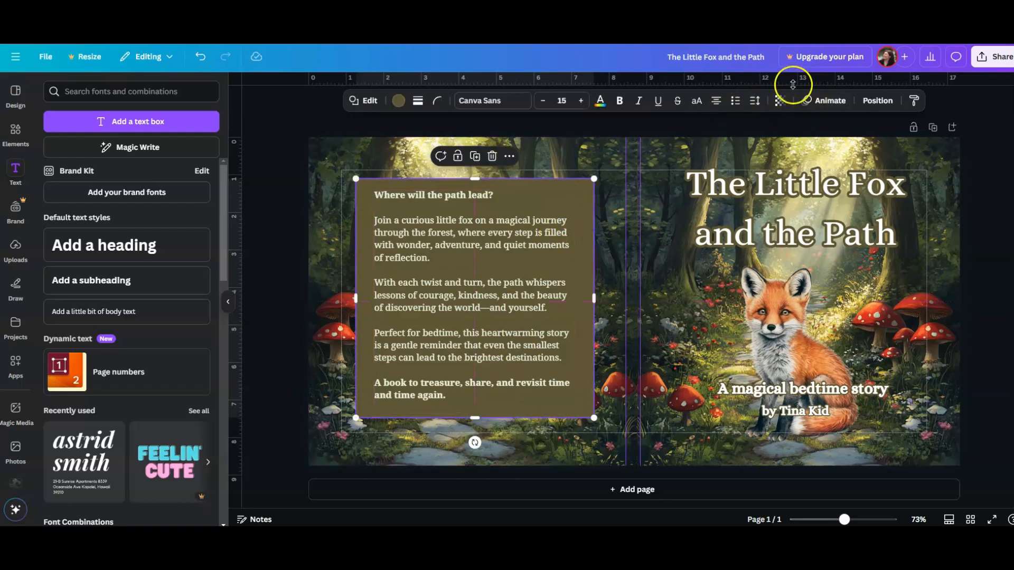
click(779, 101)
drag(806, 145, 755, 146)
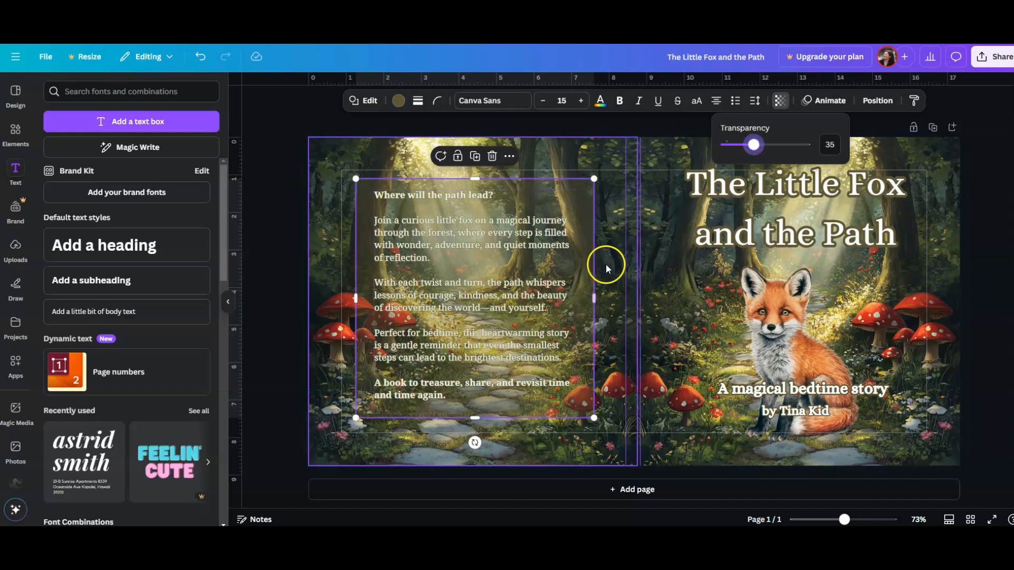
drag(753, 146, 768, 149)
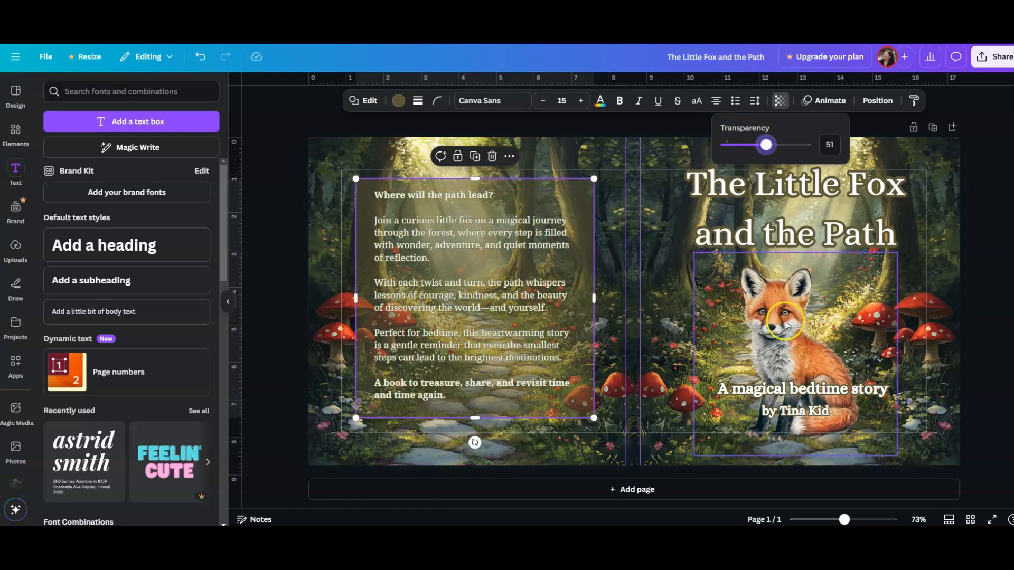
key(Escape)
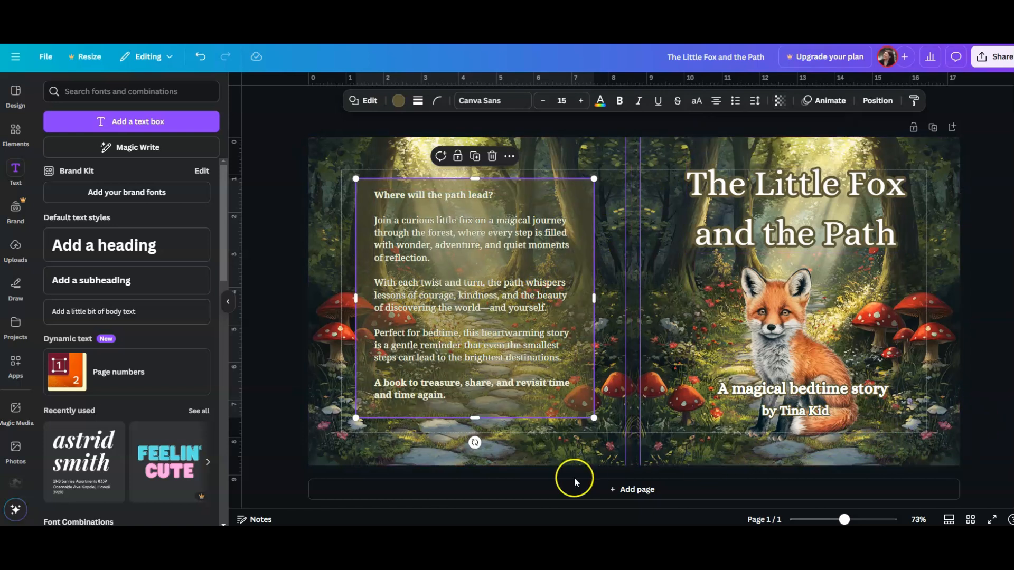
click(575, 457)
click(337, 491)
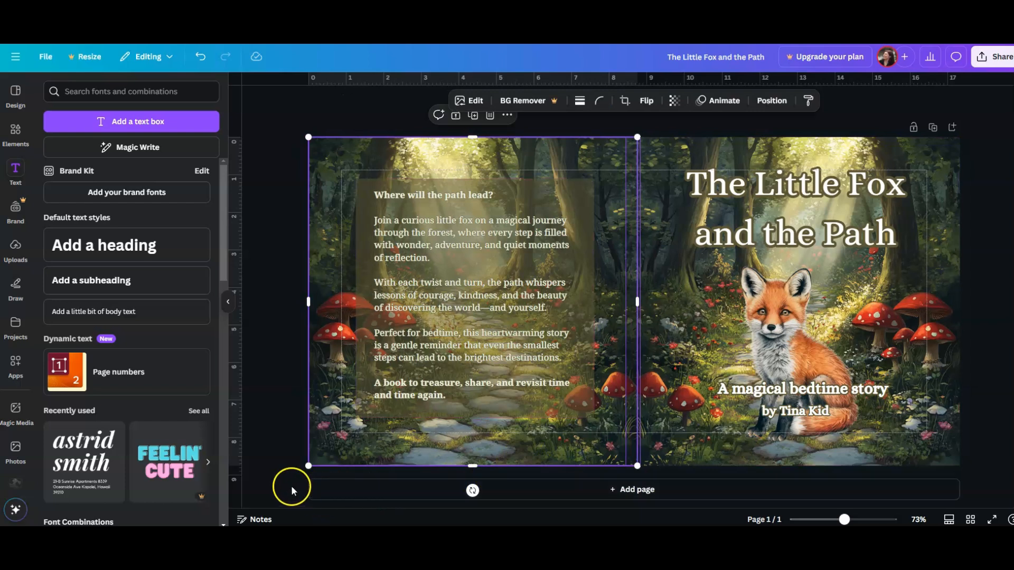
click(266, 426)
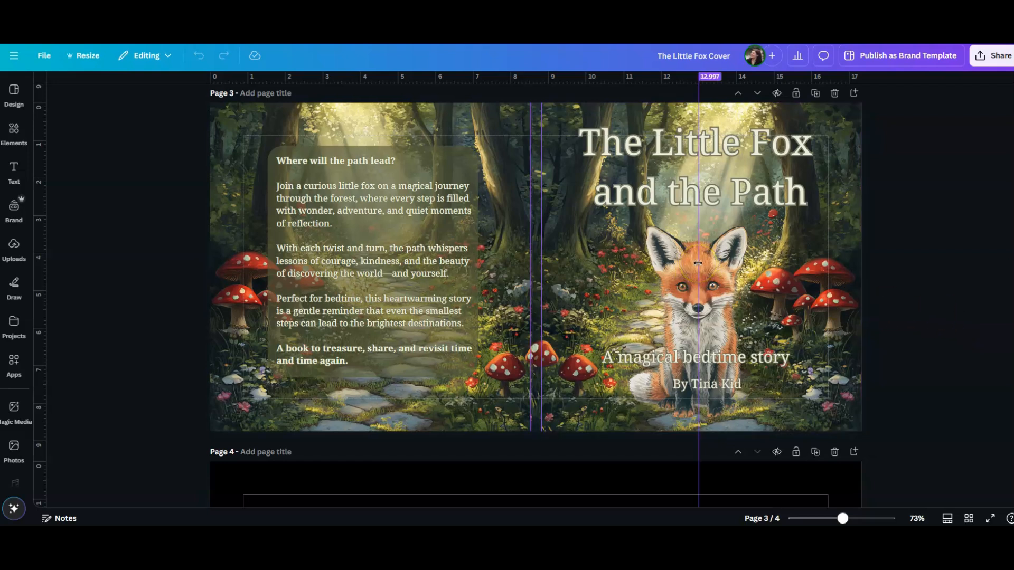
Remove the vertical guide running through the fox on page 3 of "The Little Fox Cover"
click(944, 258)
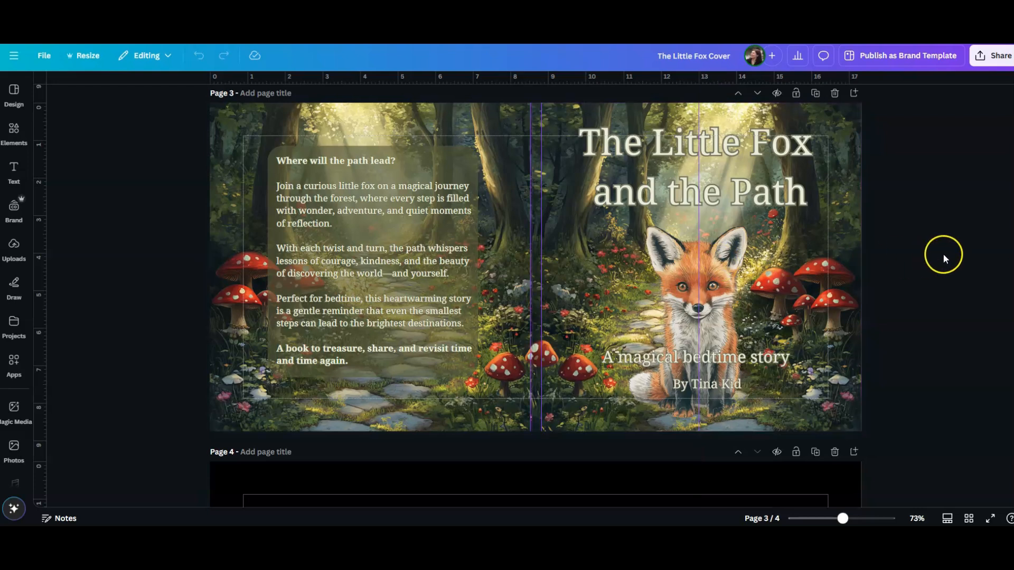
click(708, 229)
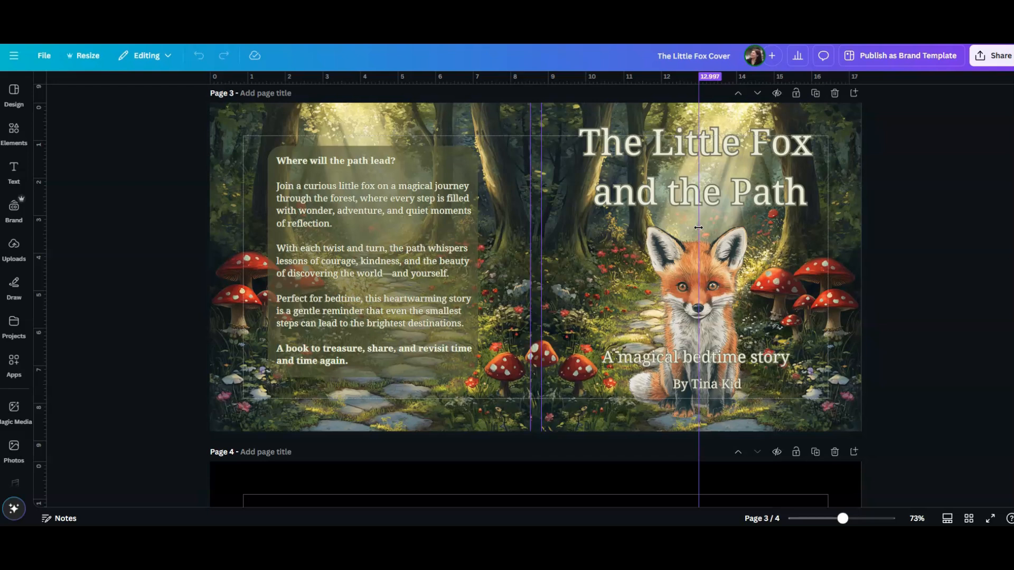
drag(699, 228, 910, 232)
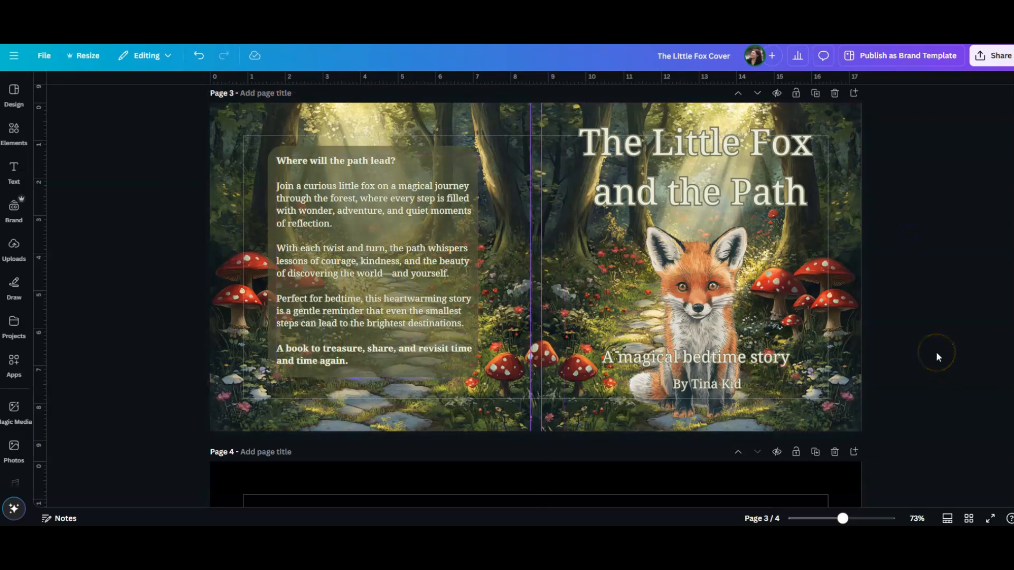
scroll(932, 157, up, 1)
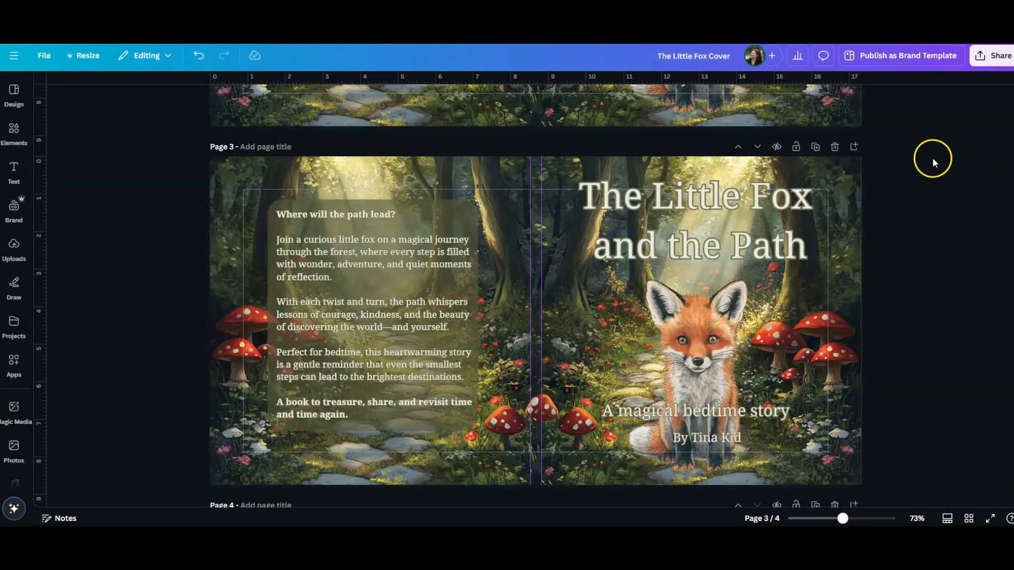
scroll(952, 160, down, 1)
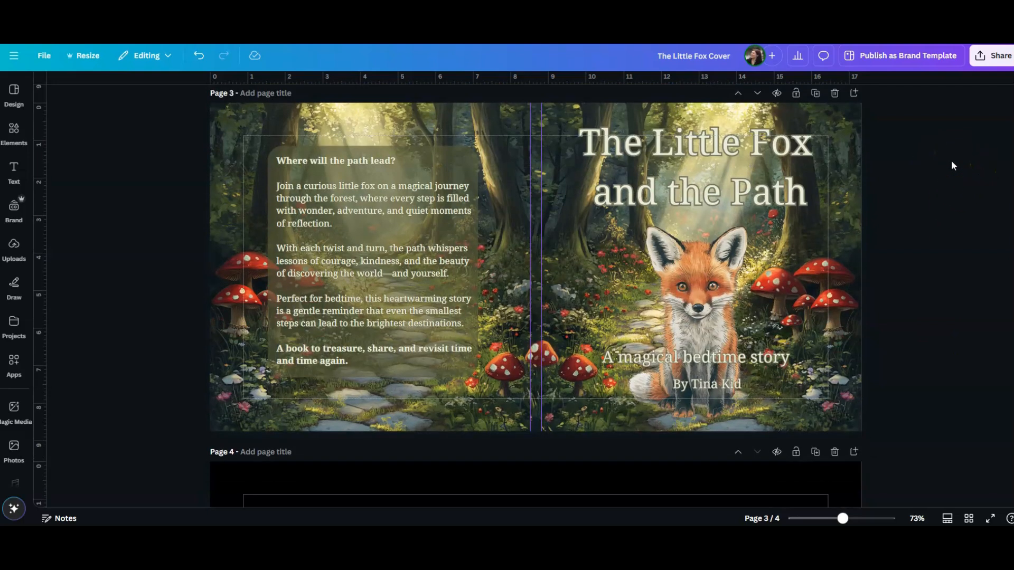
Open the download settings for the cover design and choose PDF Print as the file type
click(1004, 55)
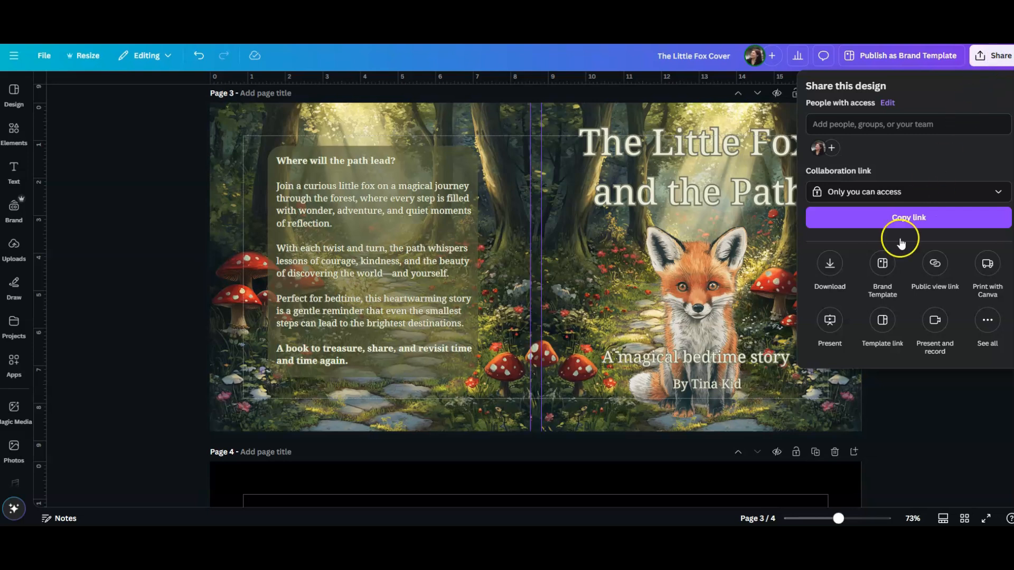
click(824, 281)
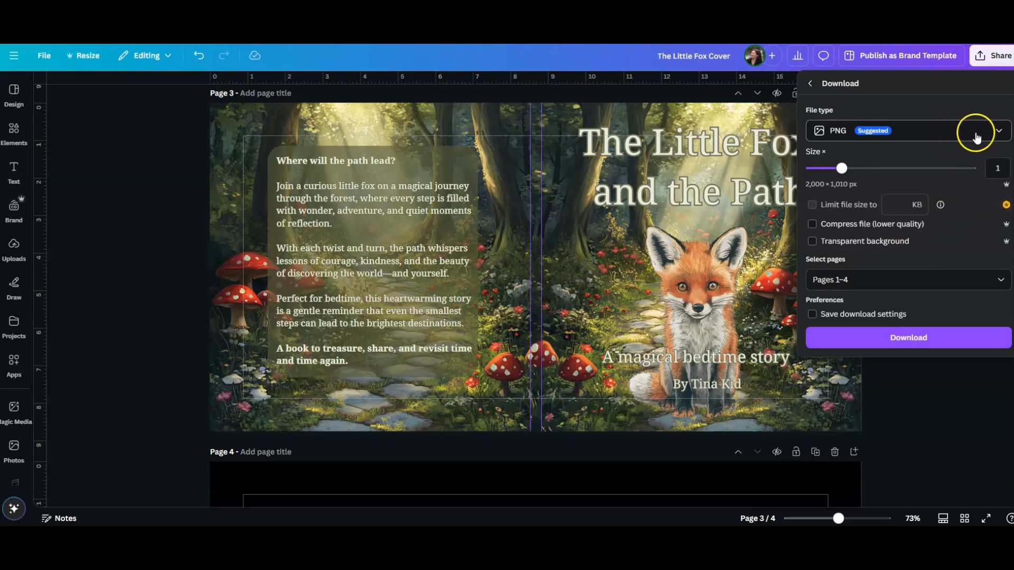
click(976, 136)
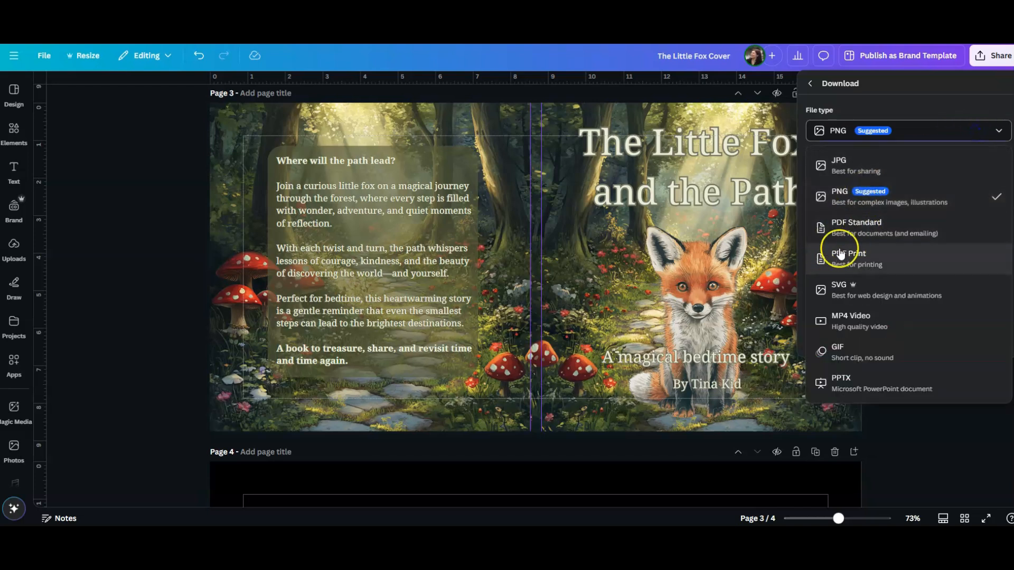
click(875, 265)
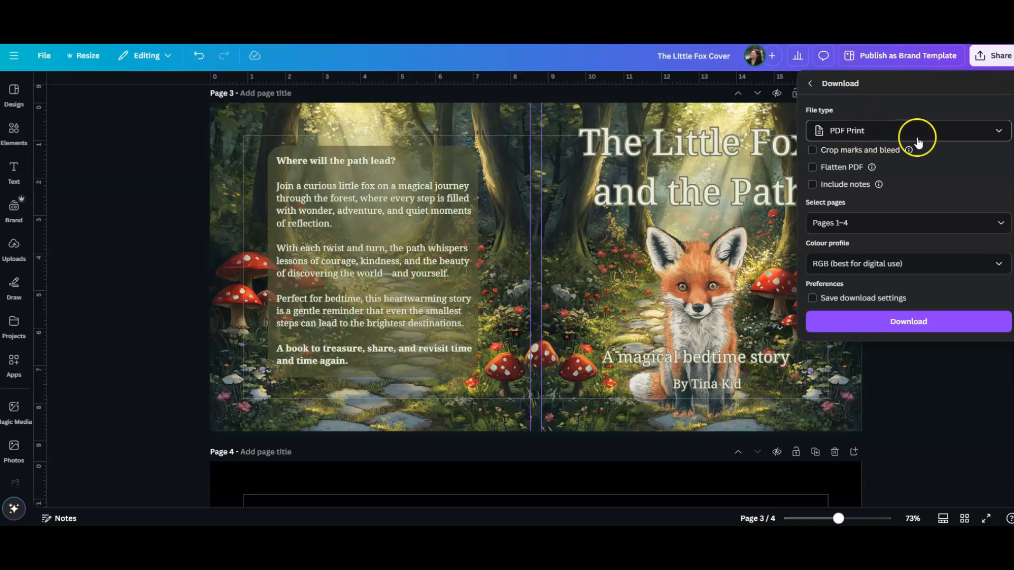
Download only the current page 3 as a flattened PDF Print file with the RGB (best for digital use) colour profile
click(813, 167)
click(1000, 224)
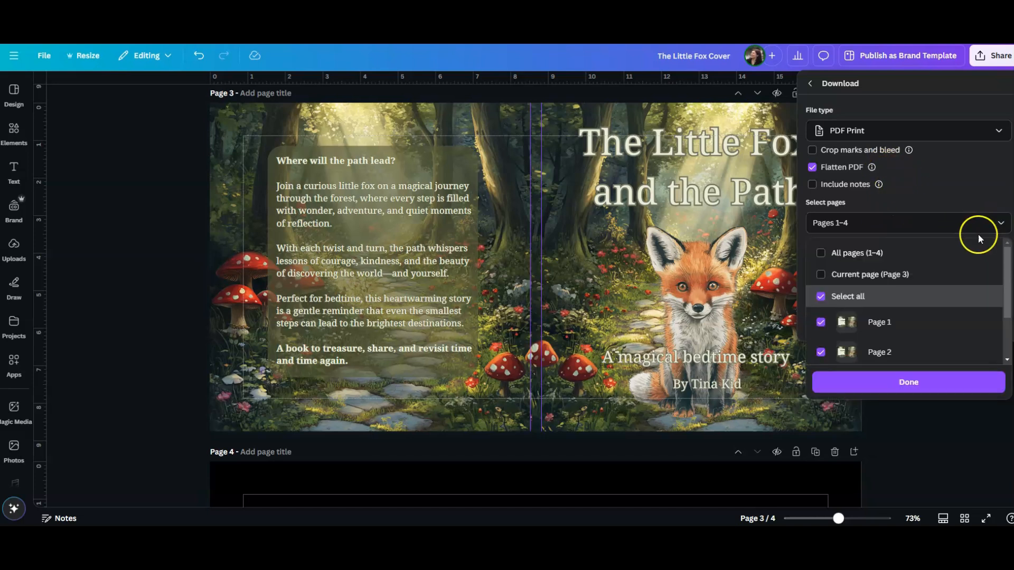
click(819, 275)
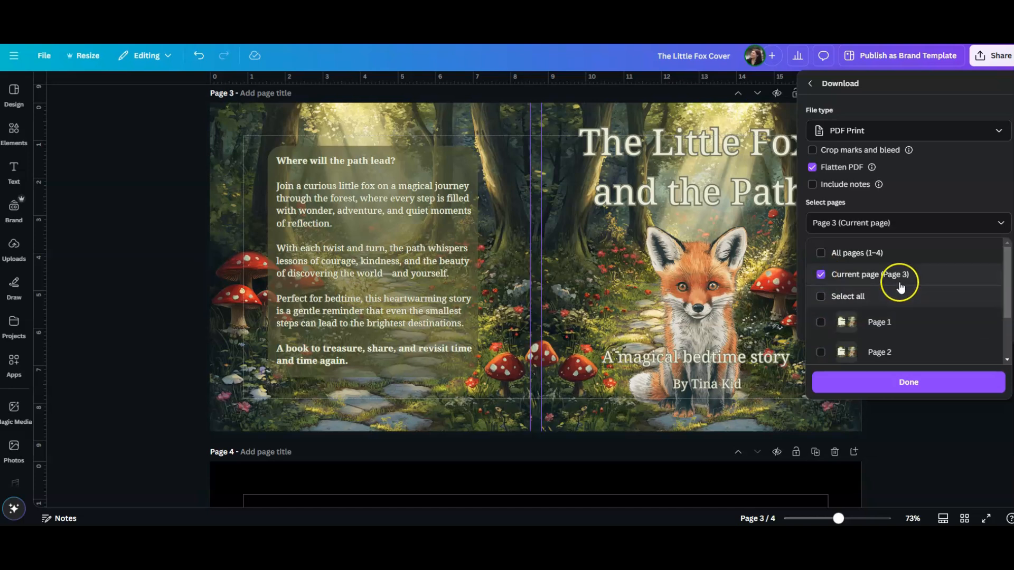
click(898, 382)
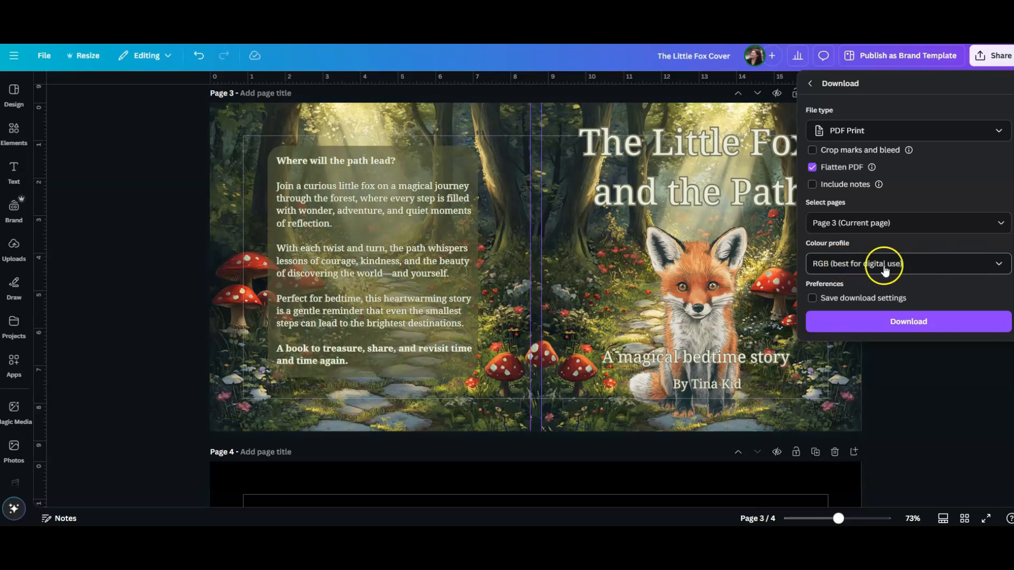
click(980, 267)
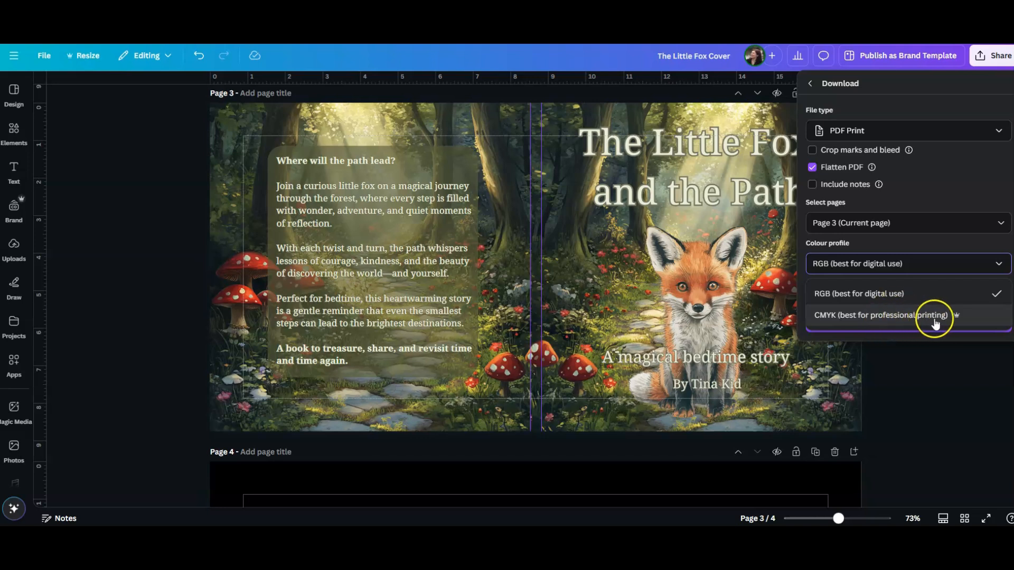
click(969, 294)
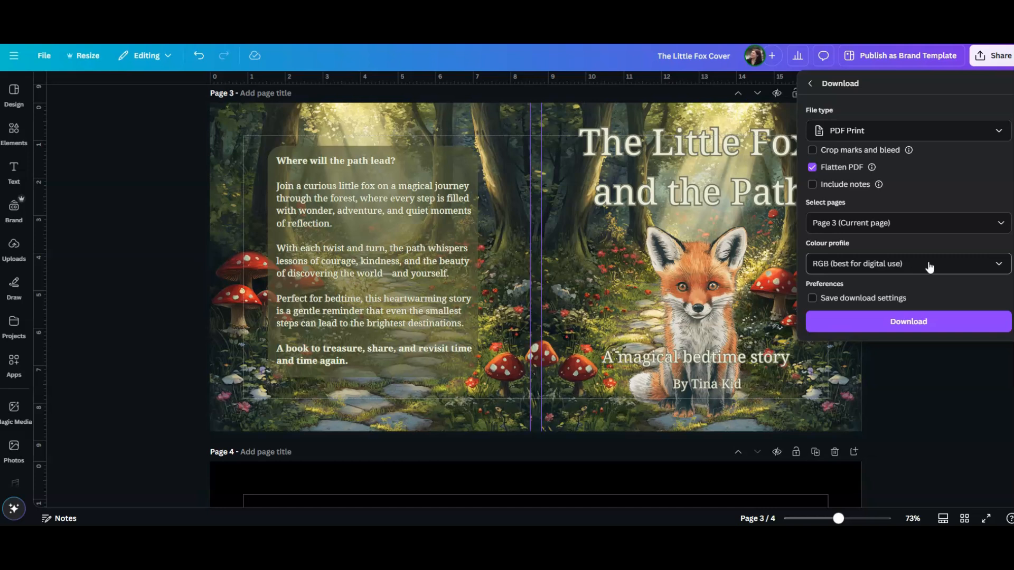
click(915, 325)
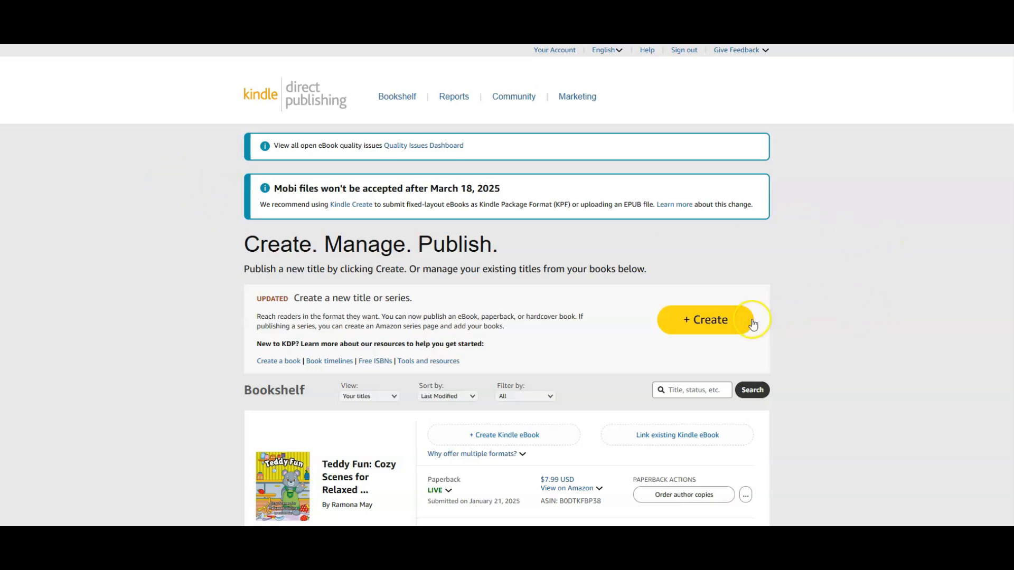
Switch to Kindle Direct Publishing and create a new paperback title
click(736, 327)
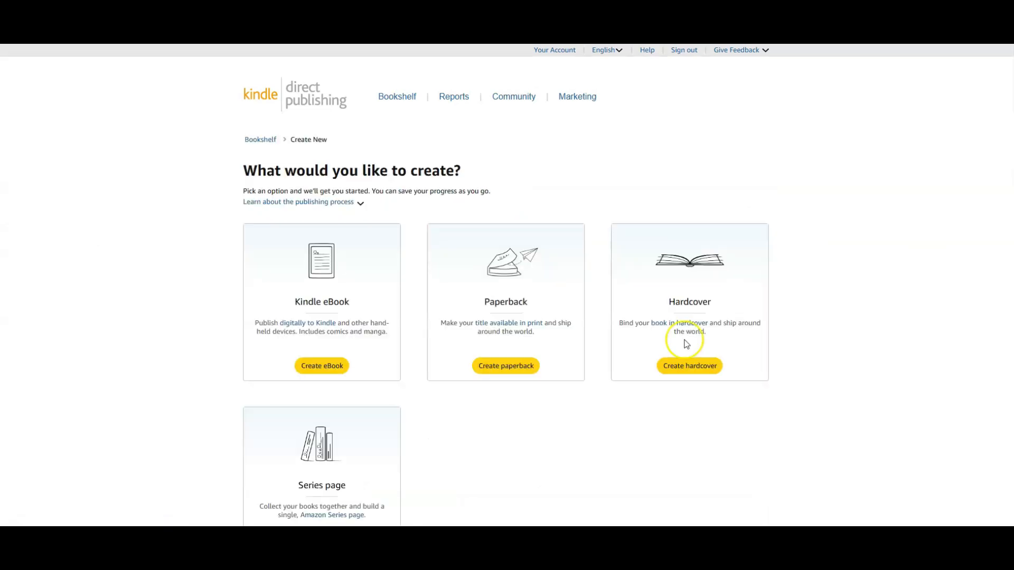
click(503, 370)
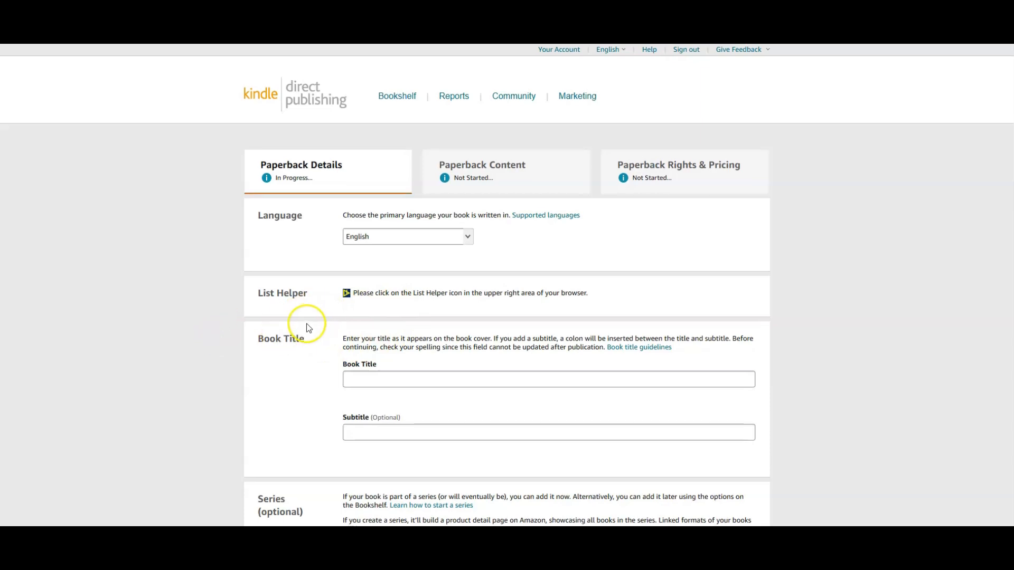
Enter the book title "The Little Fox and the Path" and the subtitle "A Magical Bedtime Story"
scroll(309, 327, down, 1)
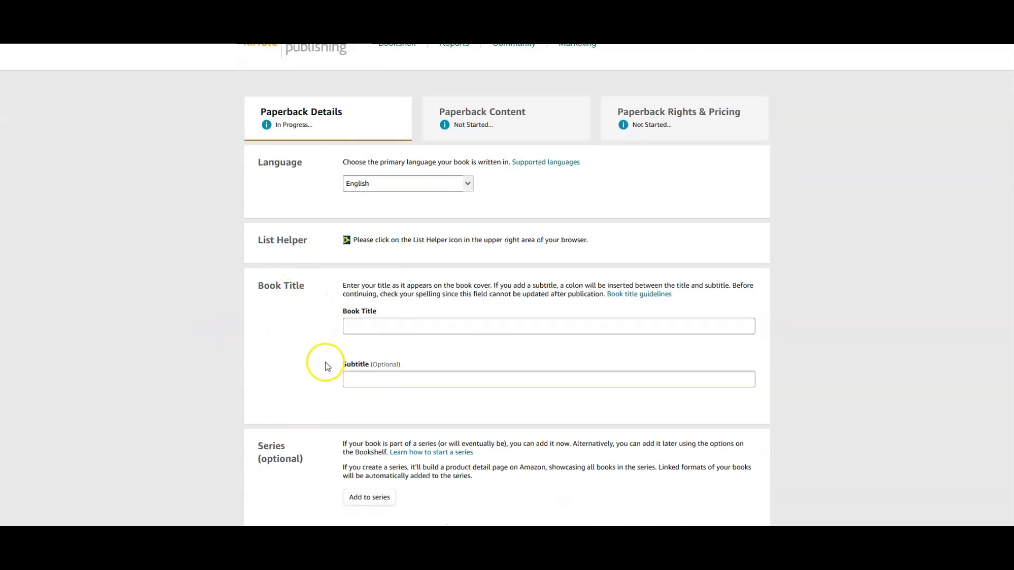
click(362, 326)
text(The Little)
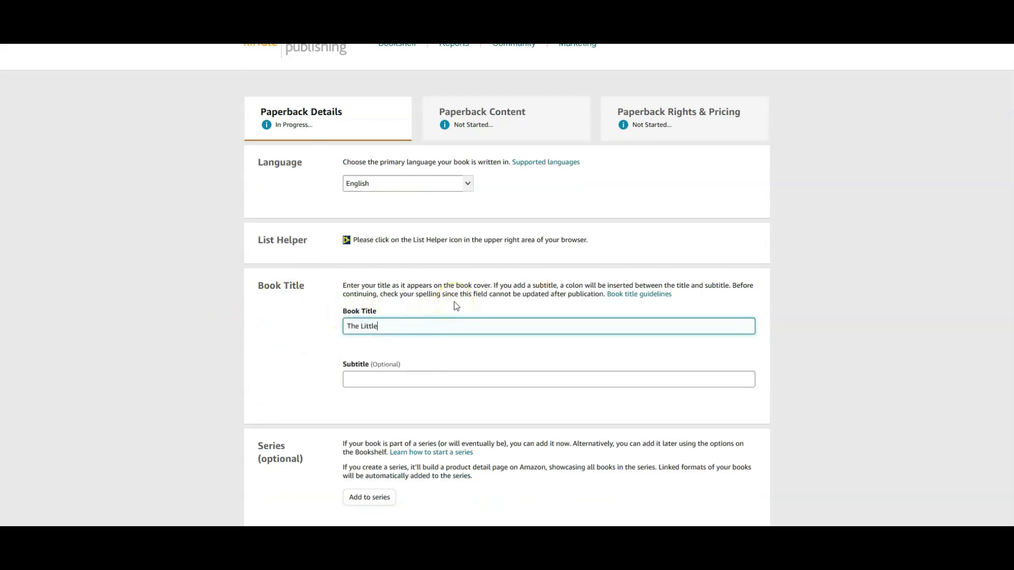
text( Fox and the Path)
click(348, 379)
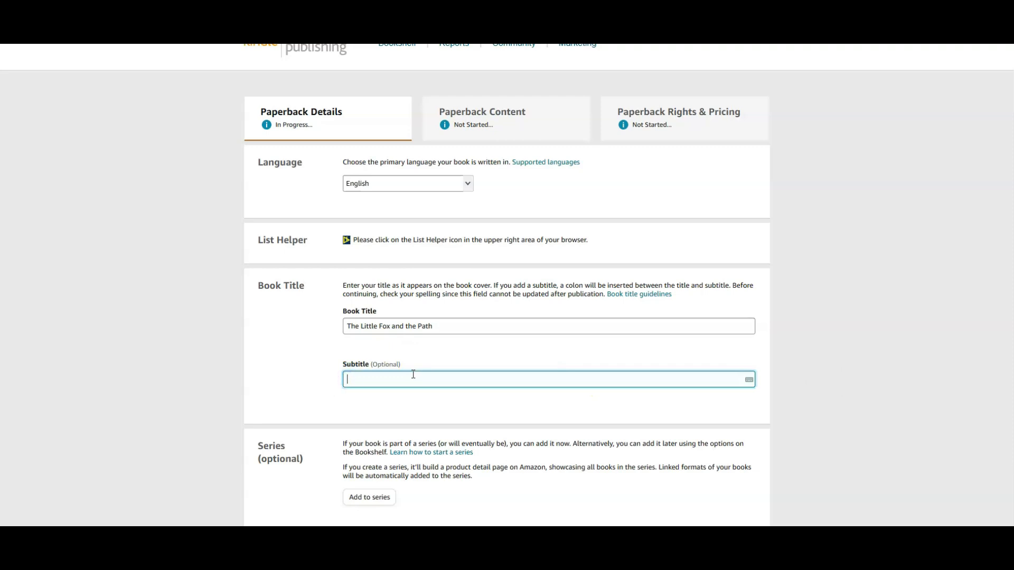
click(495, 380)
text(A Magical Bedtime Story)
Read the explanation of what counts as a new edition in the Edition Number section
scroll(467, 400, down, 2)
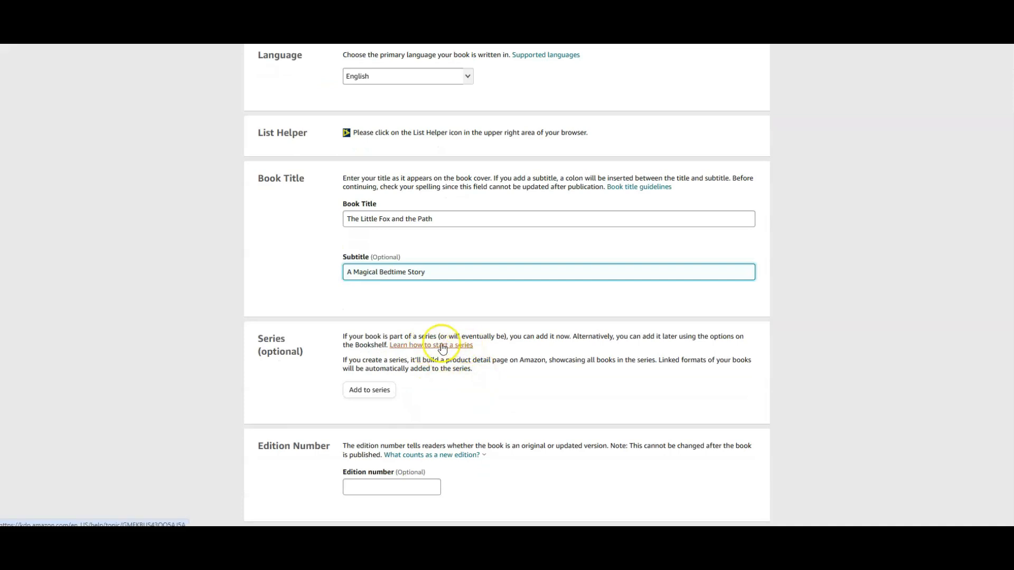
scroll(439, 390, down, 1)
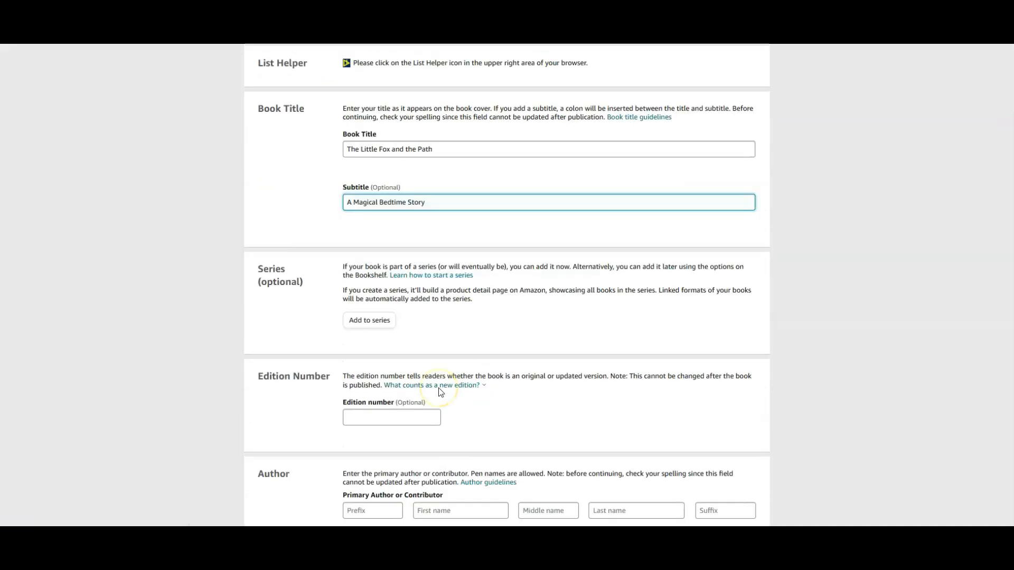
scroll(441, 392, down, 2)
click(454, 294)
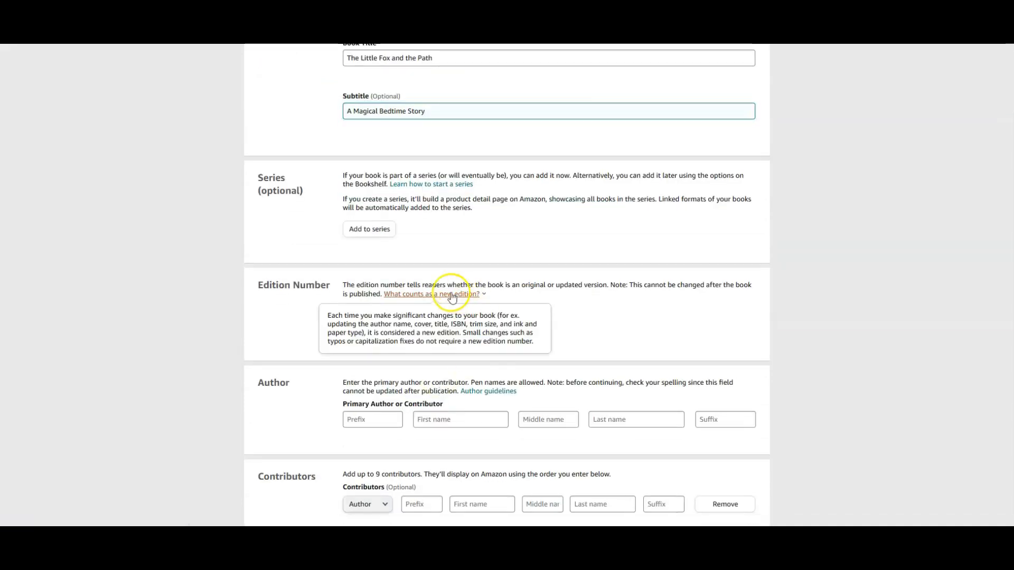
click(595, 347)
Enter the author's first and last name as the primary author, without a middle name
scroll(482, 335, down, 1)
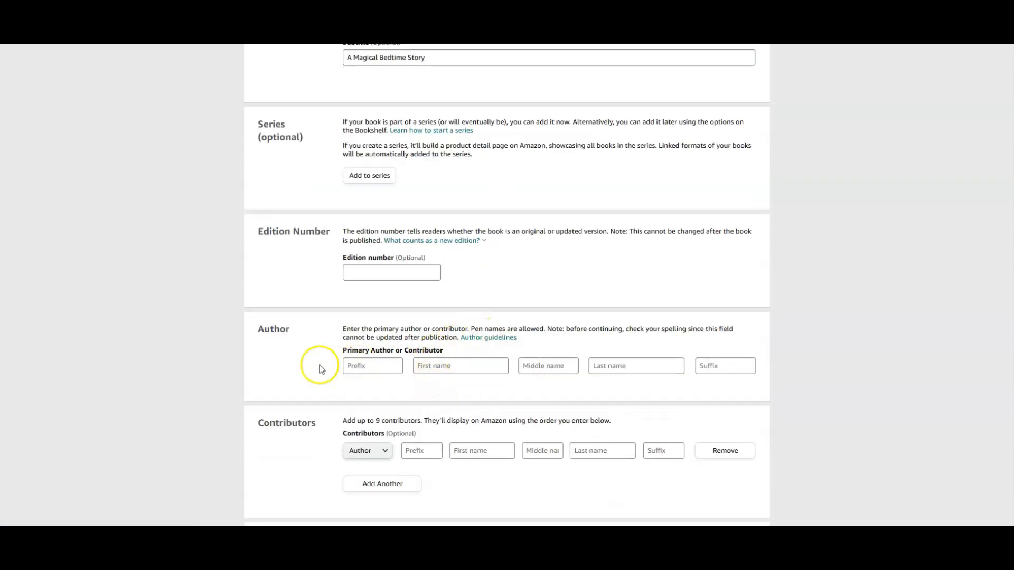
click(425, 367)
text(Tina)
key(Tab)
key(Tab)
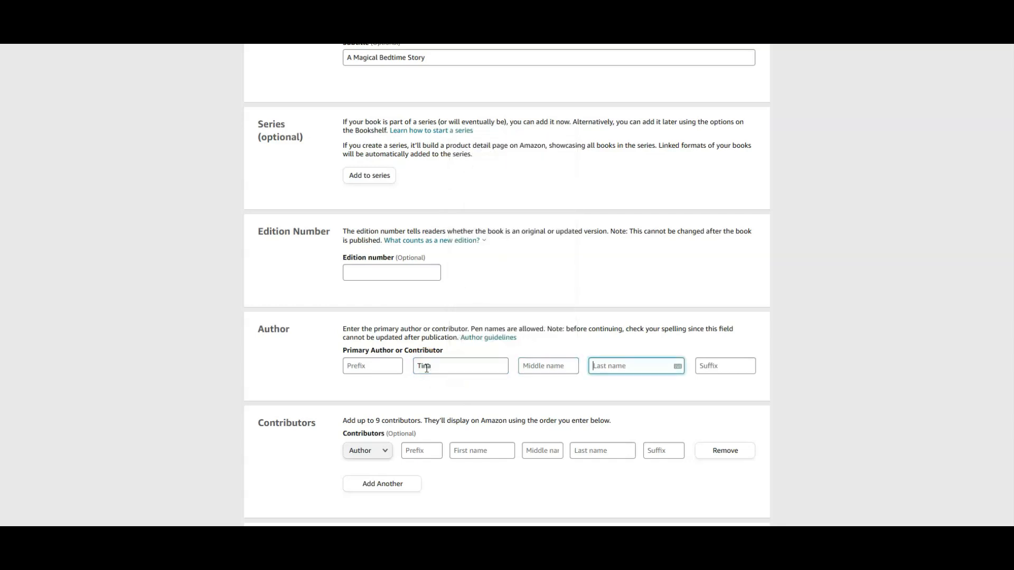
text(Kid)
click(429, 381)
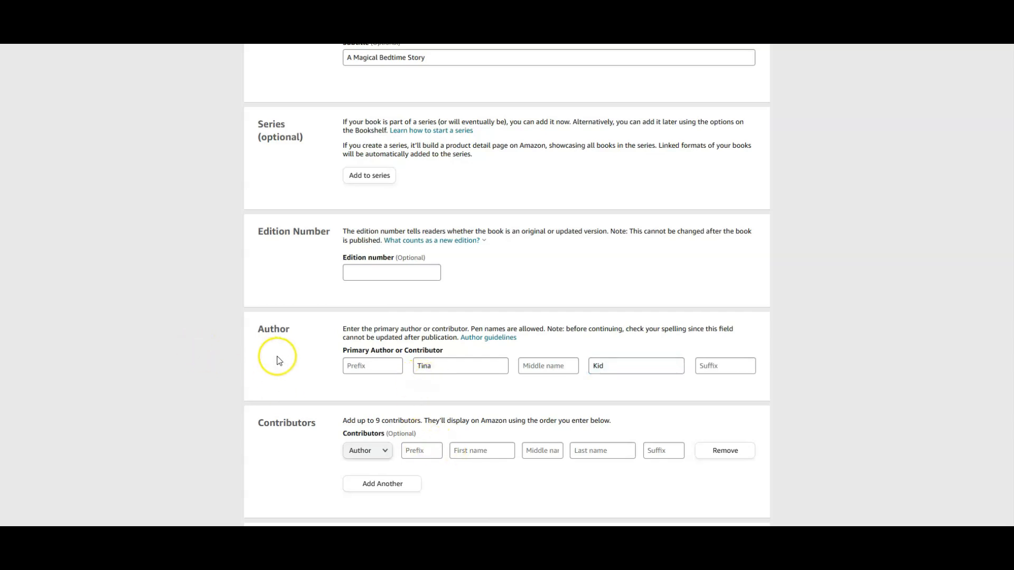
Look through the available contributor roles in the Contributors section without choosing a different one
scroll(313, 349, down, 3)
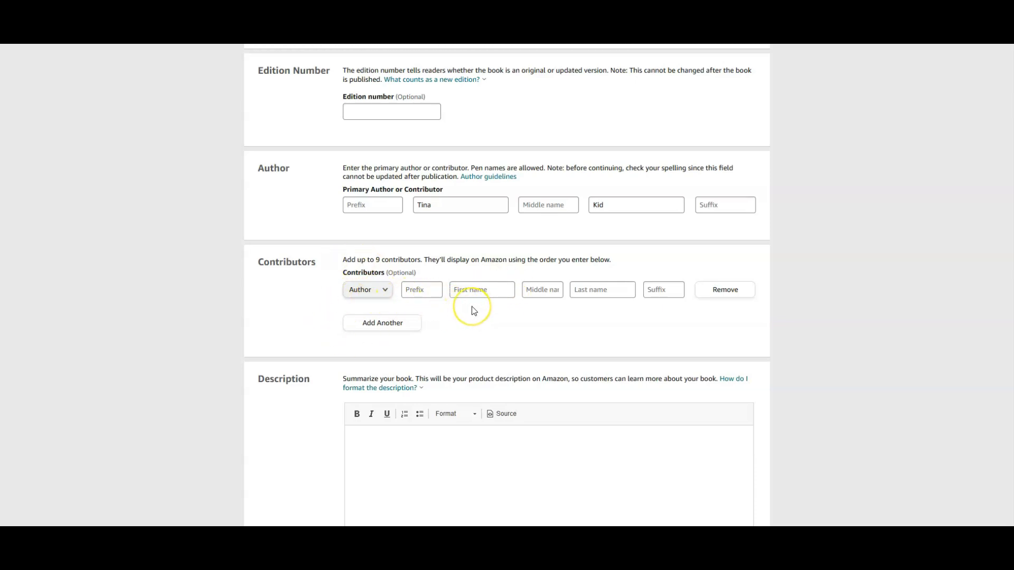
click(464, 318)
click(463, 321)
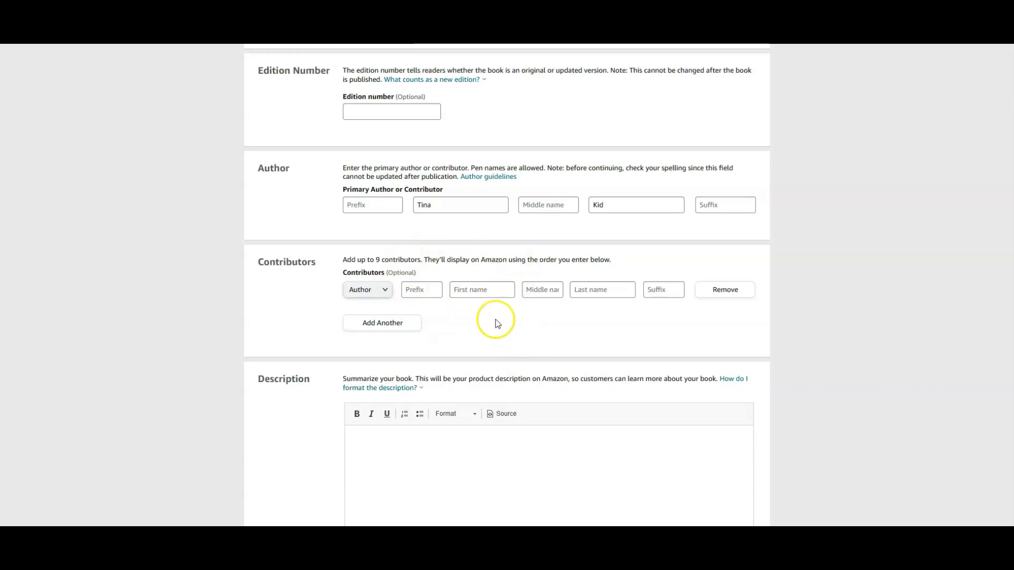
click(384, 294)
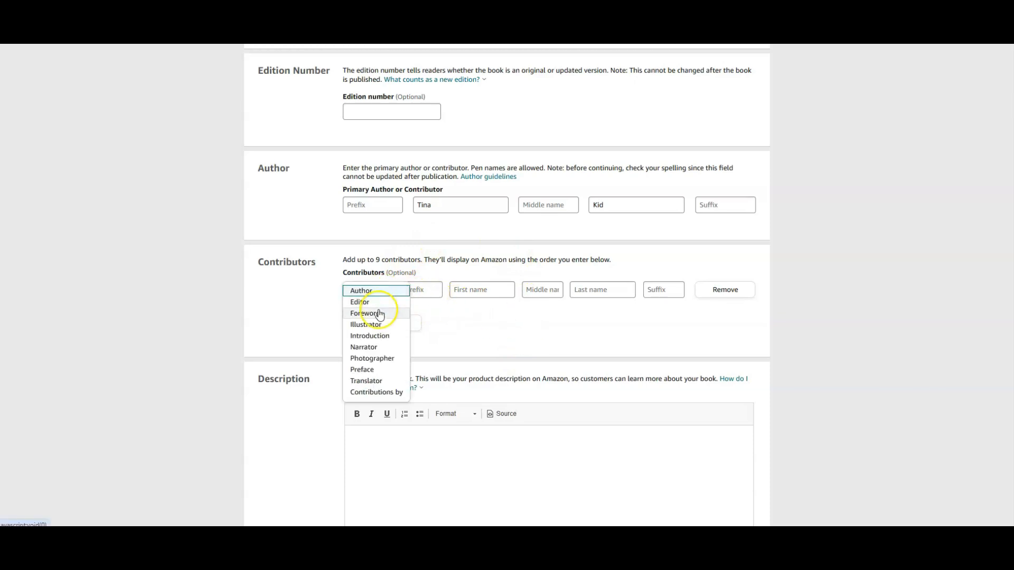
click(460, 336)
Paste the prepared formatted text for "The Little Fox and the Path: A Magical Bedtime Story" into the book description
scroll(563, 334, down, 1)
scroll(563, 334, down, 2)
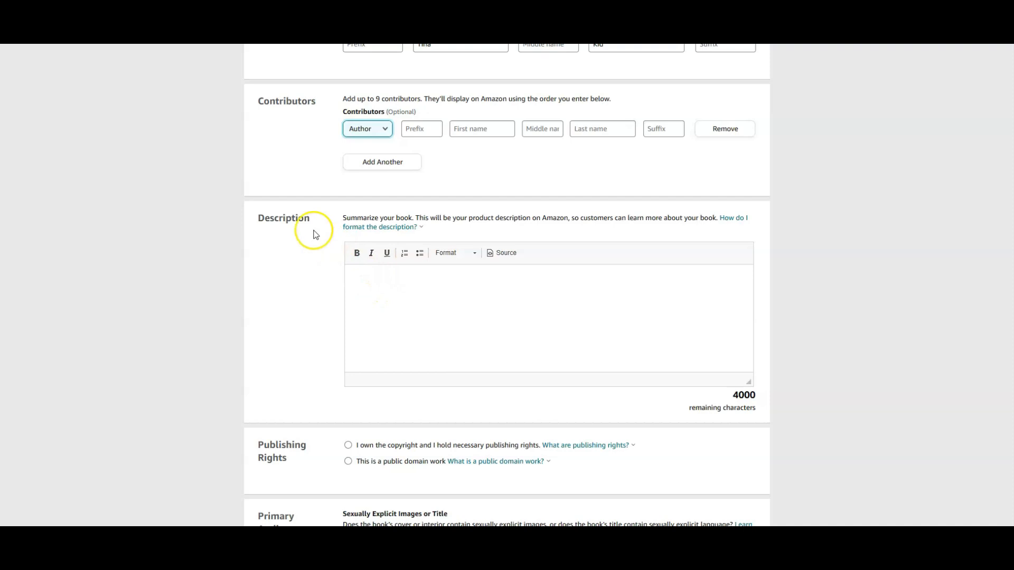
click(369, 290)
click(370, 286)
right_click(370, 284)
click(414, 79)
click(502, 340)
Review the pasted book description from its headline through the selling points and book details to the closing line
scroll(514, 344, up, 1)
scroll(513, 344, up, 5)
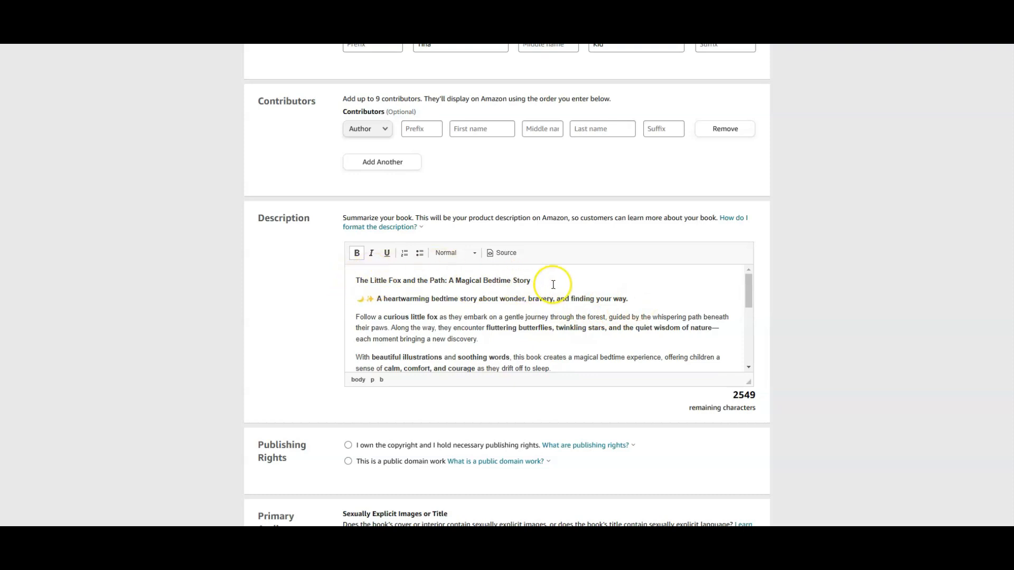
scroll(443, 297, down, 3)
scroll(443, 297, up, 2)
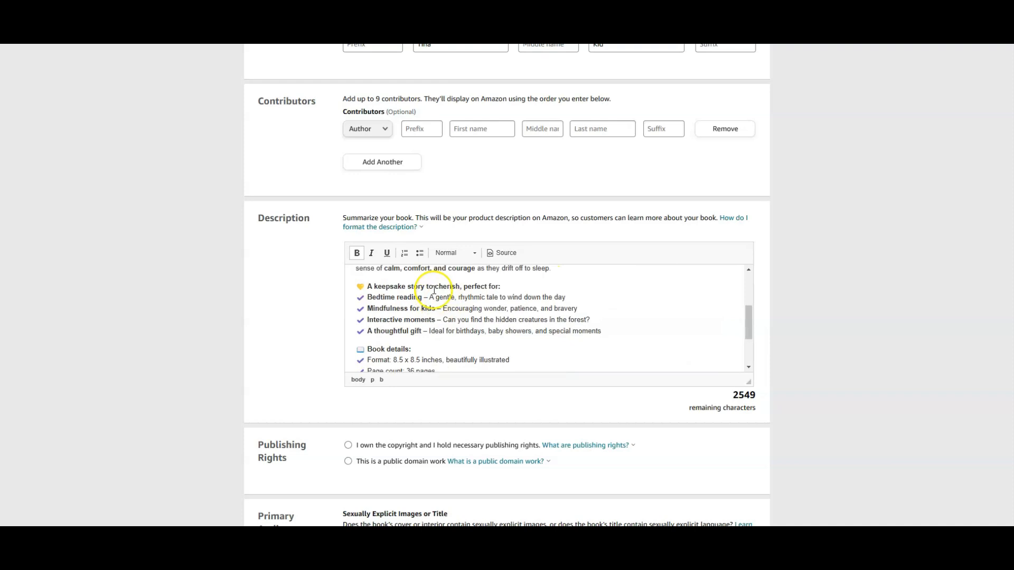
scroll(577, 340, down, 2)
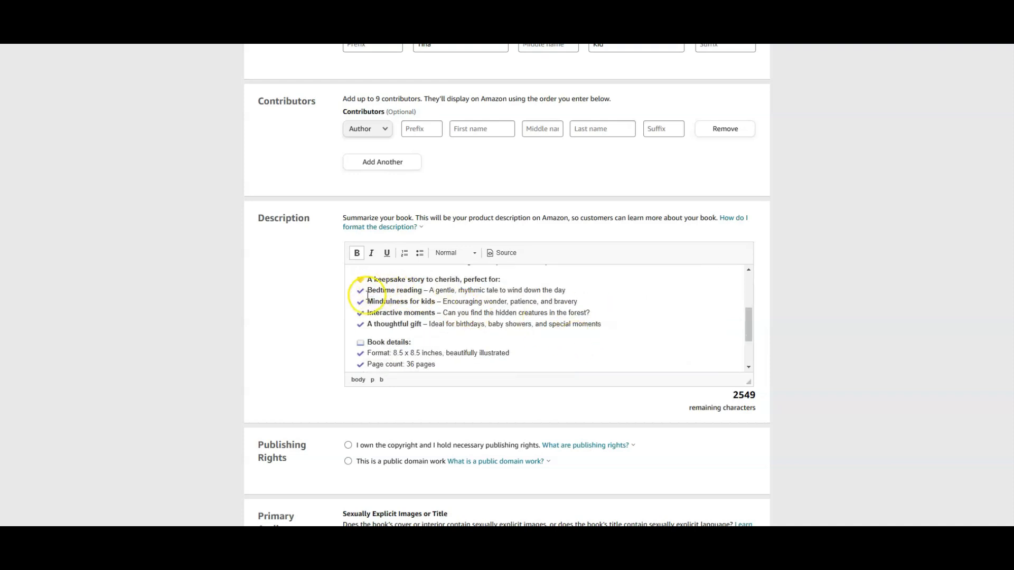
scroll(402, 327, down, 2)
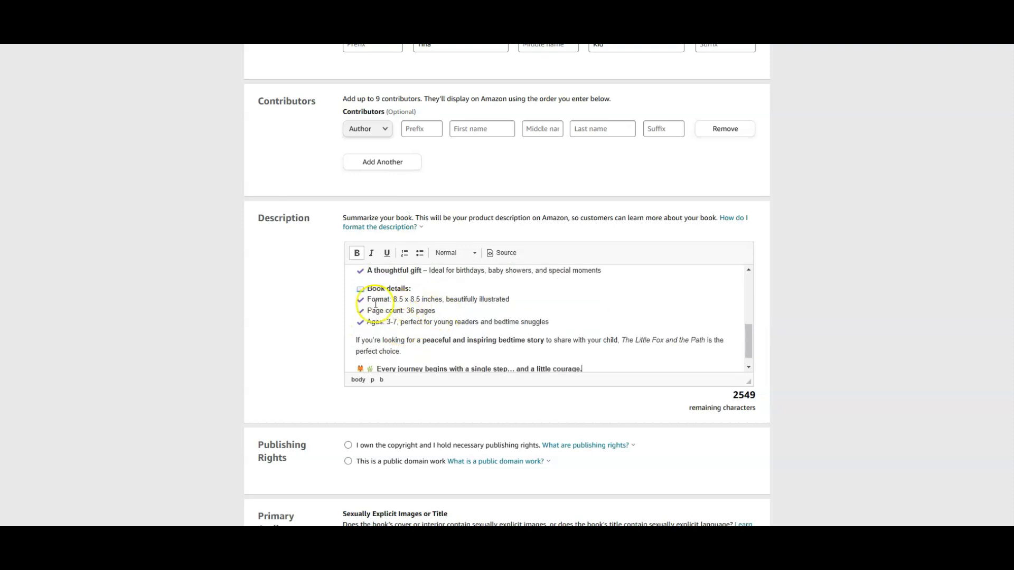
scroll(402, 310, down, 1)
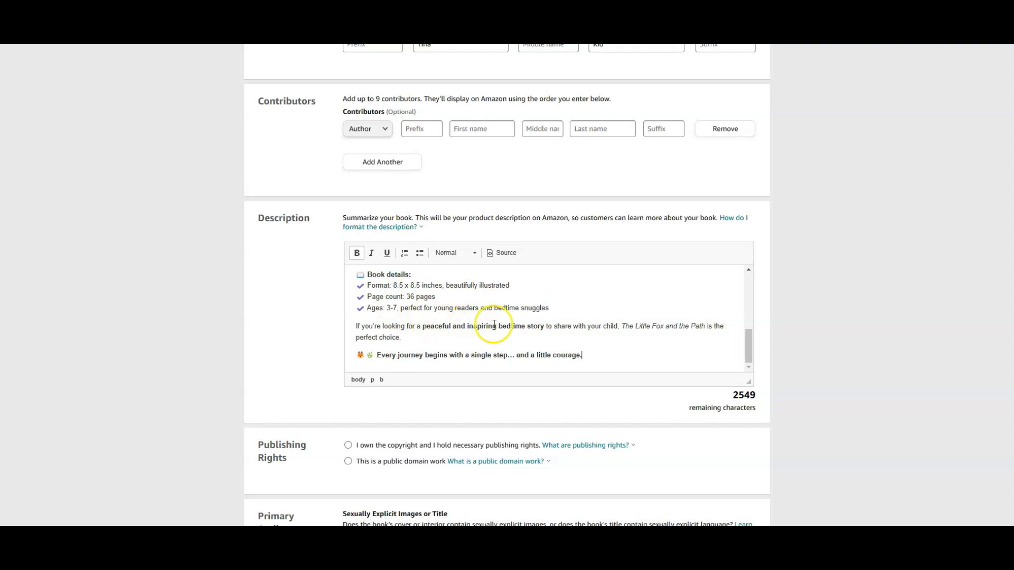
scroll(516, 318, up, 3)
scroll(517, 319, up, 3)
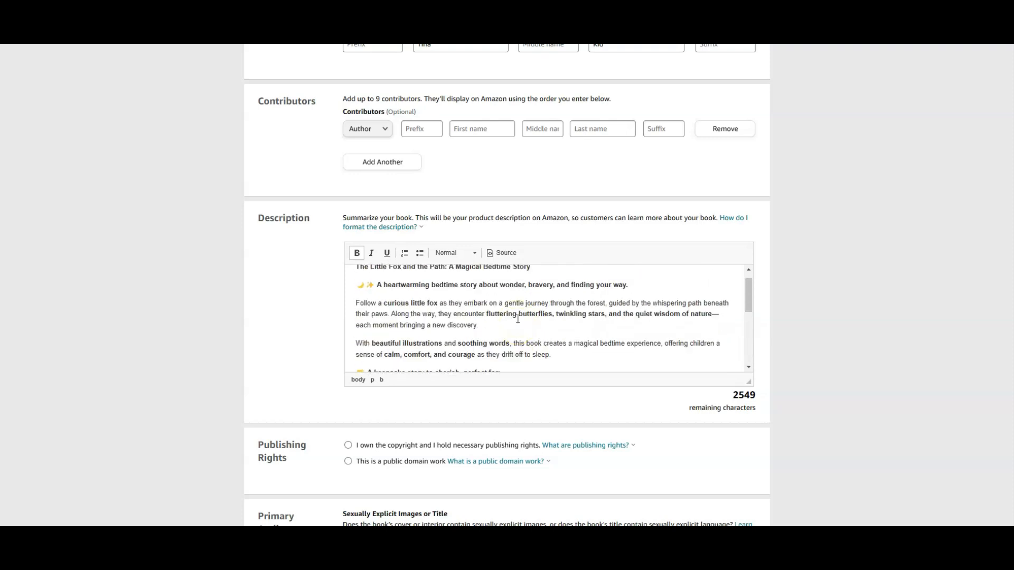
scroll(517, 319, down, 7)
scroll(517, 317, up, 7)
click(505, 310)
scroll(503, 329, down, 1)
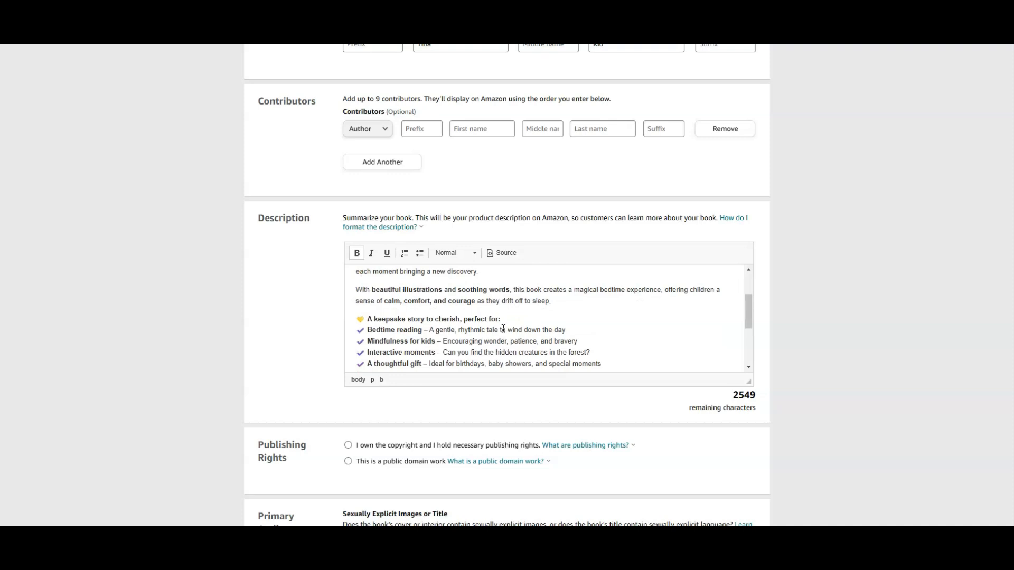
scroll(504, 329, down, 2)
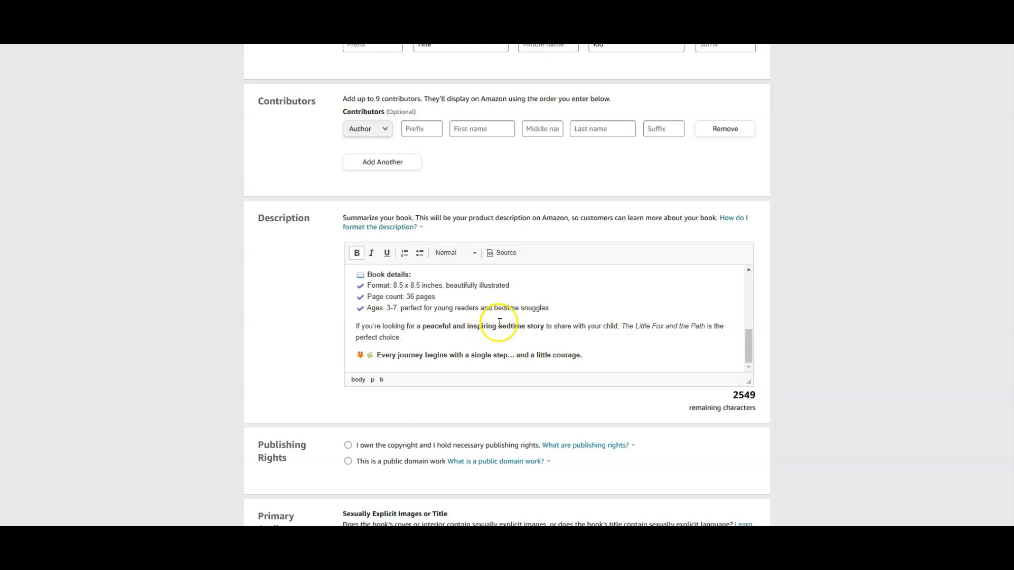
Declare under Publishing Rights that you own the copyright and hold the necessary publishing rights
scroll(494, 328, down, 2)
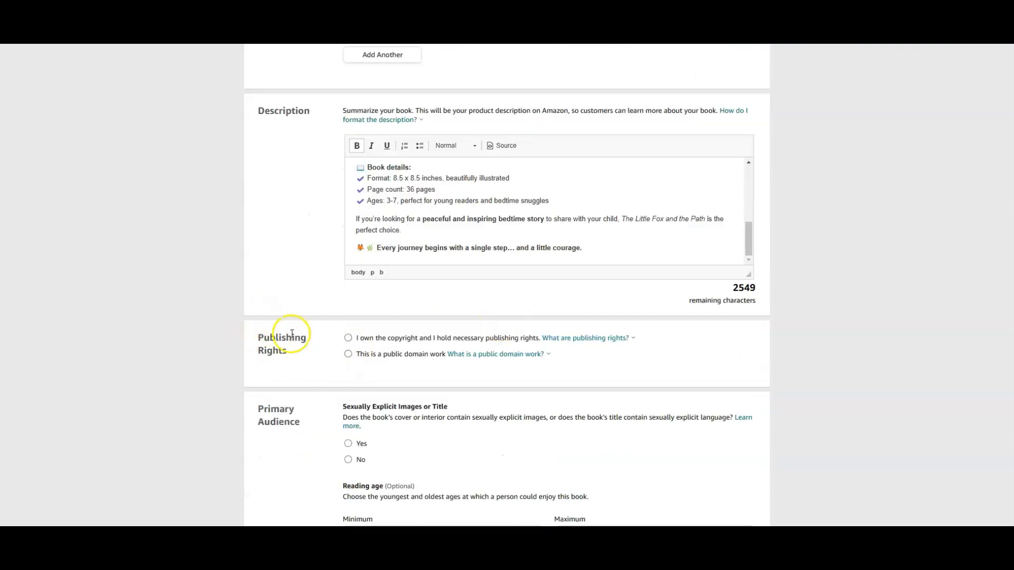
click(353, 340)
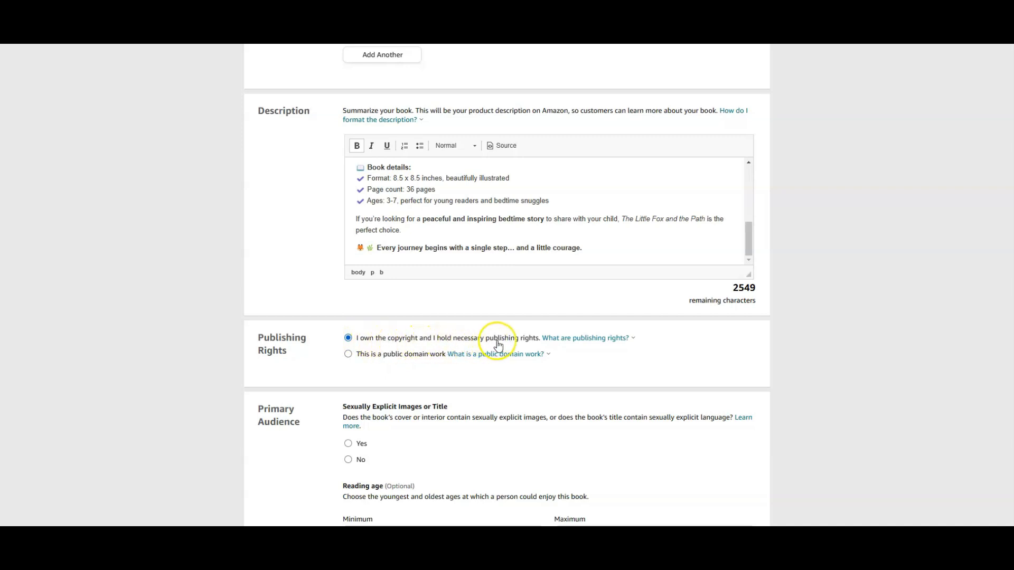
mouse_move(549, 335)
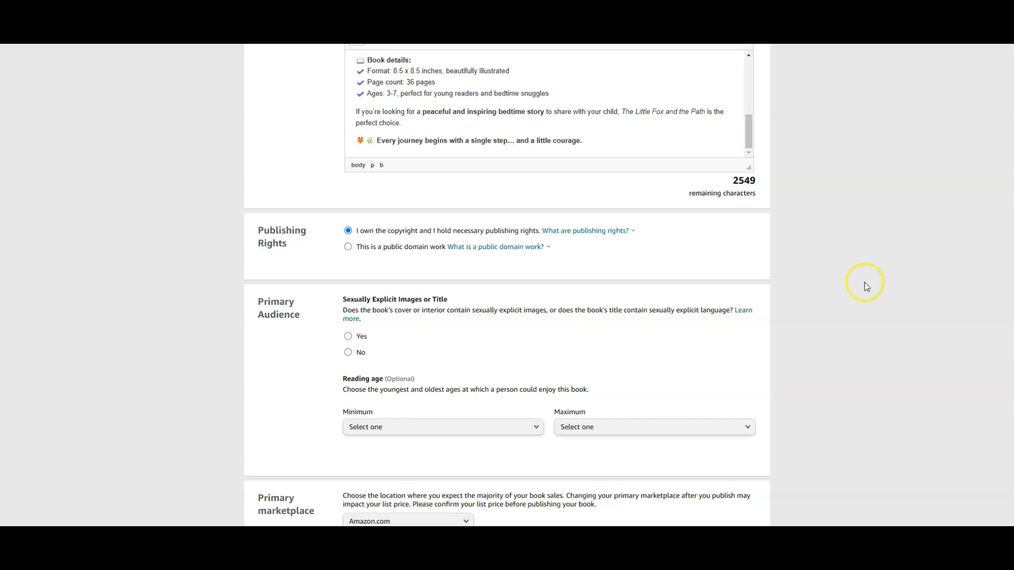
Declare under Primary Audience that the book contains no sexually explicit images or title language
scroll(565, 290, down, 2)
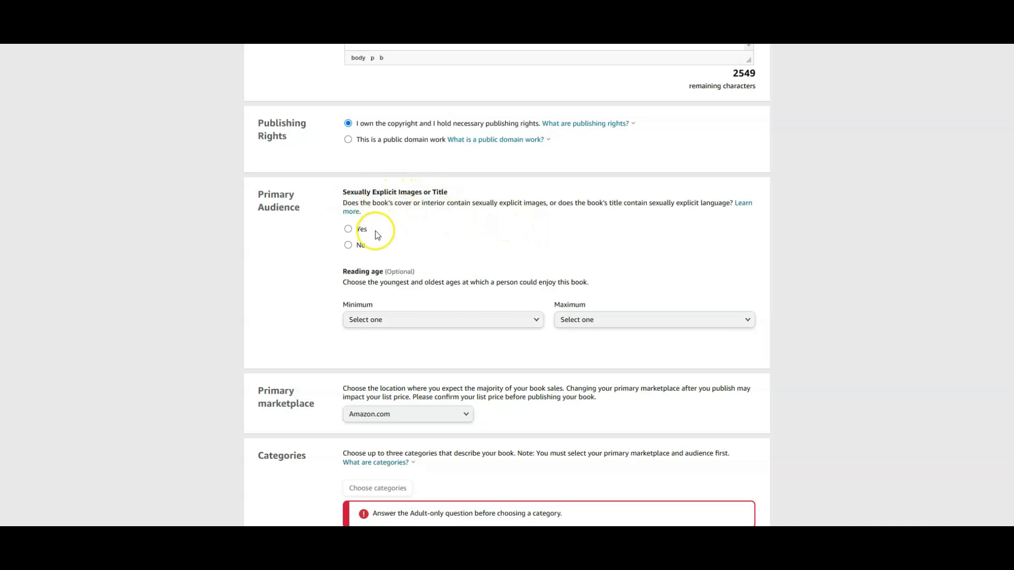
click(349, 246)
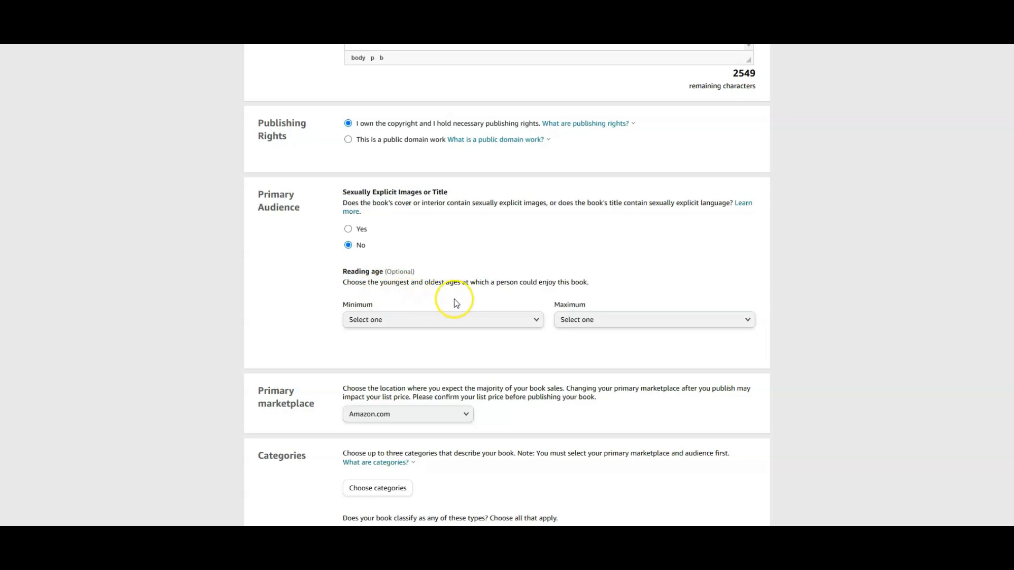
click(524, 318)
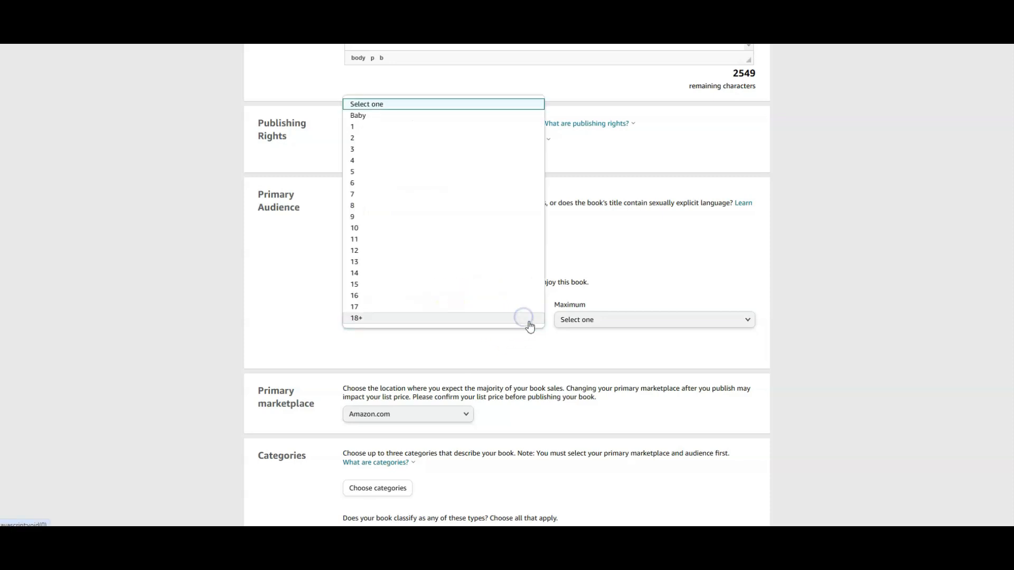
click(606, 323)
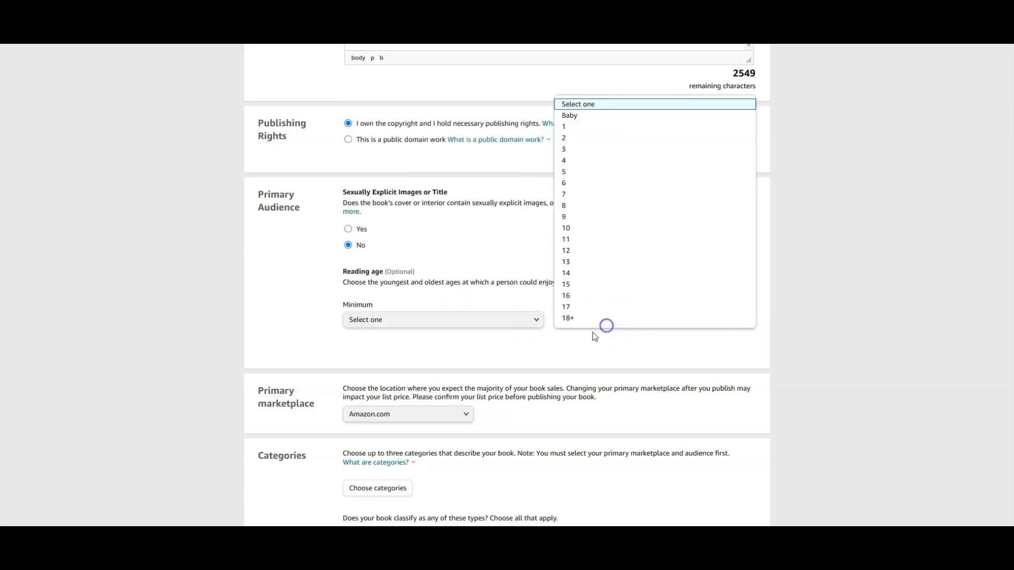
click(528, 342)
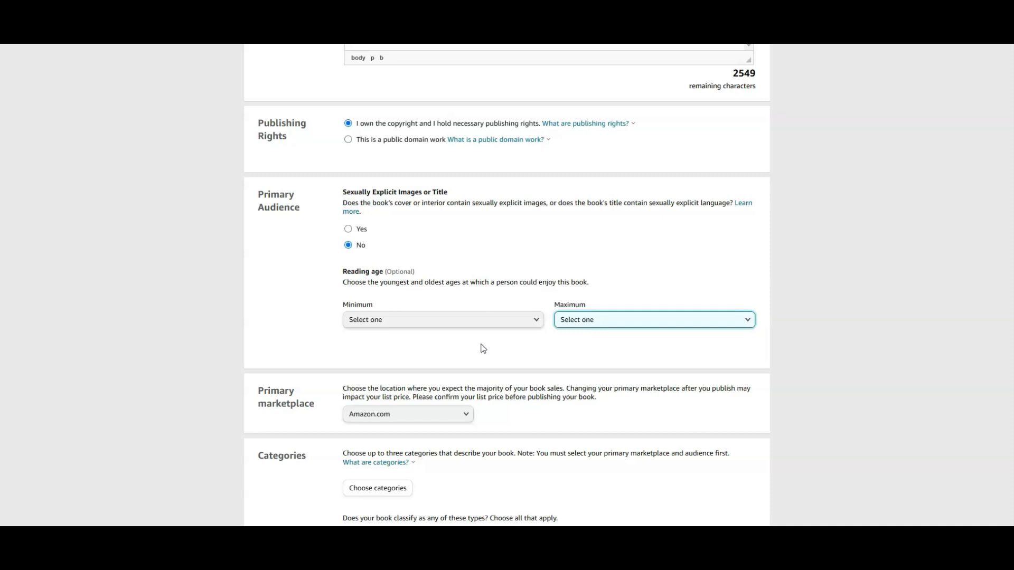
Set the reading age range to a minimum of 3 and a maximum of 6
click(538, 325)
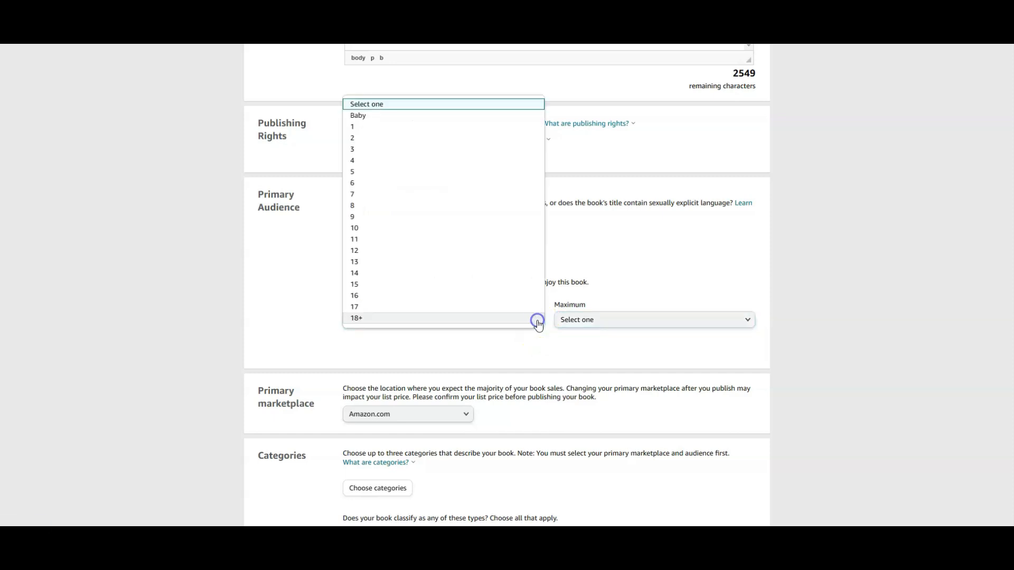
click(377, 150)
click(610, 321)
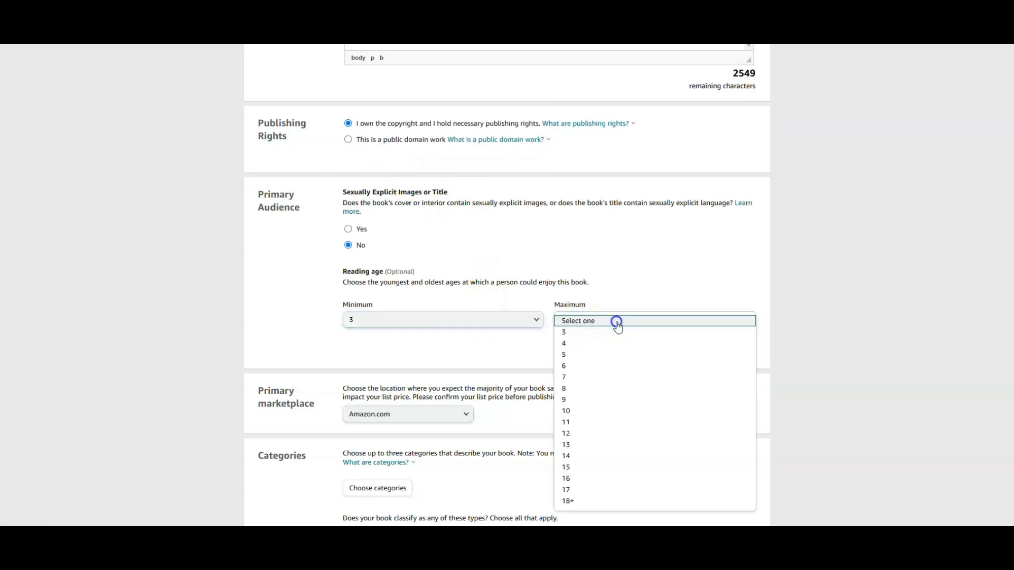
click(577, 366)
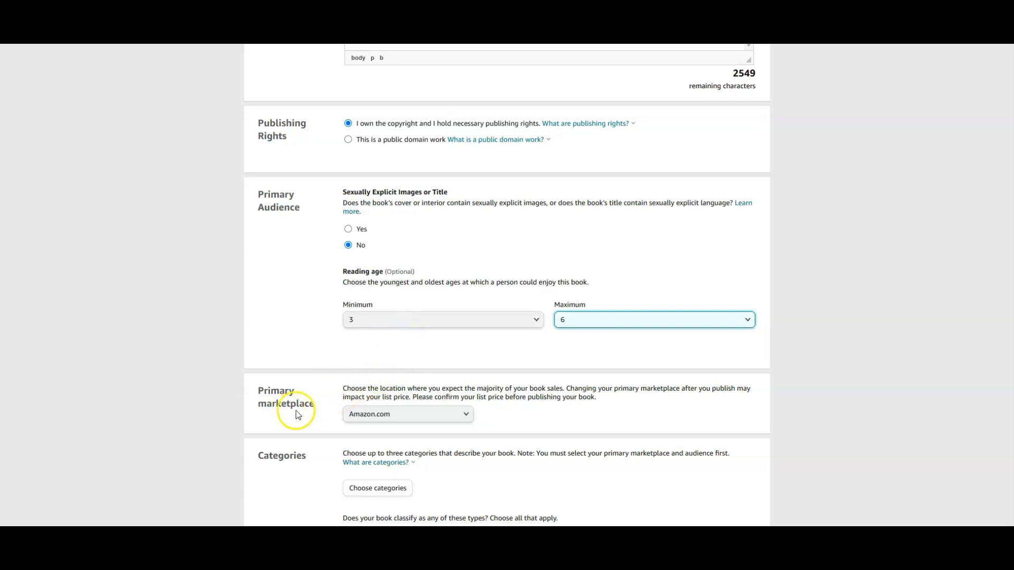
Switch the primary marketplace to Amazon.co.uk and set it back to Amazon.com
scroll(300, 413, down, 1)
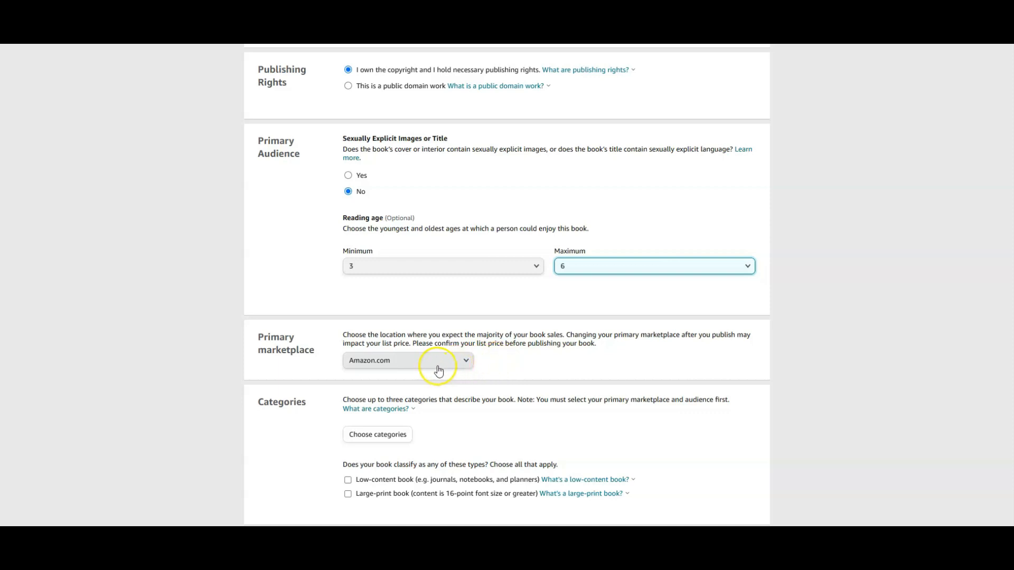
click(465, 364)
click(429, 375)
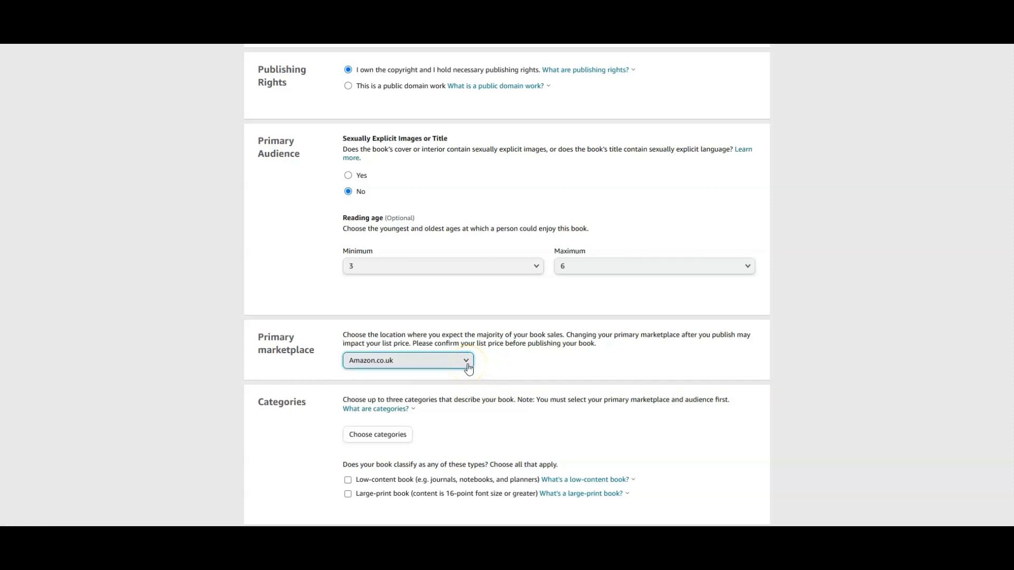
click(464, 364)
click(453, 361)
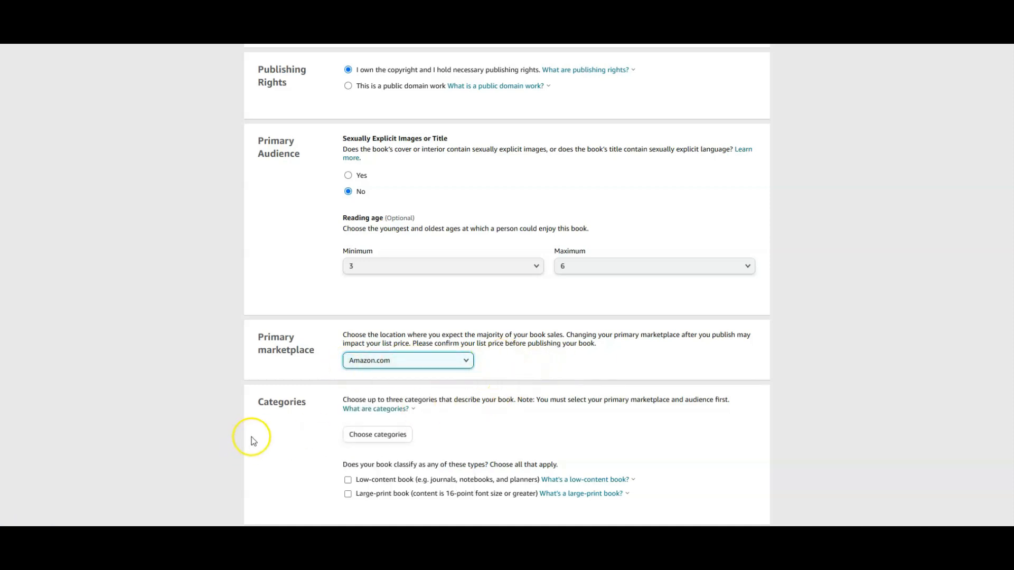
Start choosing the book's categories, setting the first one to Children's Books with the Animals subcategory
scroll(277, 422, down, 1)
scroll(279, 423, down, 1)
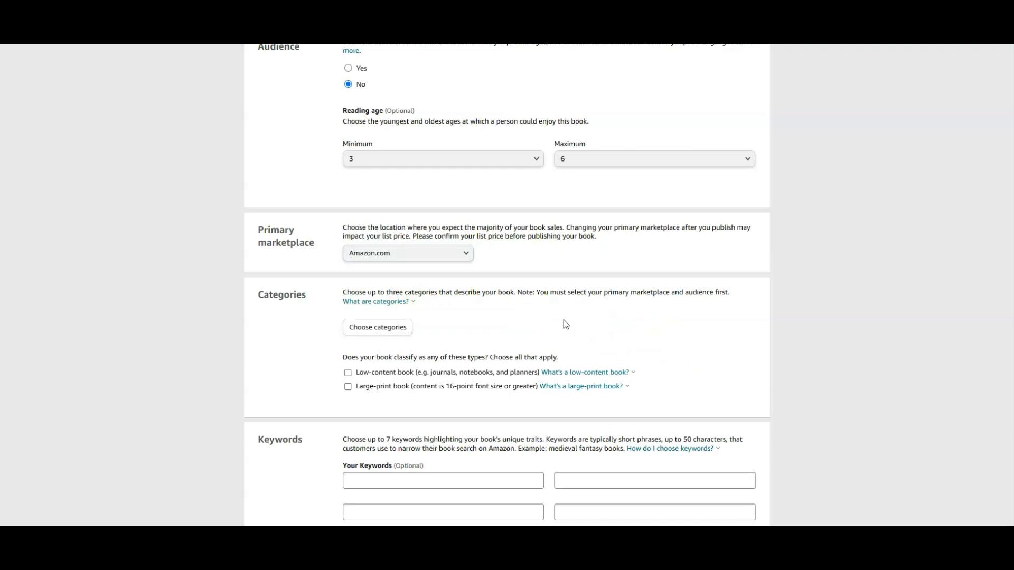
click(500, 323)
click(381, 330)
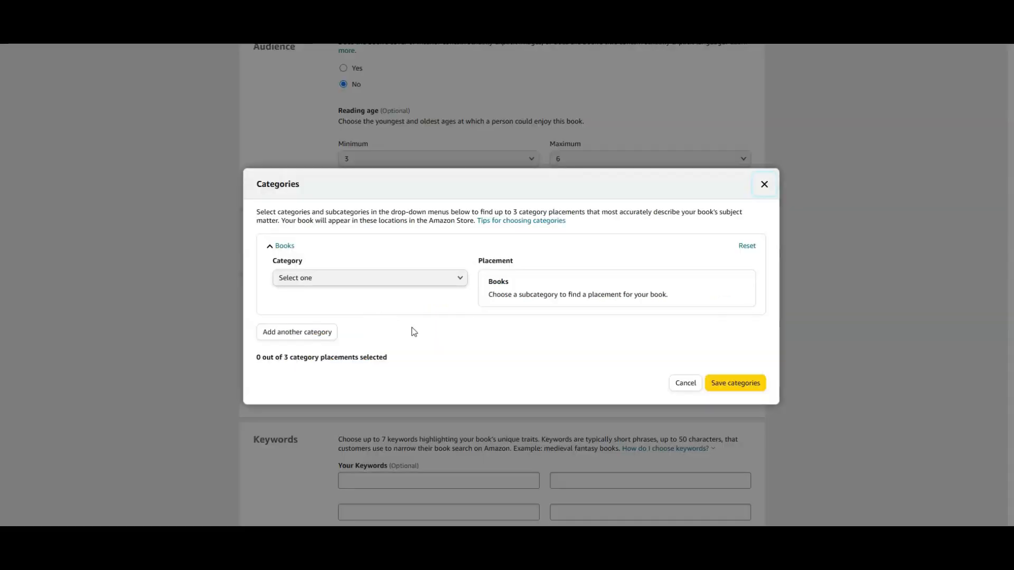
click(437, 280)
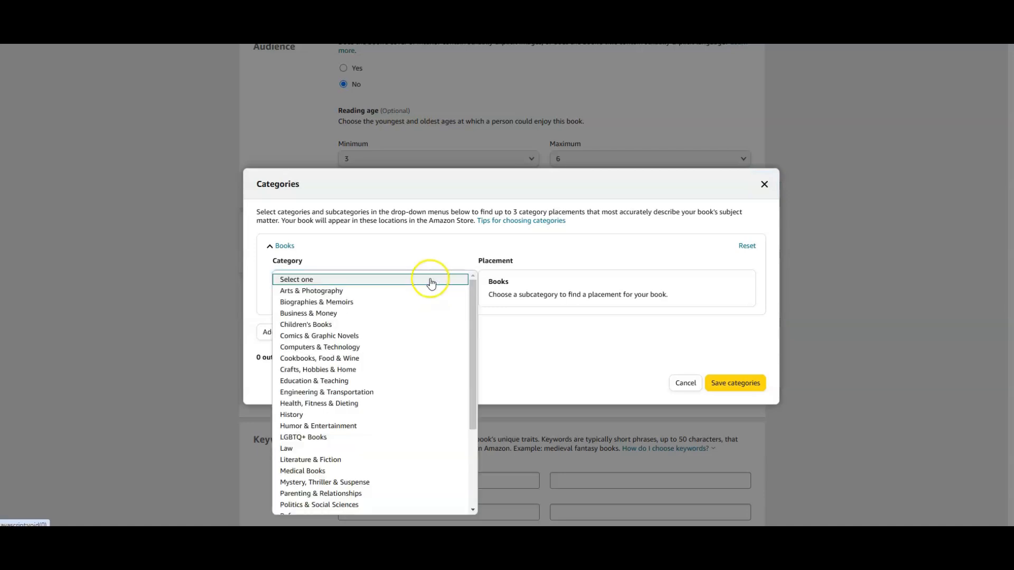
click(326, 326)
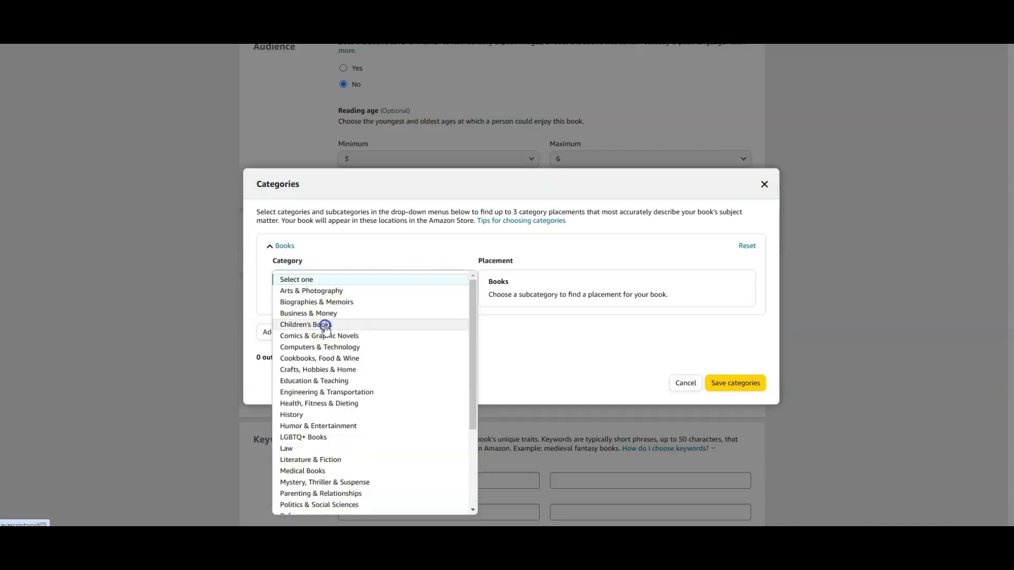
click(380, 317)
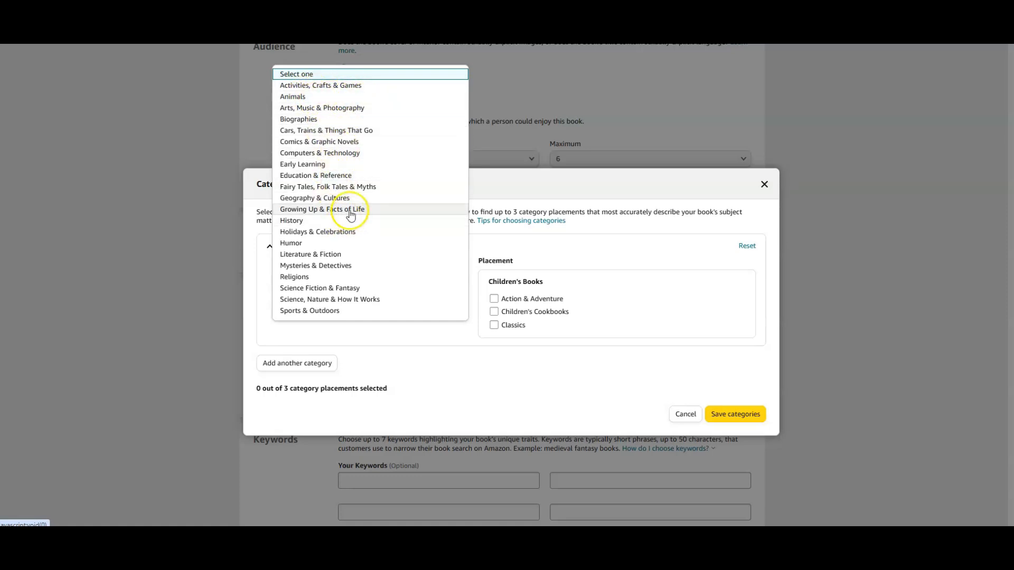
click(325, 98)
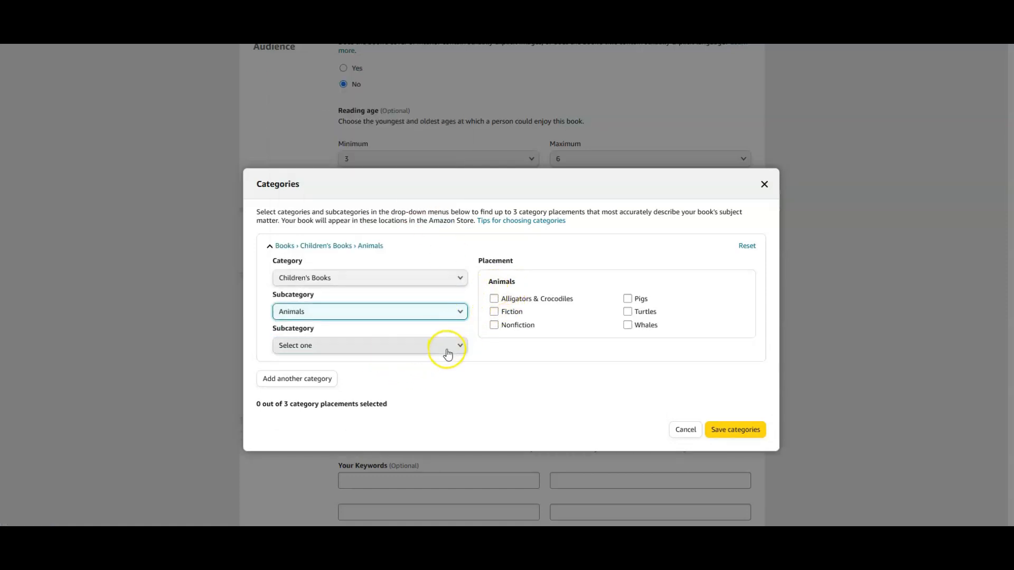
Narrow the first category to Foxes & Wolves, Foxes, and select the Fiction placement
click(427, 347)
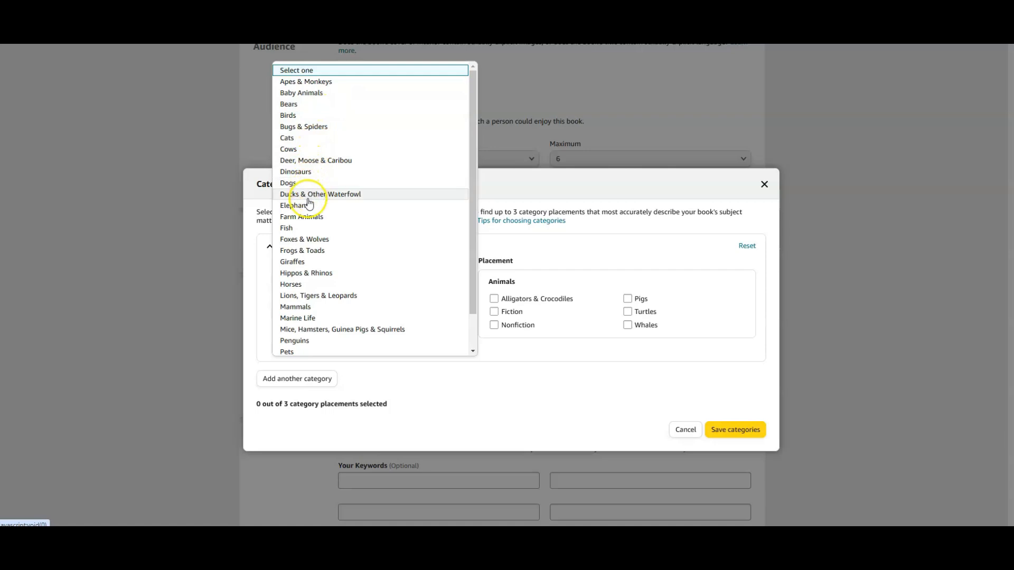
click(308, 241)
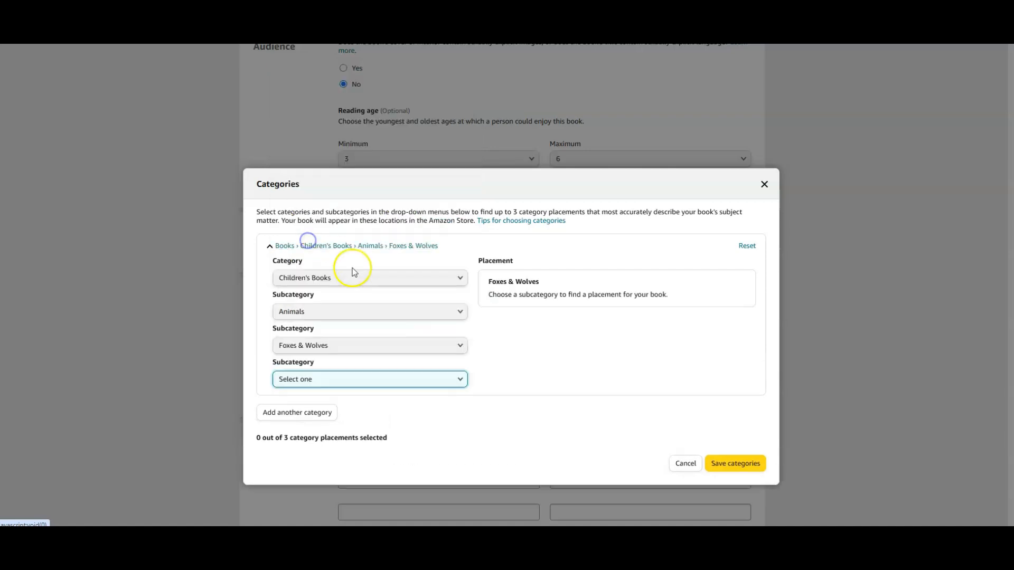
click(402, 380)
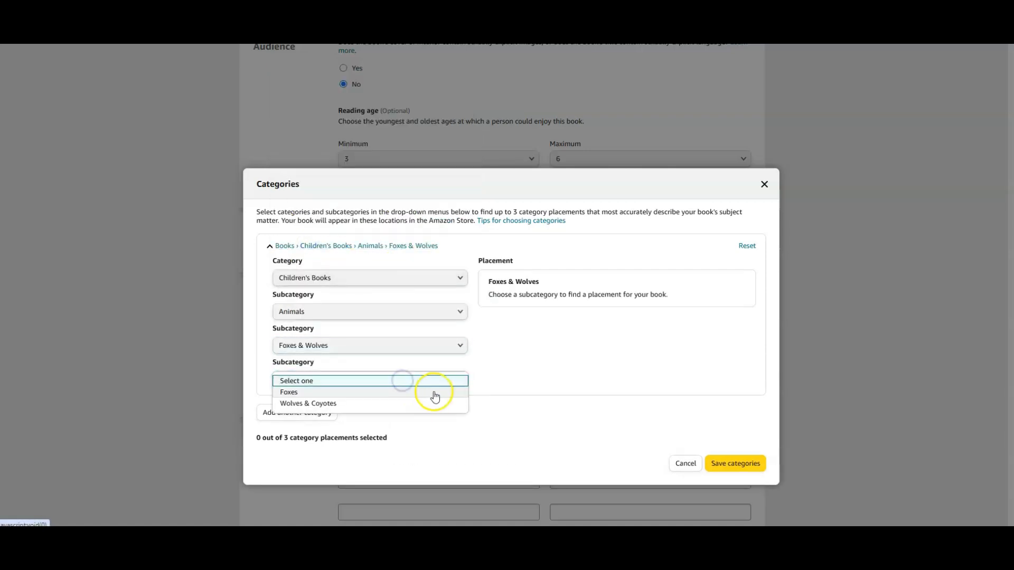
click(348, 392)
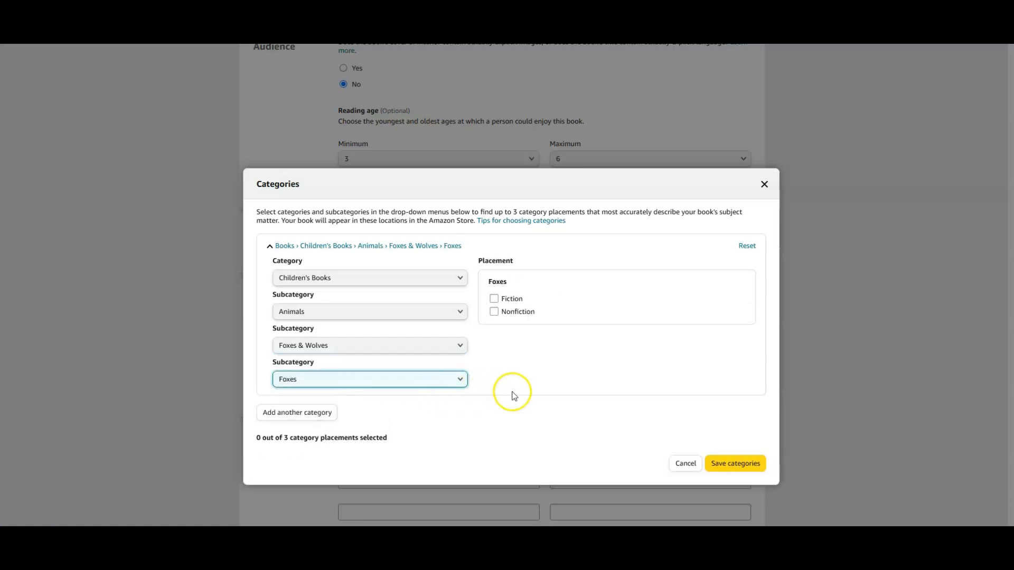
click(494, 300)
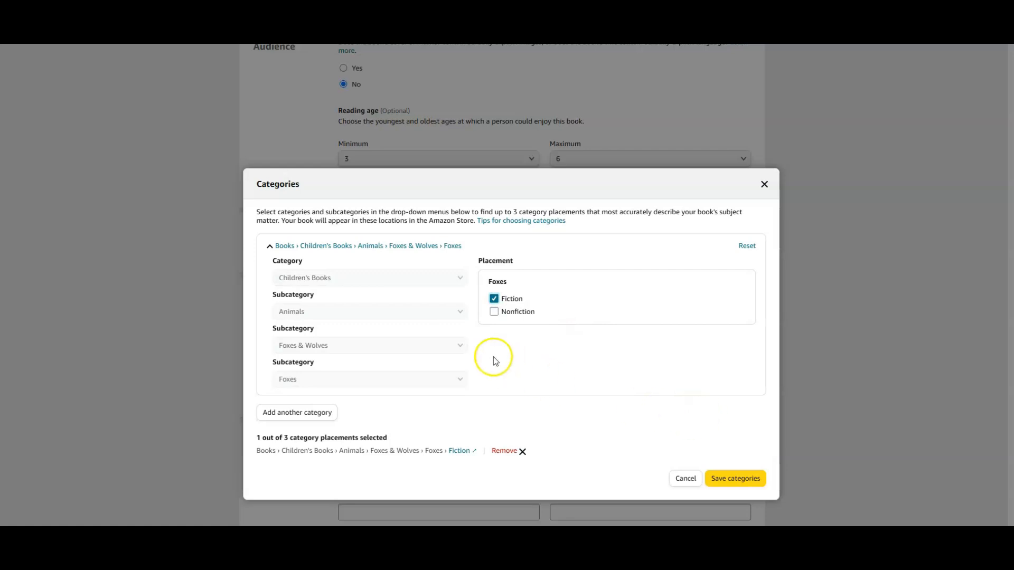
Add a second category and set it to Children's Books
click(311, 416)
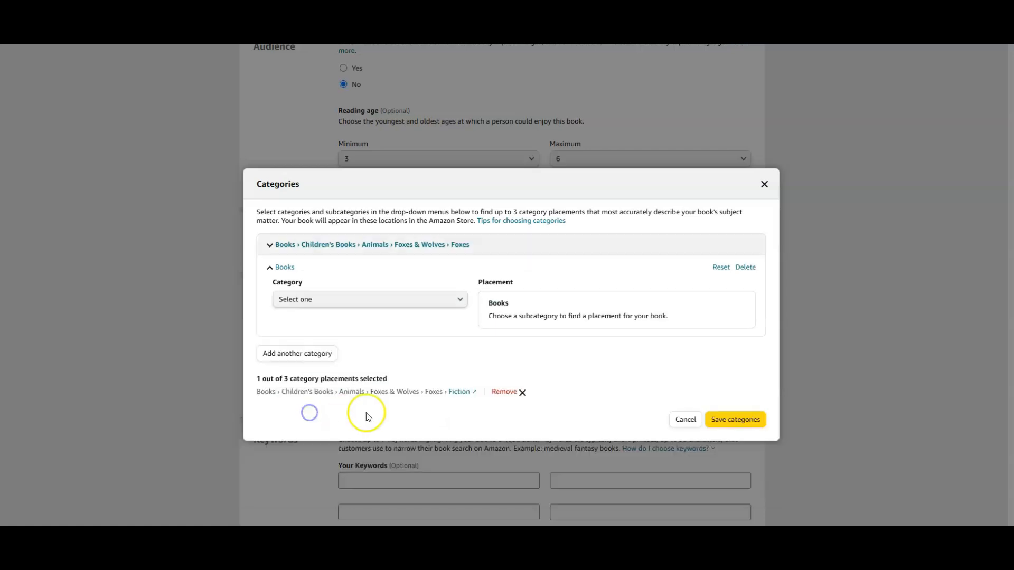
click(415, 300)
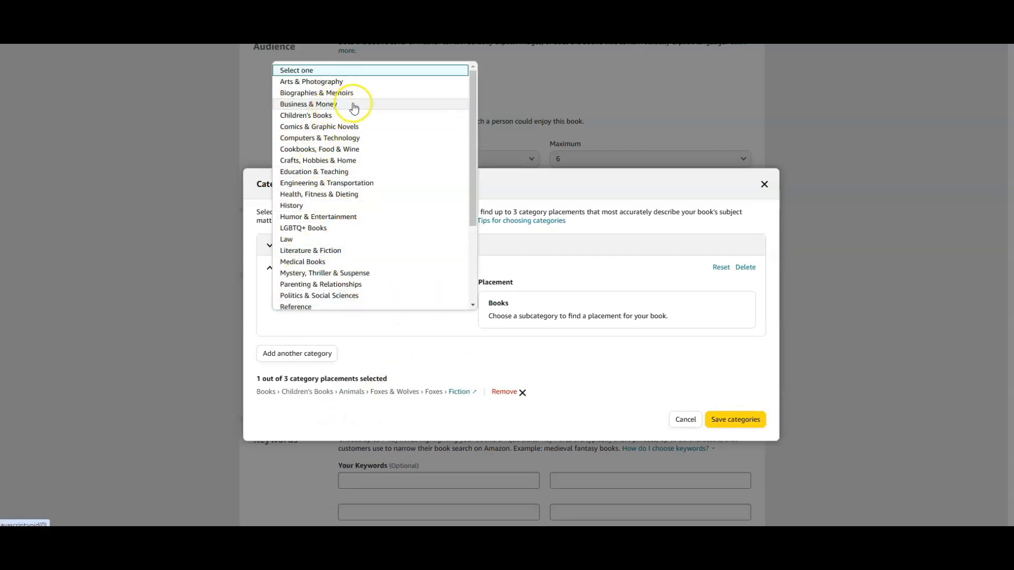
click(334, 120)
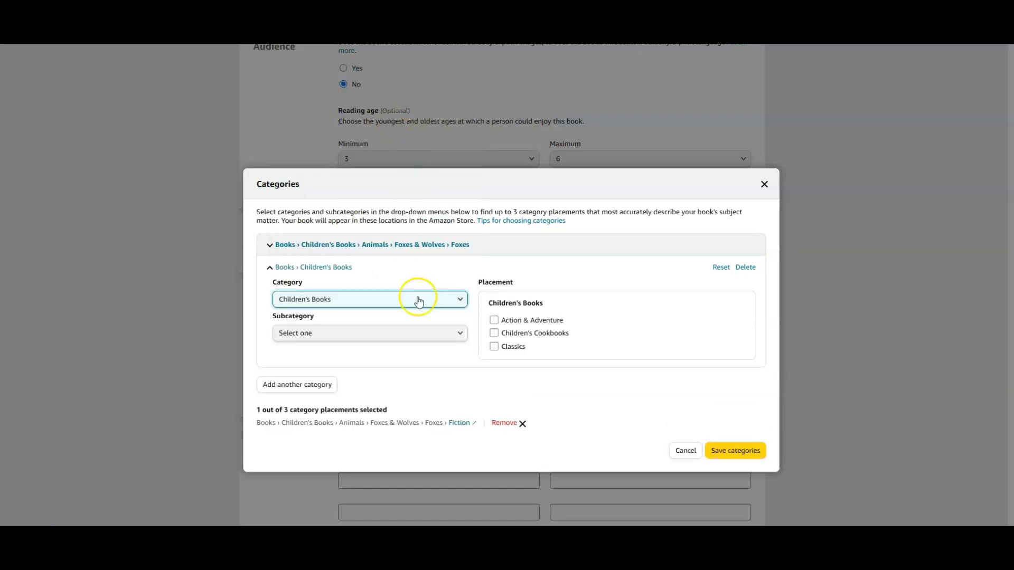
Try Fairy Tales, Folk Tales & Myths and Literature & Fiction as the second category's subcategory
click(432, 334)
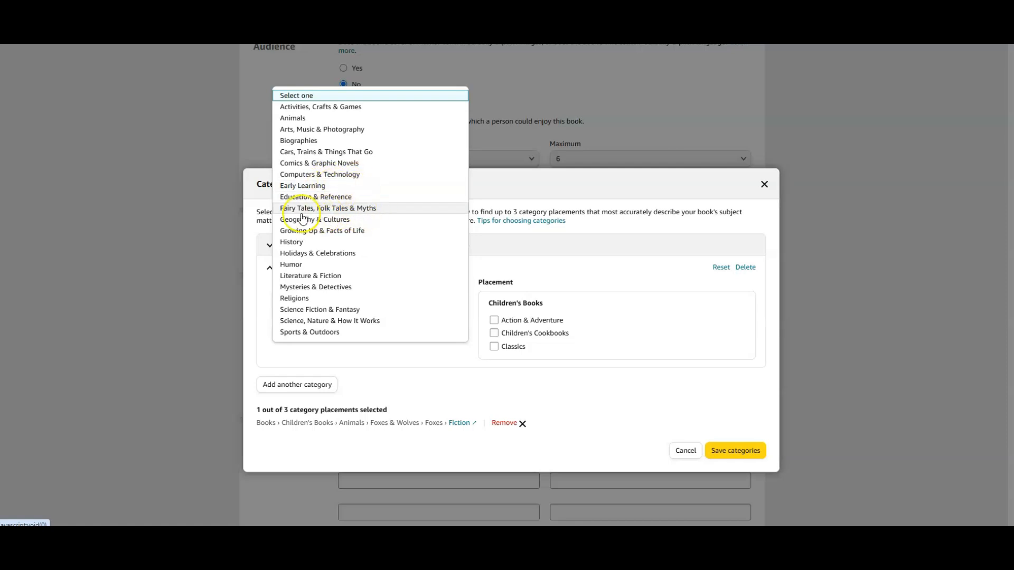
click(382, 209)
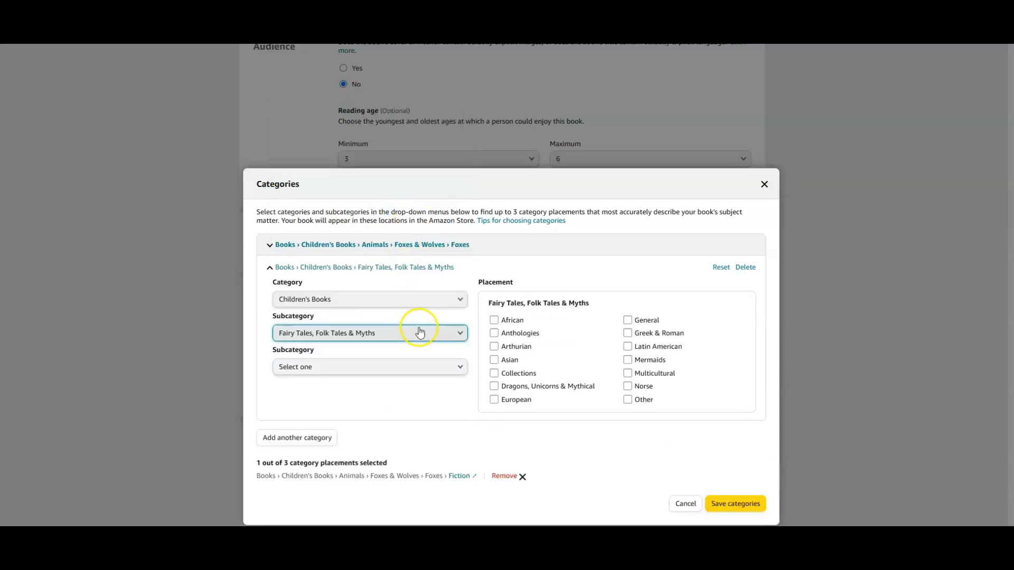
click(397, 368)
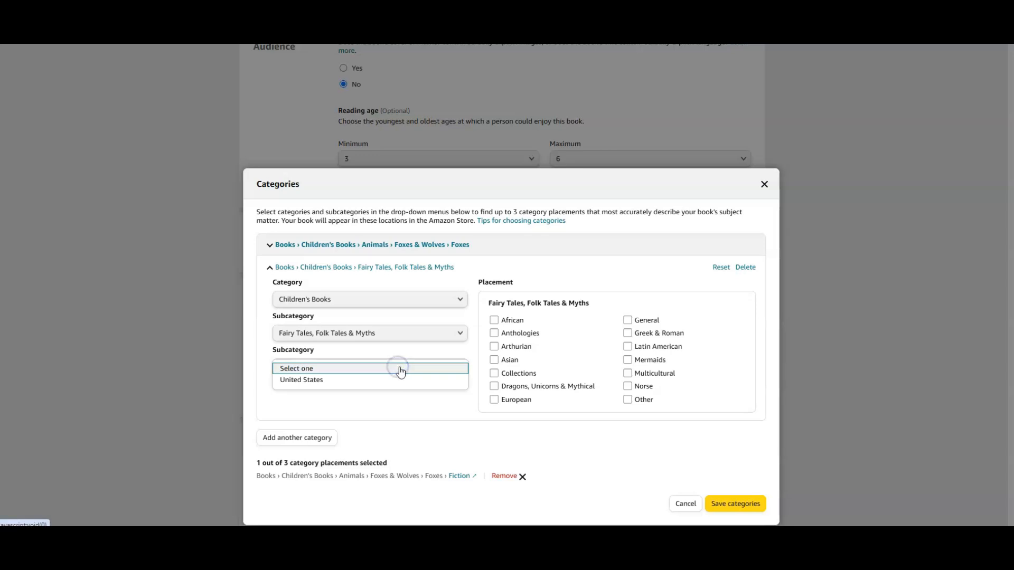
click(378, 369)
click(379, 369)
click(379, 370)
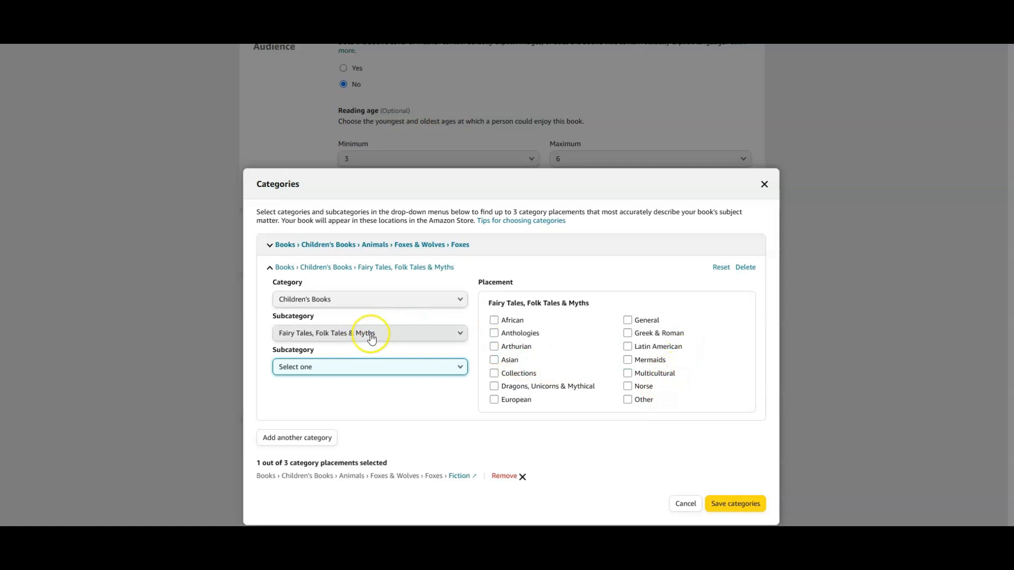
click(398, 333)
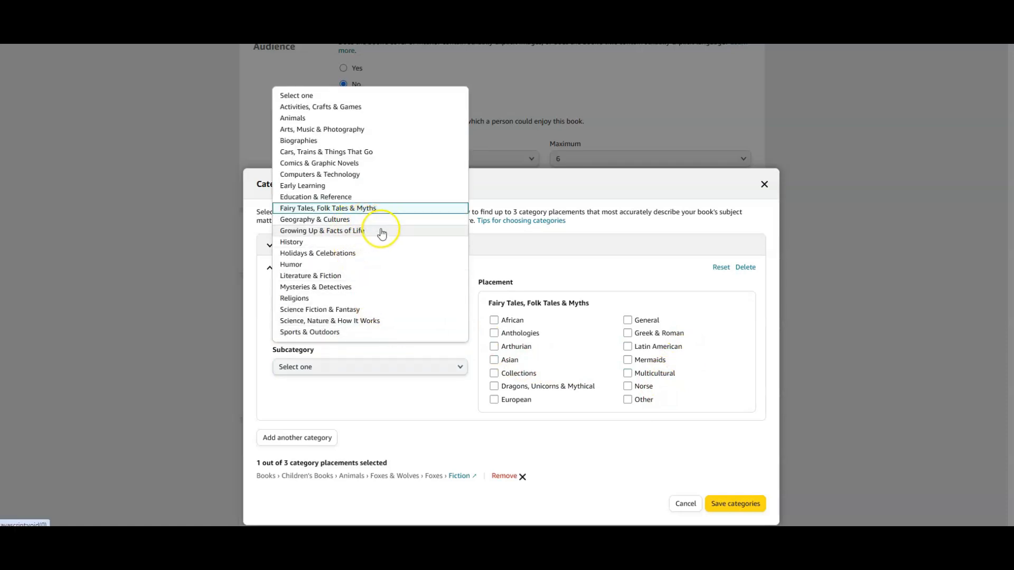
click(364, 276)
Set the second category's subcategories to Science Fiction & Fantasy, Fantasy & Magic, and select the General placement
click(380, 332)
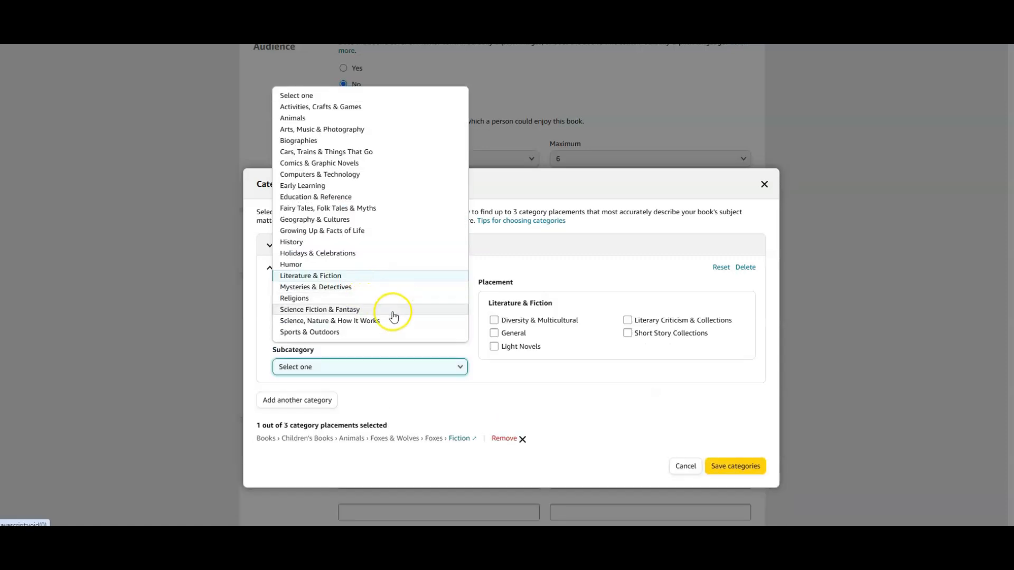
click(391, 310)
click(406, 367)
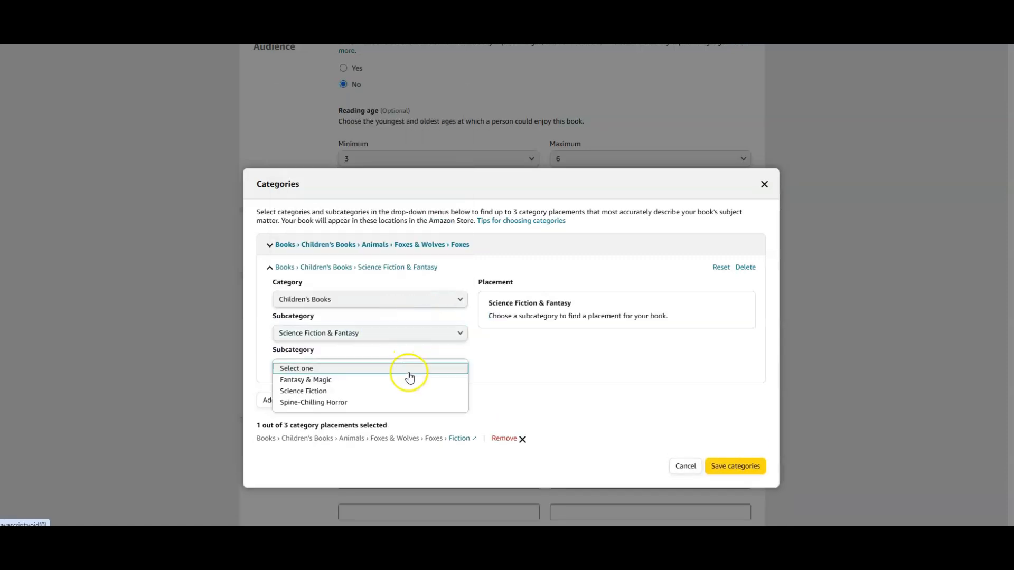
click(350, 381)
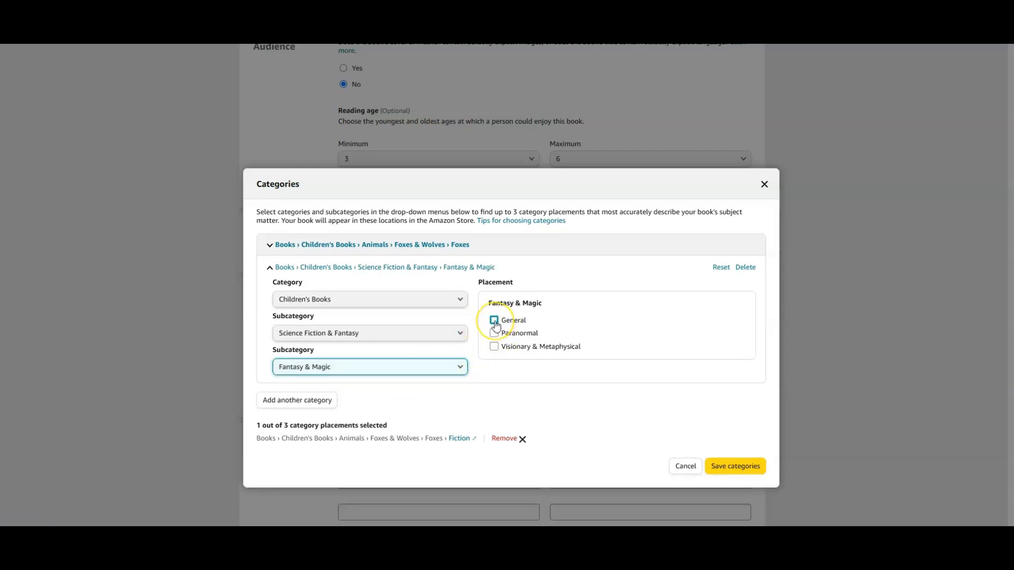
click(495, 321)
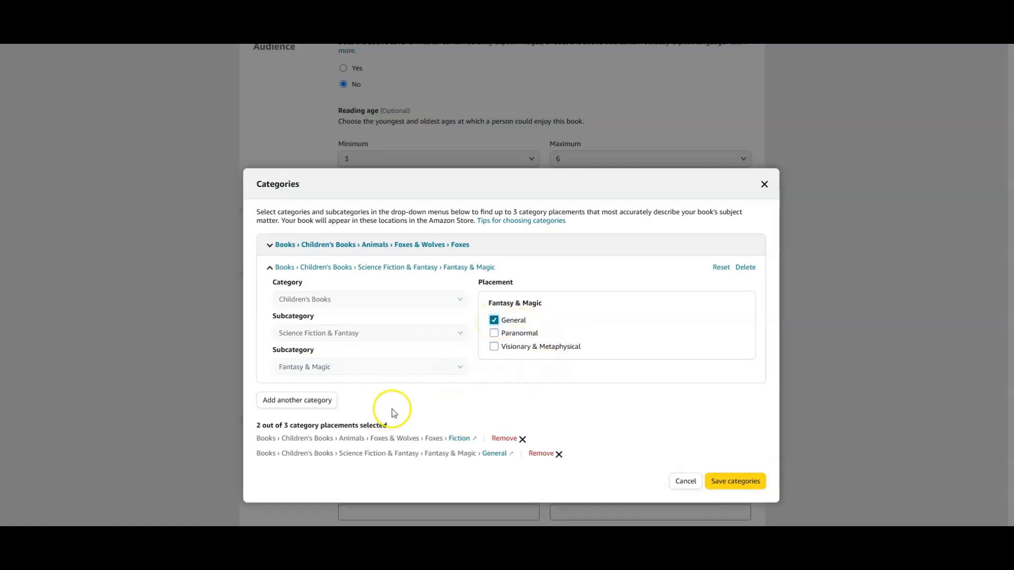
Add a third category and set it to Children's Books
click(316, 402)
click(391, 324)
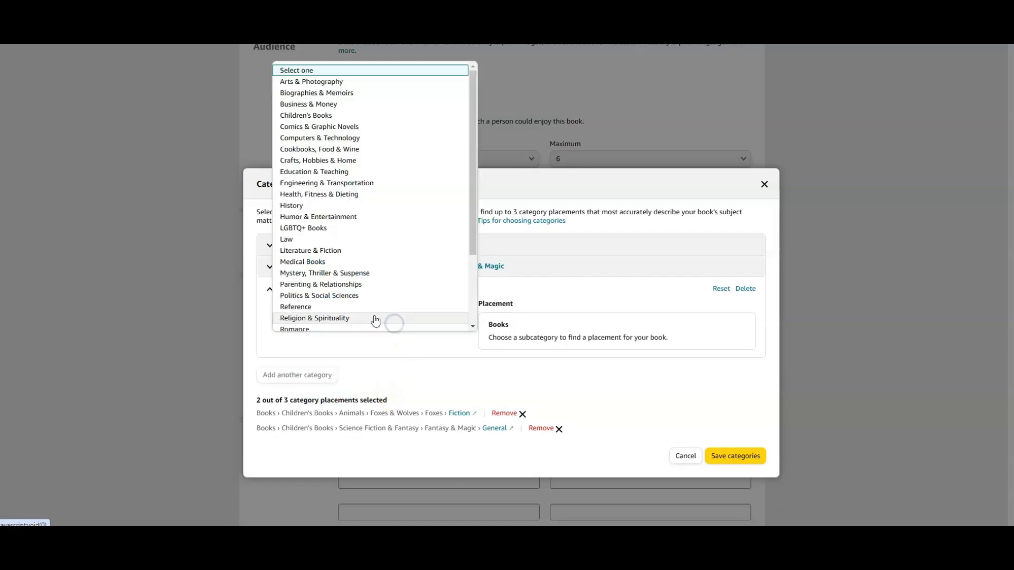
scroll(413, 242, down, 3)
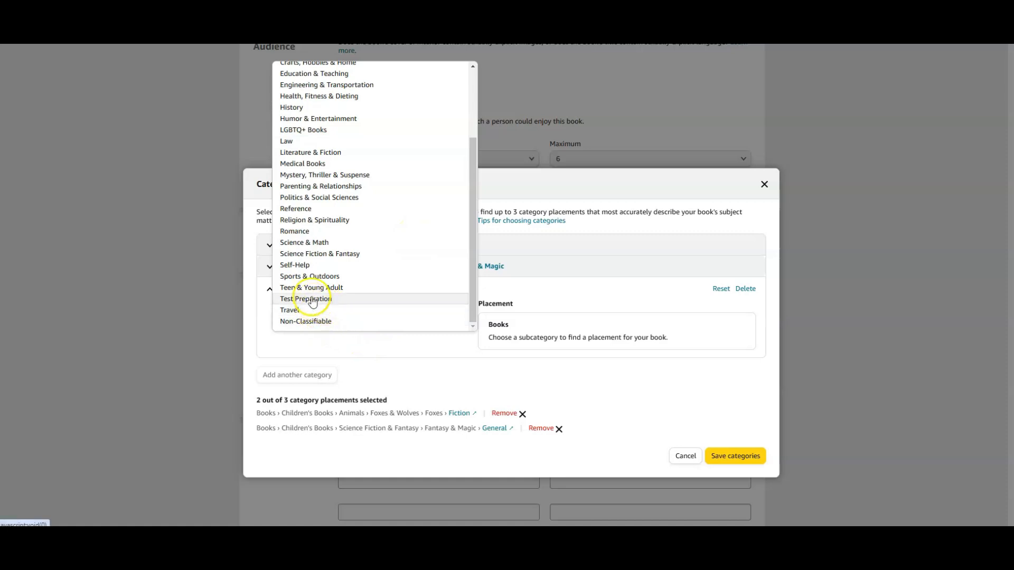
scroll(354, 299, up, 5)
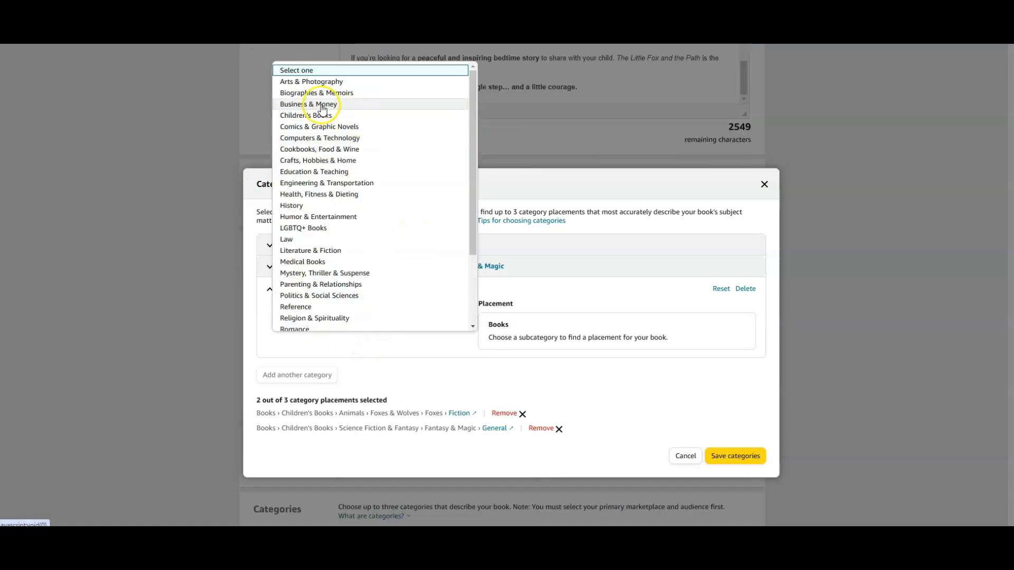
click(319, 116)
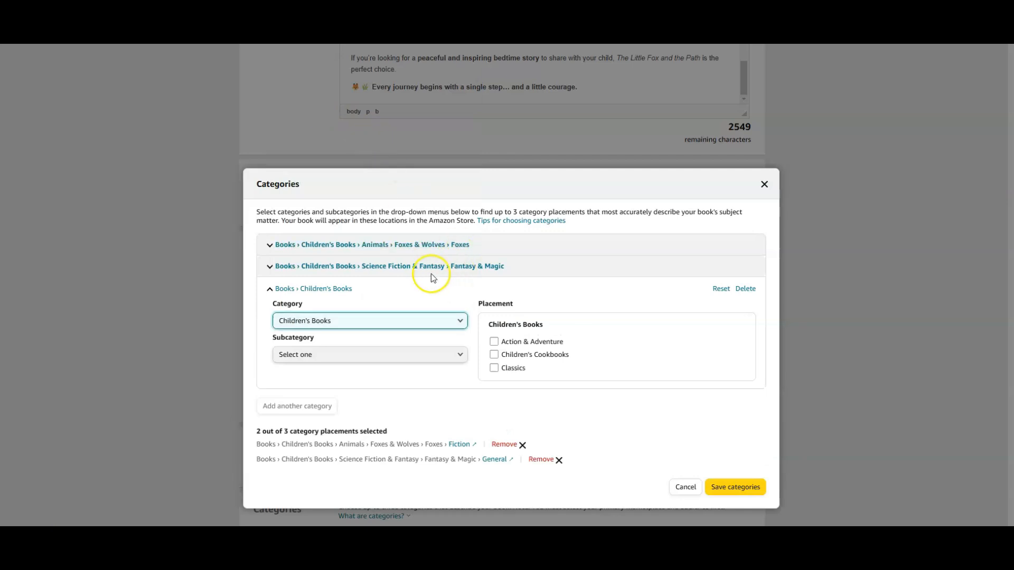
Look through the third category's subcategories, leave them unset, and select the Action & Adventure placement
click(369, 361)
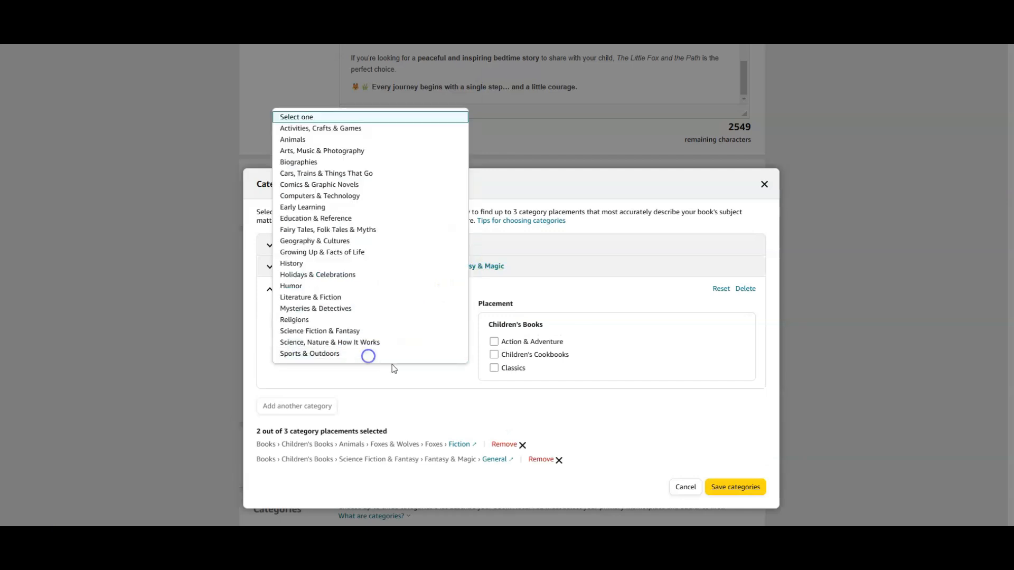
scroll(401, 287, up, 3)
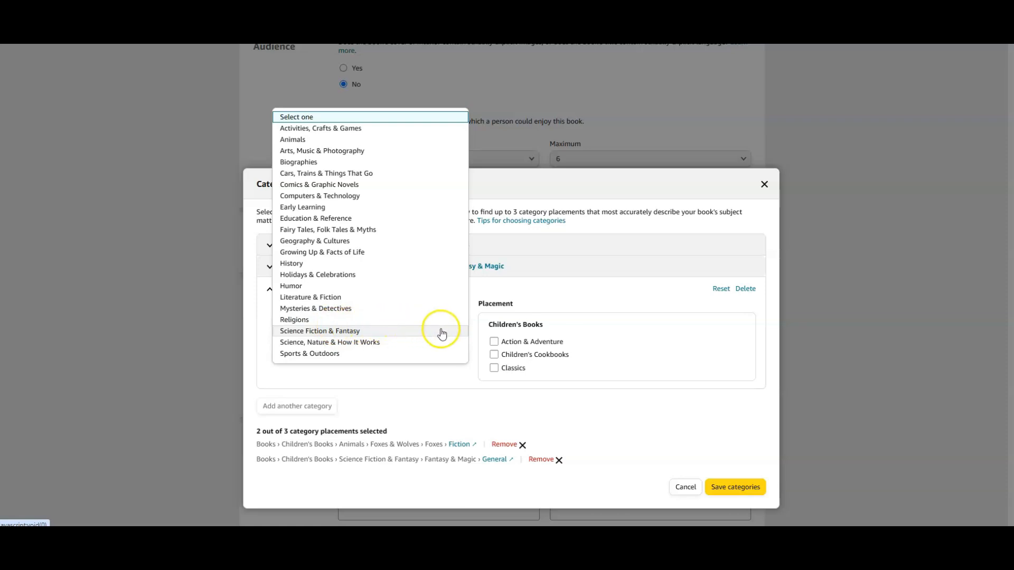
click(448, 378)
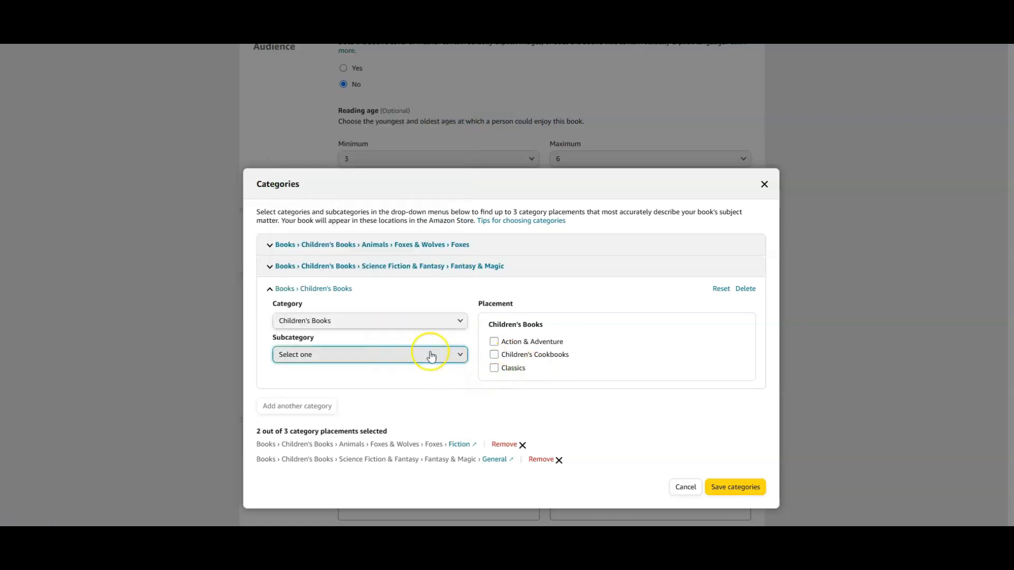
click(494, 342)
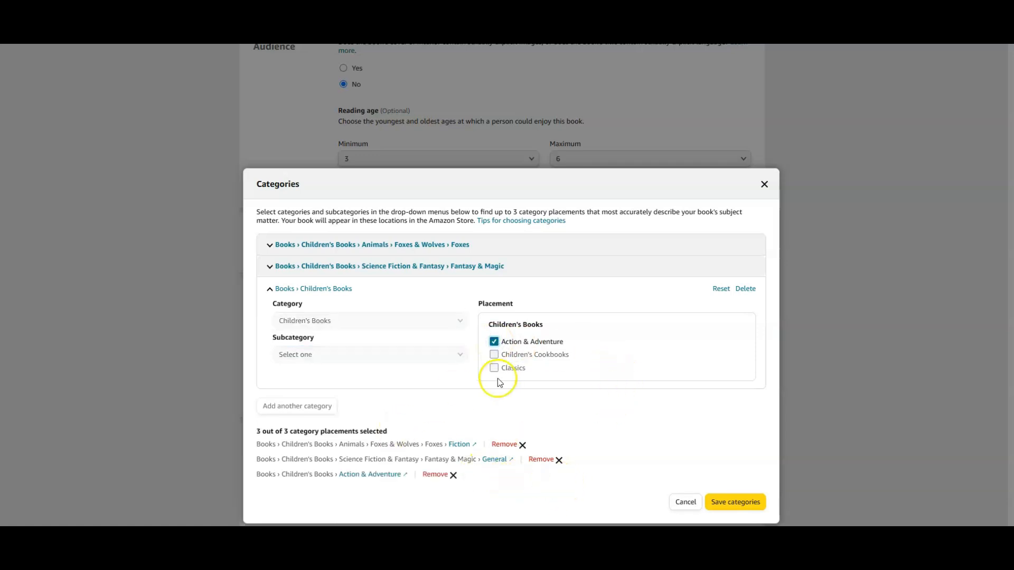
Remove the Fantasy & Magic General placement and save the categories
click(559, 460)
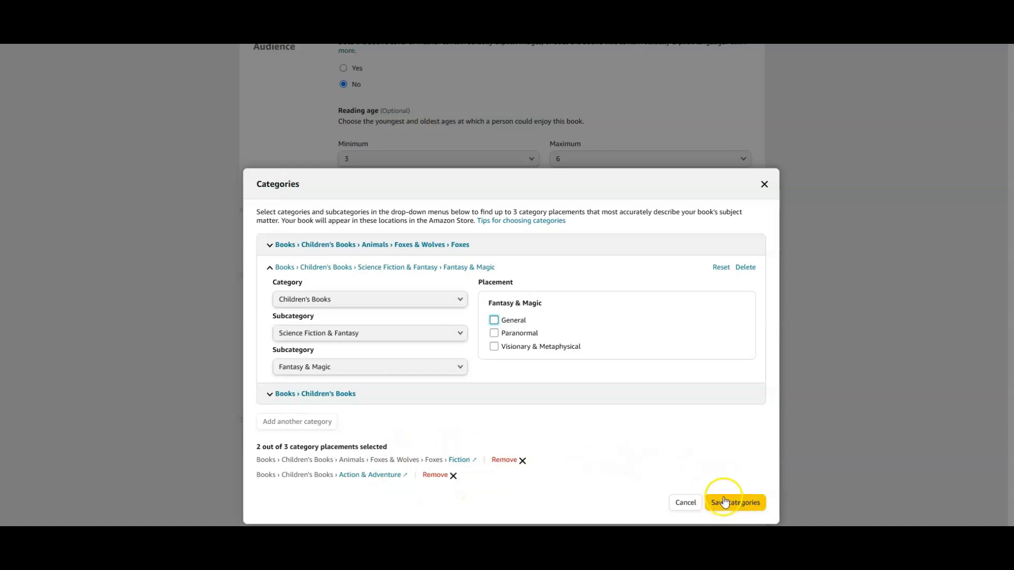
click(739, 504)
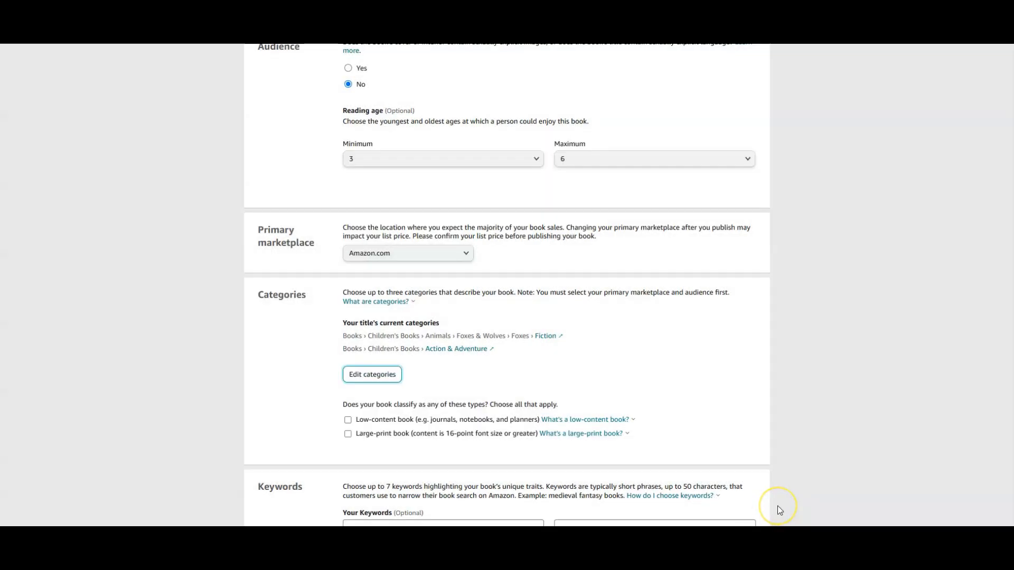
Enter "bedtime story for kids, calming story for sleep" as the first keyword
scroll(709, 396, down, 6)
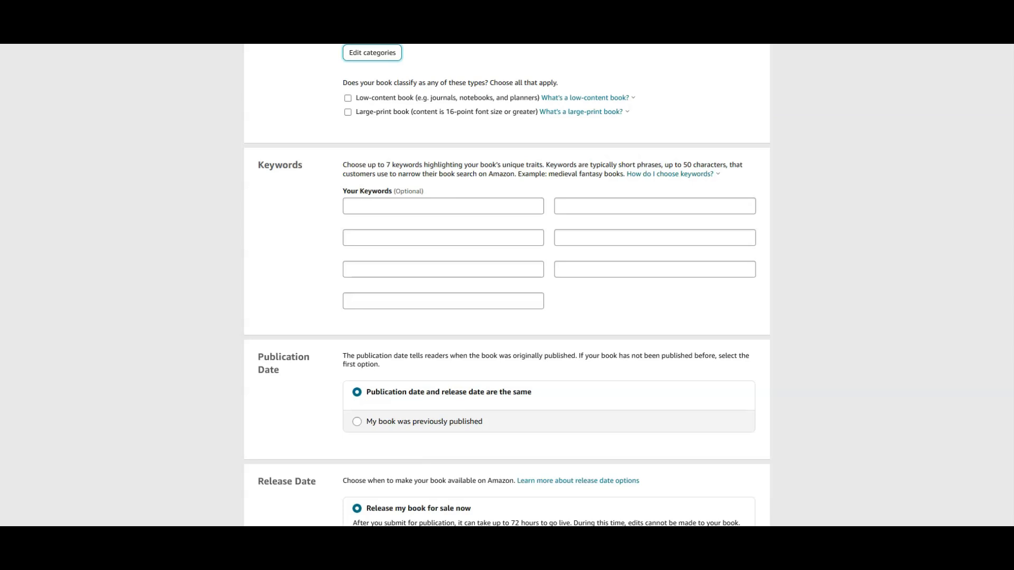
click(489, 206)
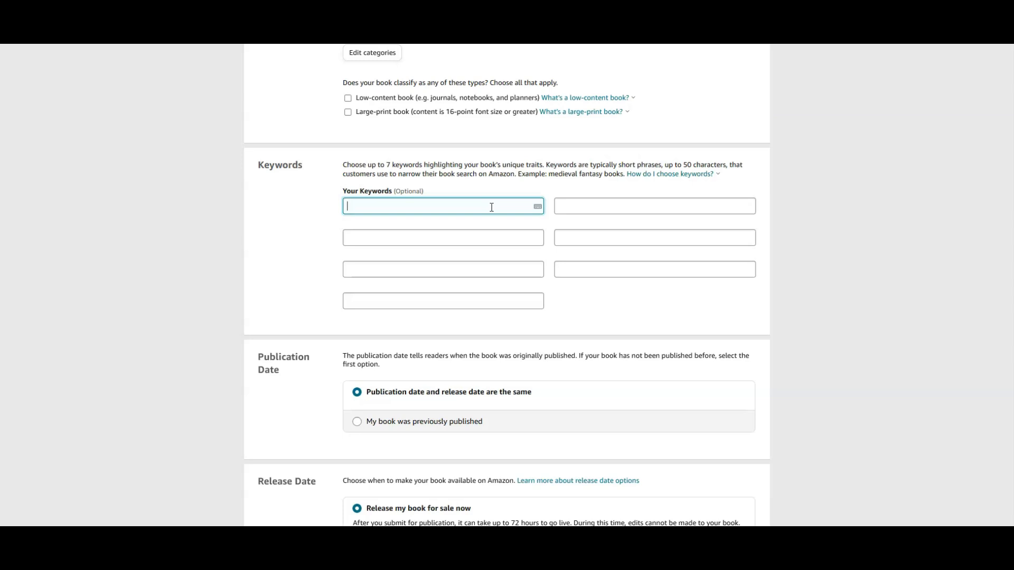
text(bedtime story for kids, calming story for sleep)
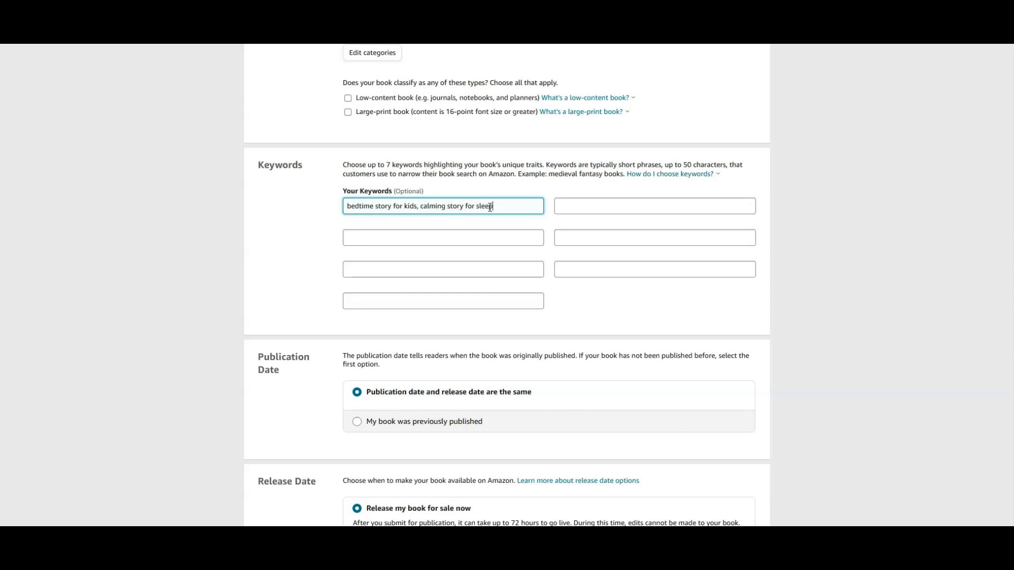
Copy the next phrase from the keyword source and enter "gentle bedtime book, soothing children's book" as the keyword below the first
click(396, 239)
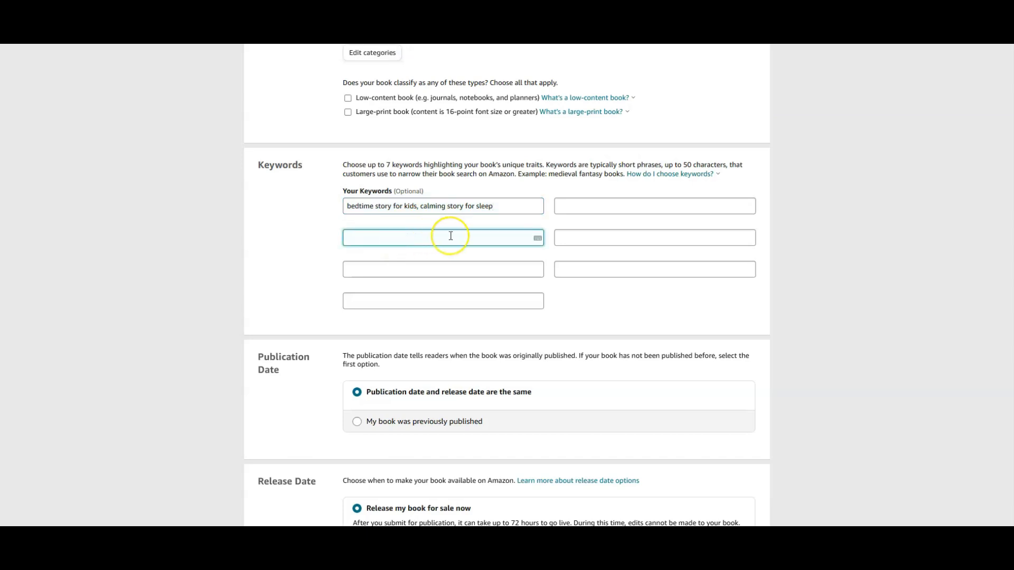
key(alt+Tab)
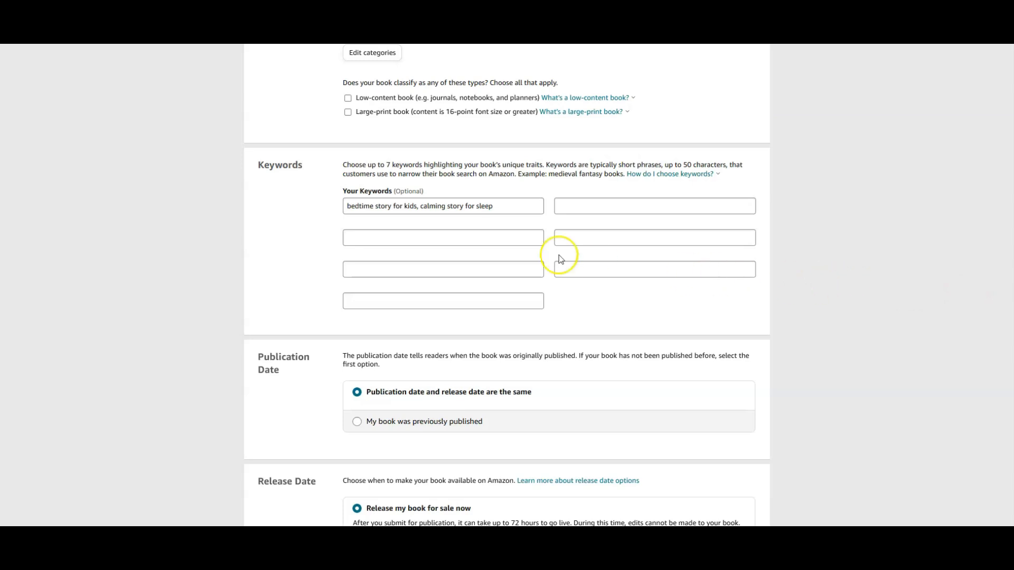
click(374, 238)
right_click(375, 238)
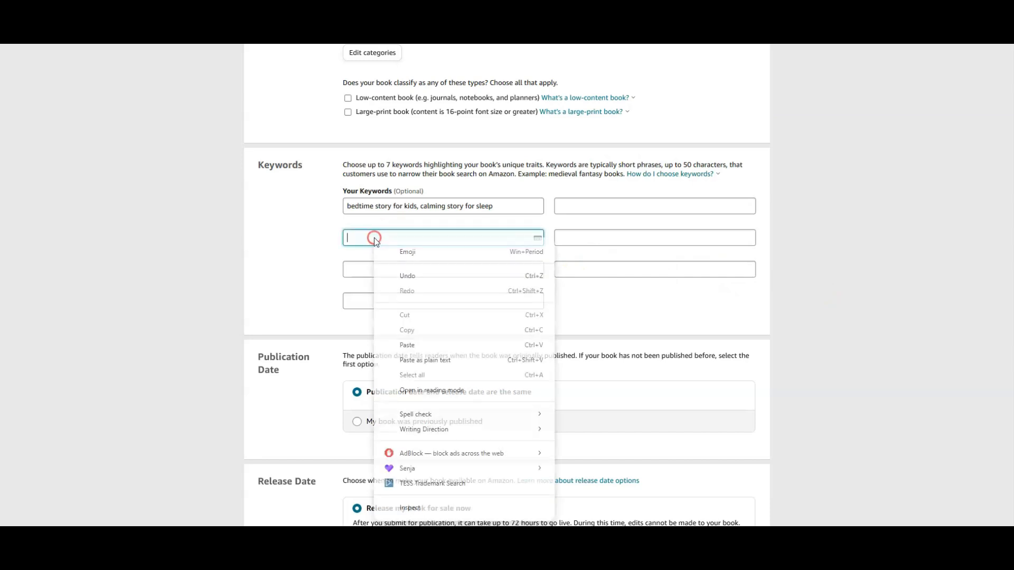
click(414, 344)
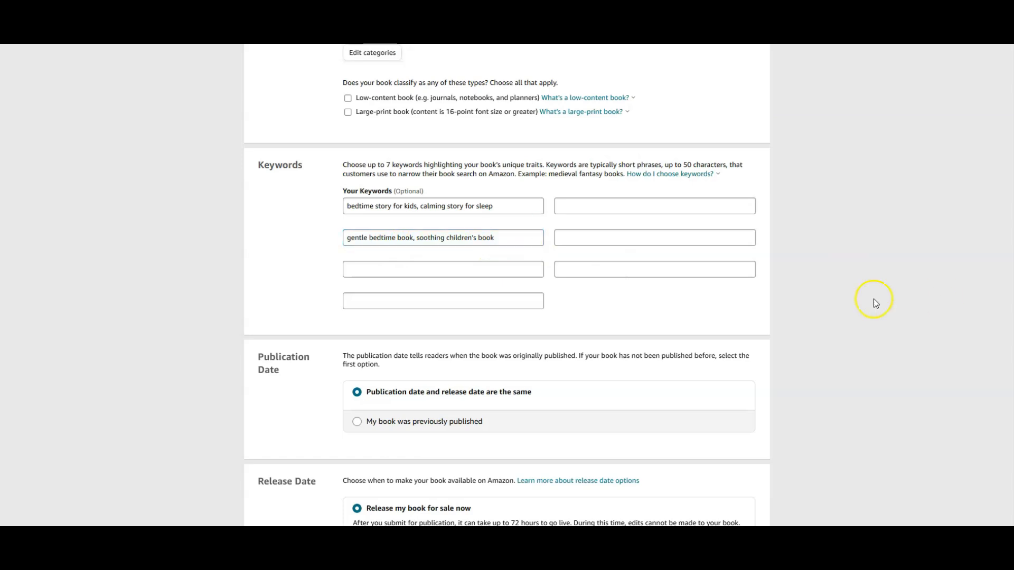
Fill the last two left-column keywords with "mindfulness for kids, relaxing story for toddlers" and "animal adventure book, forest bedtime tale"
click(392, 271)
right_click(394, 272)
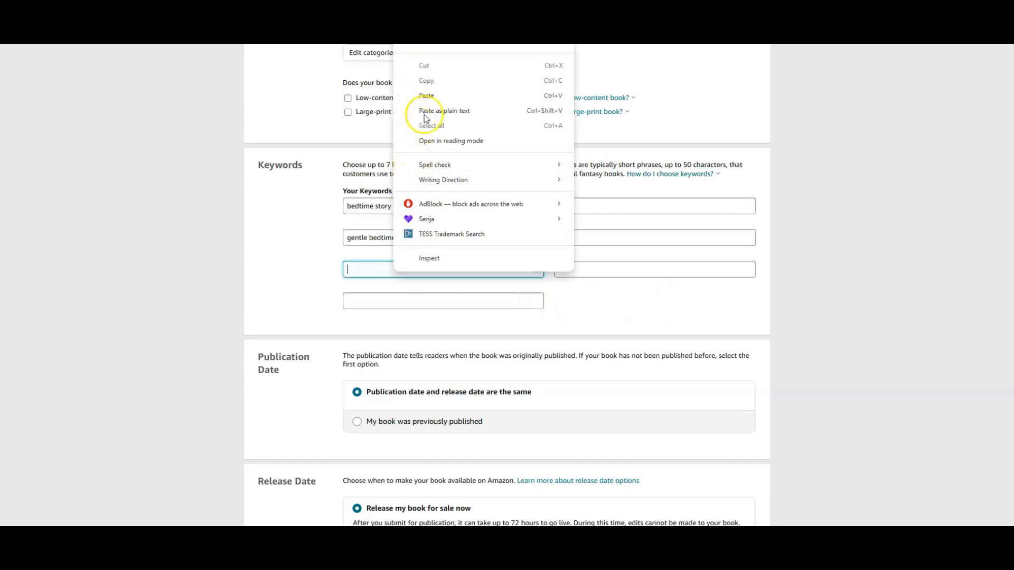
click(426, 96)
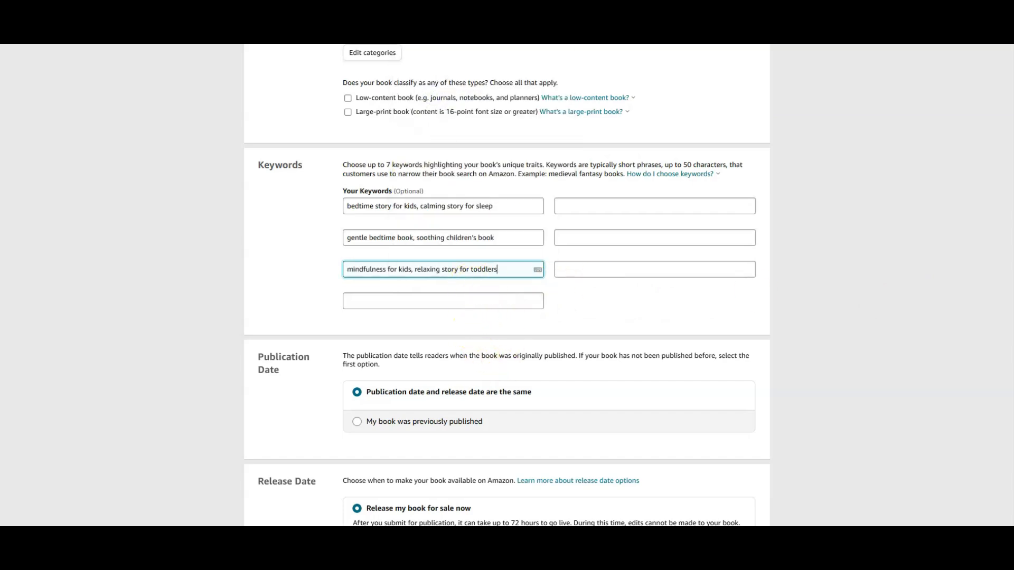
click(354, 298)
right_click(354, 299)
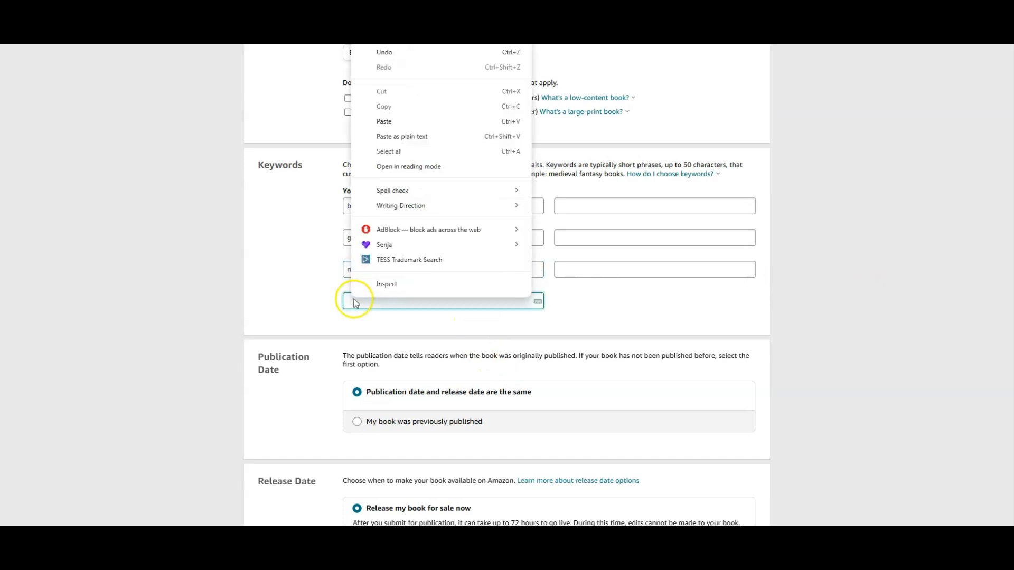
click(384, 123)
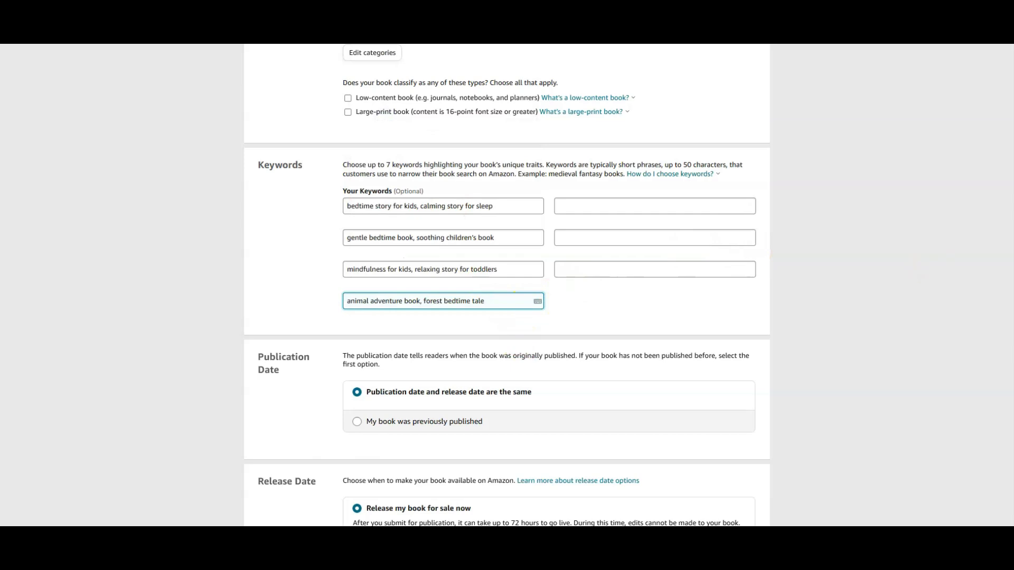
Fill the first two right-column keywords with "inspiring picture book, positive messages for kids" and "interactive book for kids, find the hidden animals"
right_click(592, 209)
click(610, 295)
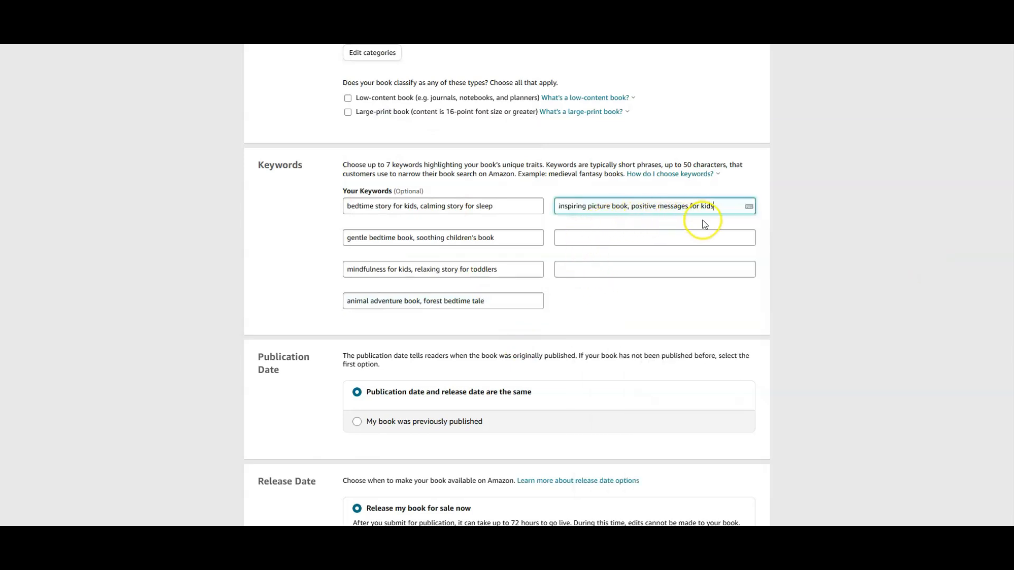
right_click(593, 239)
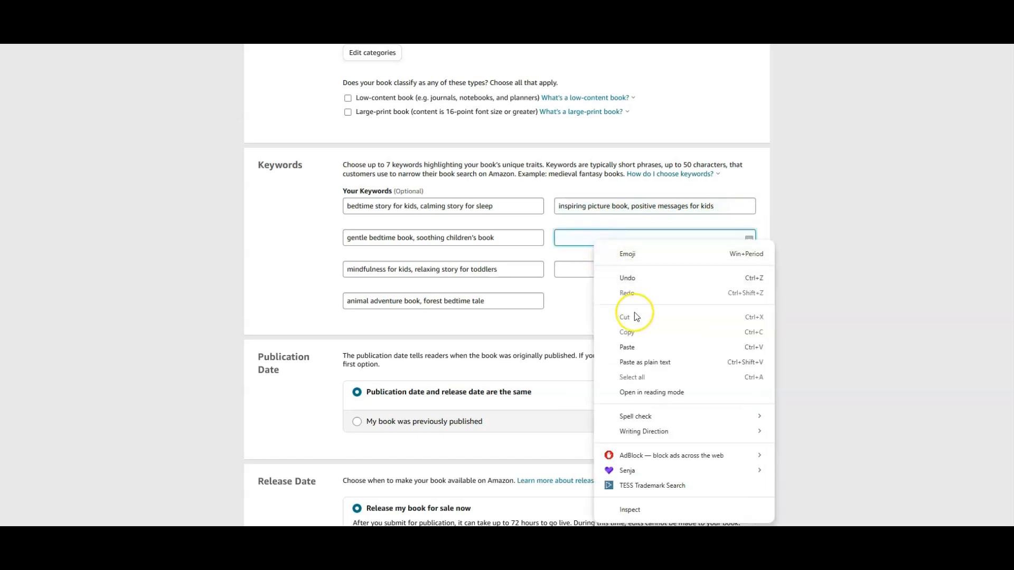
click(636, 342)
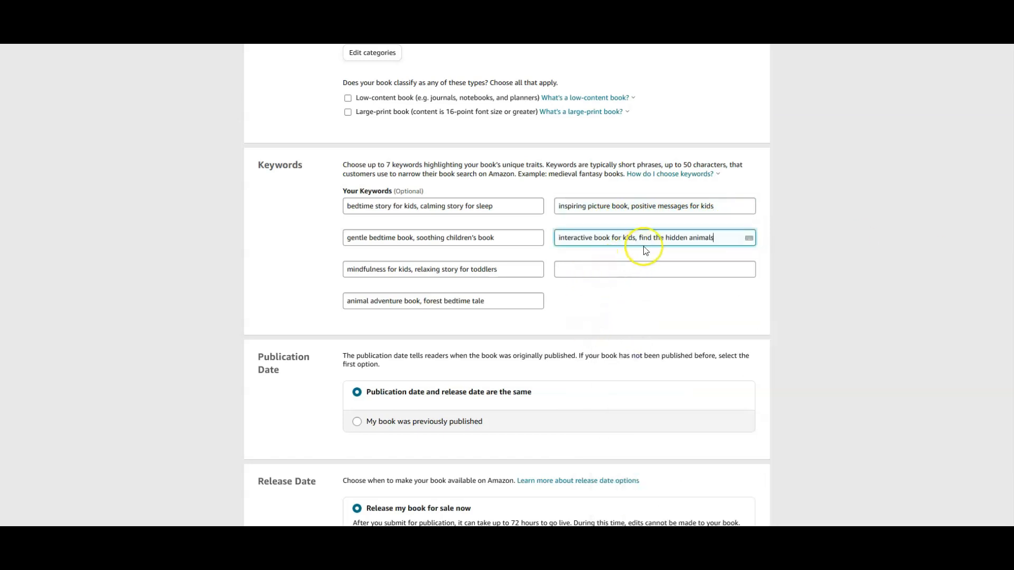
Enter "heartwarming bedtime book, nature story for kids" as the last right-column keyword
click(602, 268)
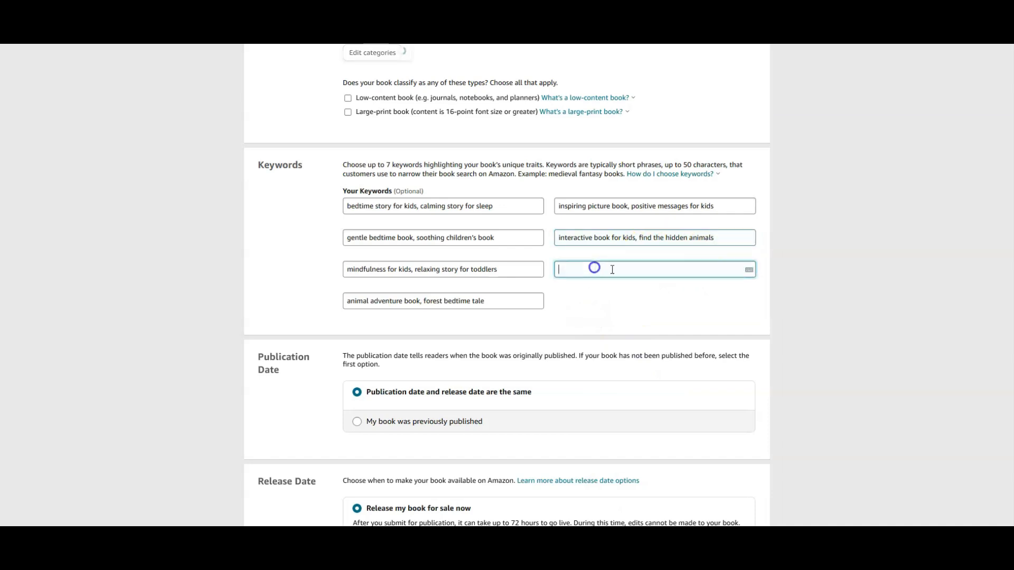
text(heartwarming bedtime book, nature story for kids)
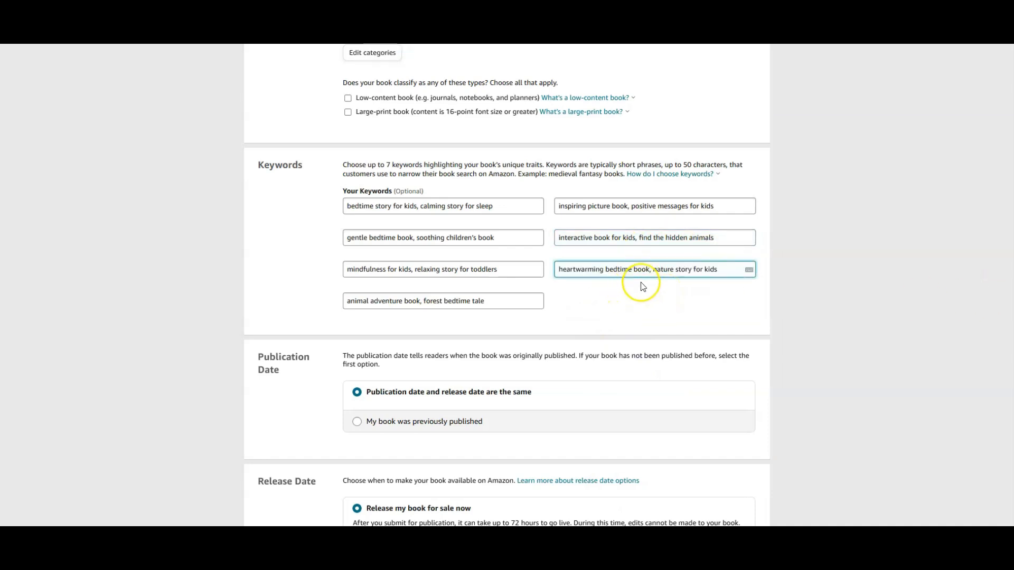
click(736, 292)
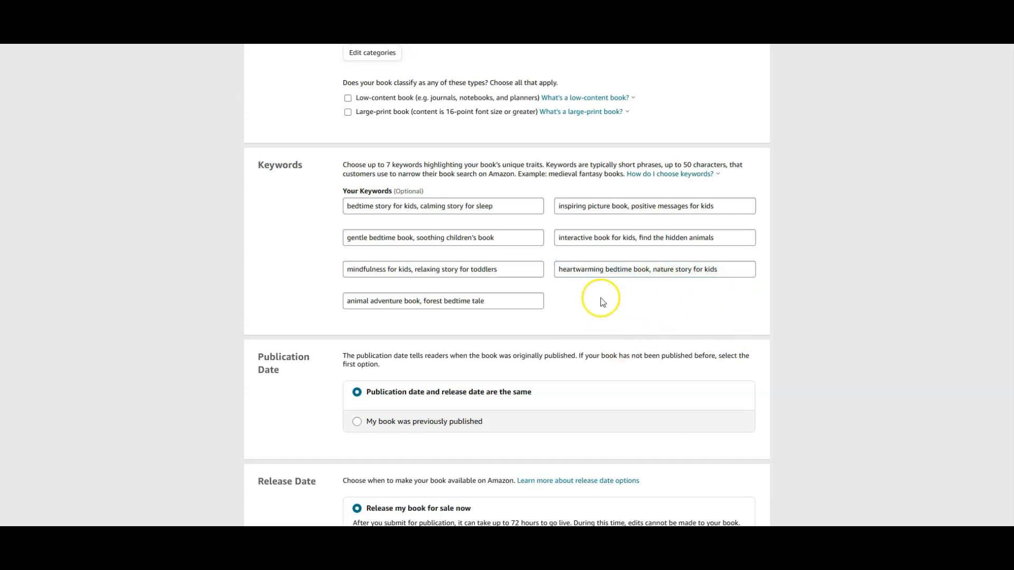
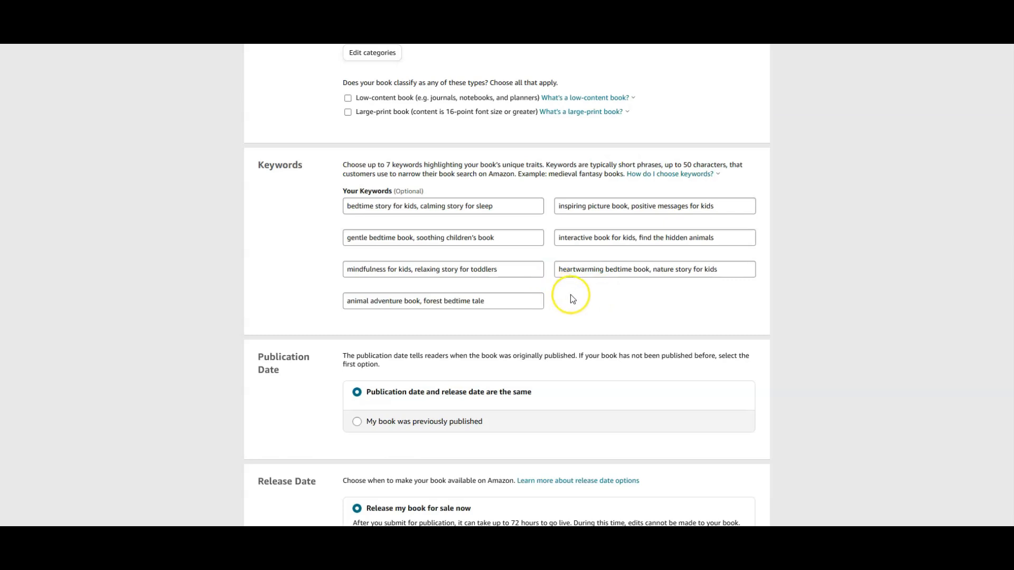
Keep the default publication and release date options, save the paperback details and continue to the Content stage
scroll(267, 272, down, 2)
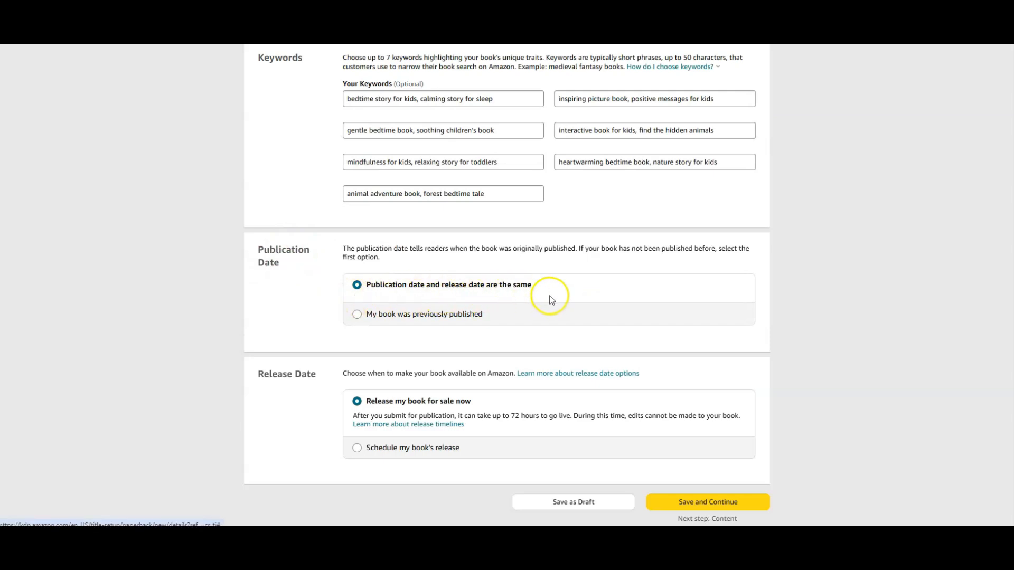
scroll(636, 303, down, 2)
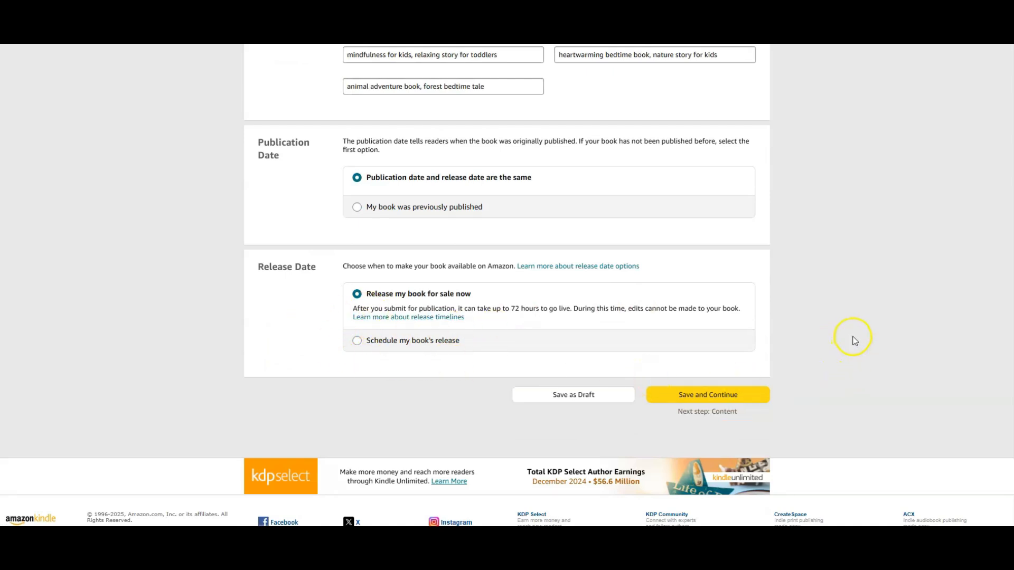
scroll(854, 340, up, 2)
click(746, 499)
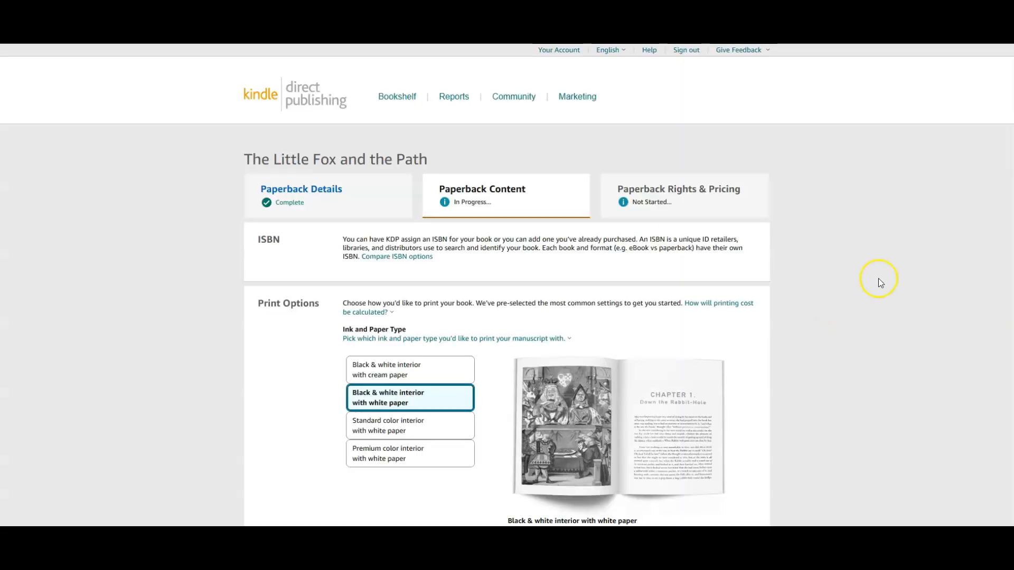
Assign a free KDP ISBN to the paperback
scroll(870, 268, down, 2)
click(862, 262)
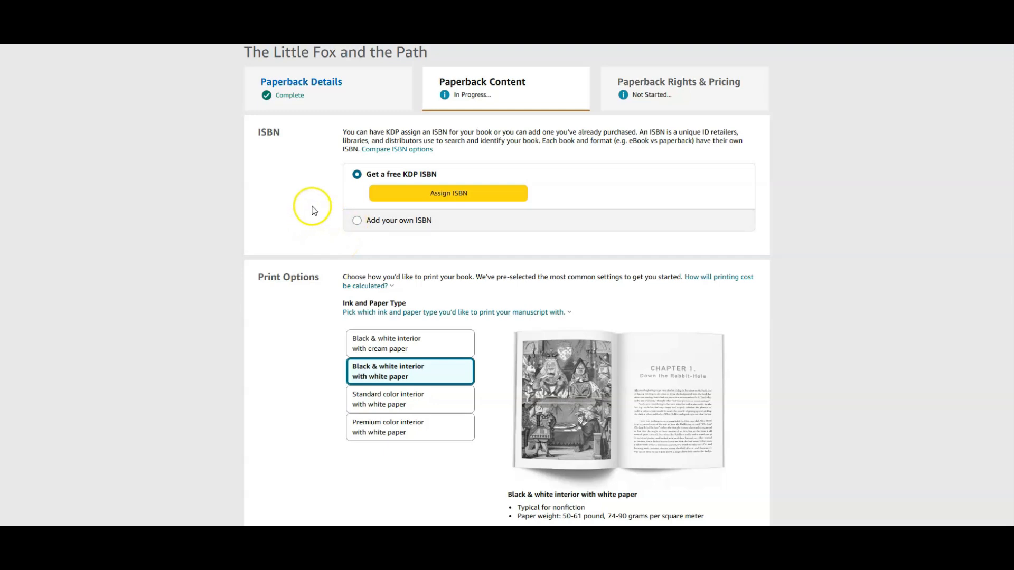
click(440, 199)
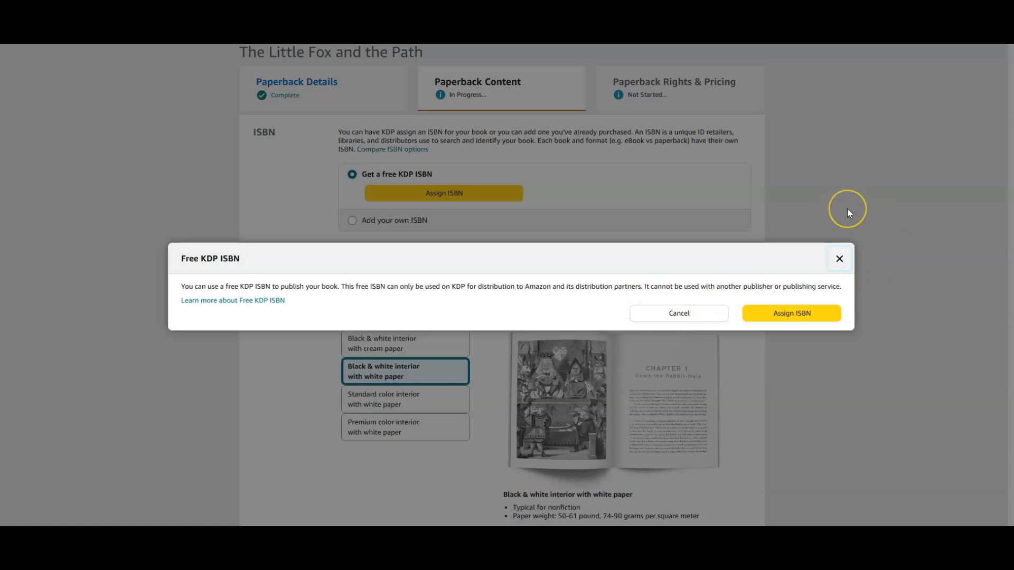
click(792, 313)
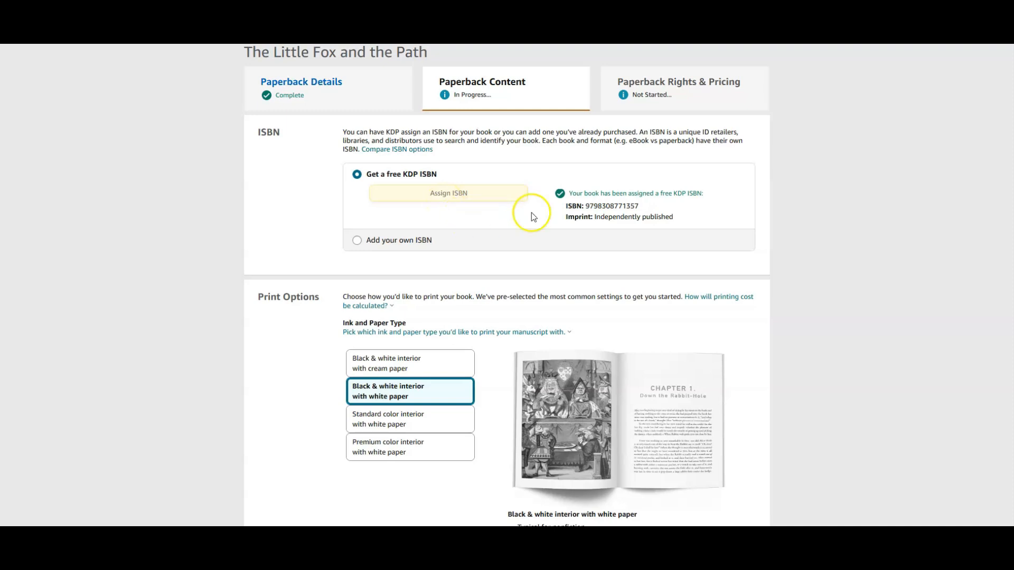
scroll(300, 184, down, 4)
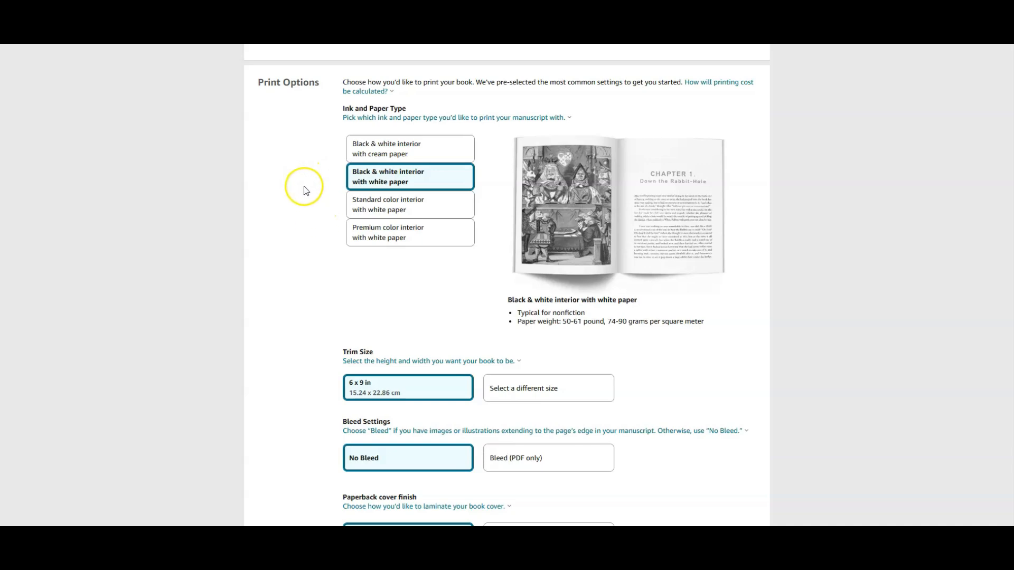
Set the ink and paper type to premium color interior with white paper
click(388, 234)
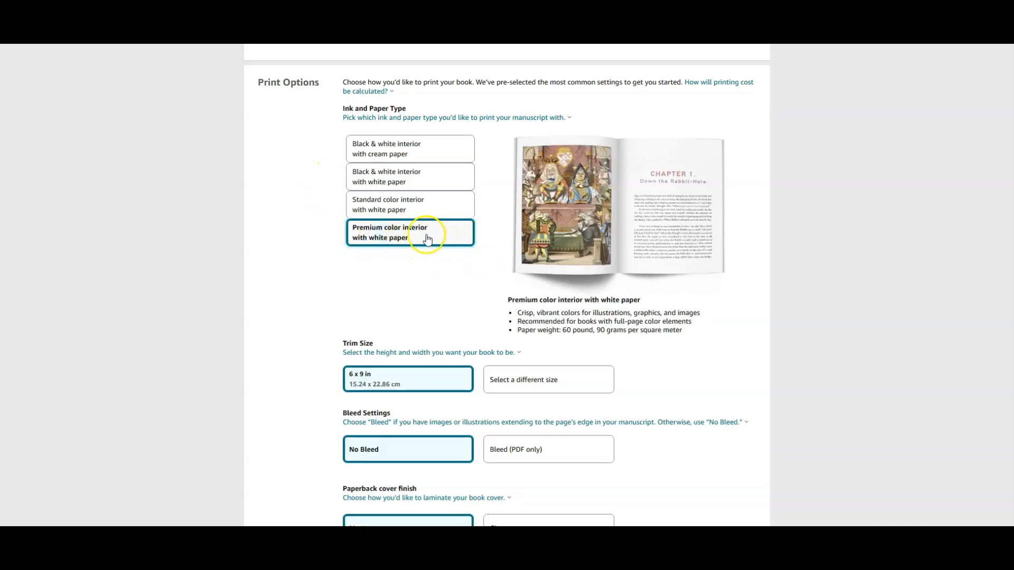
click(421, 207)
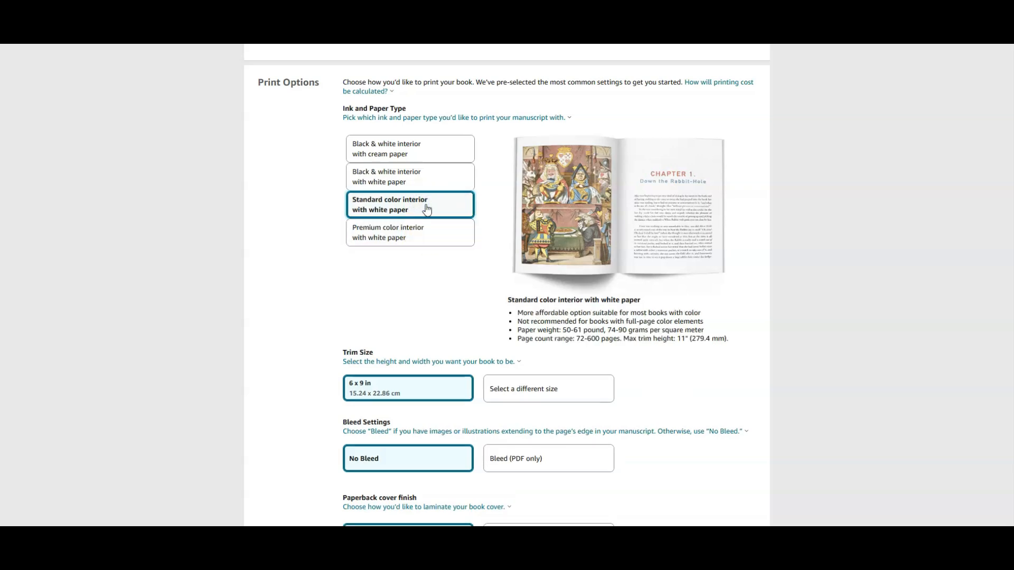
click(437, 214)
click(410, 232)
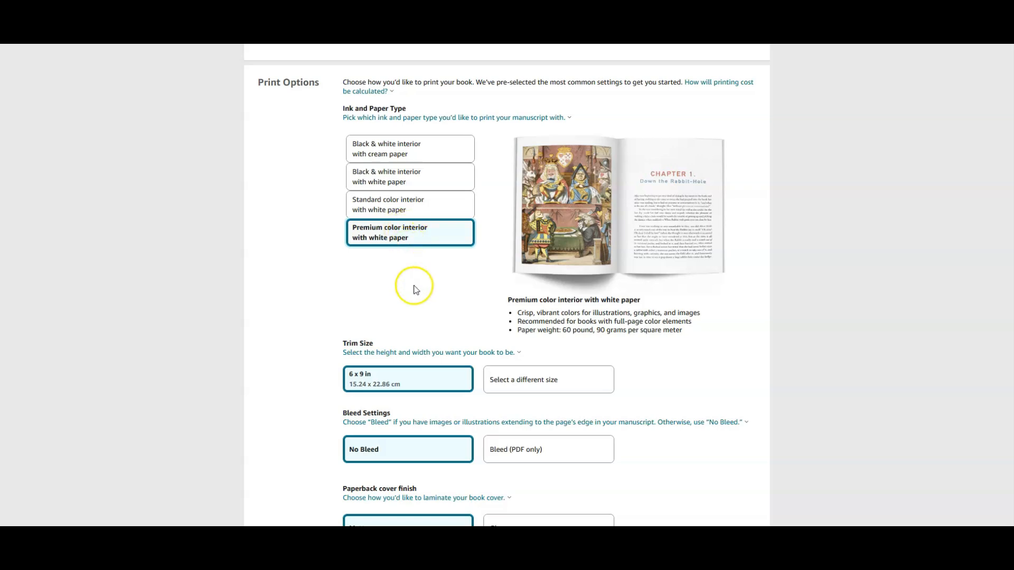
Set the trim size to 8.5 x 8.5 in and the bleed setting to Bleed (PDF only)
scroll(380, 302, down, 2)
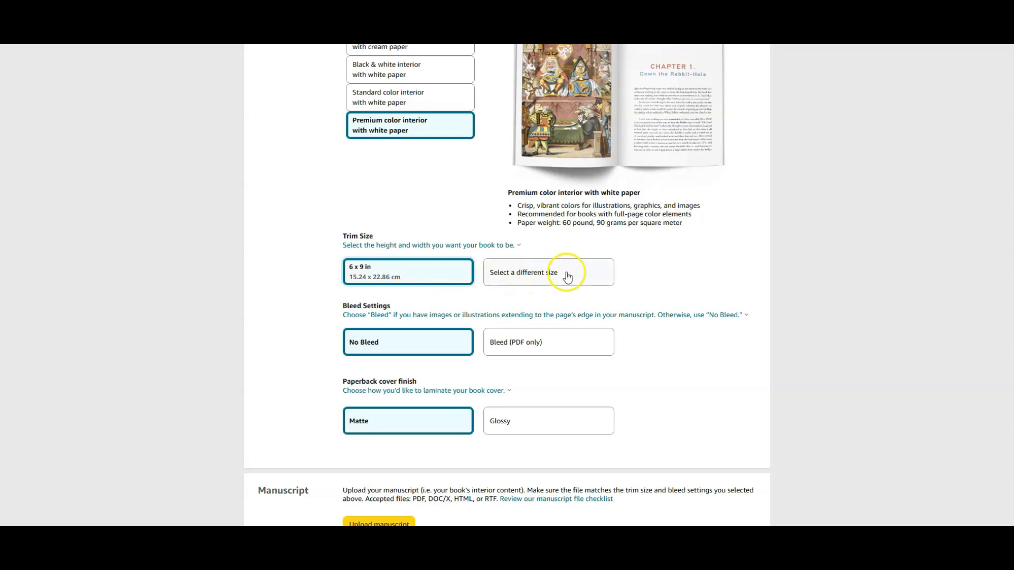
click(510, 275)
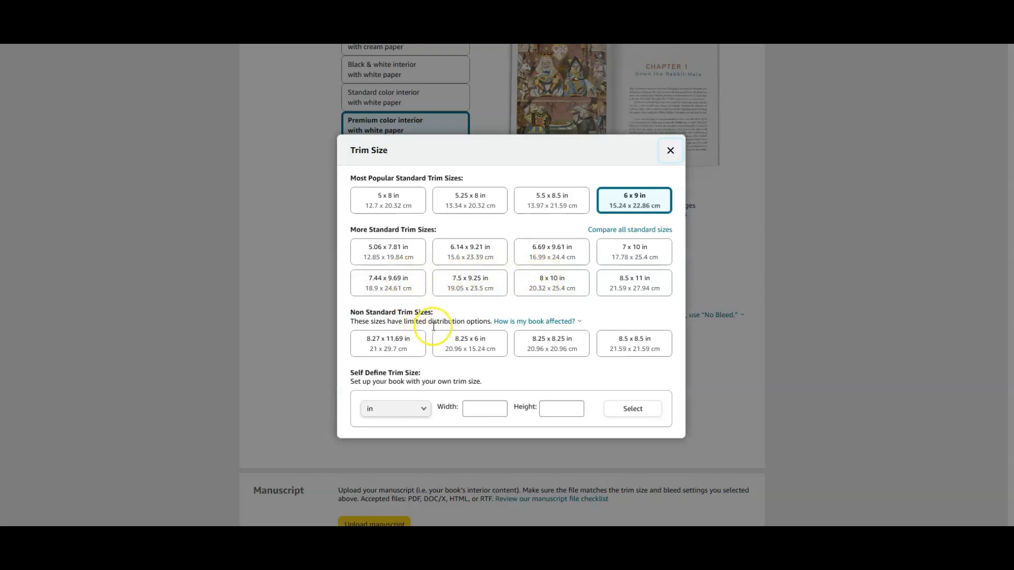
click(636, 350)
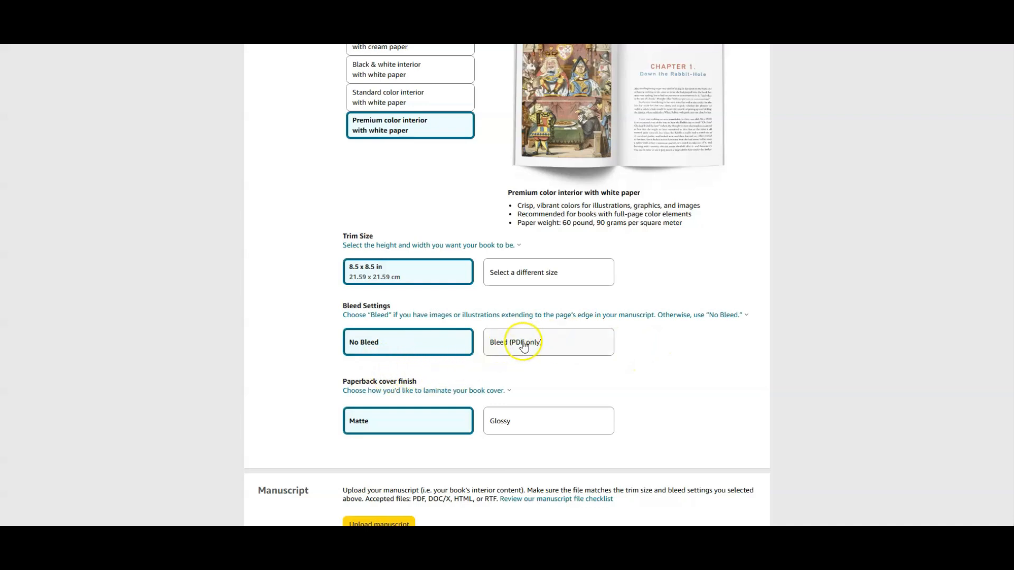
click(552, 346)
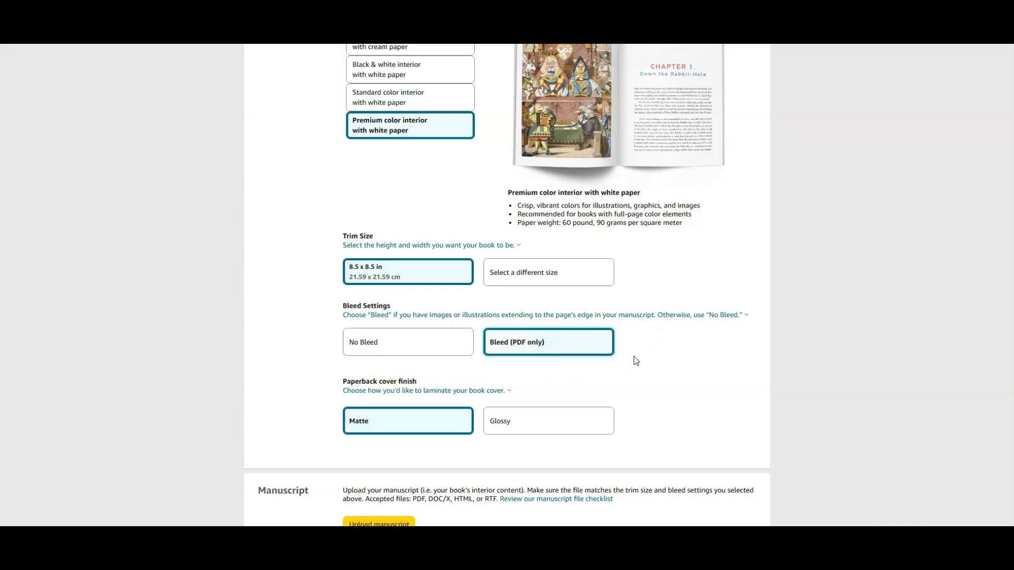
Choose the Glossy finish for the paperback cover
scroll(713, 333, up, 1)
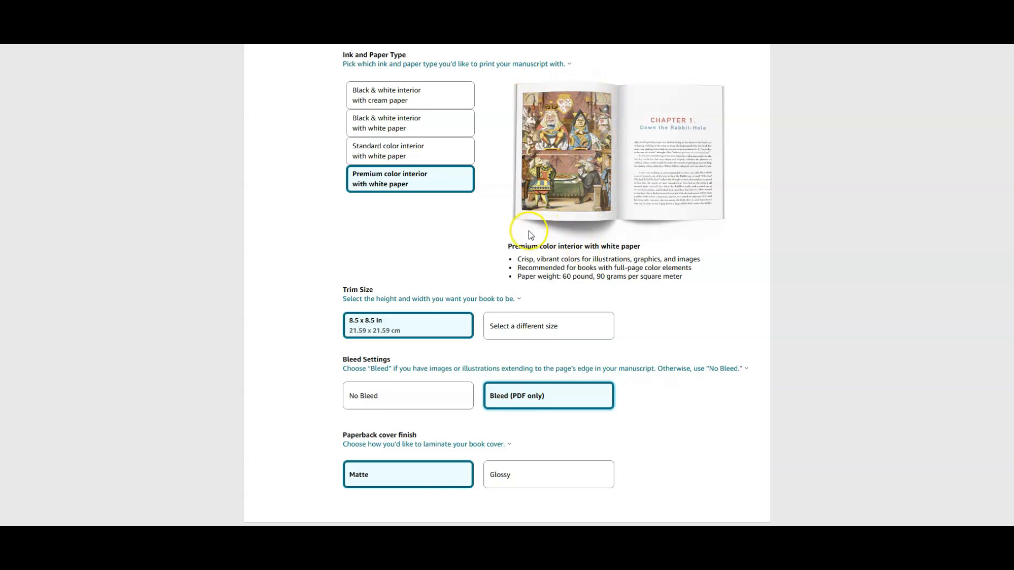
scroll(667, 293, down, 1)
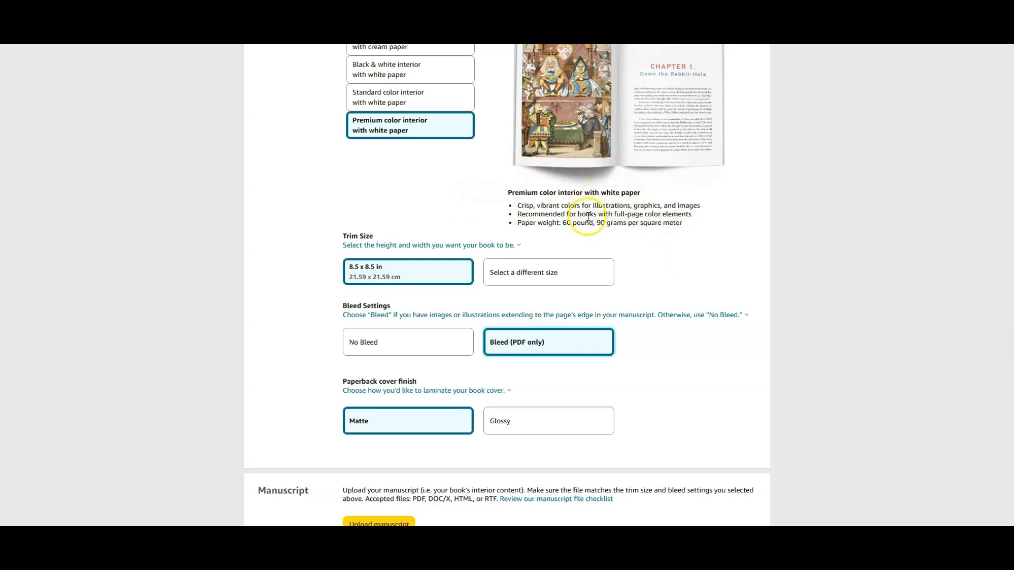
scroll(477, 373, down, 2)
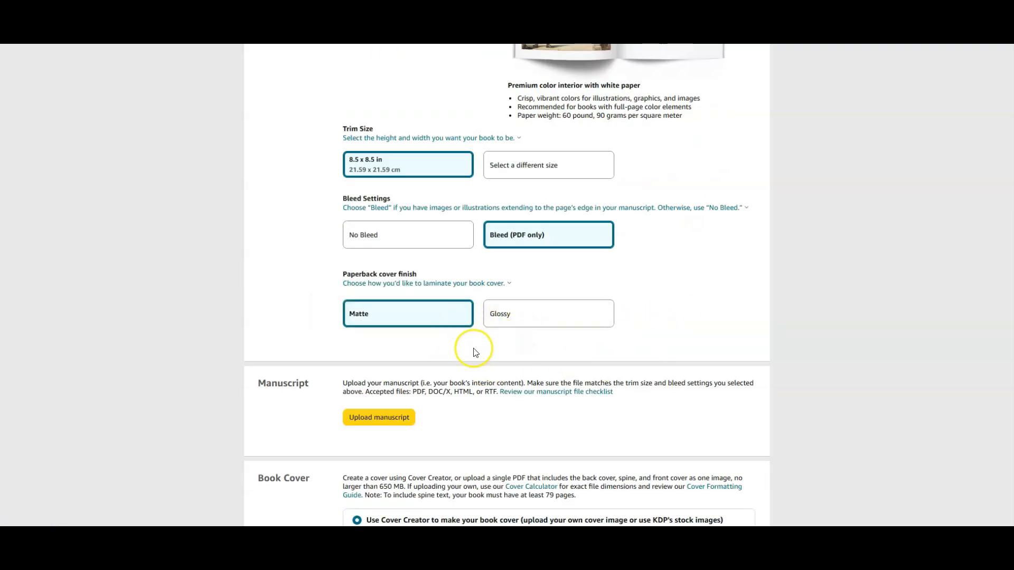
click(541, 319)
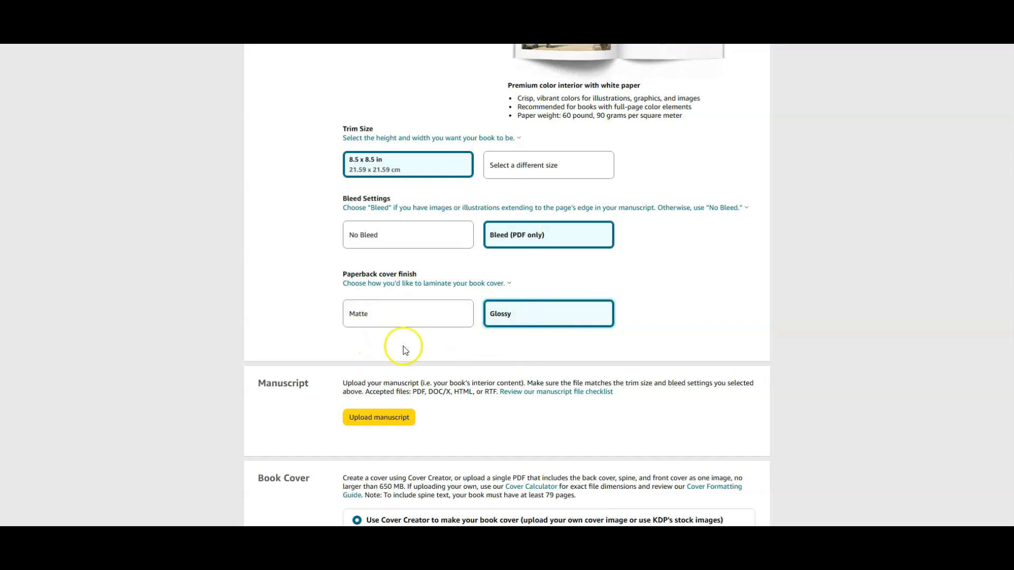
Upload "the little fox interior.pdf" from the Desktop folder "The little fox and the path" as the manuscript
scroll(475, 338, down, 2)
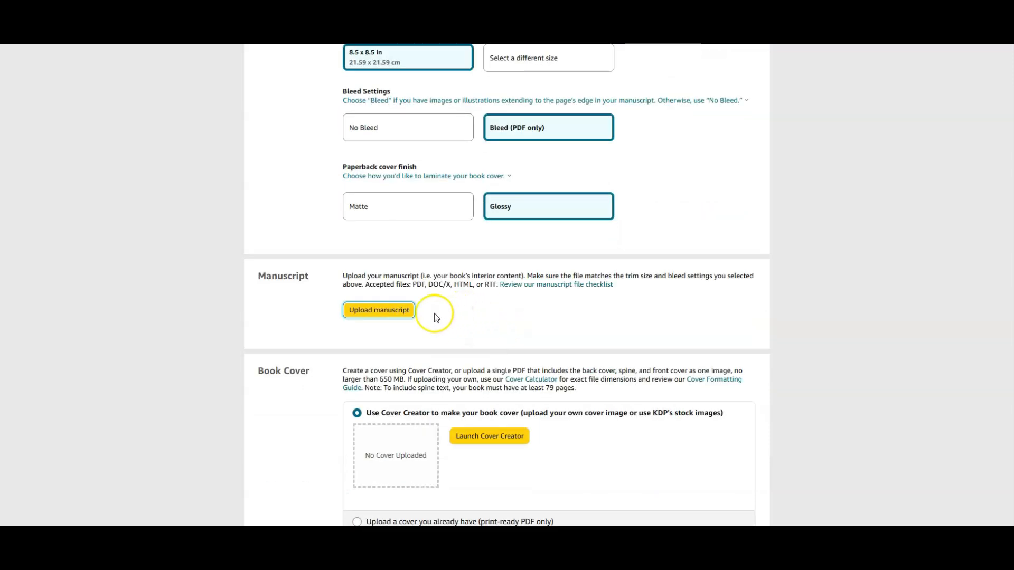
click(377, 311)
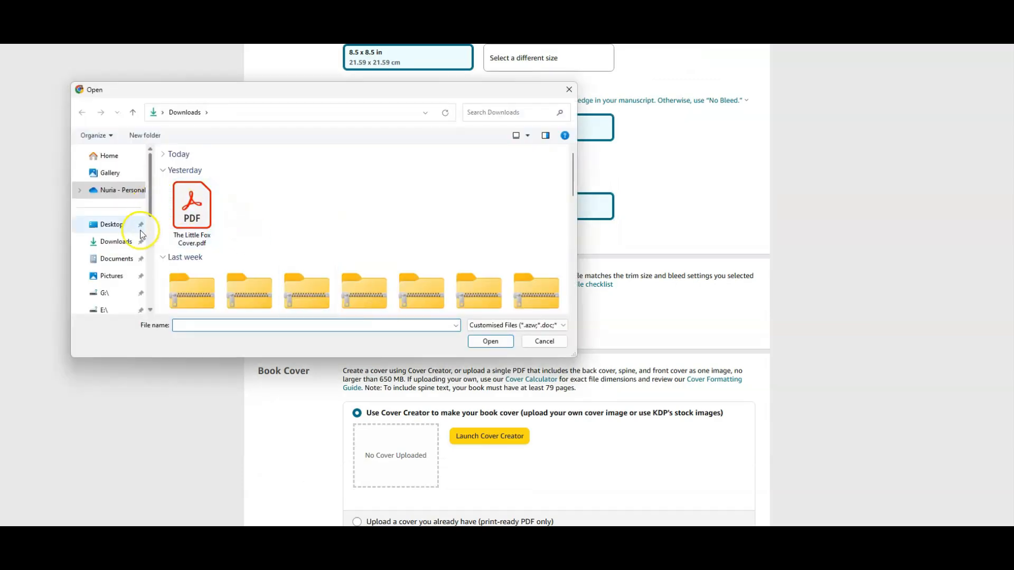
click(112, 226)
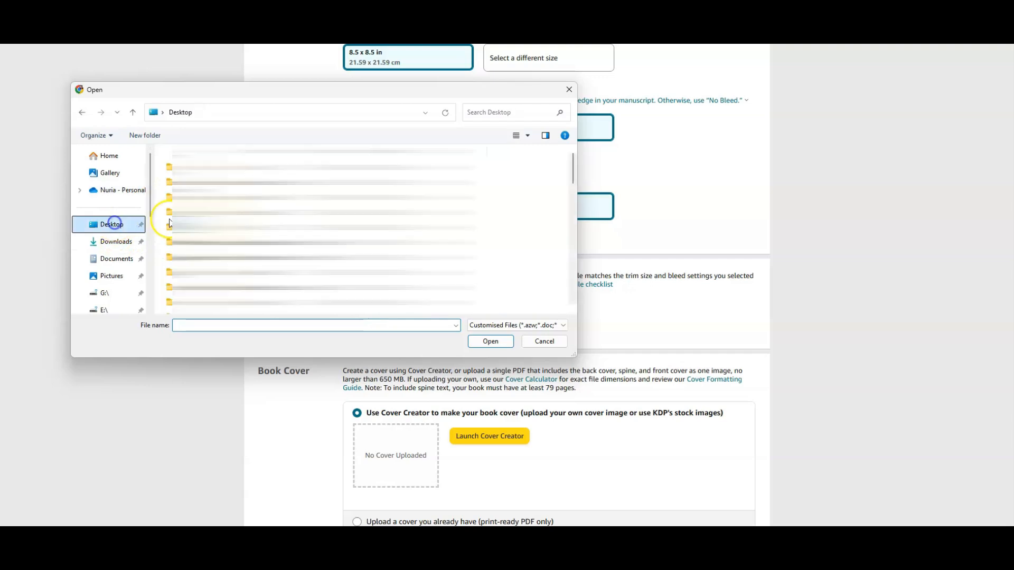
scroll(317, 232, down, 2)
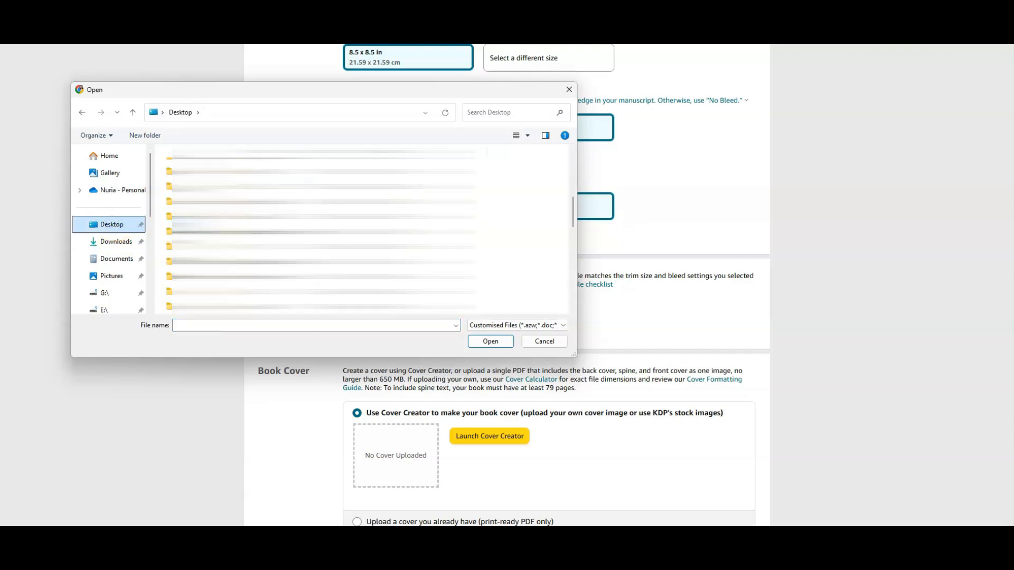
scroll(317, 232, down, 2)
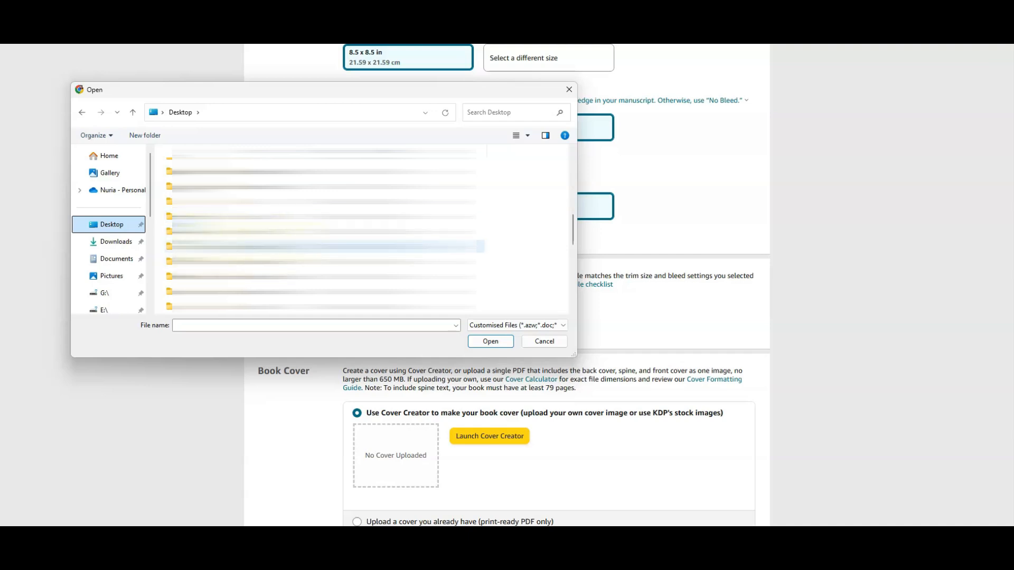
double_click(233, 247)
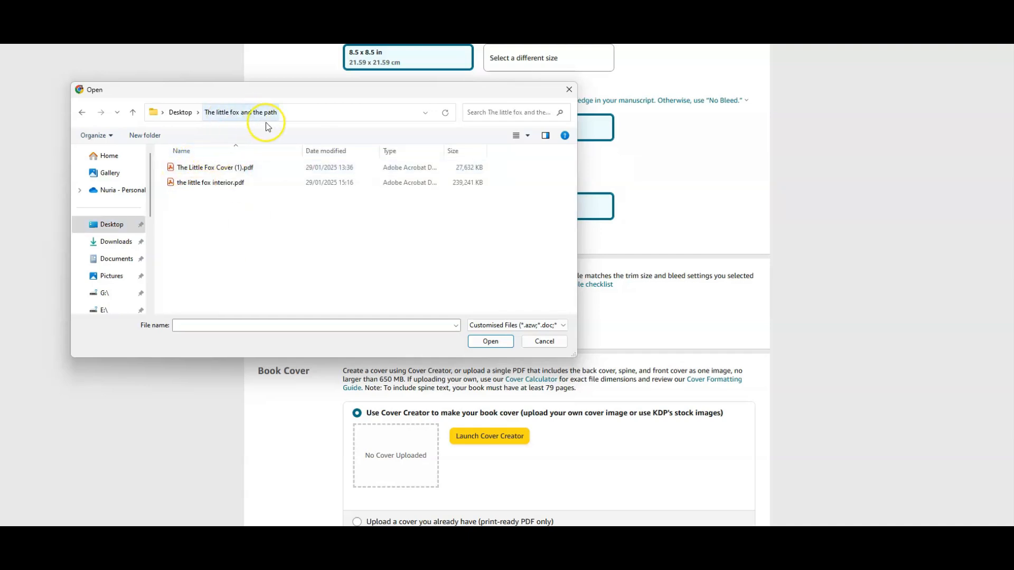
click(247, 184)
click(489, 342)
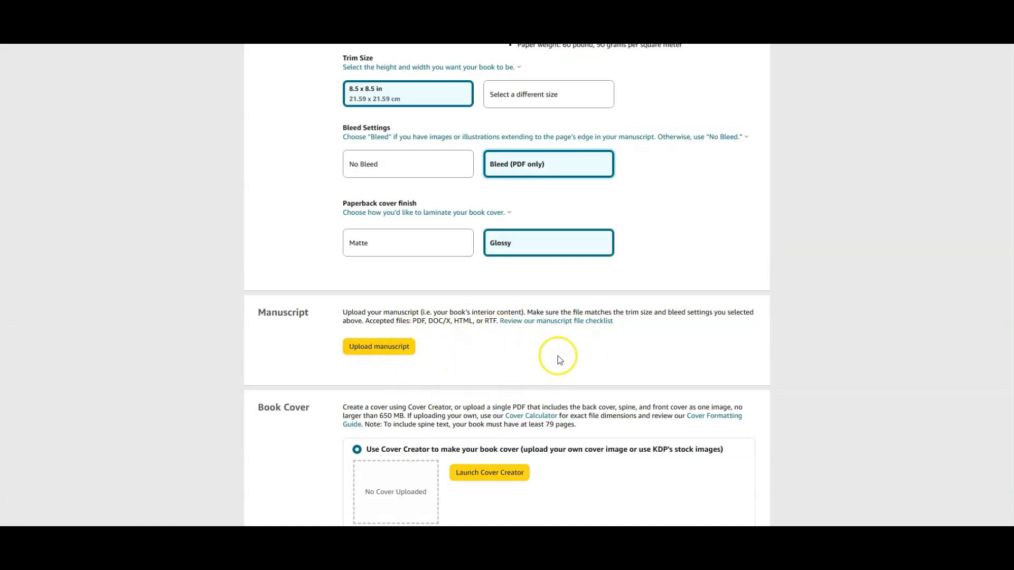
Choose to supply an existing print-ready cover and upload "The Little Fox Cover (1).pdf"
scroll(747, 338, down, 2)
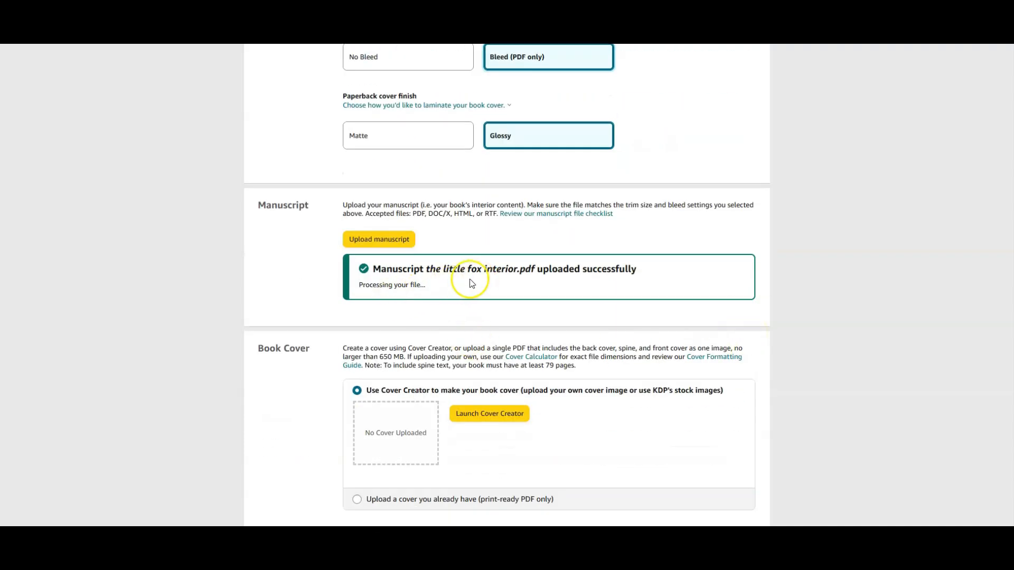
scroll(616, 294, down, 1)
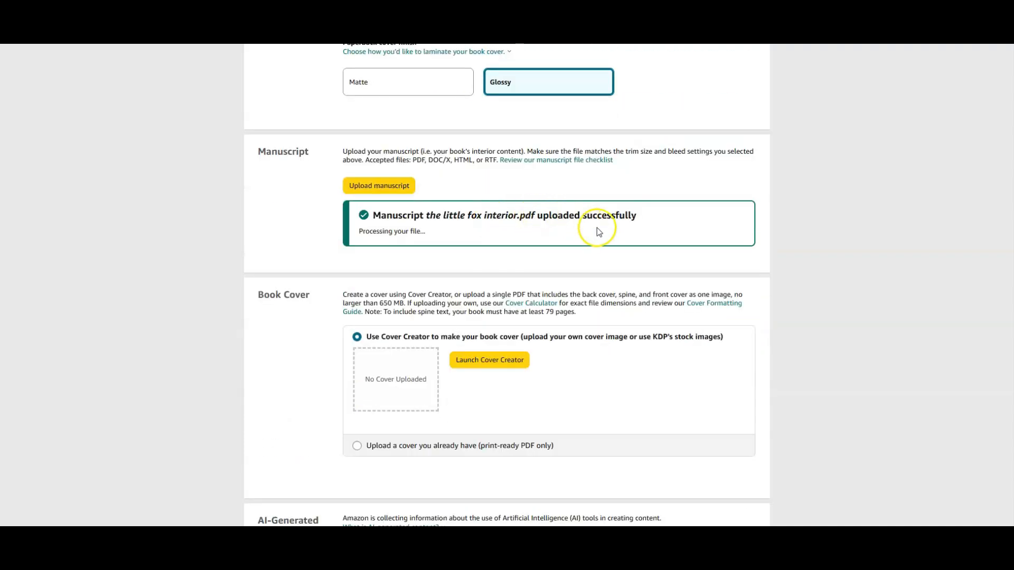
scroll(569, 325, down, 2)
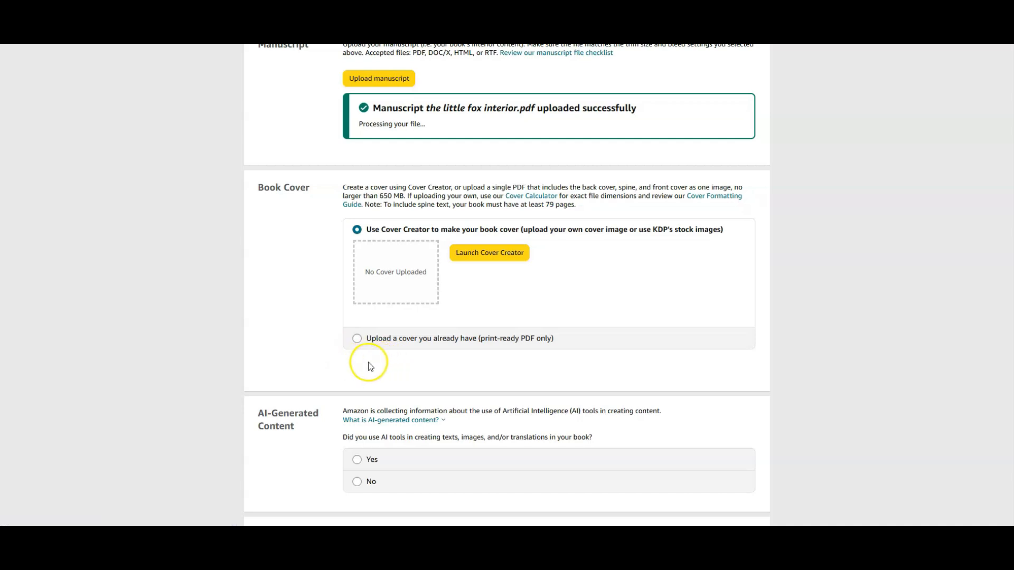
click(357, 340)
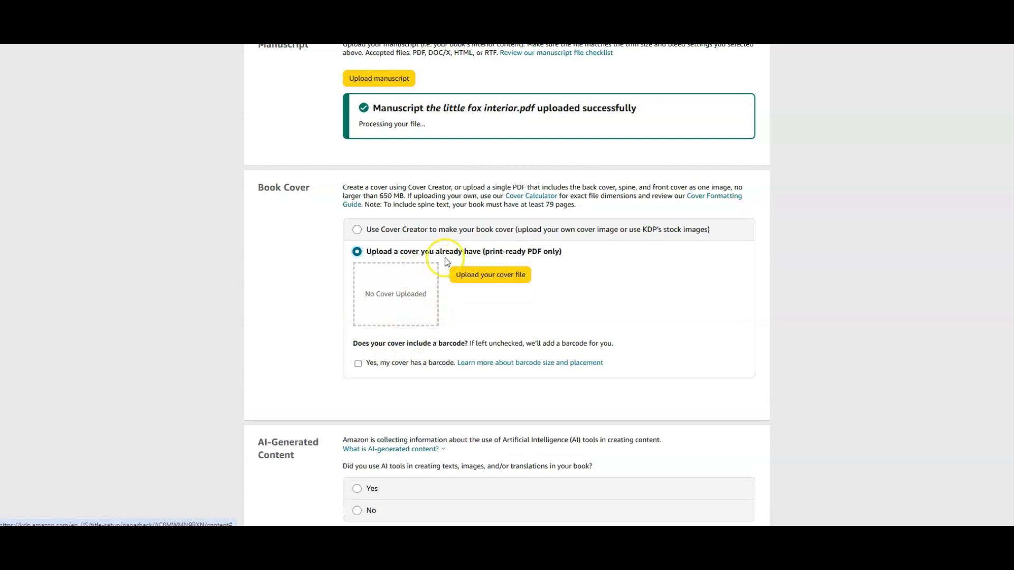
click(496, 277)
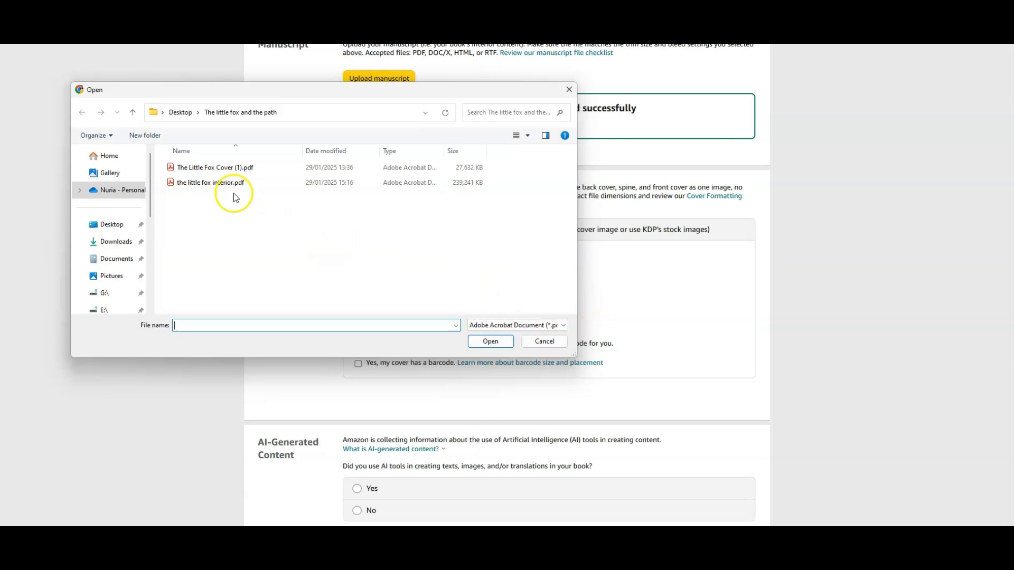
click(233, 170)
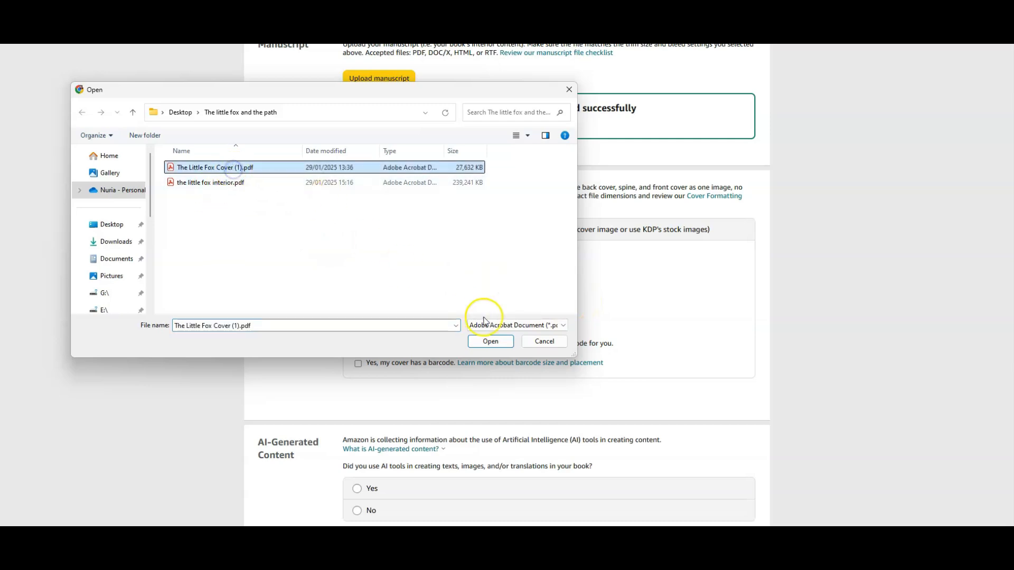
click(496, 342)
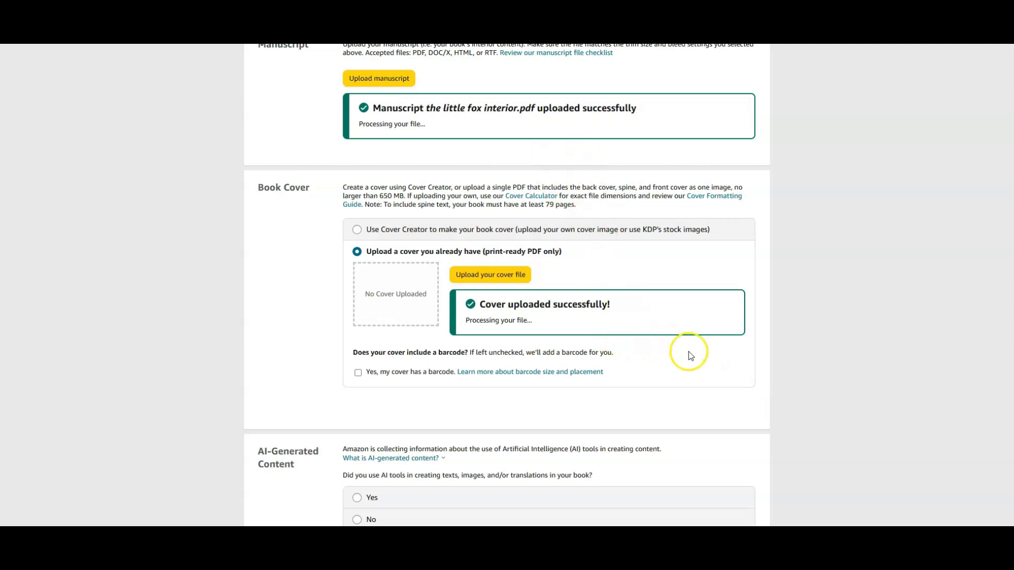
scroll(679, 351, down, 2)
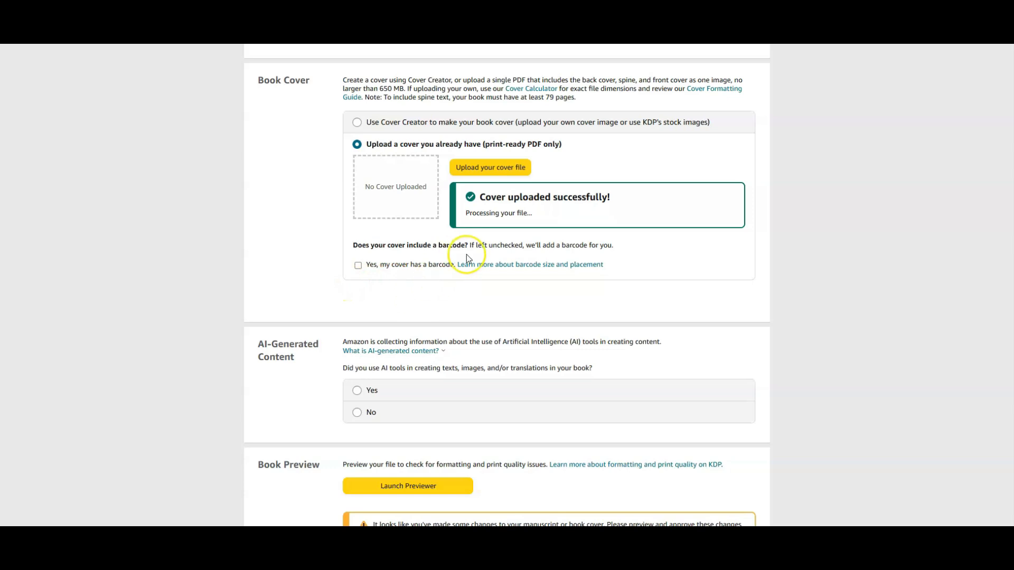
scroll(518, 297, down, 1)
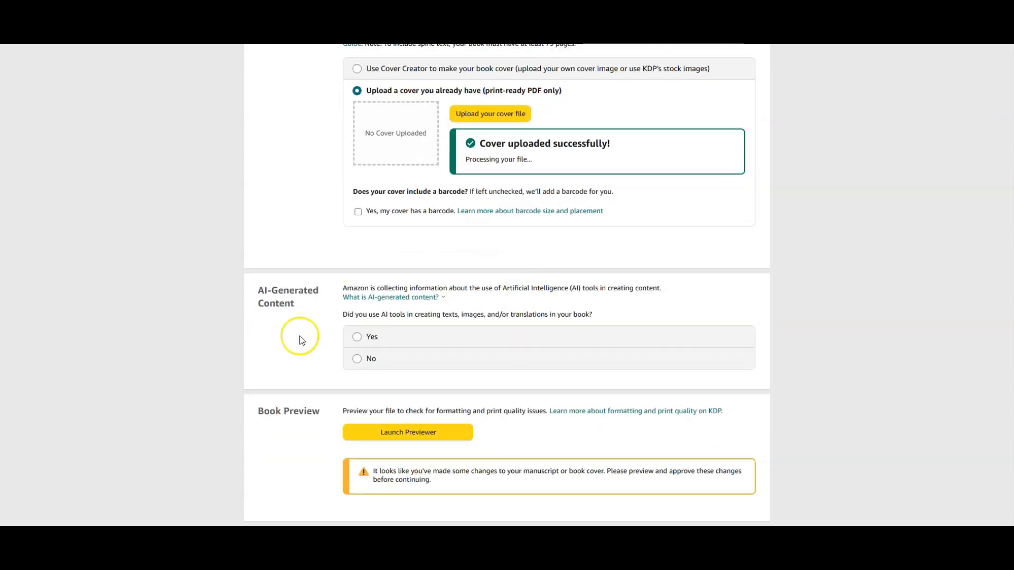
scroll(296, 334, down, 1)
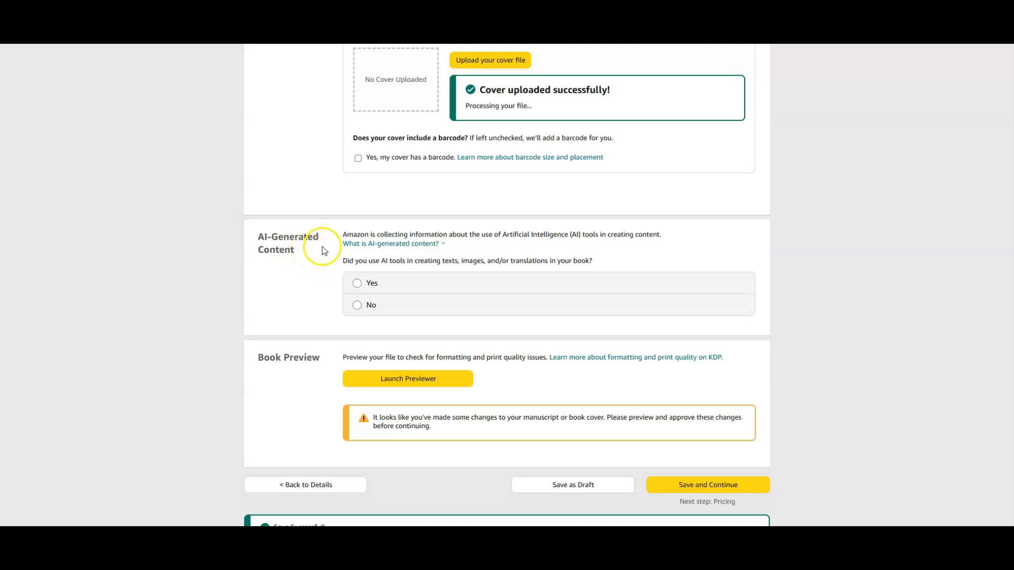
click(357, 283)
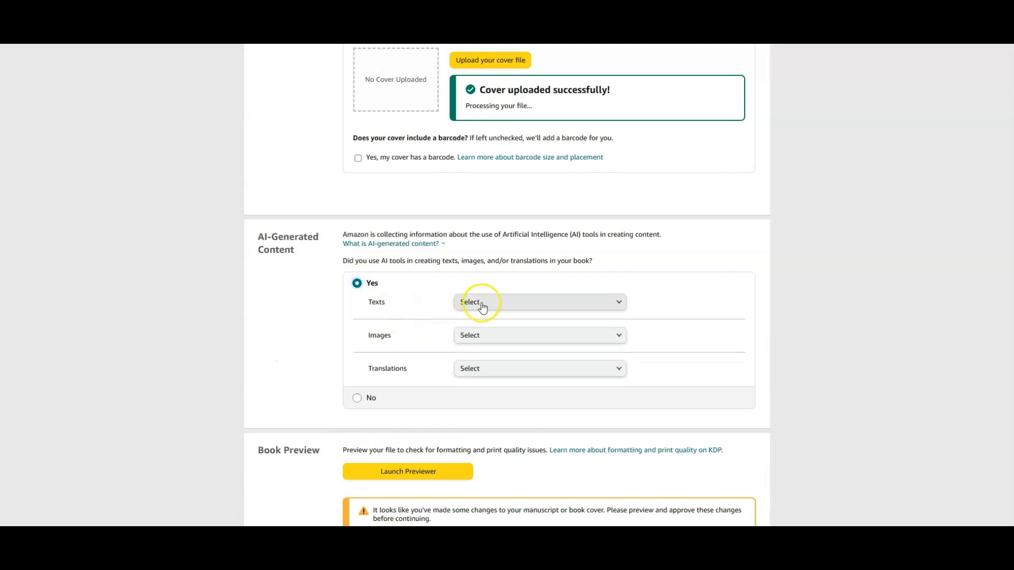
click(502, 308)
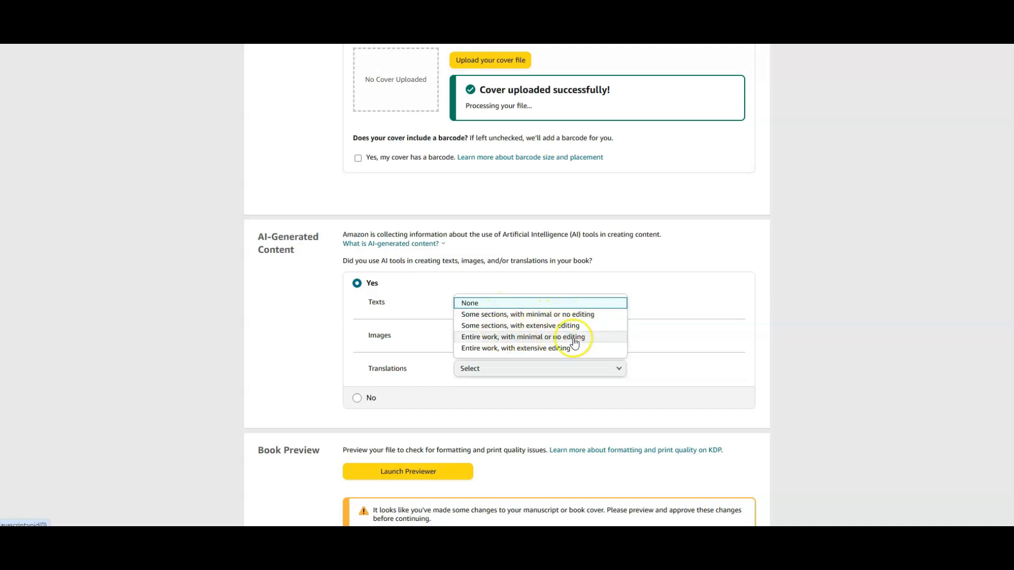
click(420, 287)
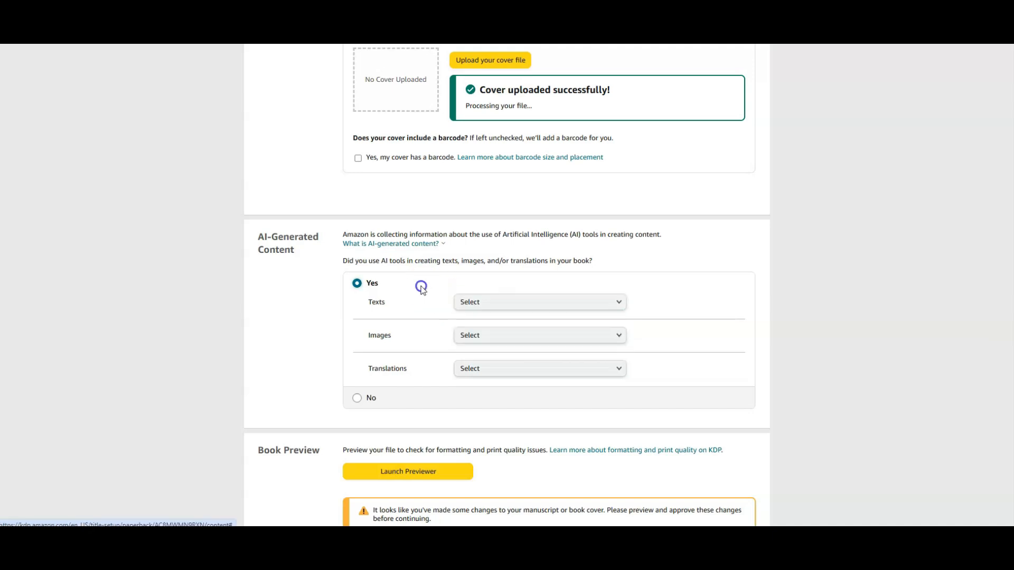
Answer No to the question about using AI tools in the book and launch the print previewer
click(368, 400)
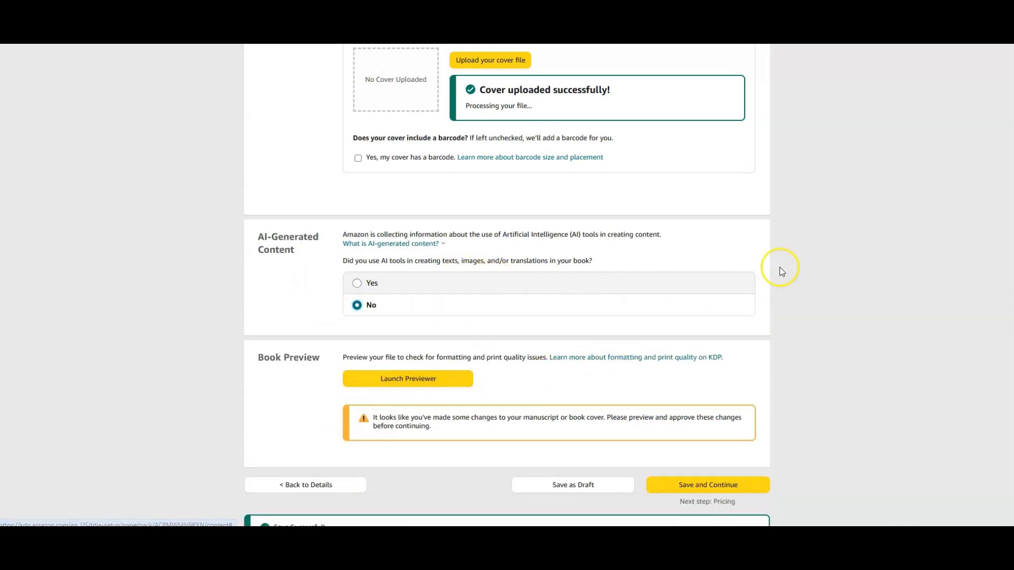
scroll(780, 267, down, 3)
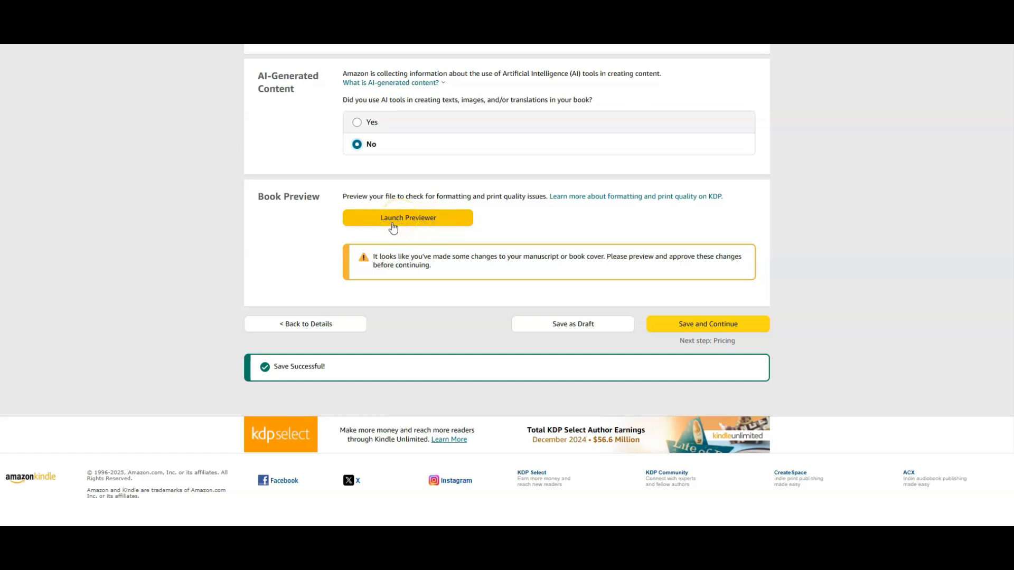
scroll(321, 230, up, 1)
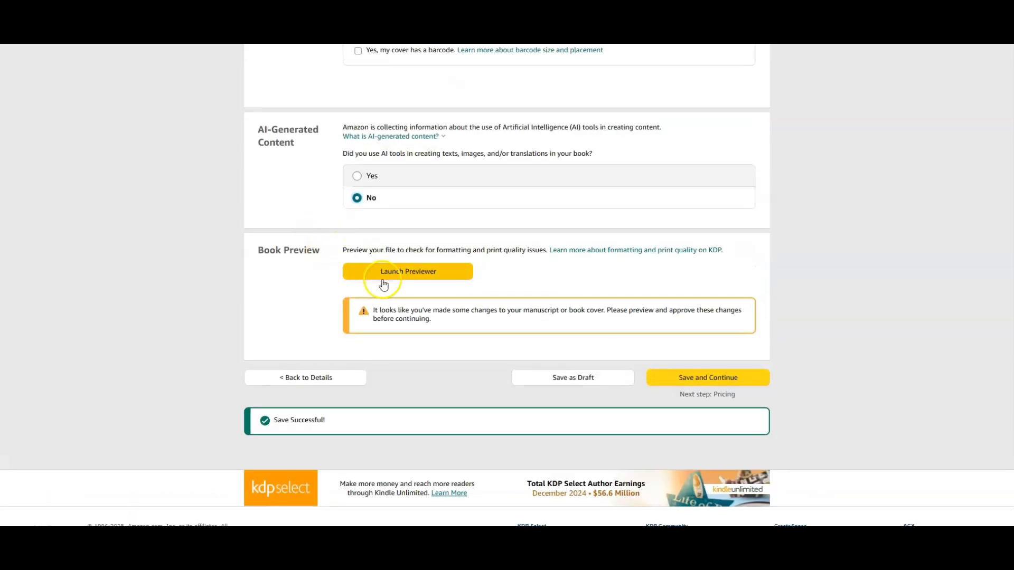
click(415, 272)
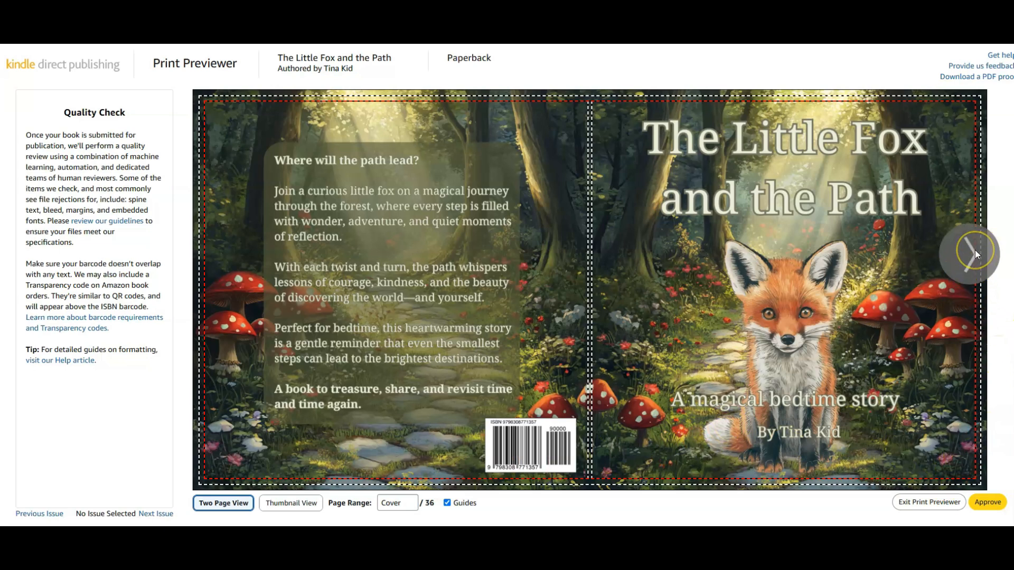
Page through the cover and the first interior spreads in the print previewer to check layout and margins
click(975, 249)
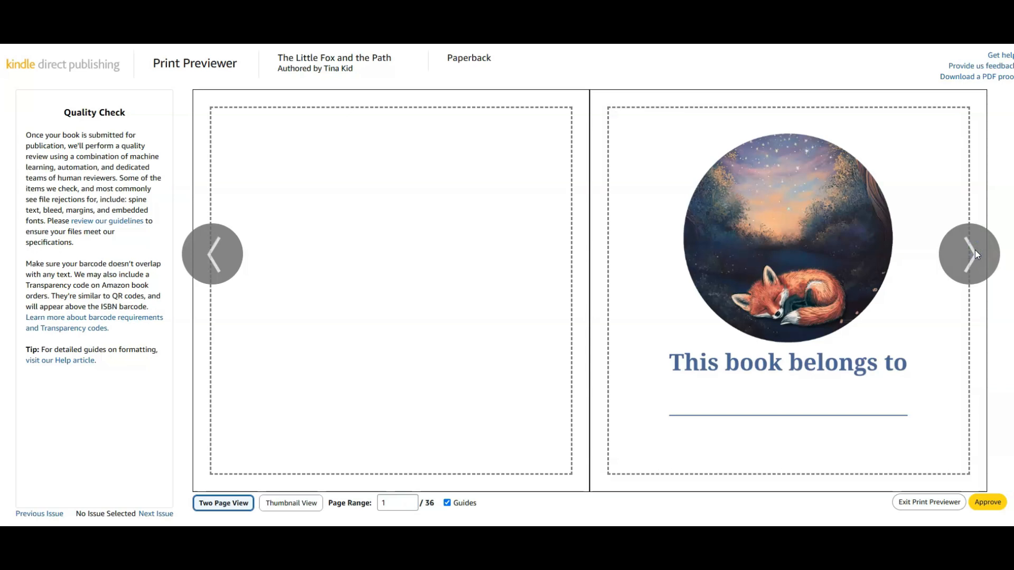
click(975, 249)
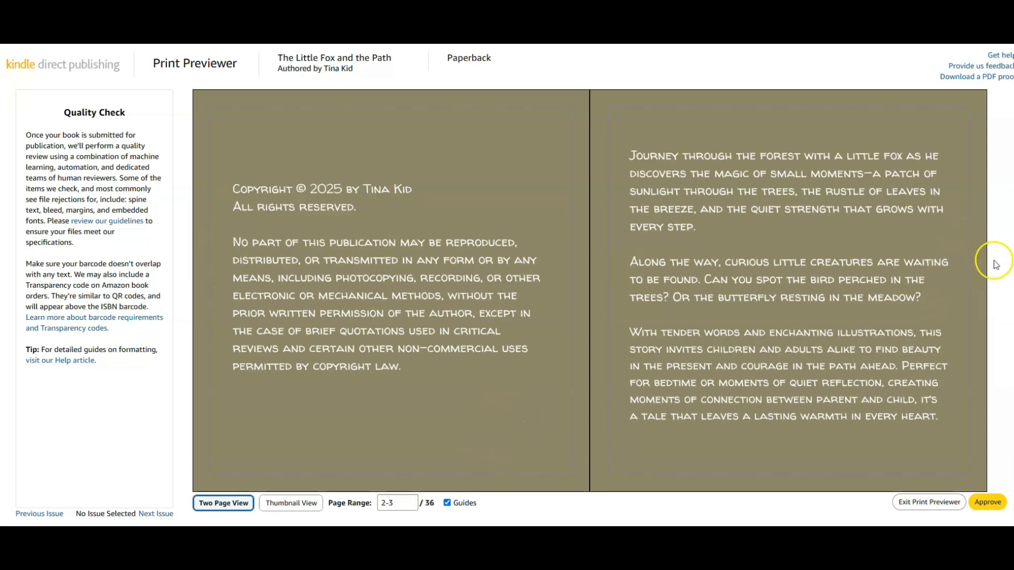
mouse_move(953, 275)
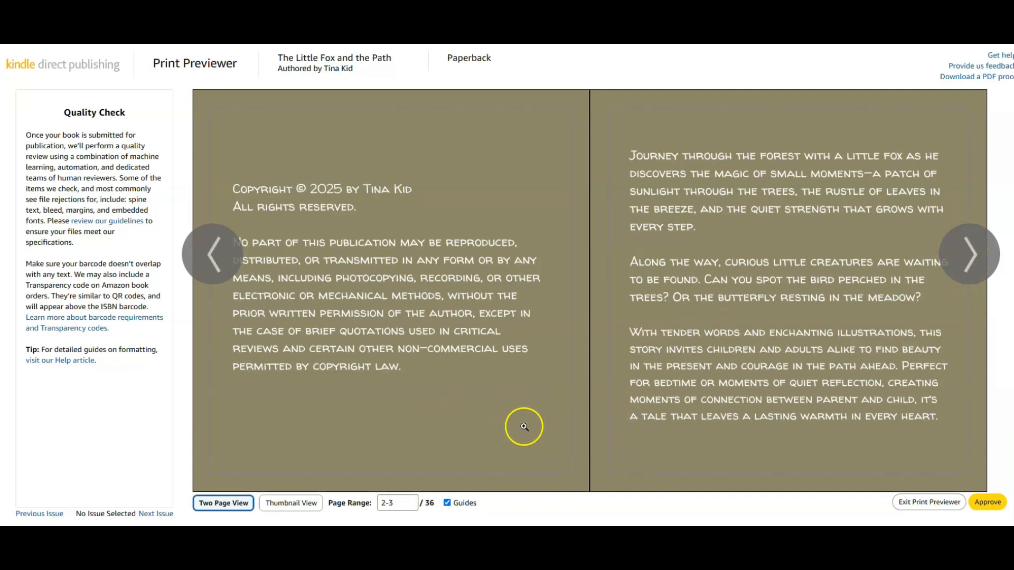
click(975, 255)
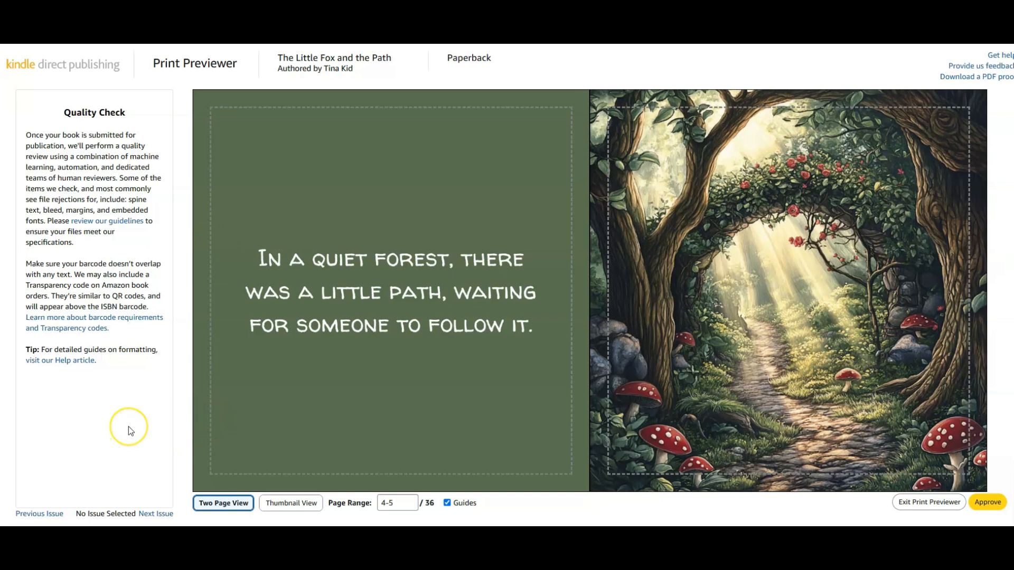
mouse_move(883, 288)
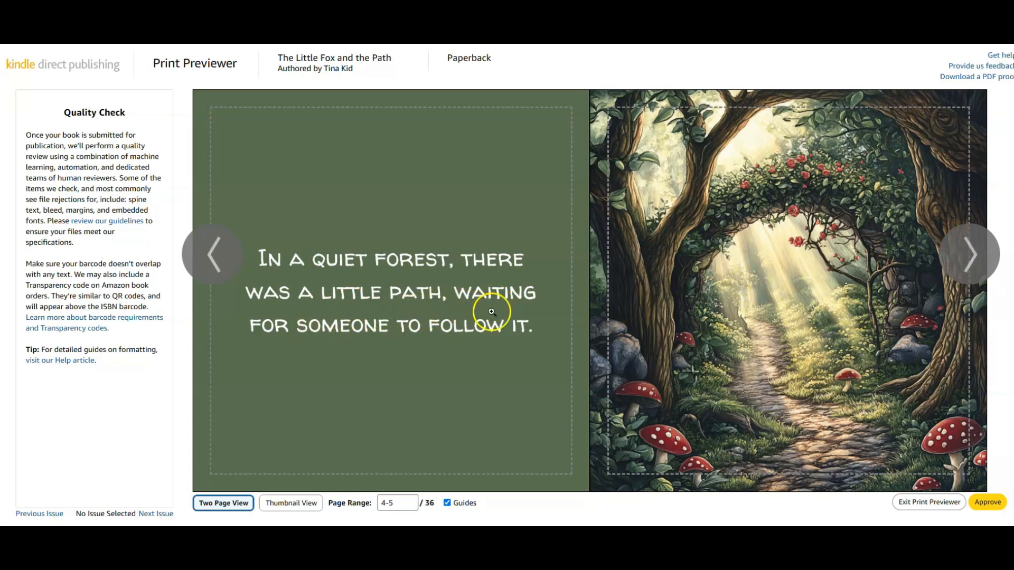
click(968, 258)
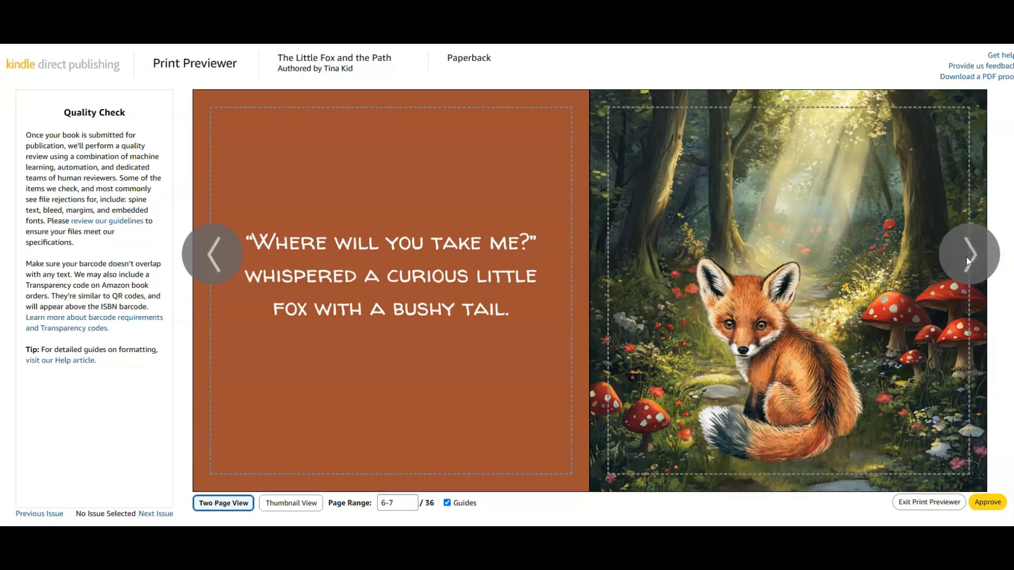
click(967, 258)
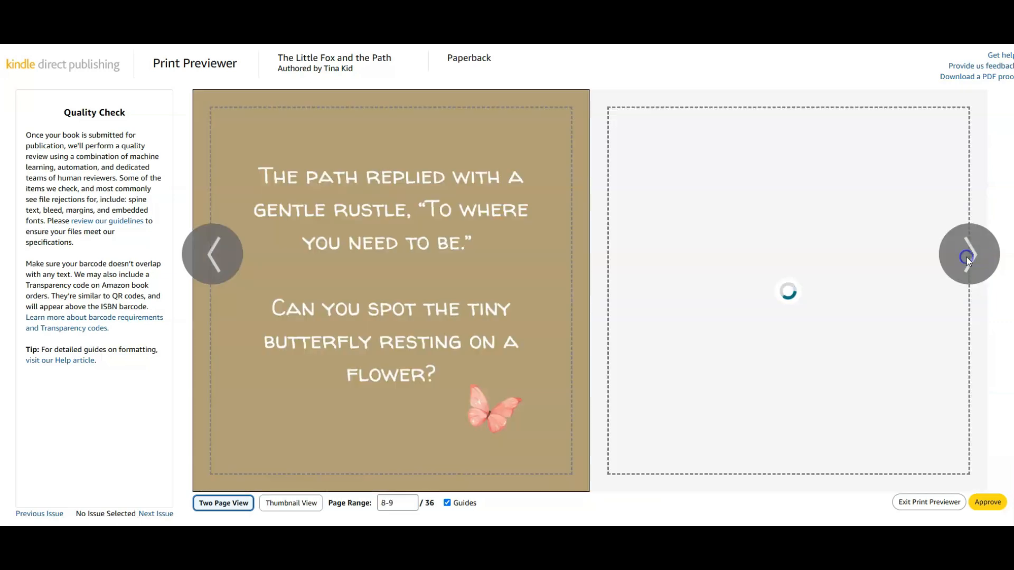
click(973, 253)
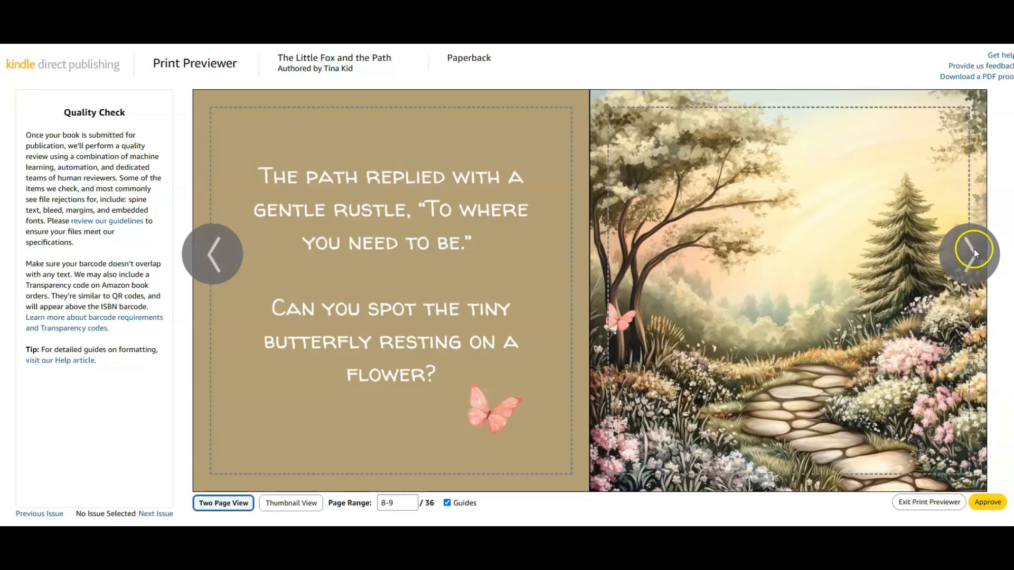
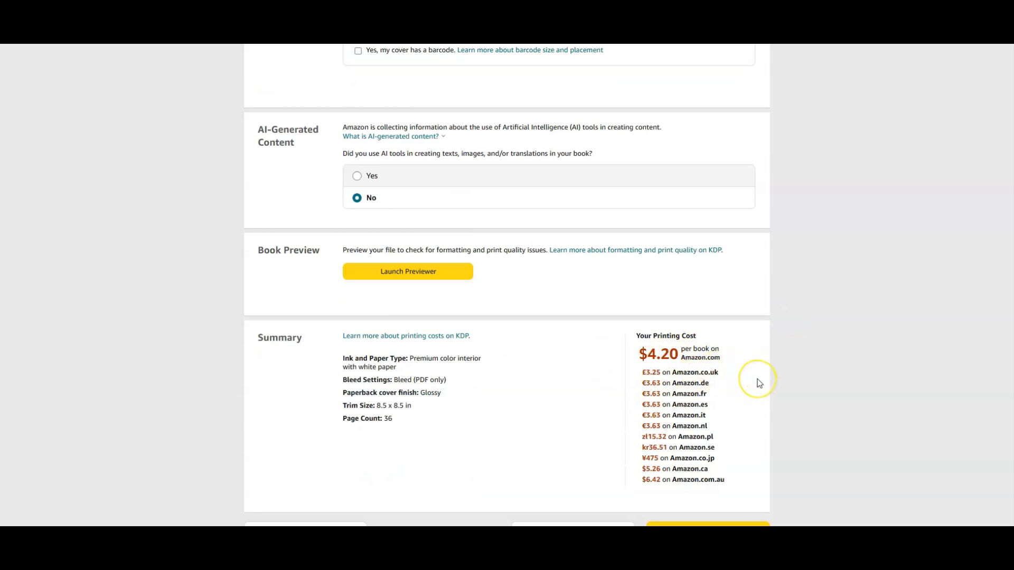
Save the paperback content and continue to the rights and pricing page
scroll(759, 382, down, 2)
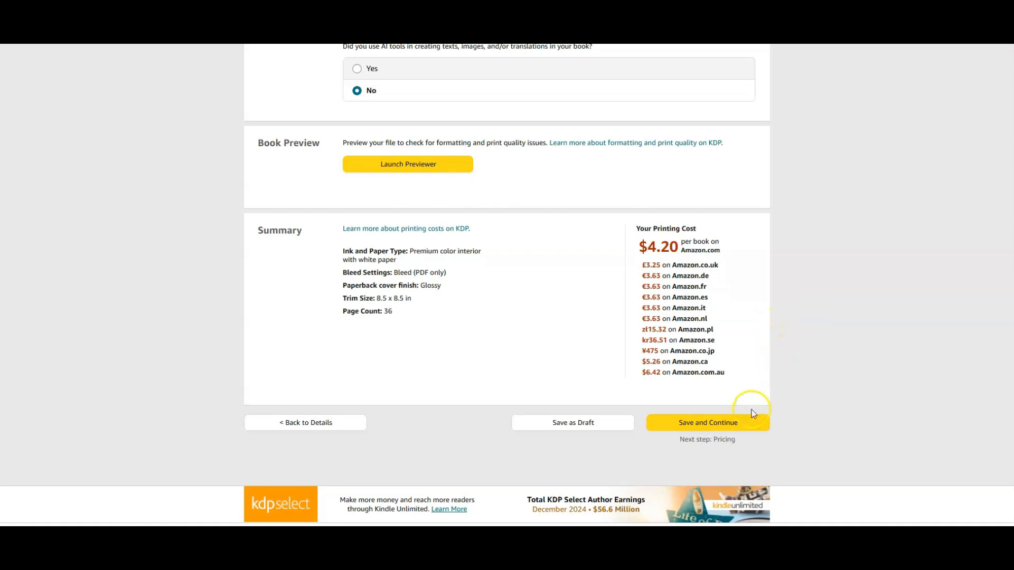
click(697, 426)
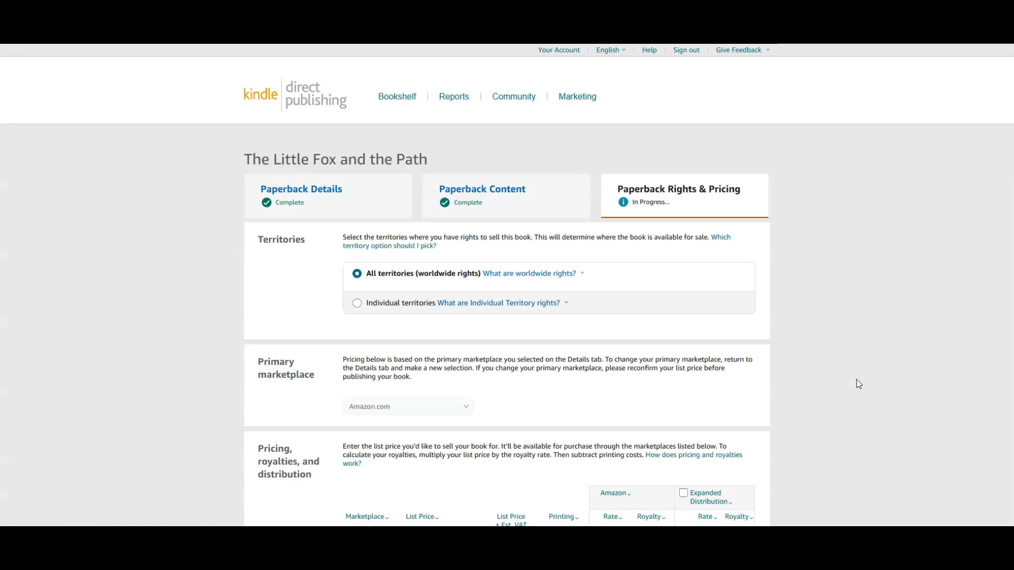
click(581, 344)
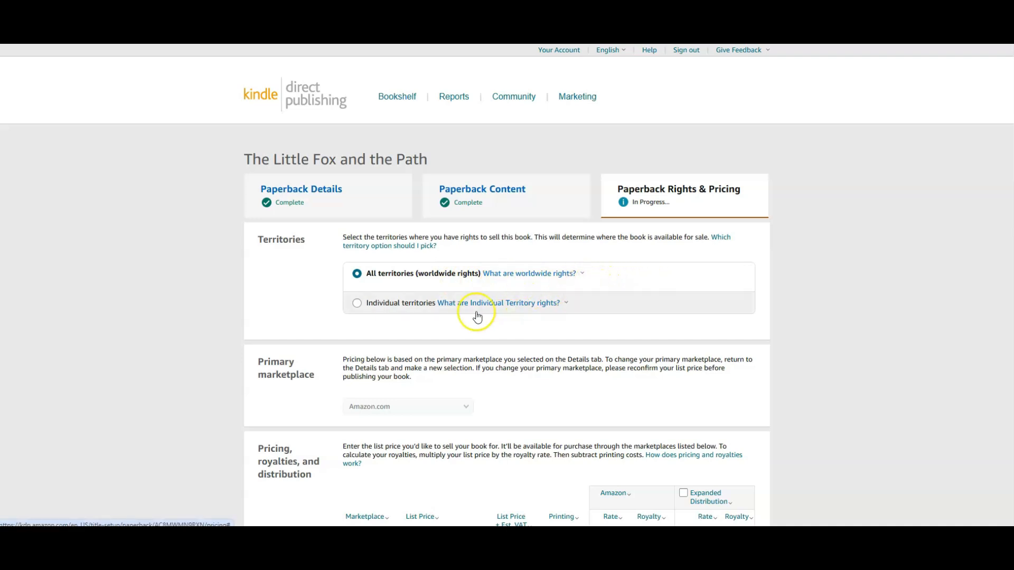
Look at the individual territories list and return the selection to All territories (worldwide rights)
click(357, 304)
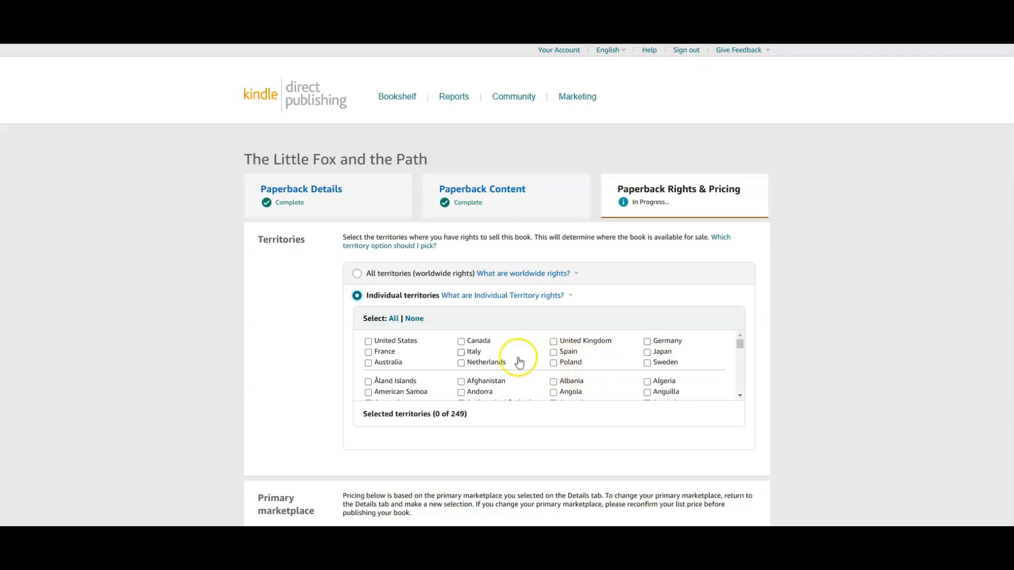
click(357, 274)
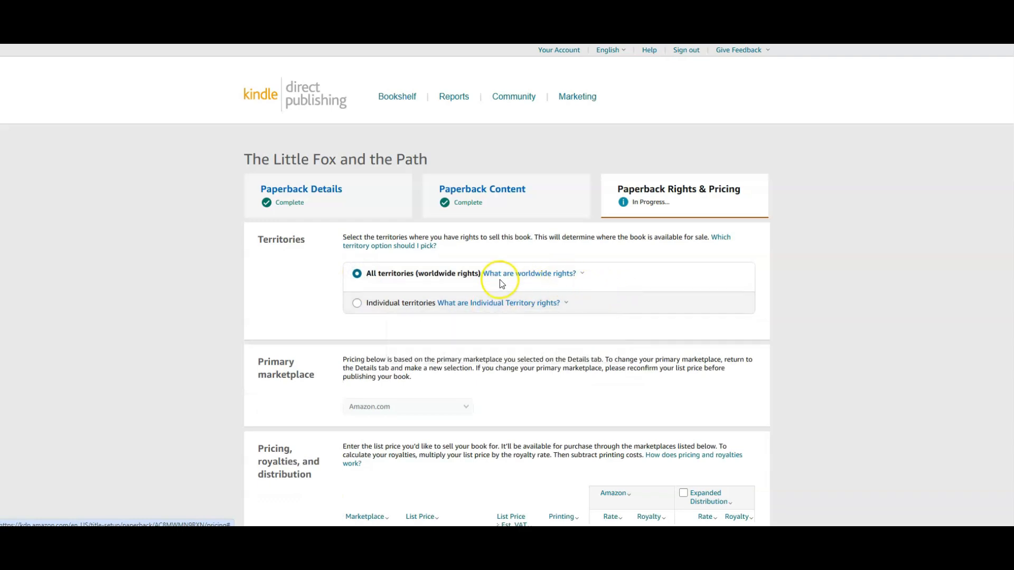
mouse_move(531, 282)
click(543, 274)
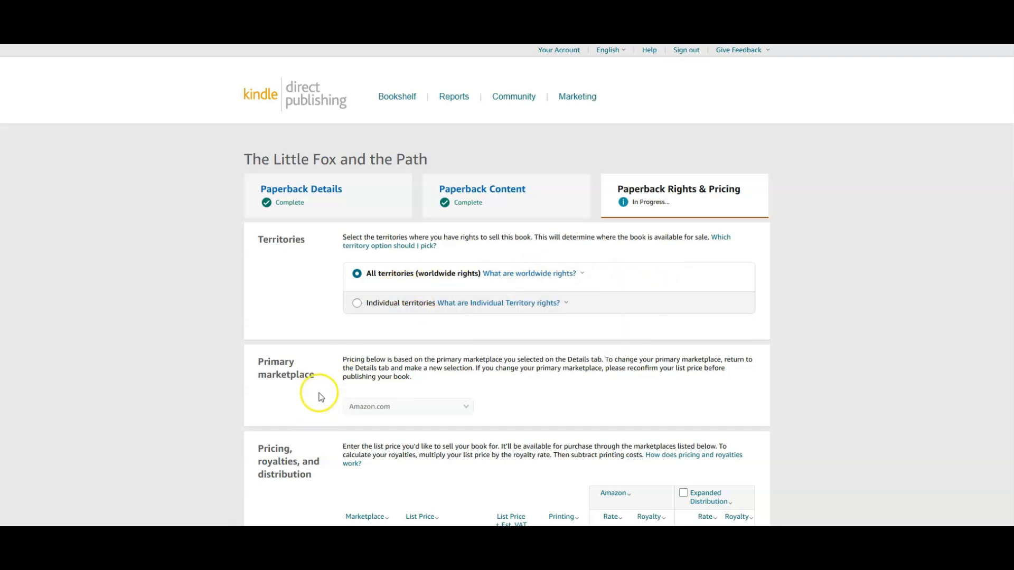
Set the Amazon.com list price to 14.99 USD and view the explanation of the minimum list price
scroll(325, 381, down, 1)
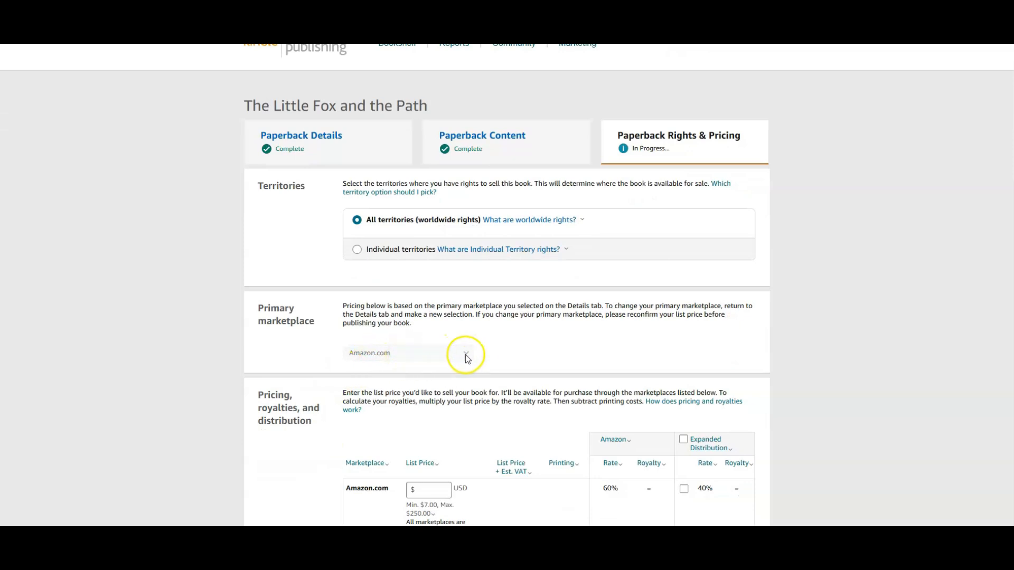
scroll(491, 333, down, 2)
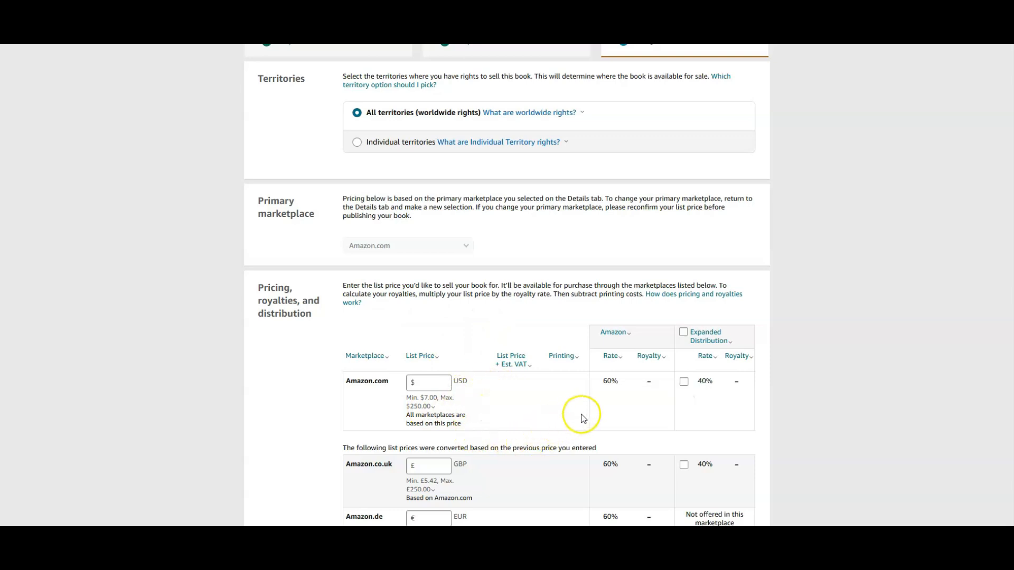
scroll(588, 396, down, 2)
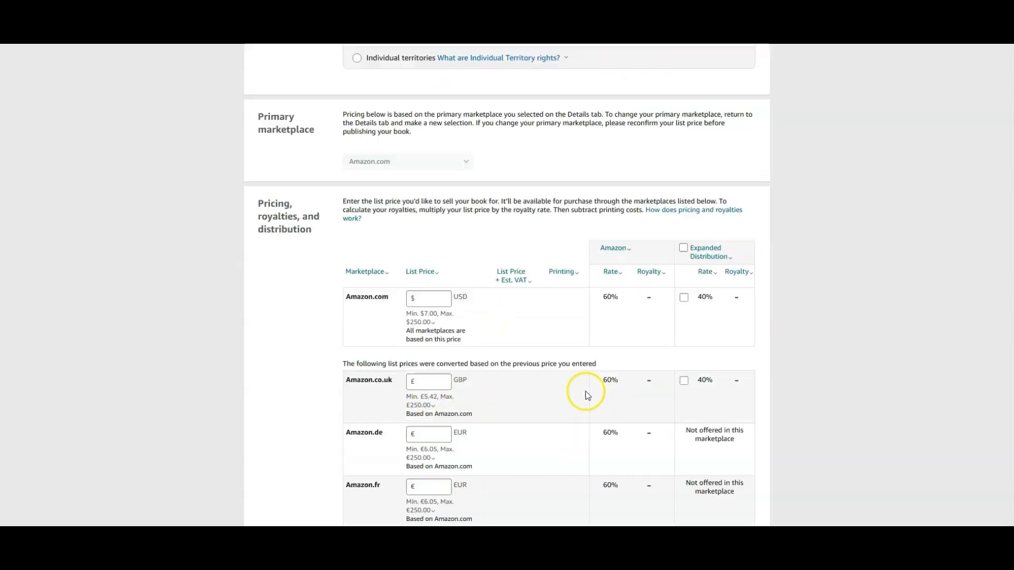
scroll(587, 396, down, 1)
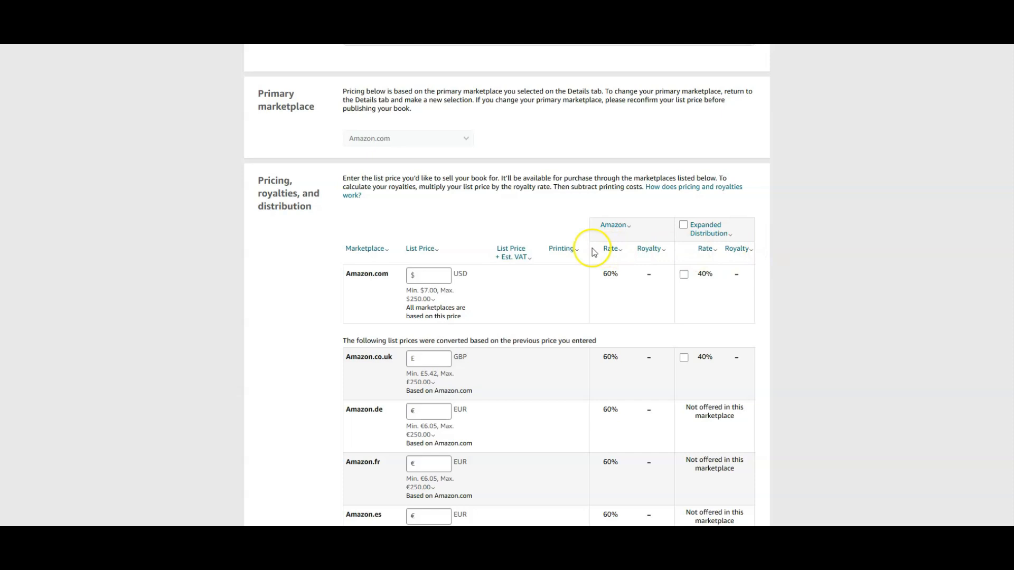
click(420, 276)
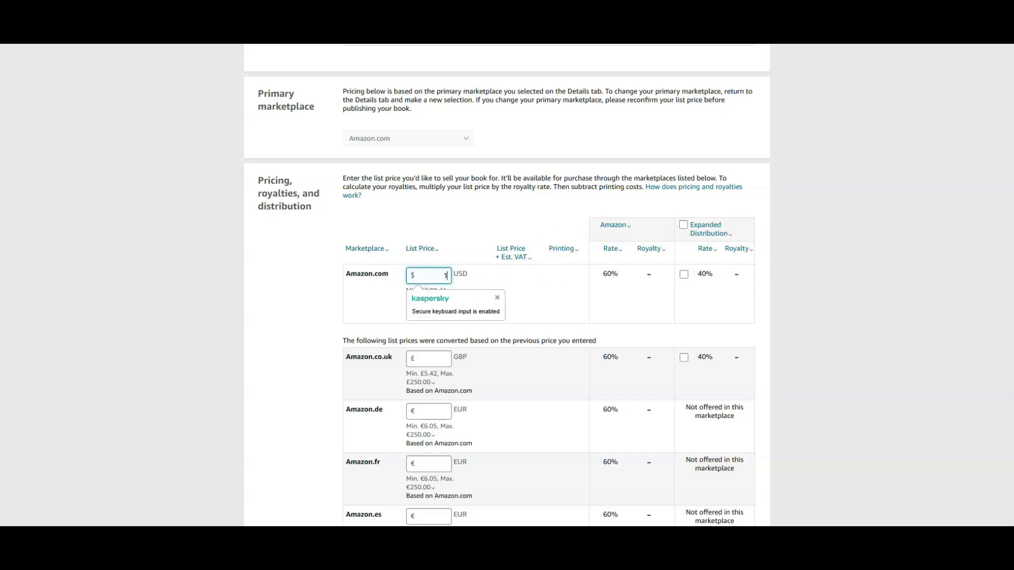
text(14.99)
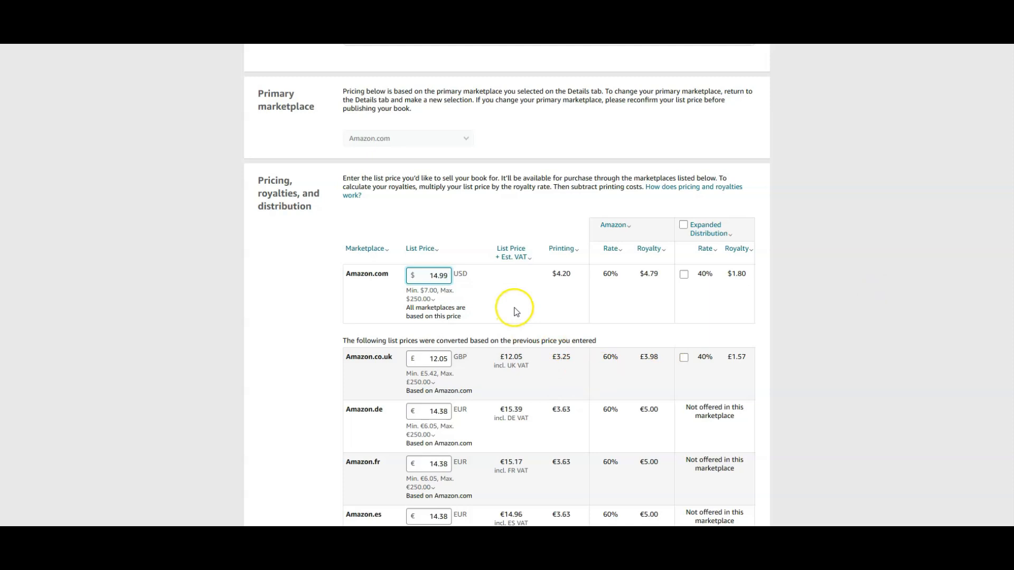
click(441, 297)
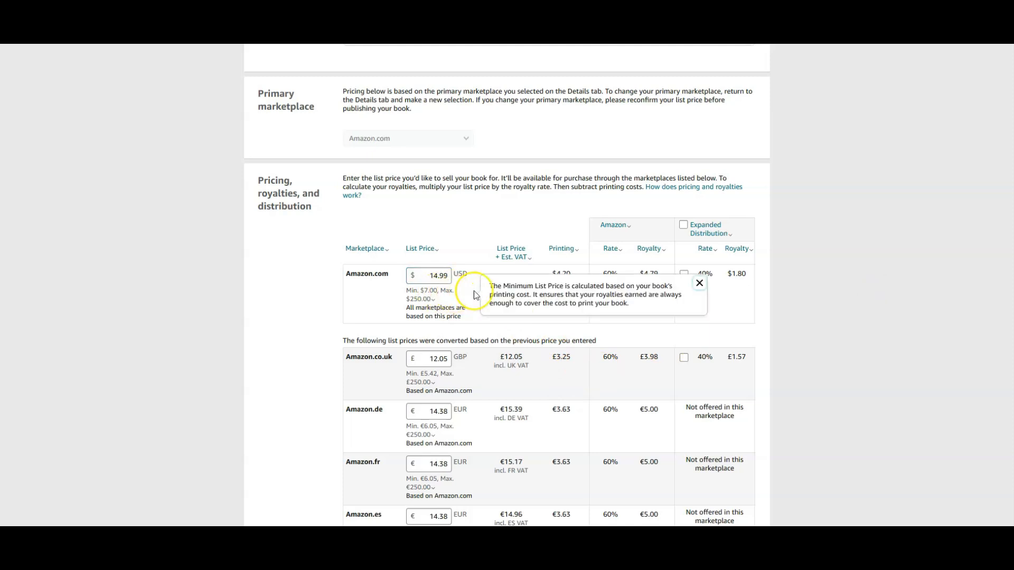
click(699, 283)
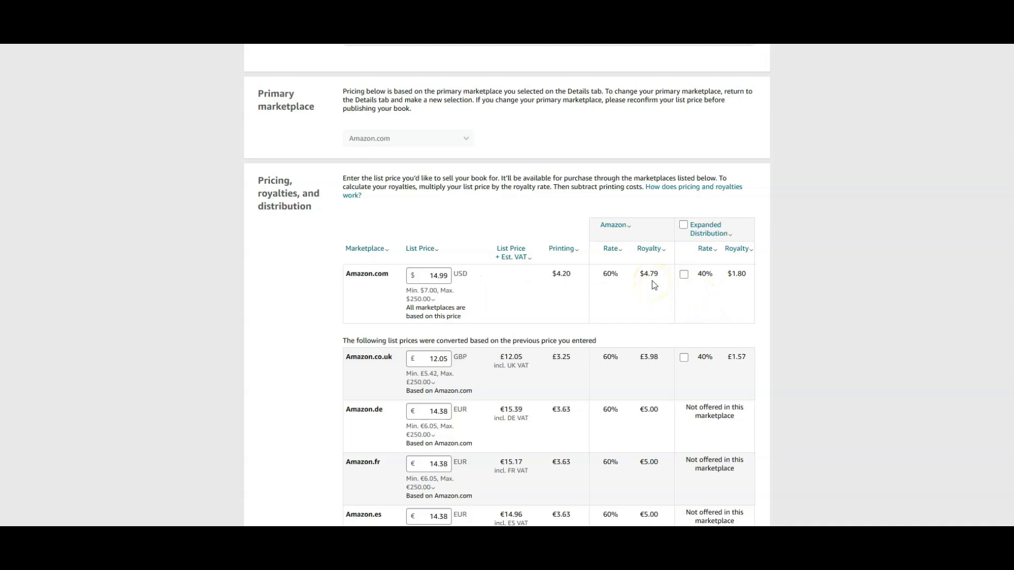
Set the Amazon.com list price to 13.99 USD
click(448, 283)
double_click(450, 274)
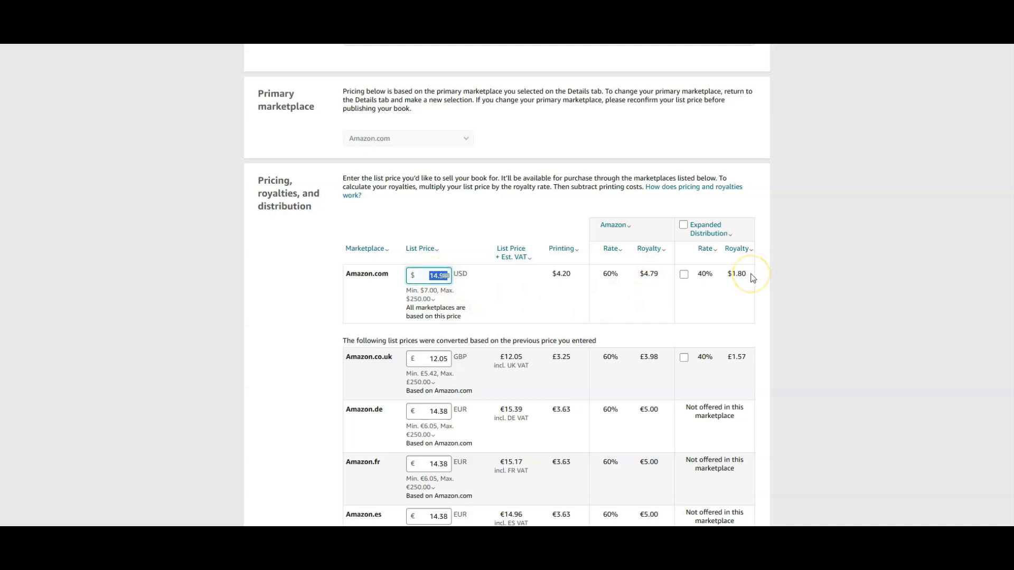
text(13.99)
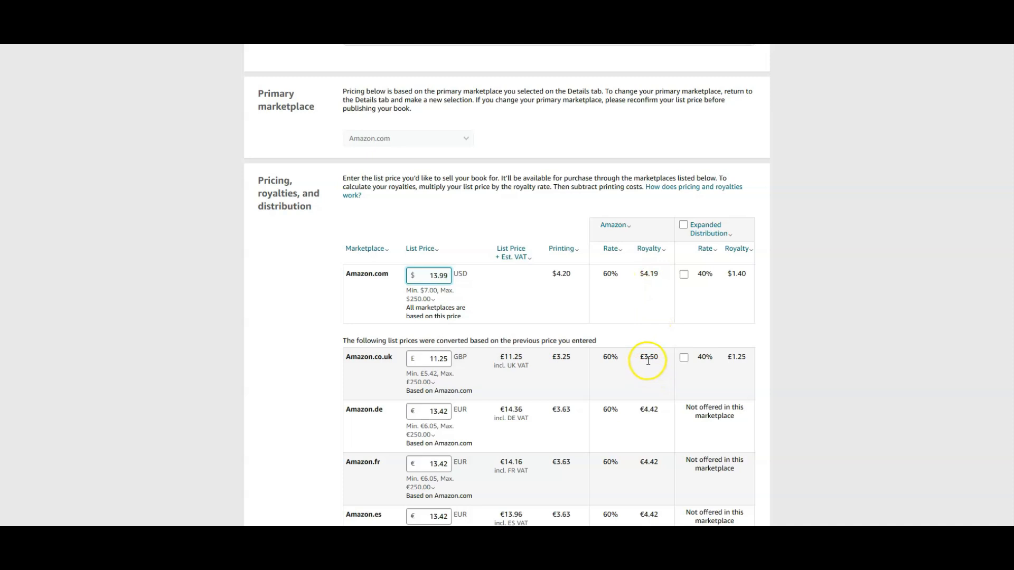
scroll(650, 360, down, 1)
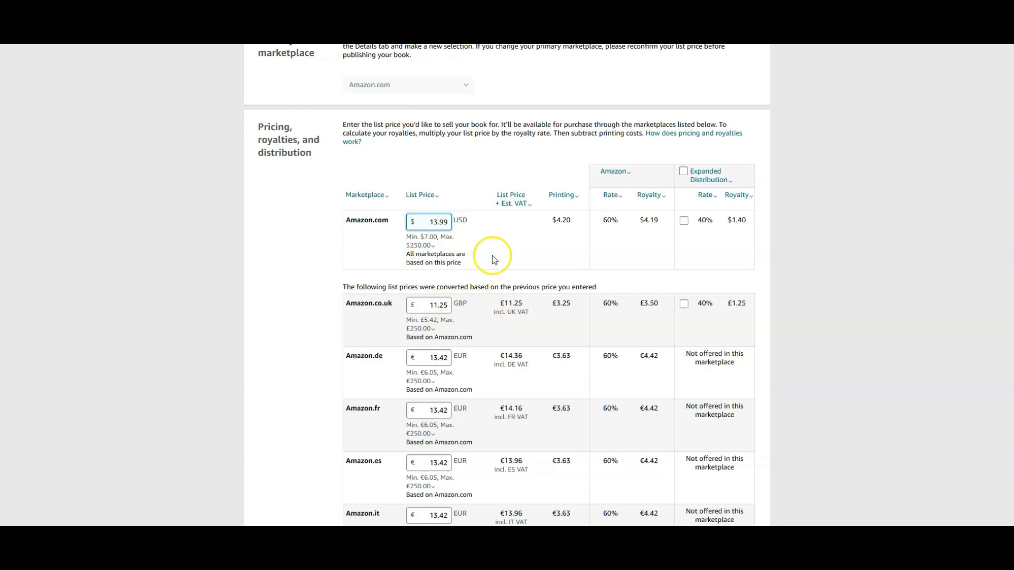
click(458, 236)
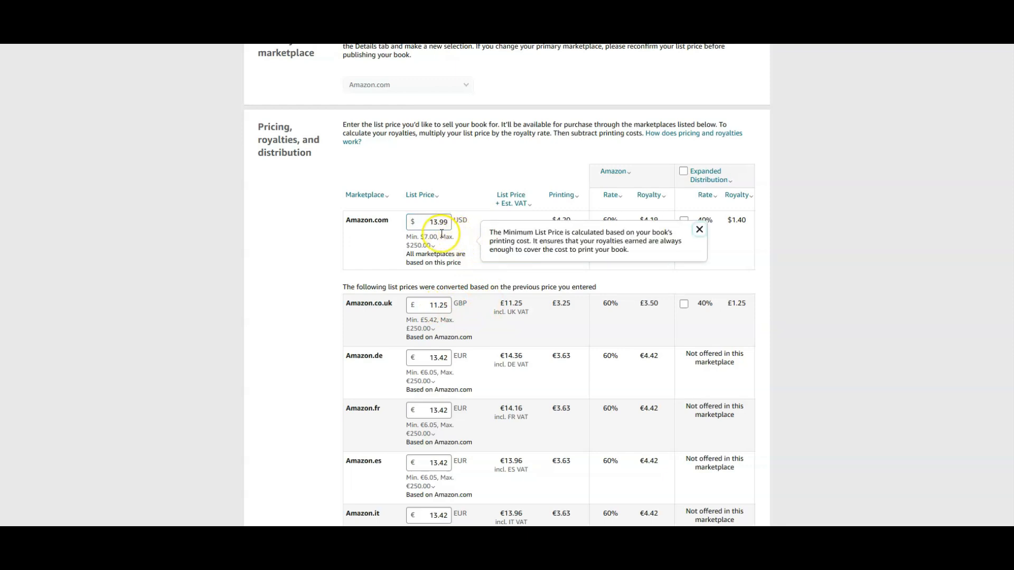
click(452, 234)
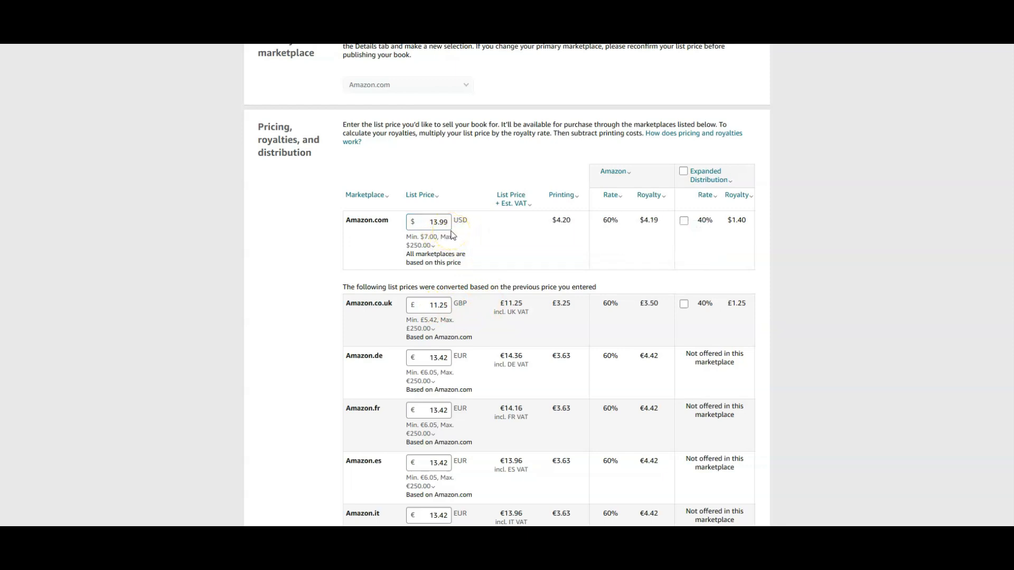
click(451, 234)
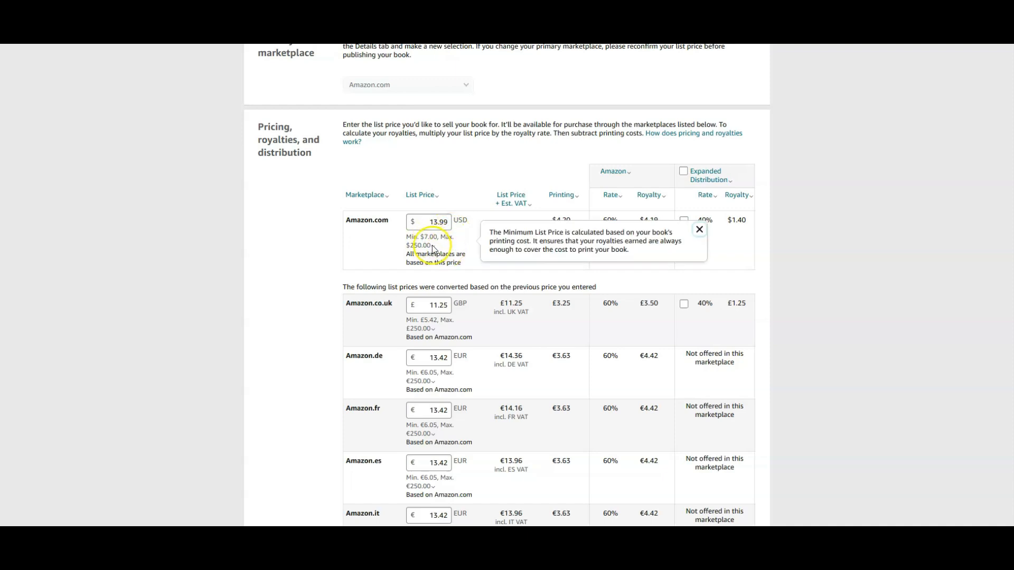
click(323, 252)
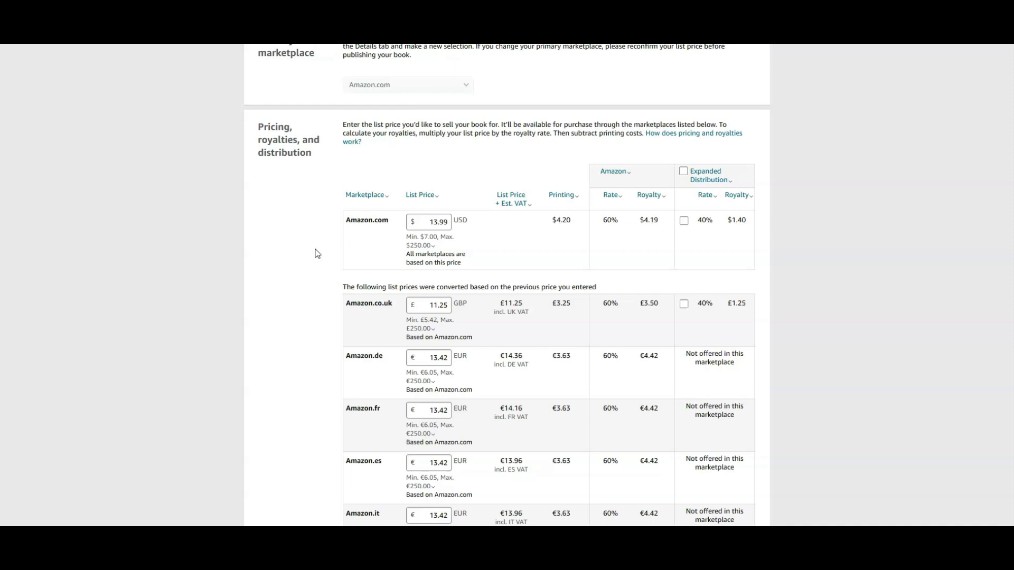
Set the Amazon.co.uk list price to 11.99 GBP
click(452, 316)
drag(438, 305, 448, 305)
text(99)
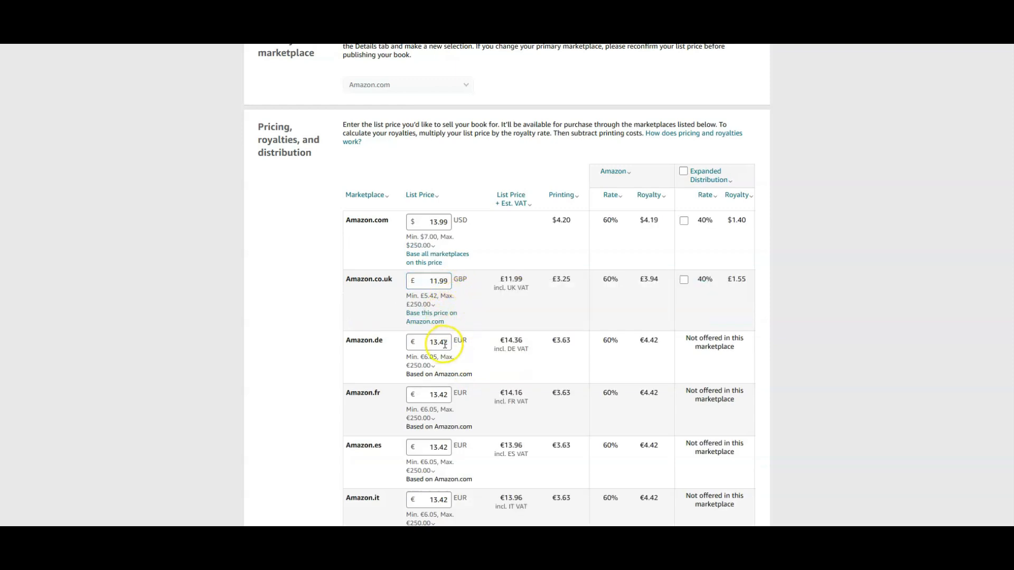
Set the list prices for Amazon.de, Amazon.fr and Amazon.es to 13.99 EUR each
drag(439, 344, 450, 342)
text(99)
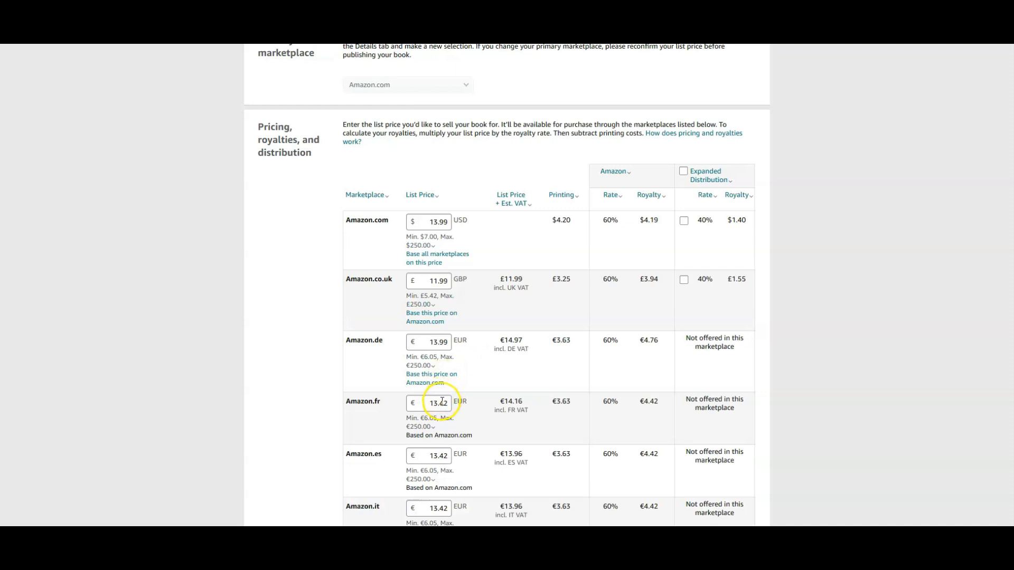
drag(441, 404, 455, 403)
text(99)
scroll(497, 383, down, 2)
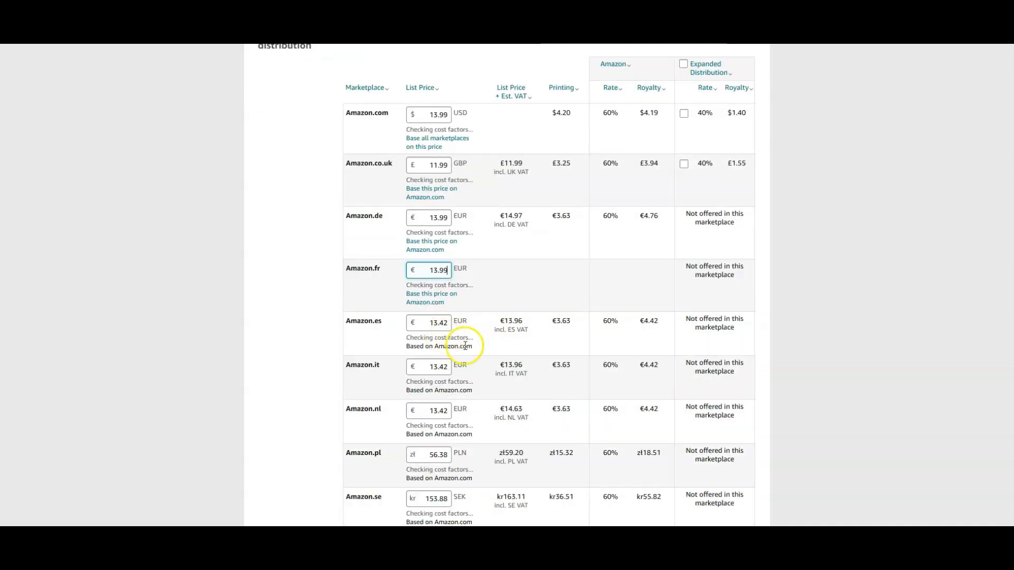
click(443, 357)
drag(453, 357, 439, 356)
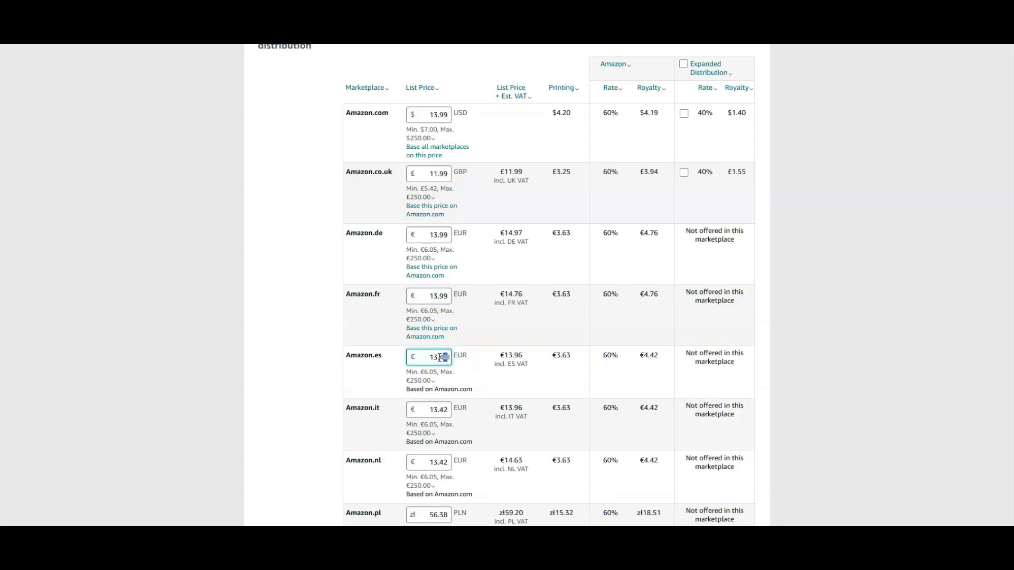
text(99)
Look over the remaining marketplace prices and open the KDP Terms and Conditions
scroll(497, 362, down, 3)
scroll(495, 362, down, 4)
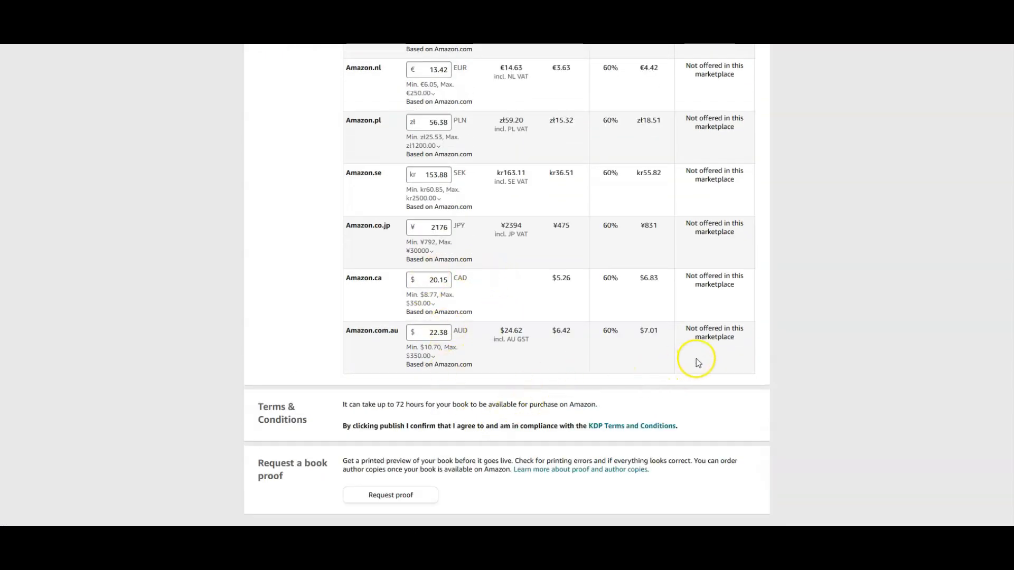
scroll(696, 359, down, 3)
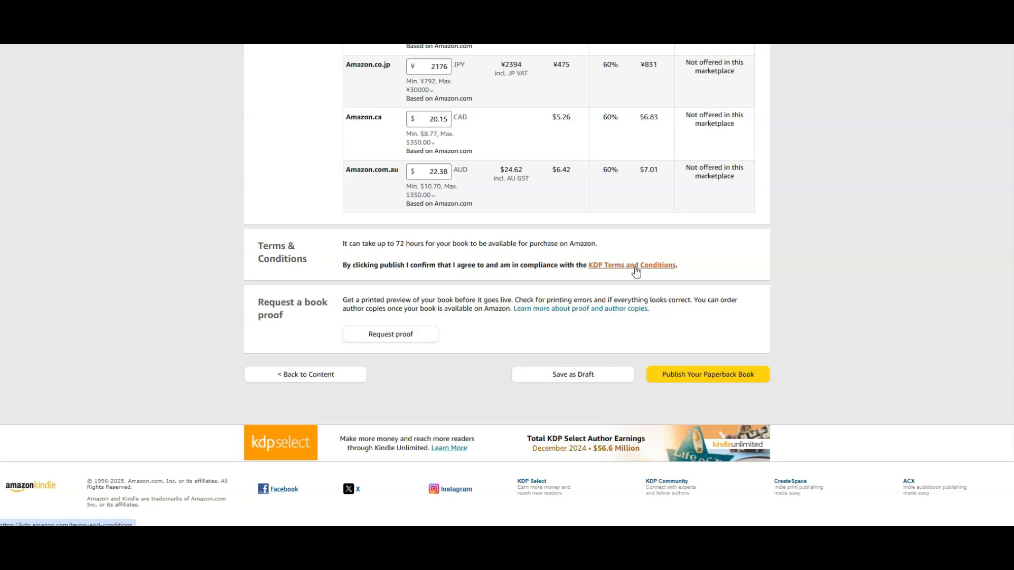
click(636, 269)
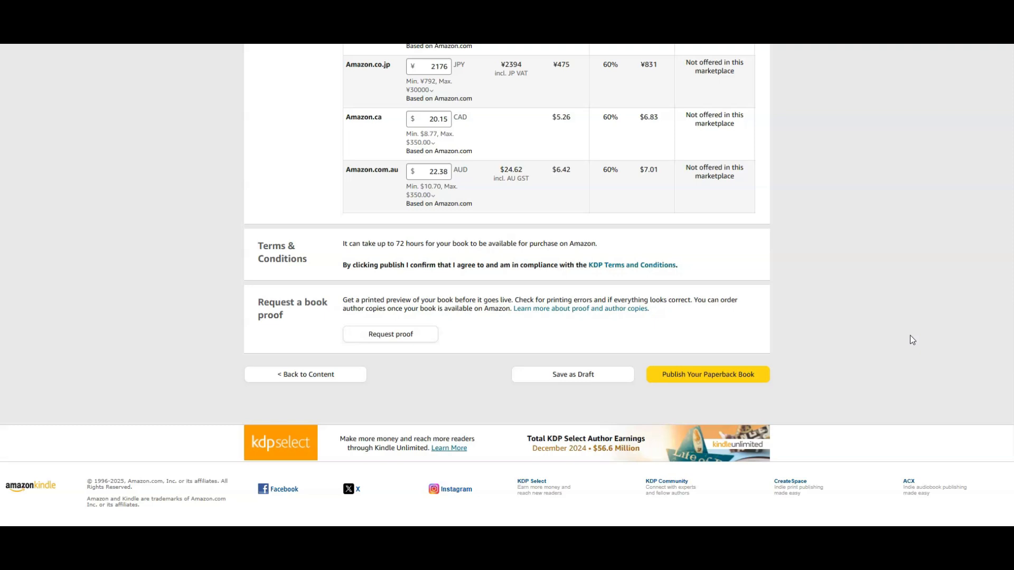
scroll(910, 338, up, 4)
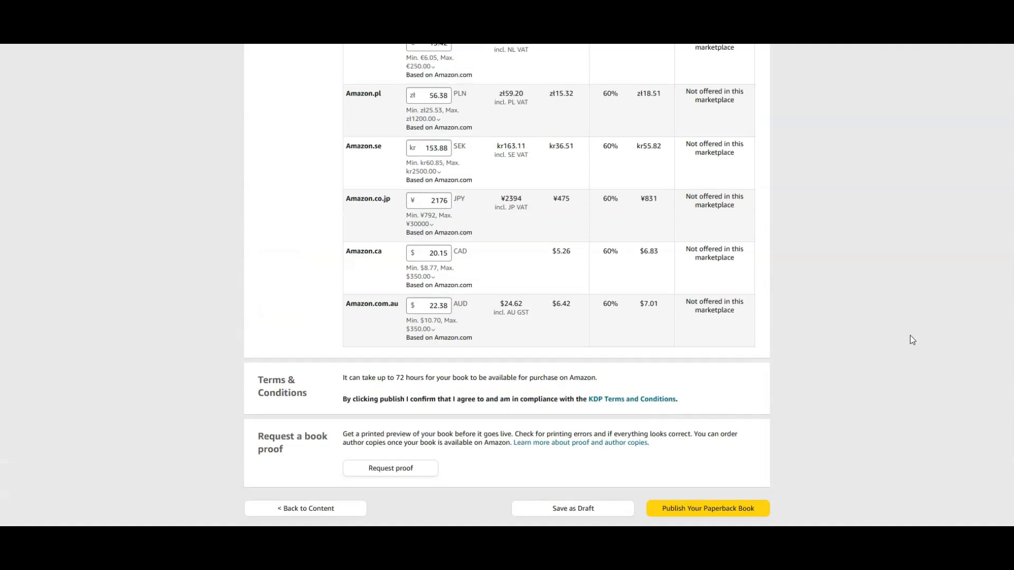